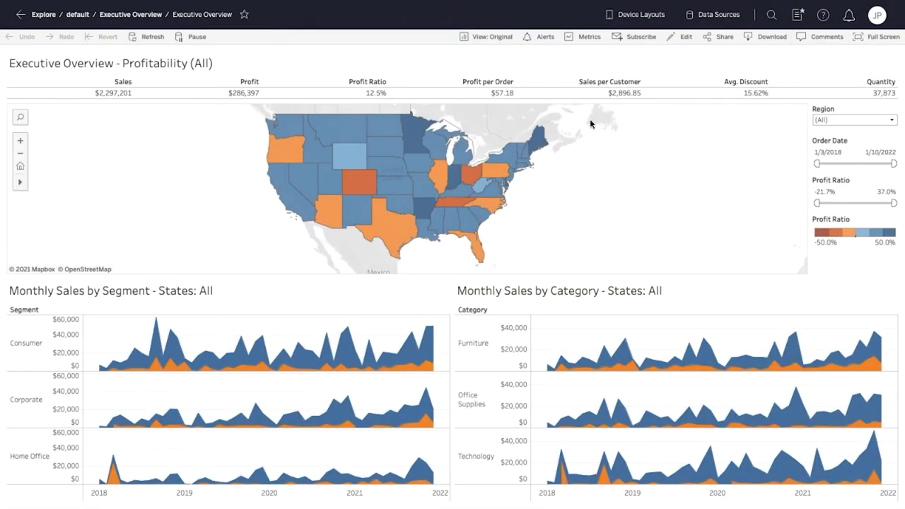
Step: Filter the dashboard to the Central region, starting orders in late December 2020 and showing only unprofitable profit ratios
mouse_move(509, 153)
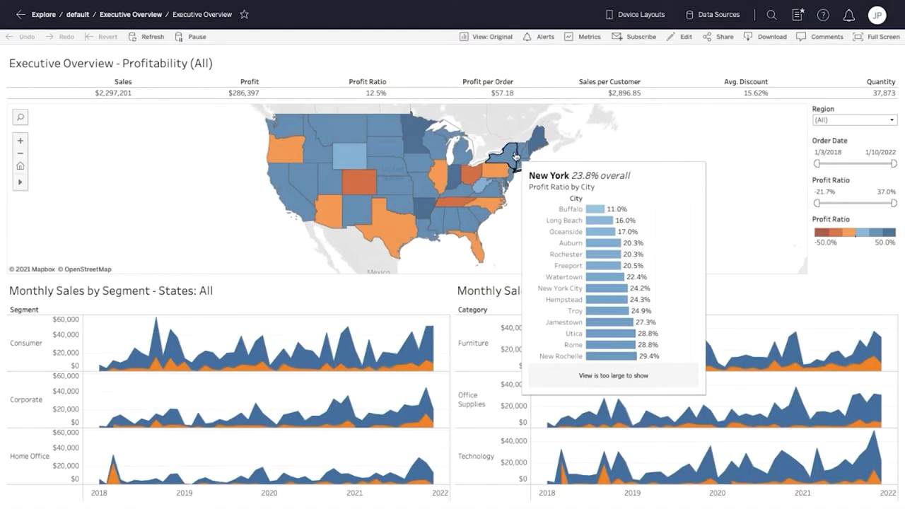
left_click(893, 121)
left_click(893, 142)
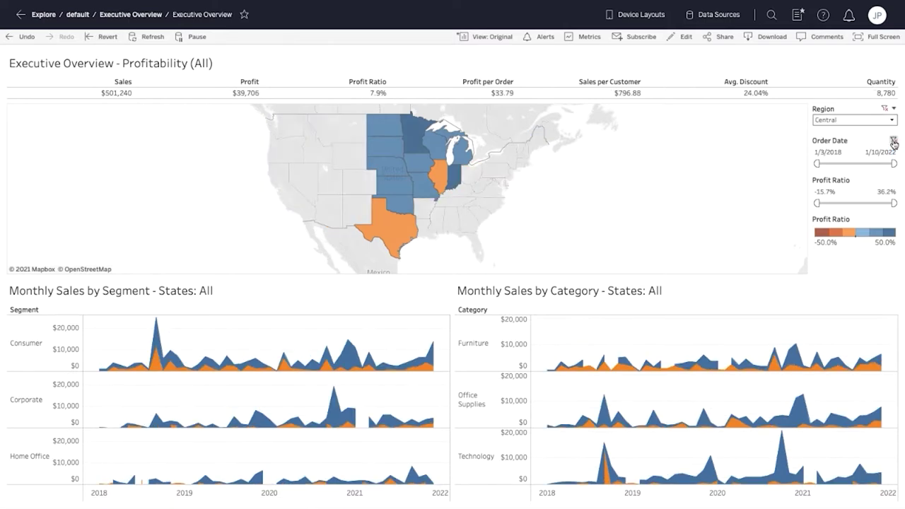
left_click_drag(818, 163, 873, 163)
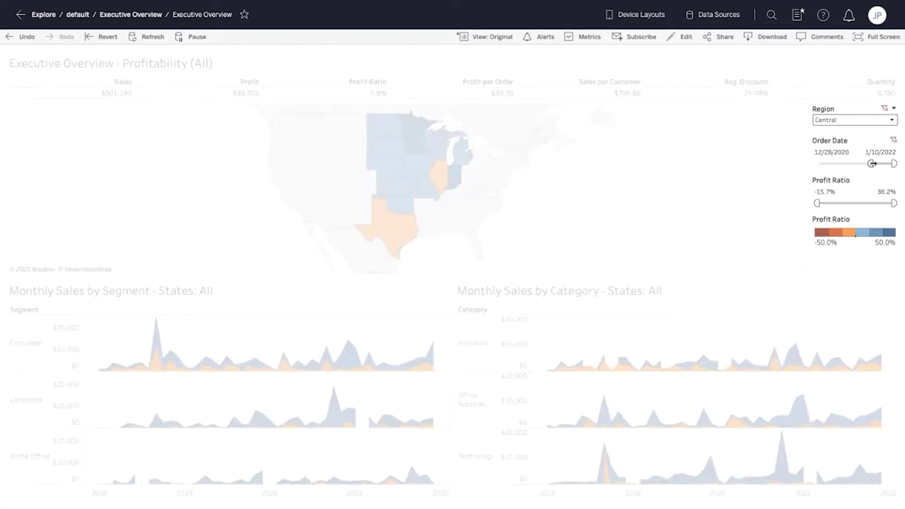
left_click_drag(894, 203, 852, 203)
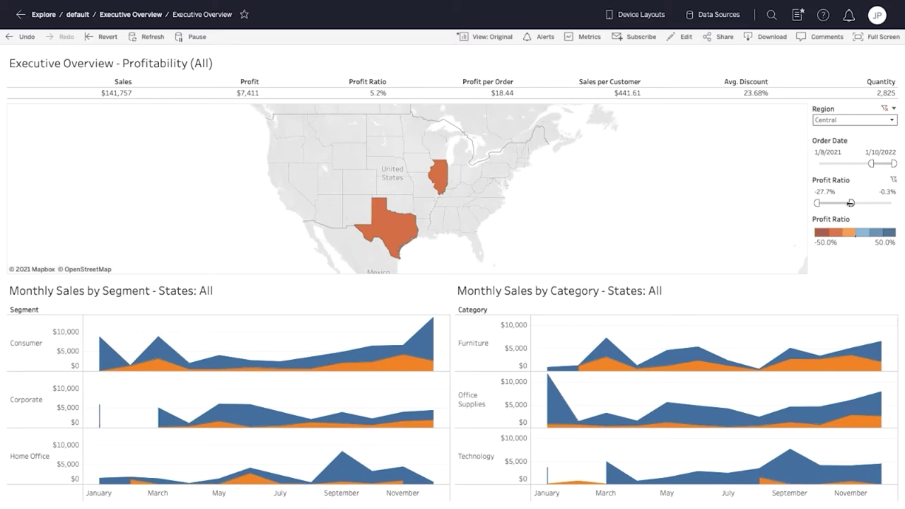
Step: Filter to Texas on the map and select Consumer's November sales and the unprofitable orders areas
left_click(416, 230)
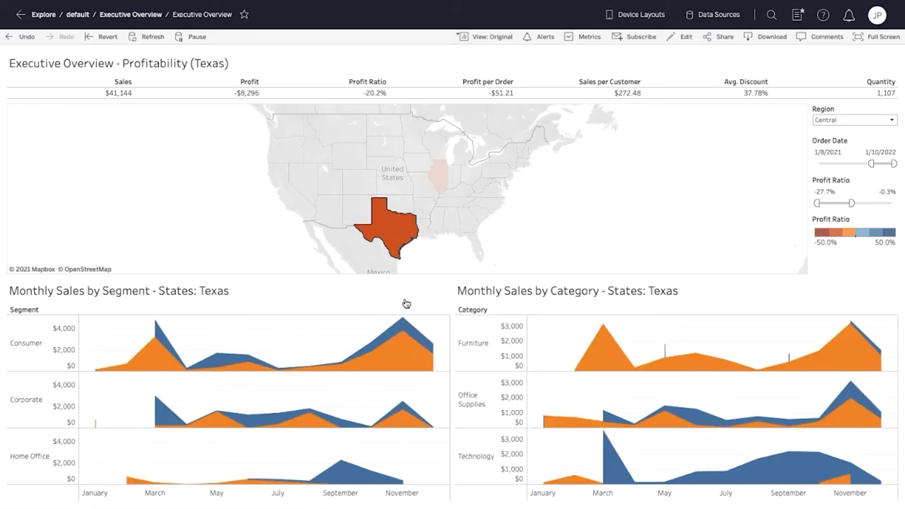
left_click(403, 319)
left_click(405, 351)
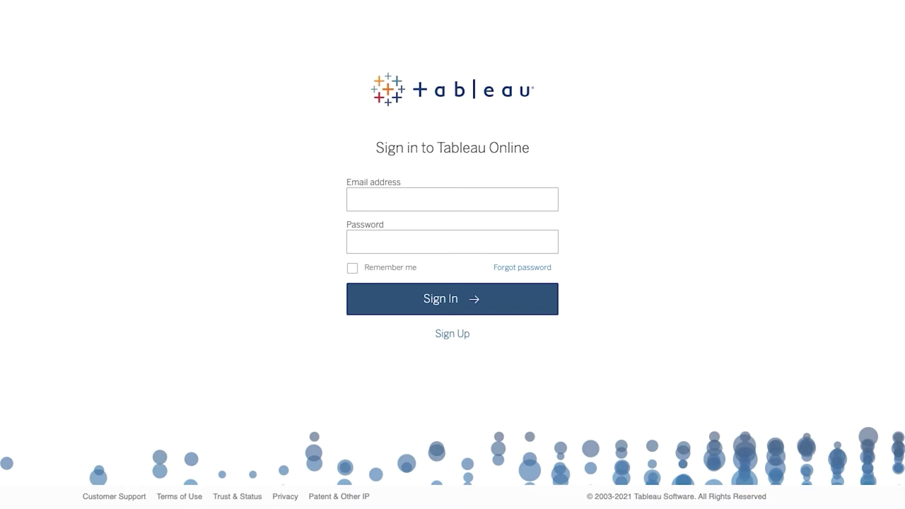
Step: Sign in to Tableau Online with the account e-mail address and password
left_click(452, 200)
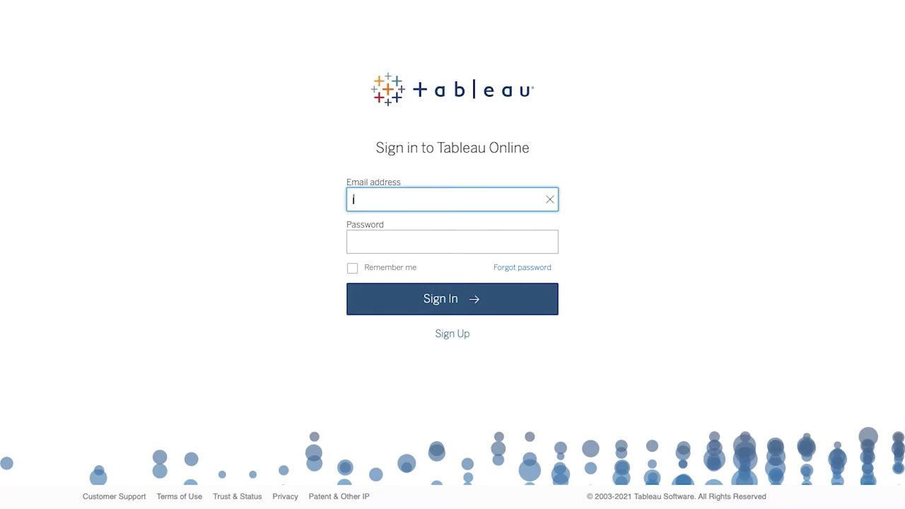
left_click(453, 242)
type("************")
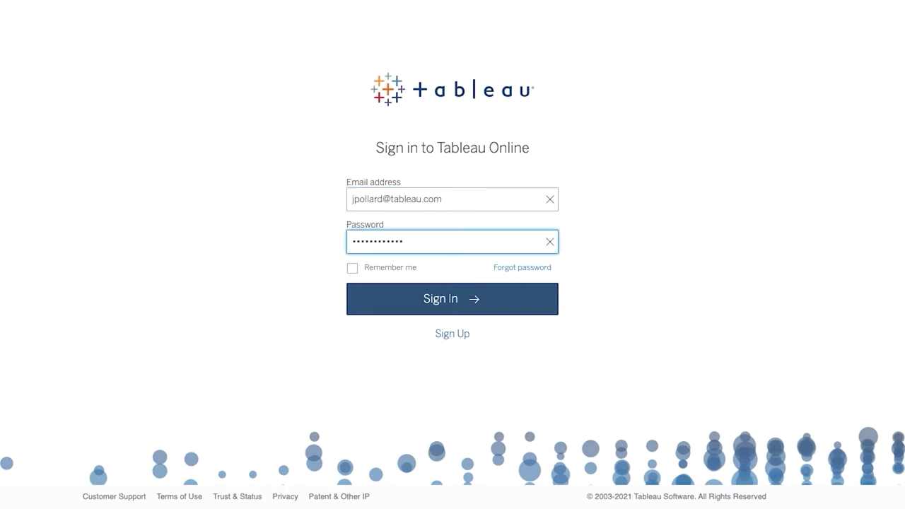
left_click(536, 303)
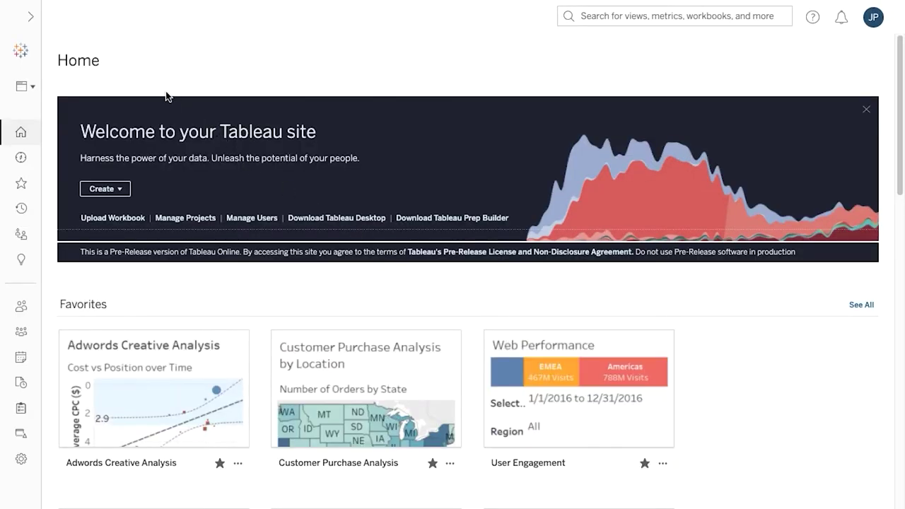
Step: Expand the navigation sidebar and check the site list without switching sites
left_click(30, 17)
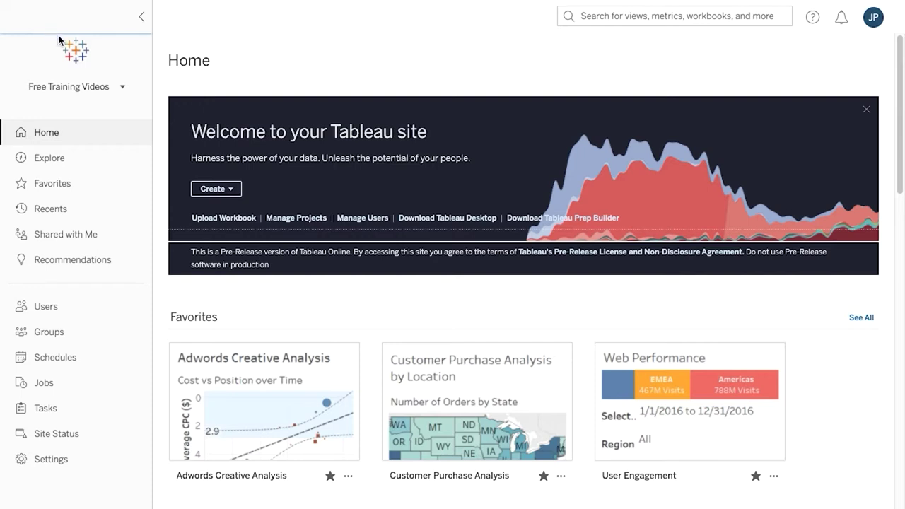
left_click(124, 88)
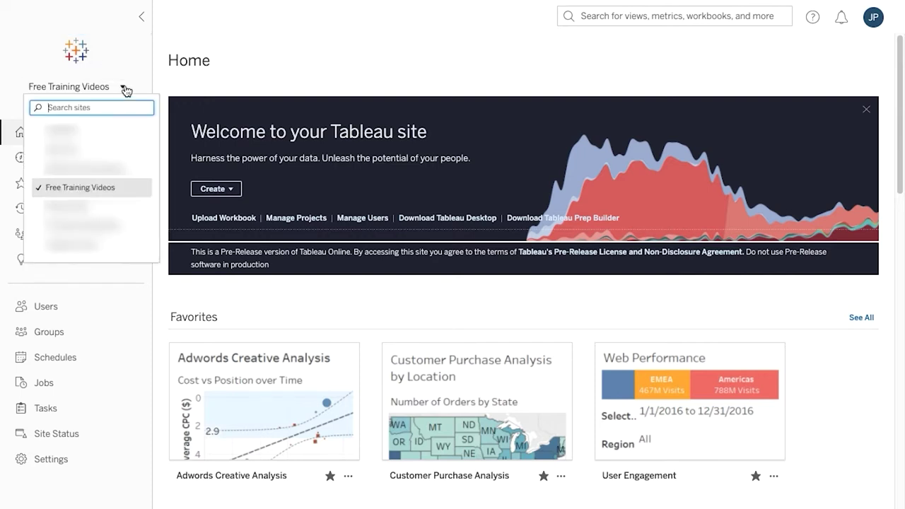
left_click(126, 89)
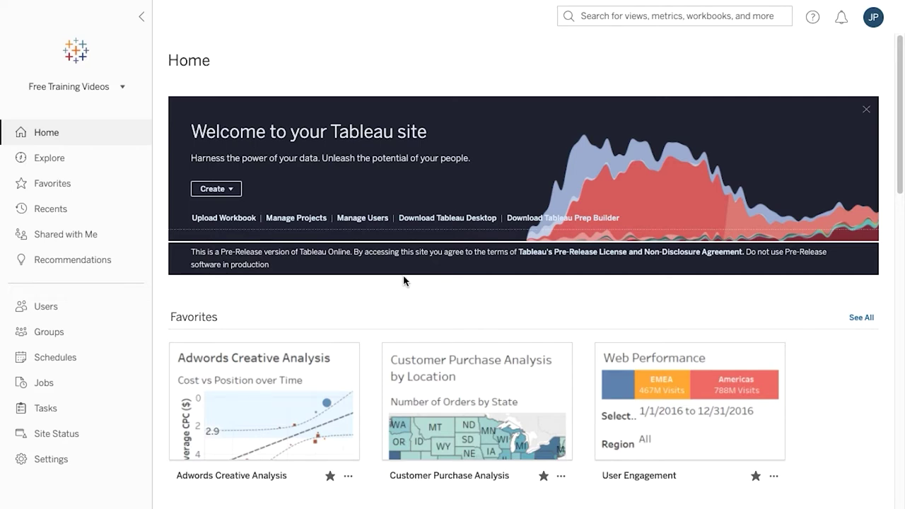
Step: Create a new workbook and look through its Files, Connectors and dashboard starter options
left_click(235, 193)
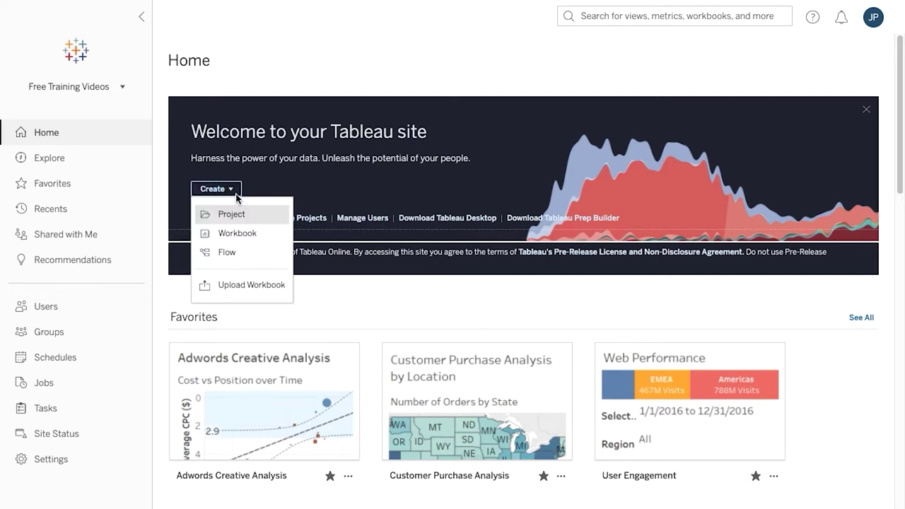
left_click(269, 233)
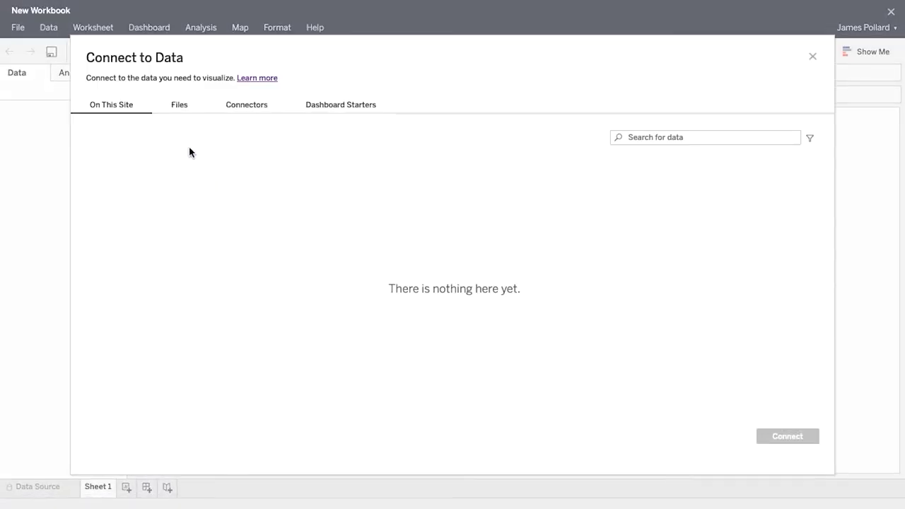
left_click(197, 110)
left_click(274, 110)
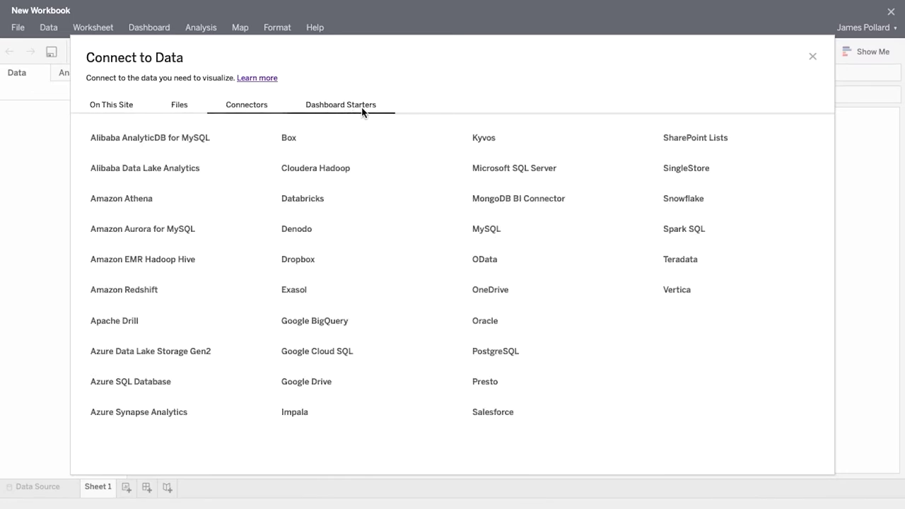
left_click(384, 108)
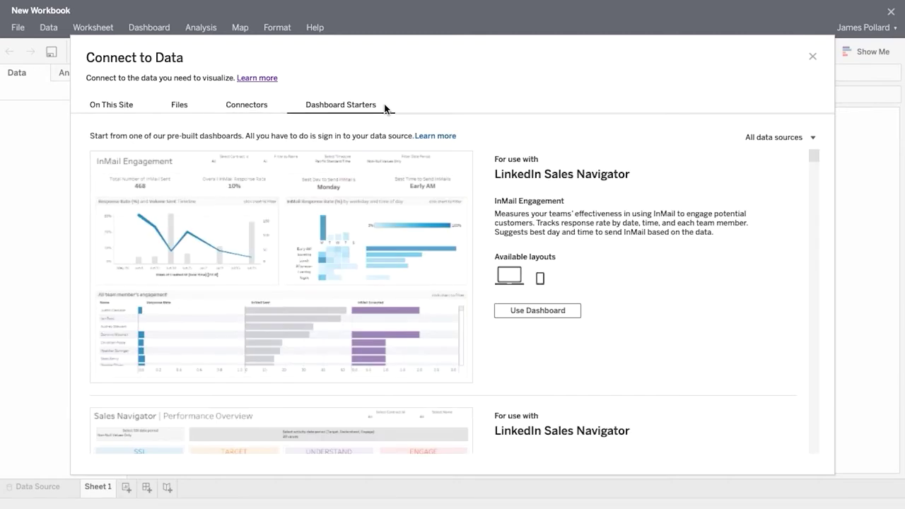
left_click(190, 110)
Step: Upload Sample - Superstore.xls from the computer as the workbook's data
left_click(503, 315)
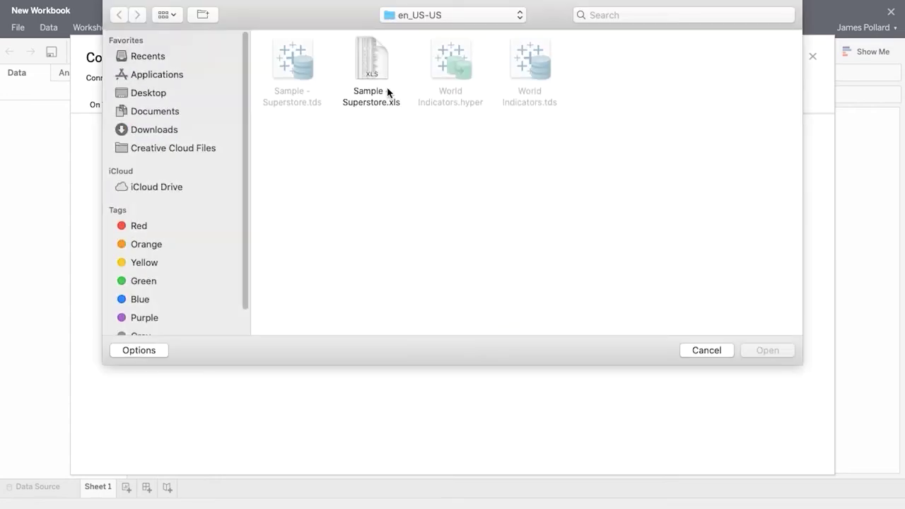
left_click(393, 100)
left_click(788, 351)
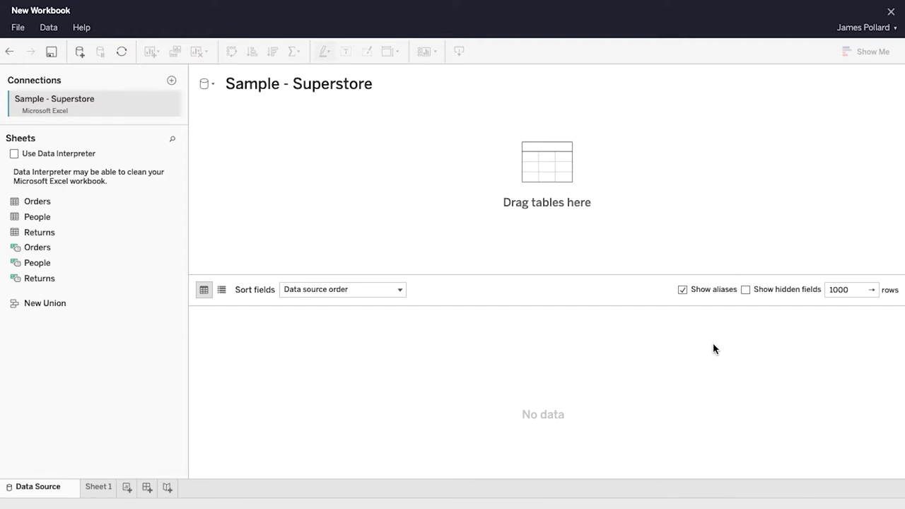
Step: Add the Orders table to the canvas, load its rows, and inspect the Order Date and Country/Region column options
left_click_drag(71, 202, 251, 177)
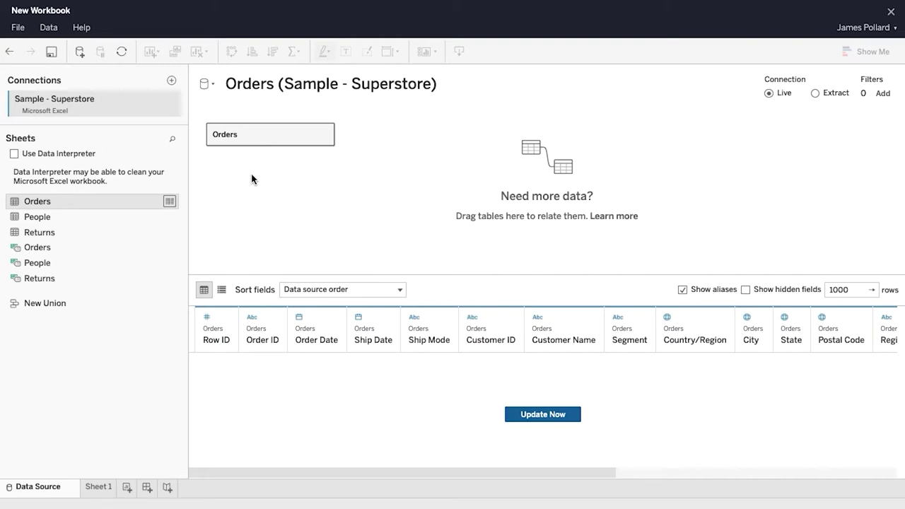
left_click(576, 416)
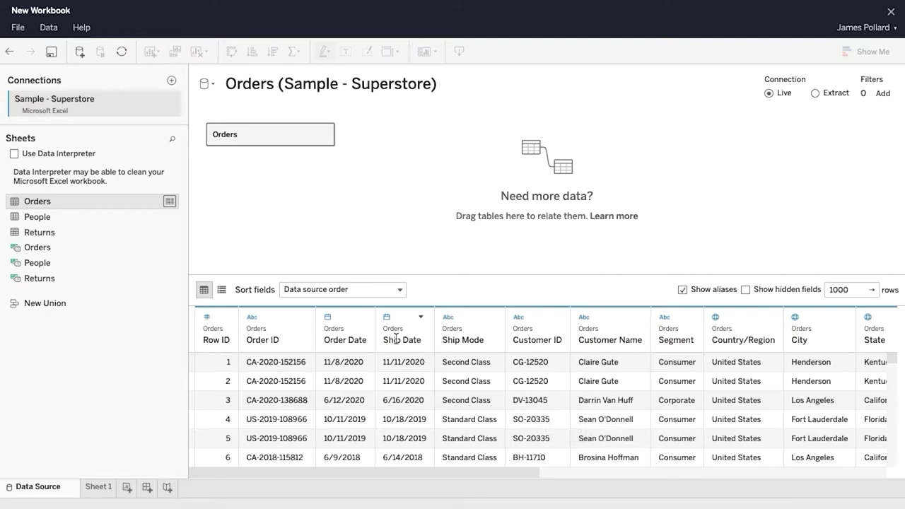
left_click(362, 318)
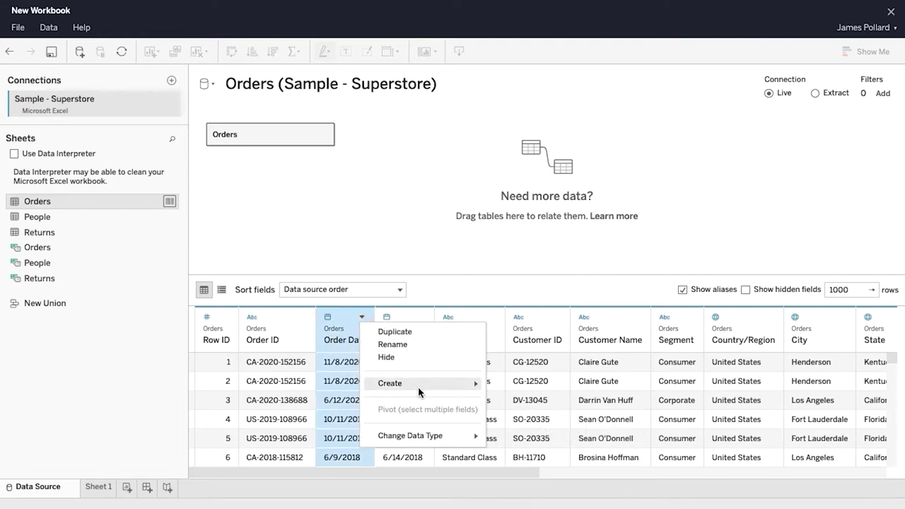
mouse_move(455, 438)
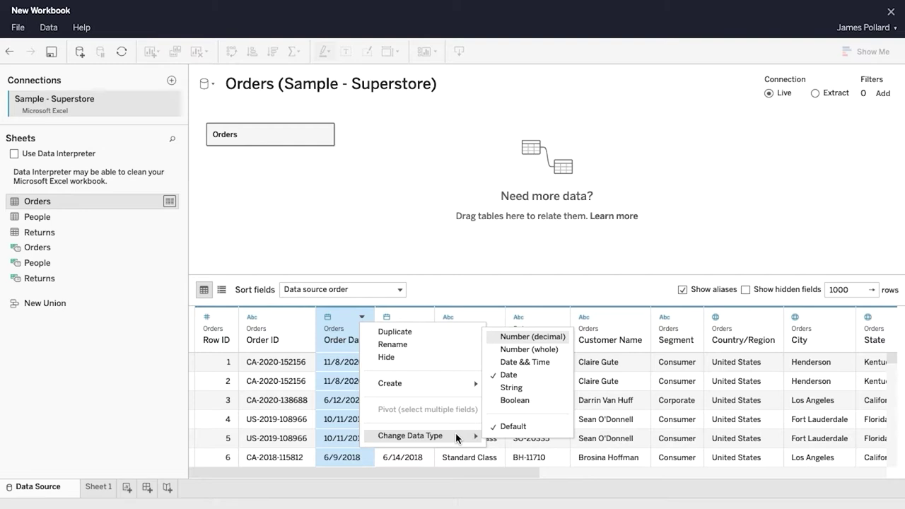
left_click(440, 293)
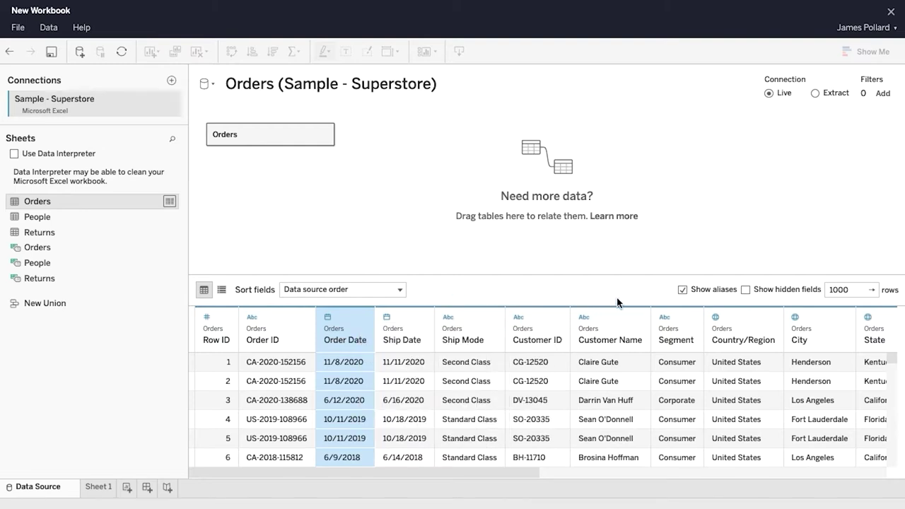
left_click(771, 316)
mouse_move(804, 462)
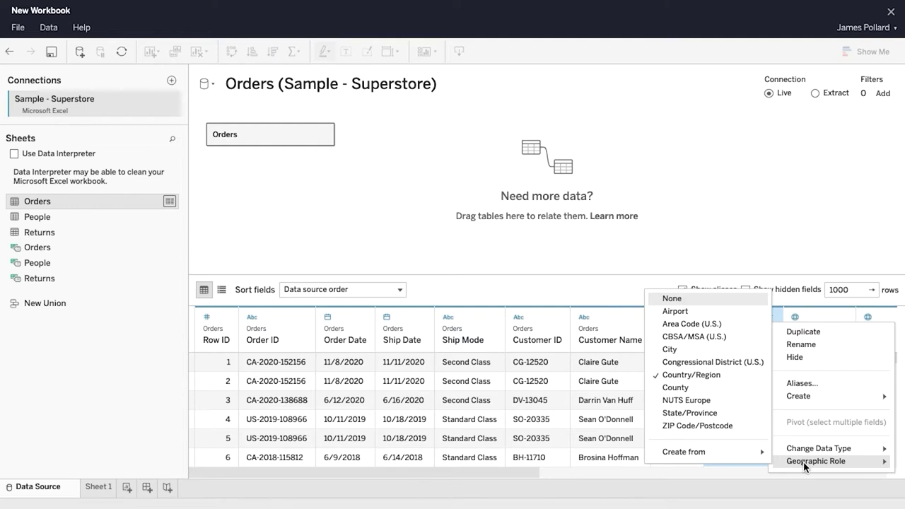
left_click(480, 294)
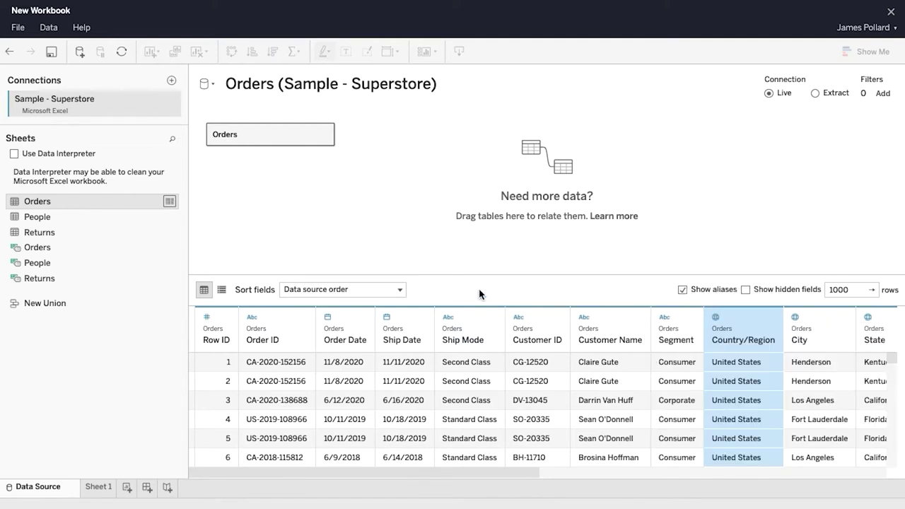
Step: Add Returns to the canvas, related to Orders on Order ID = Order ID (Returns)
left_click_drag(113, 233, 404, 158)
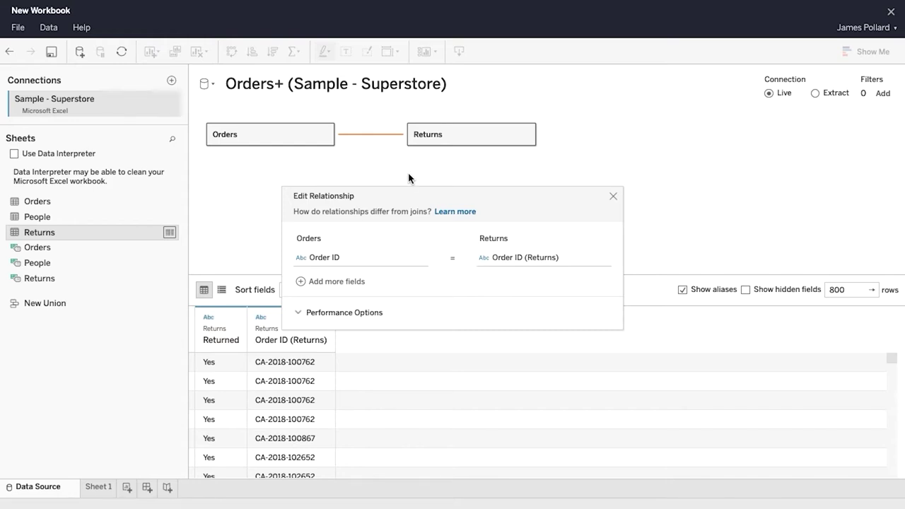
left_click(416, 259)
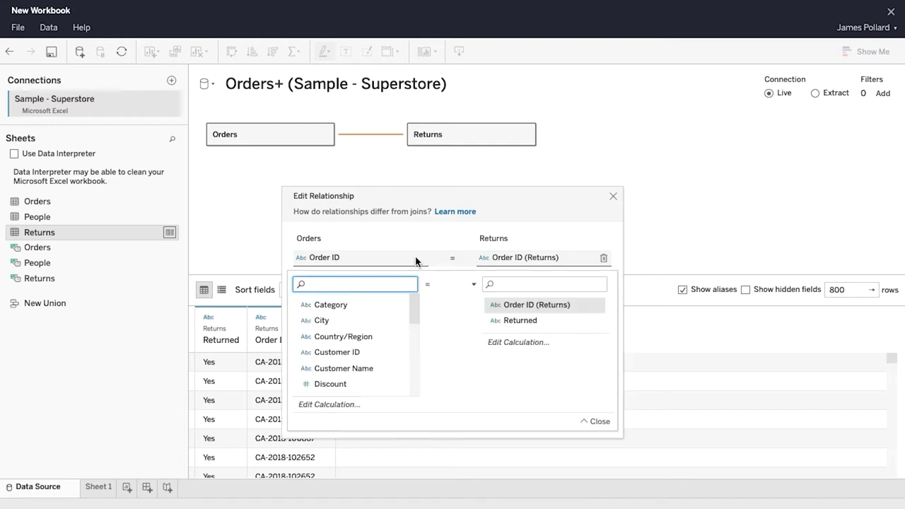
left_click_drag(415, 305, 416, 329)
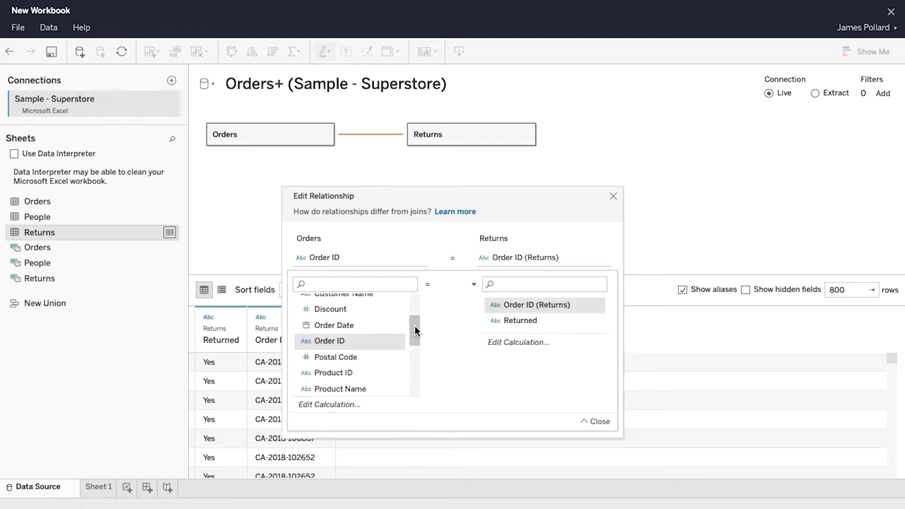
left_click(601, 421)
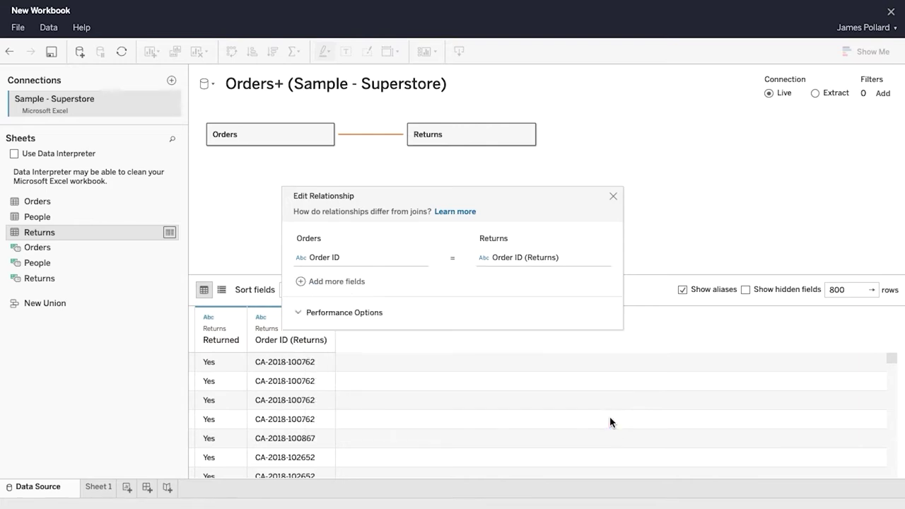
Step: Review the relationship's performance options, then reopen and close the Orders–Returns relationship settings
left_click(298, 315)
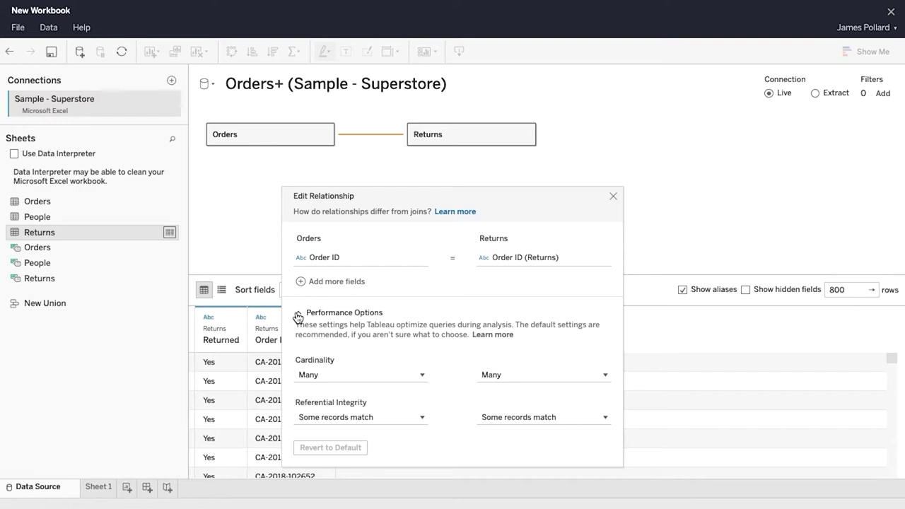
left_click(298, 315)
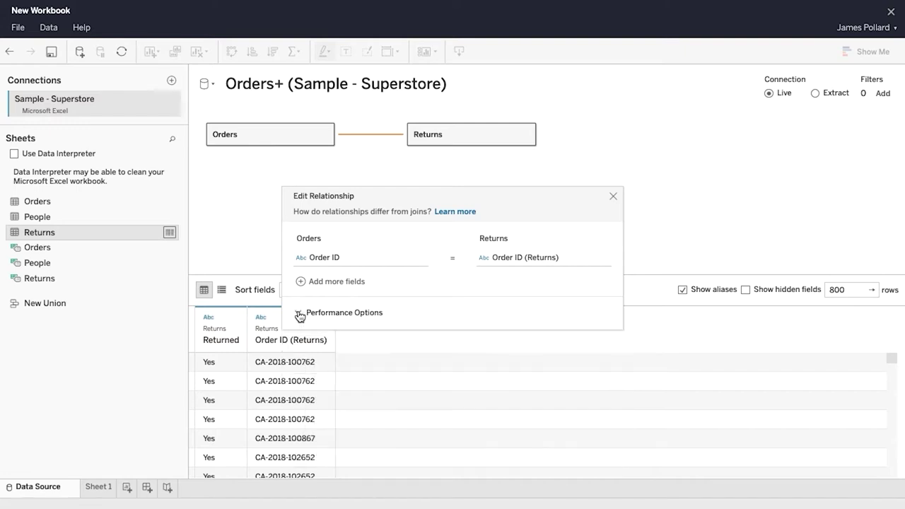
left_click(613, 198)
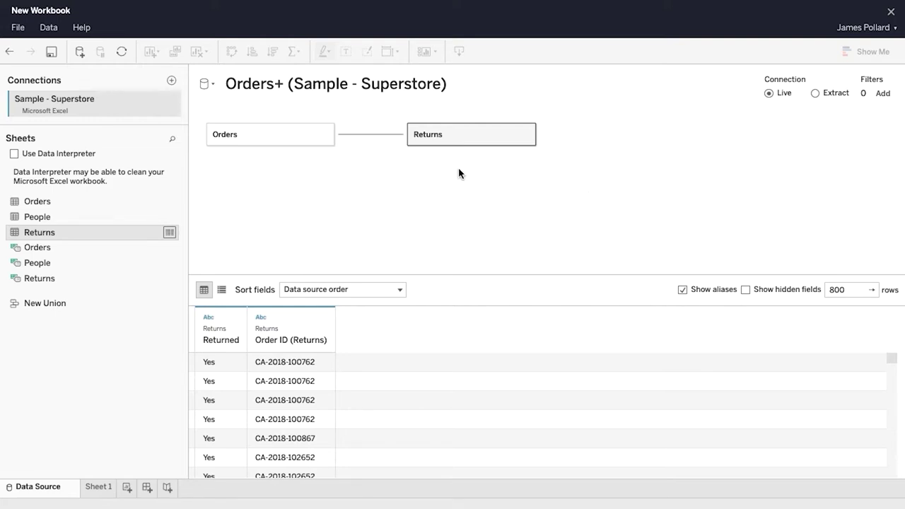
mouse_move(384, 137)
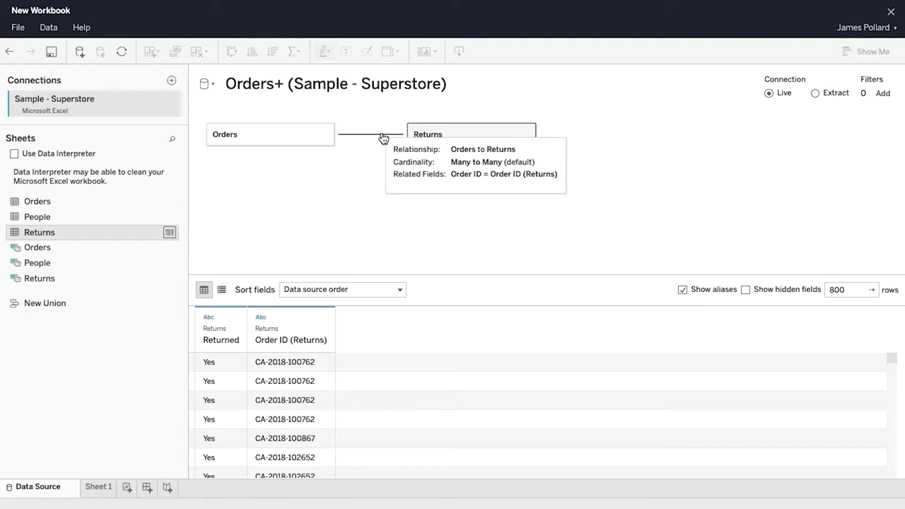
left_click(384, 136)
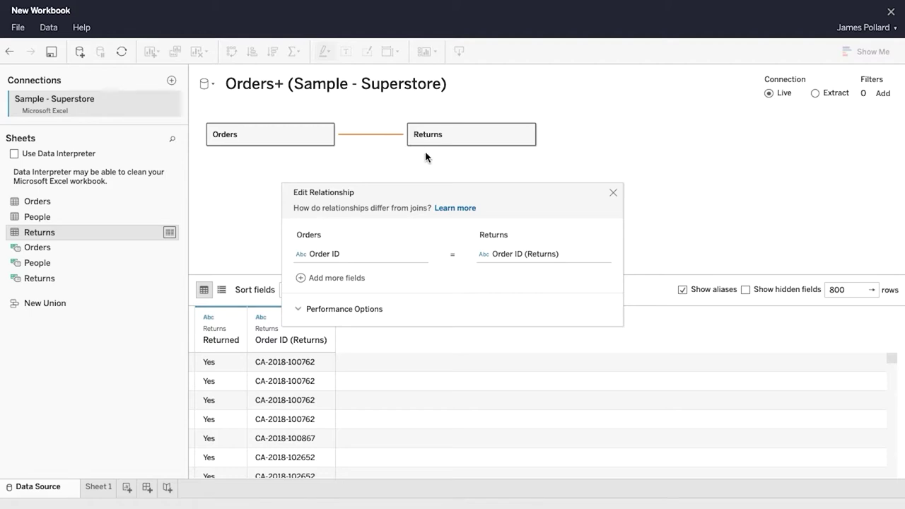
left_click(614, 193)
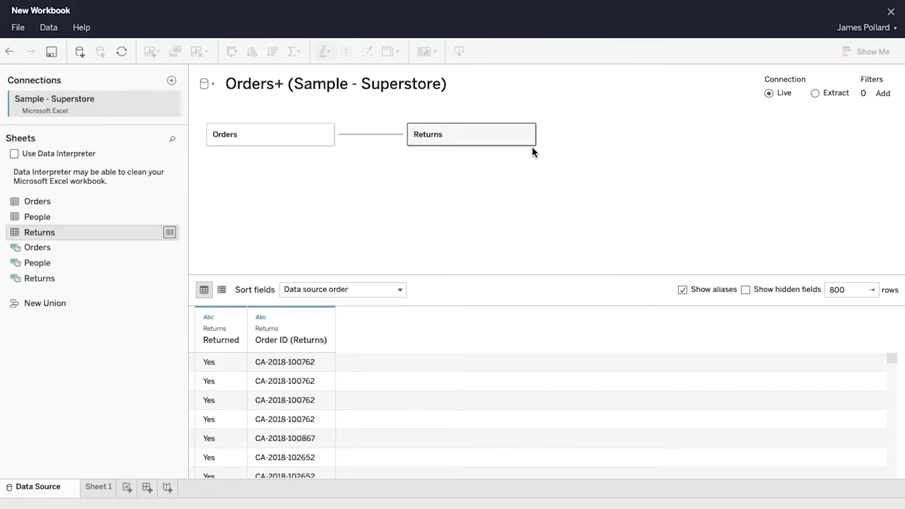
left_click(454, 86)
Step: Rename the data source to 'Sample - Superstore' and switch to the Sheet 1 worksheet
key("BackSpace")
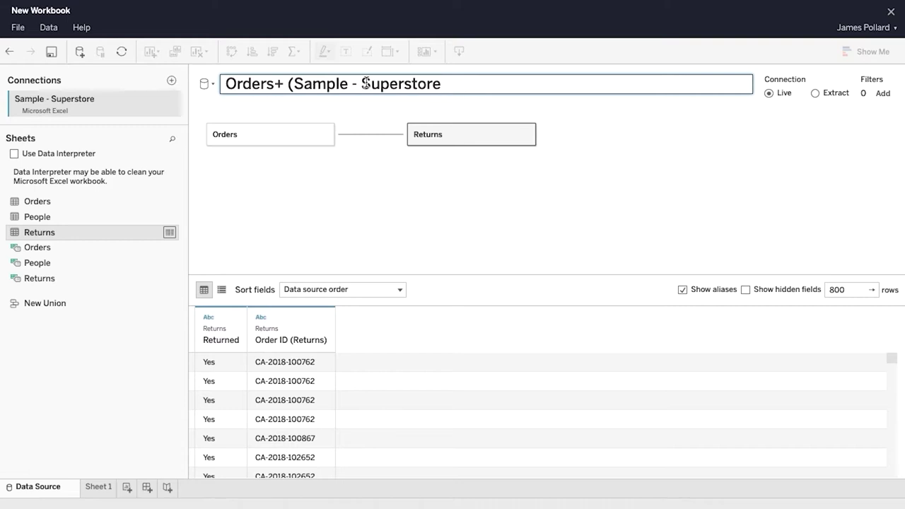
left_click(298, 83)
key("BackSpace")
key("BackSpace")
key("BackSpace")
key("BackSpace")
key("BackSpace")
key("BackSpace")
key("BackSpace")
key("BackSpace")
key("BackSpace")
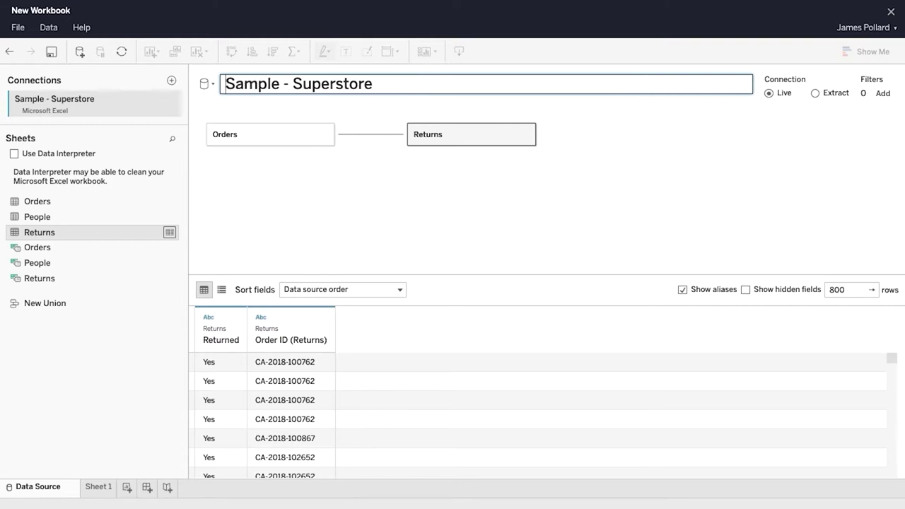
left_click(431, 185)
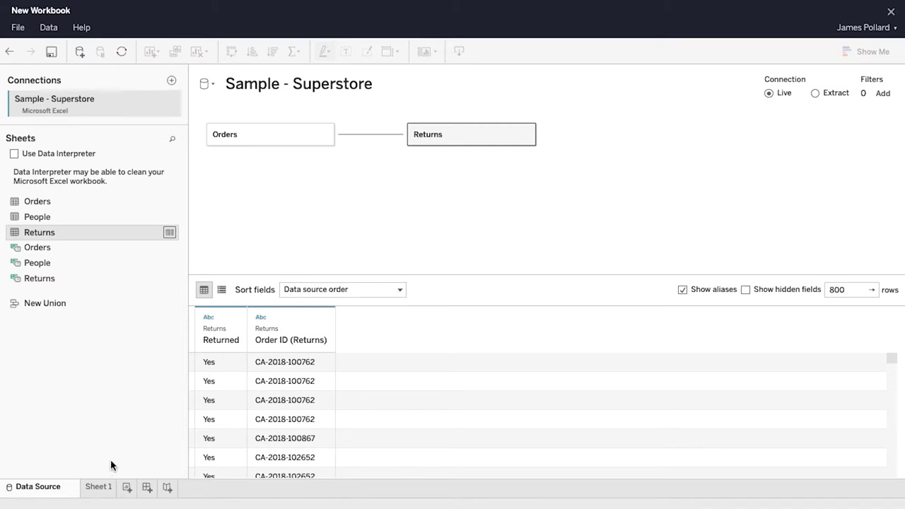
left_click(98, 490)
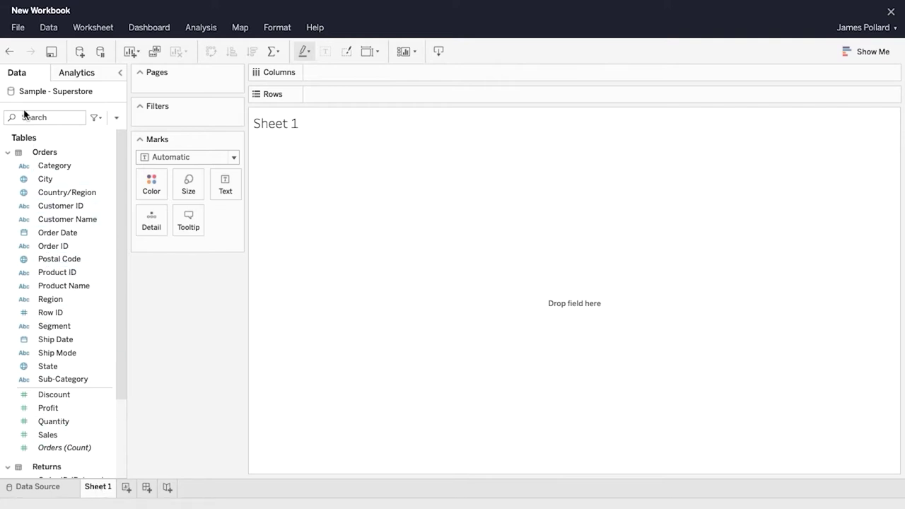
Step: Save the workbook as 'Executive Overview' in the default project using Save As
left_click(18, 26)
left_click(56, 62)
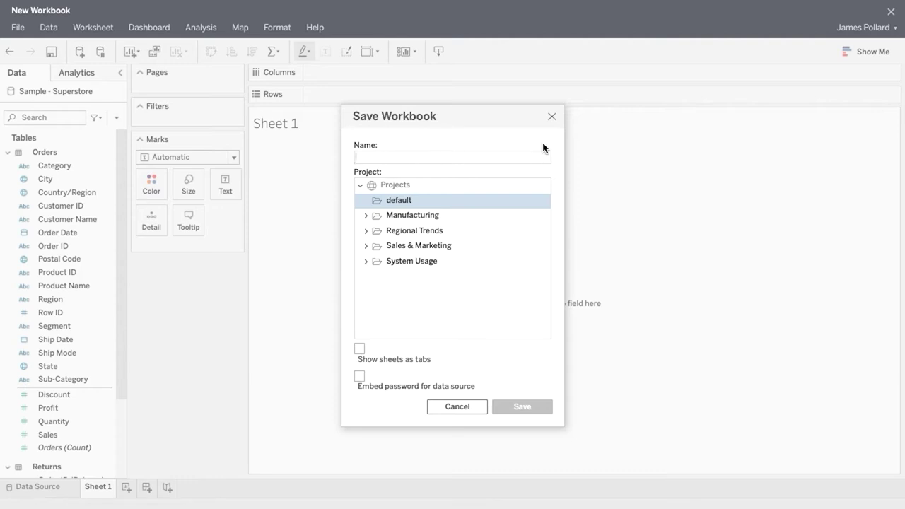
type("Executive Overview")
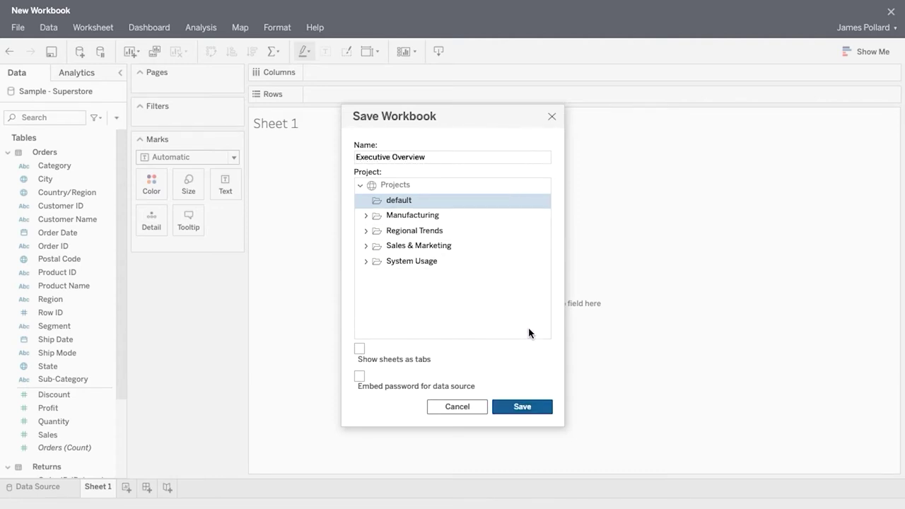
left_click(542, 404)
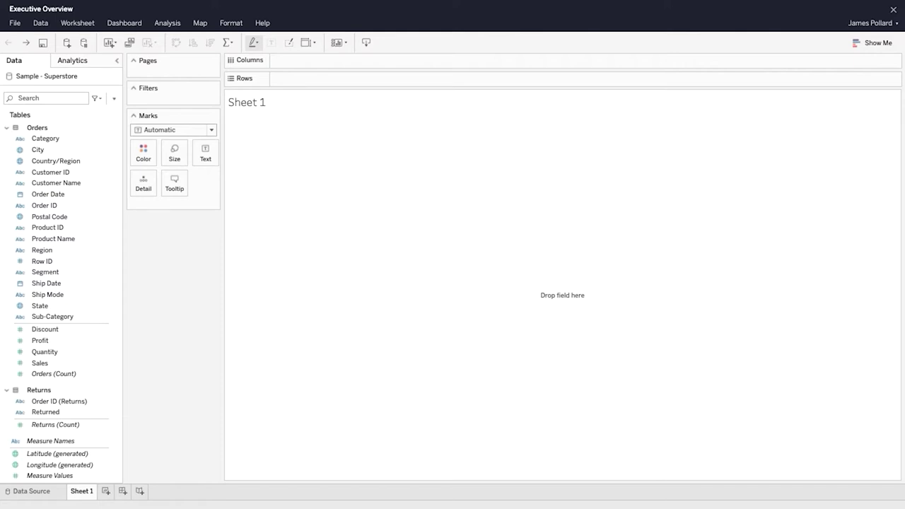
Step: Create a Product hierarchy of Category, Sub-Category and Product Name
right_click(105, 139)
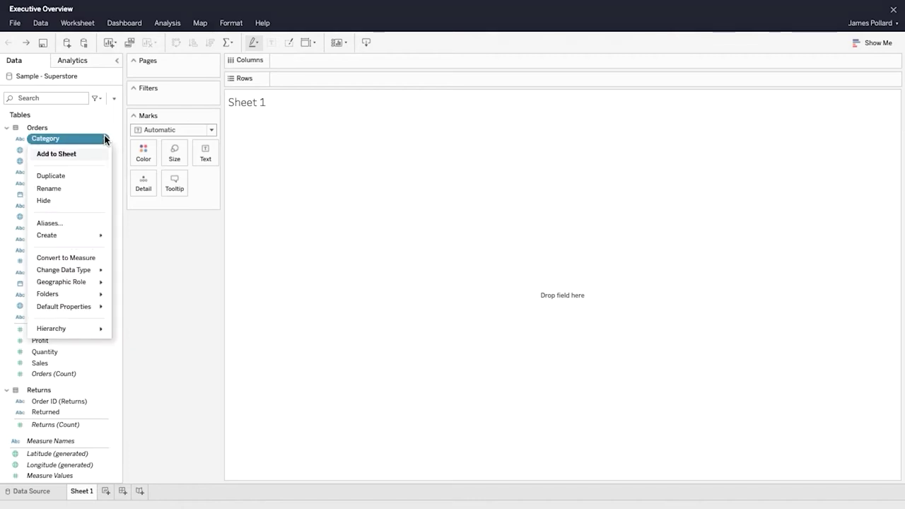
mouse_move(99, 329)
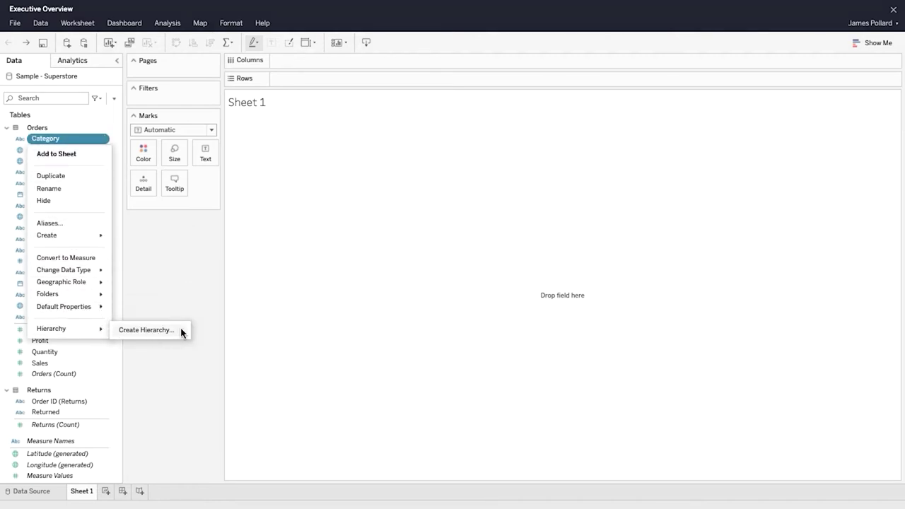
left_click(181, 330)
type("Product")
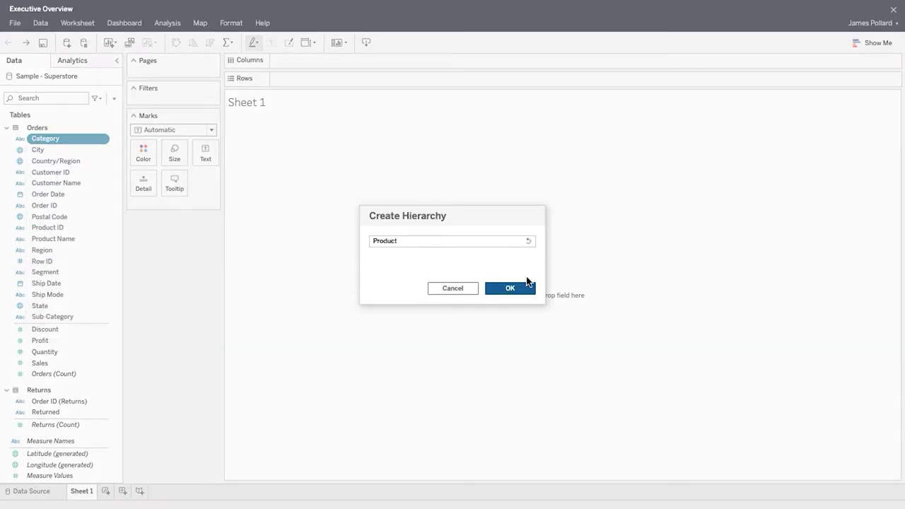
left_click(529, 288)
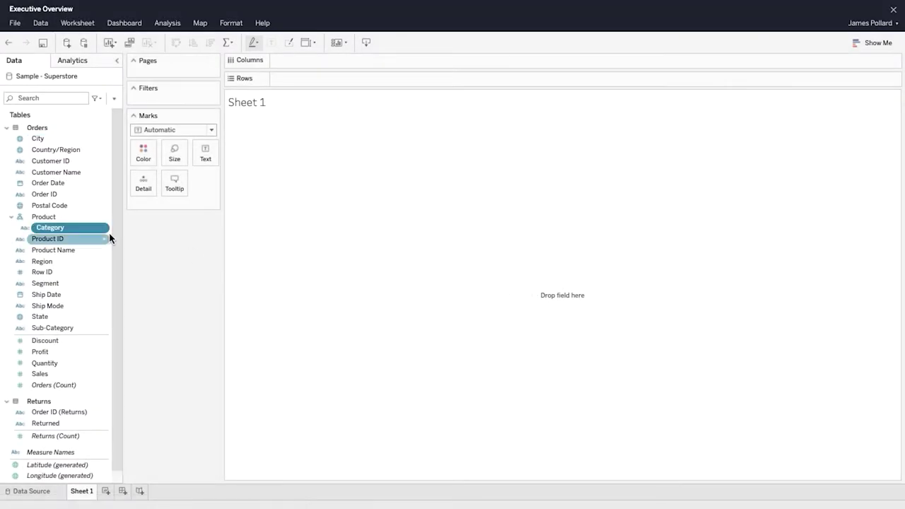
right_click(97, 327)
mouse_move(101, 313)
mouse_move(148, 312)
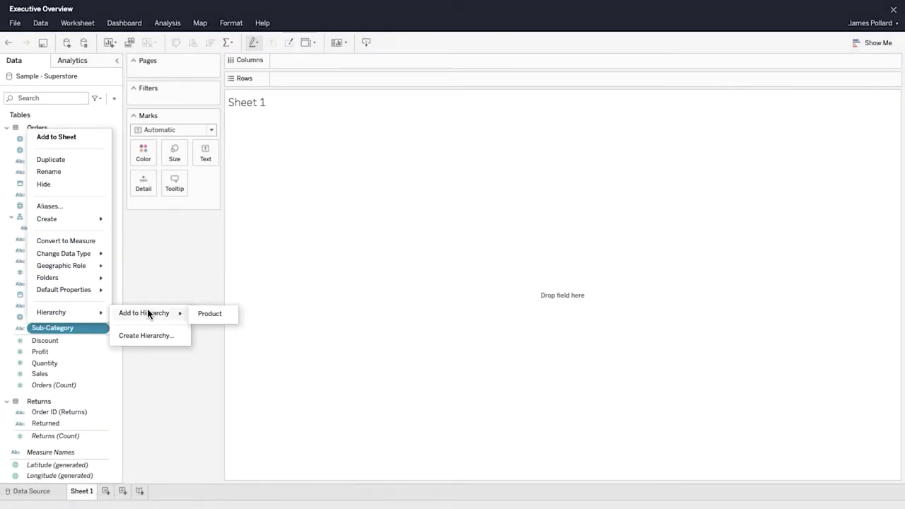
left_click(232, 315)
left_click_drag(70, 261, 70, 243)
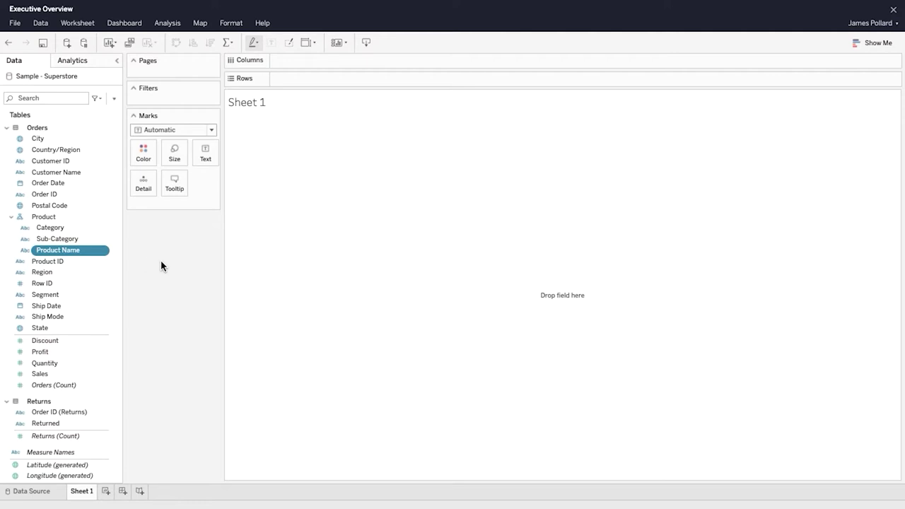
Step: Create a Location hierarchy of Country/Region, Region, State, City and Postal Code
left_click_drag(91, 272, 73, 150)
type("Location")
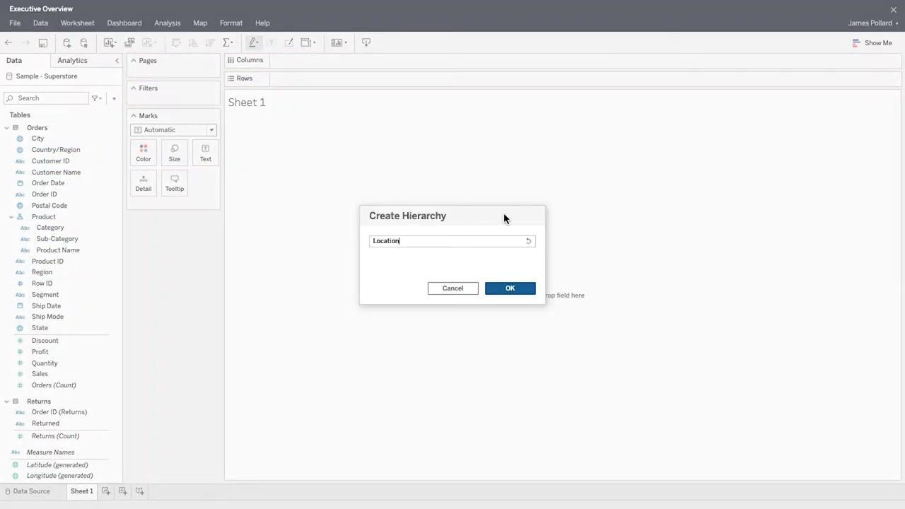
left_click(508, 288)
left_click_drag(86, 339, 90, 205)
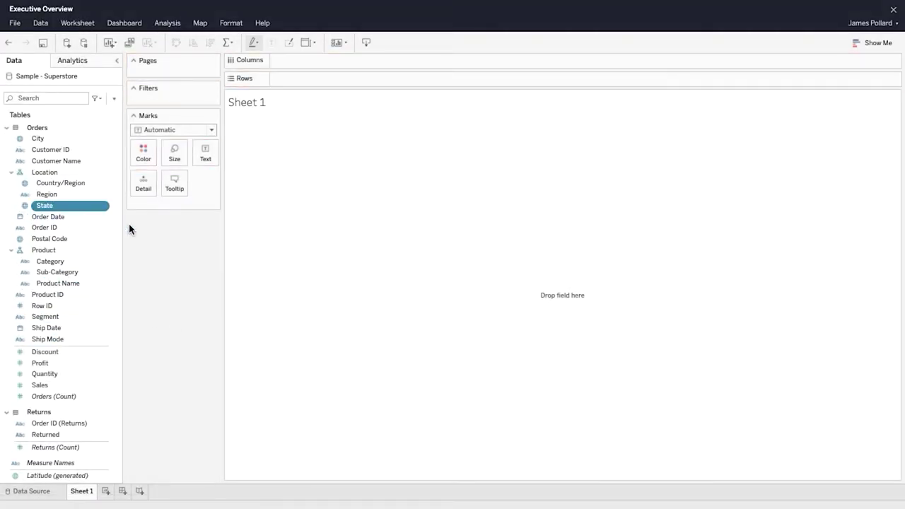
left_click_drag(63, 141, 76, 205)
left_click(69, 241)
left_click_drag(69, 240, 76, 214)
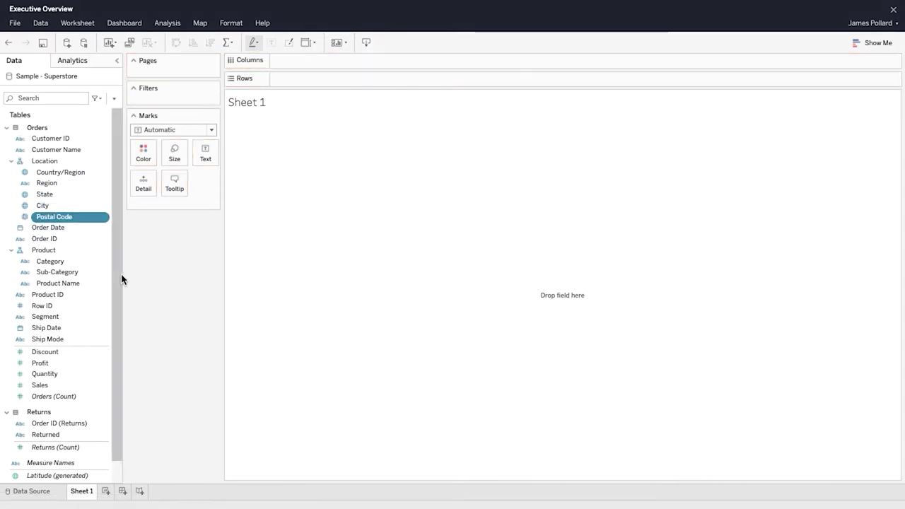
Step: Hide the Product ID field from the Data pane
left_click(101, 296)
right_click(103, 296)
left_click(89, 360)
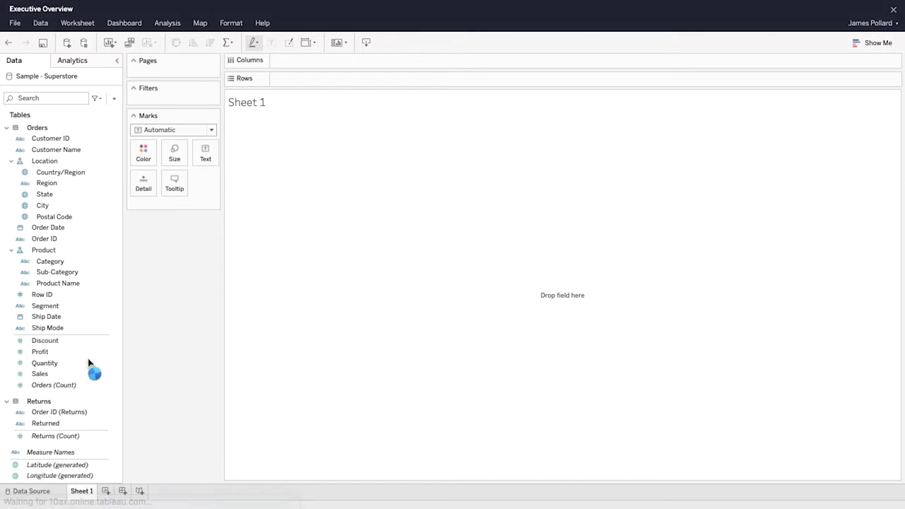
left_click(99, 295)
Step: Hide Row ID, Customer ID and Order ID (Returns), and group the Data pane fields by folder
right_click(100, 295)
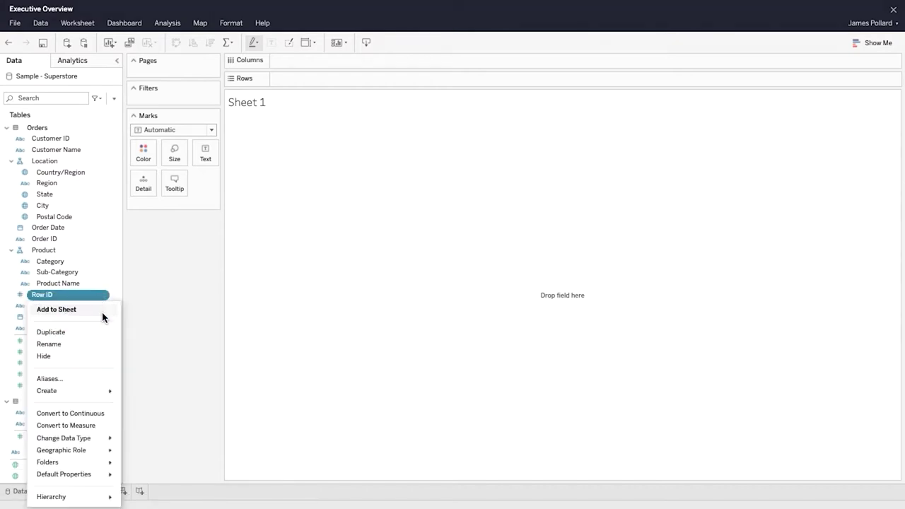
left_click(96, 357)
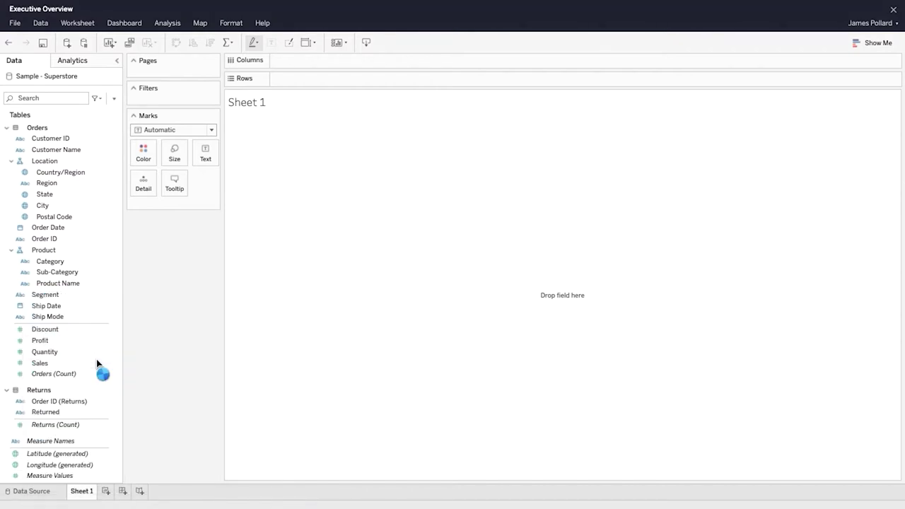
left_click(101, 138)
right_click(101, 138)
left_click(89, 199)
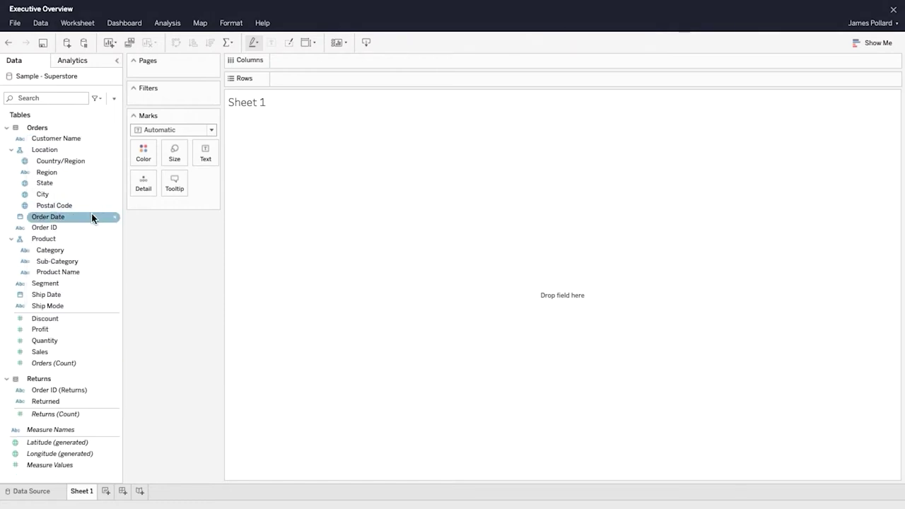
right_click(112, 392)
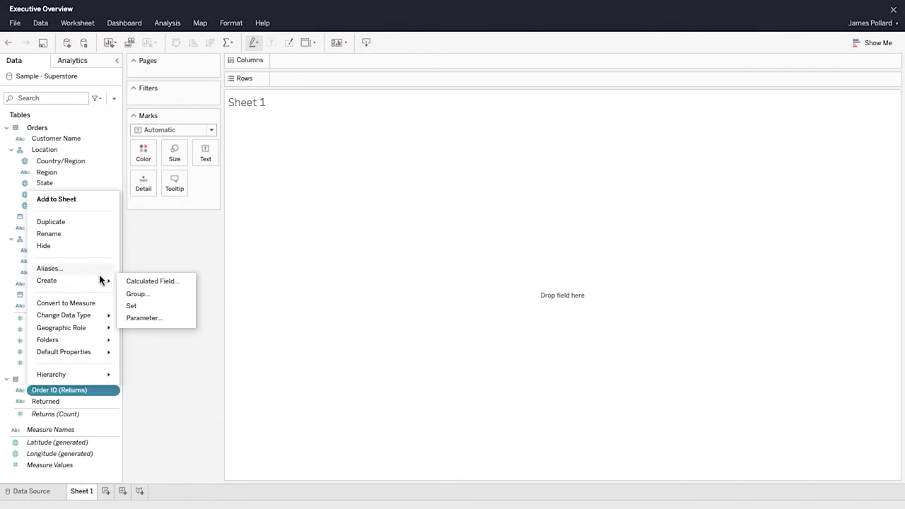
left_click(99, 247)
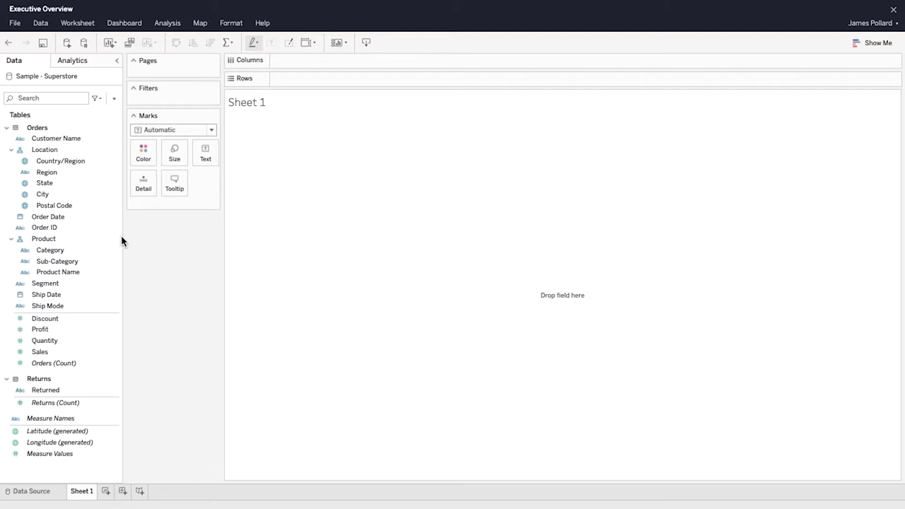
left_click(114, 100)
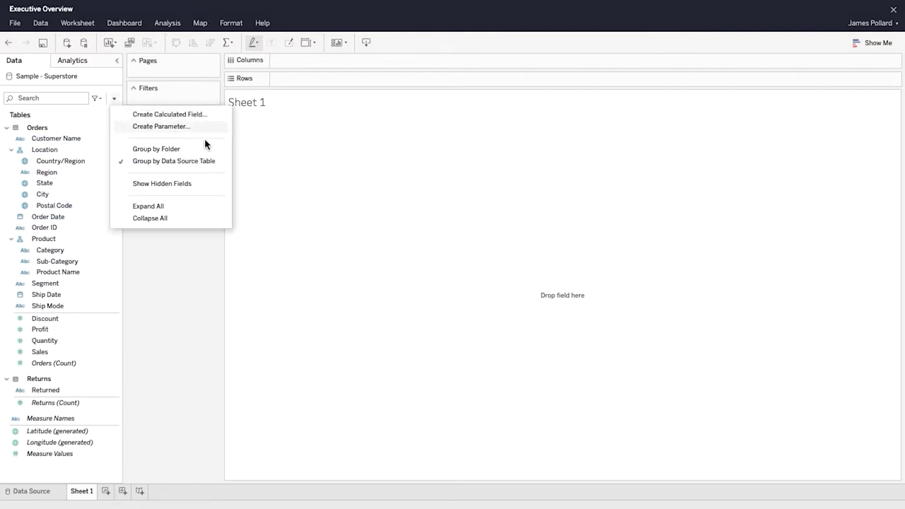
left_click(220, 151)
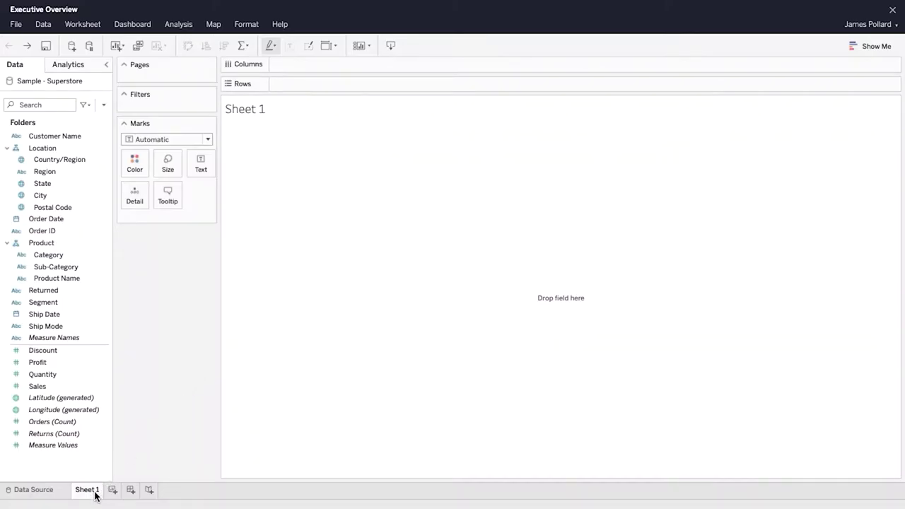
Step: Rename Sheet 1 to 'Profit Ratio by Geography'
right_click(93, 490)
left_click(130, 378)
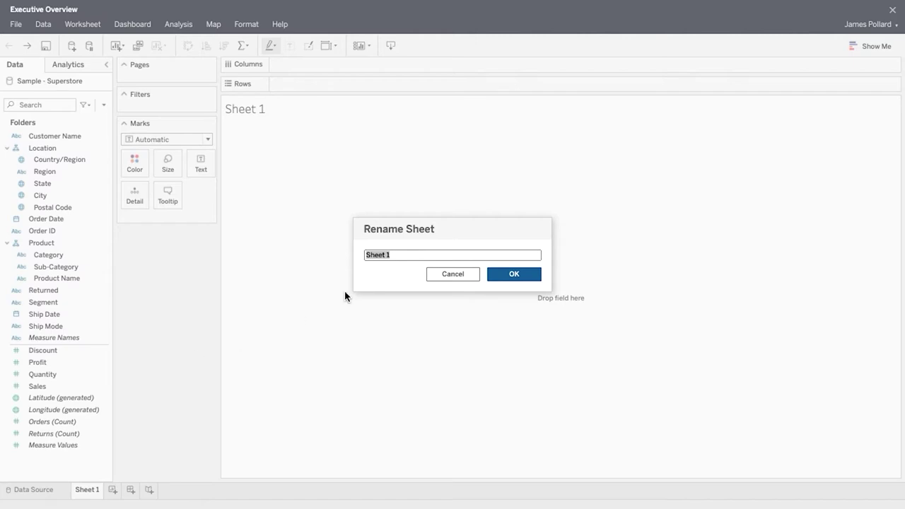
type("Profit Ratio by Geography")
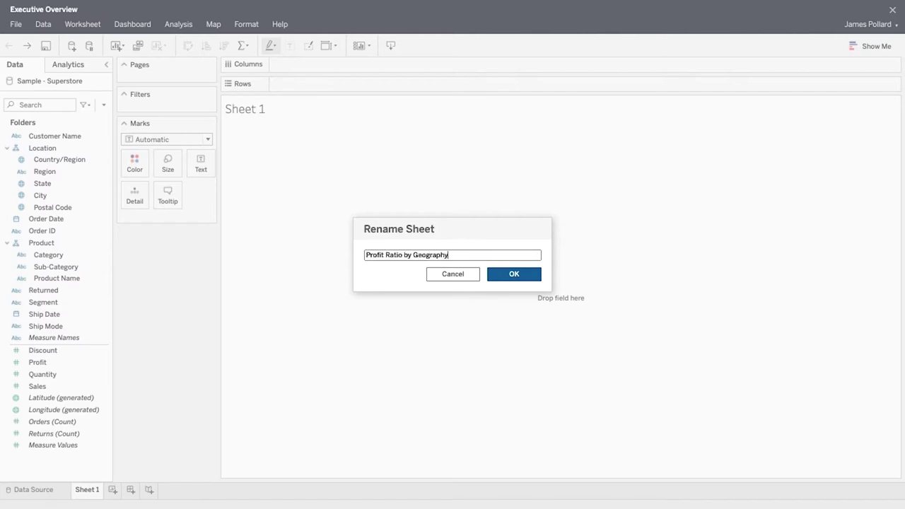
left_click(524, 276)
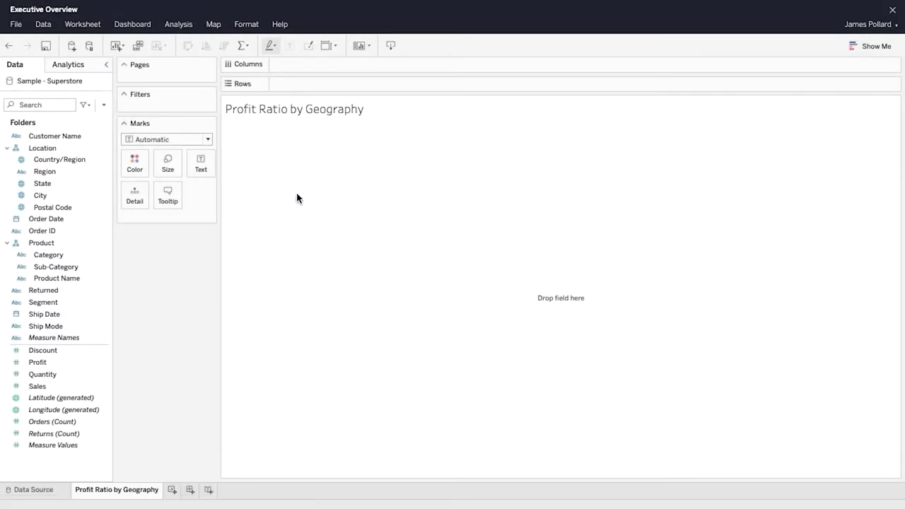
Step: Create a calculated field 'Profit Ratio' defined as SUM([Profit])/SUM([Sales])
left_click(104, 105)
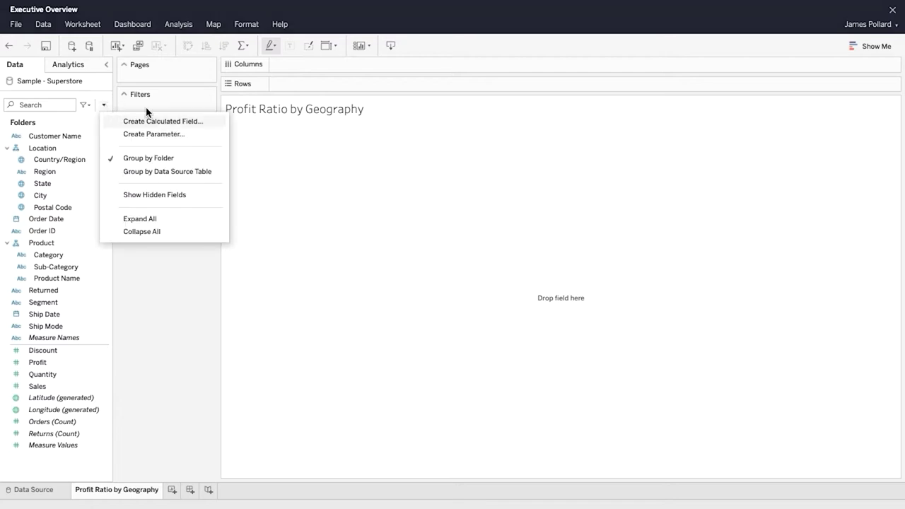
left_click(211, 121)
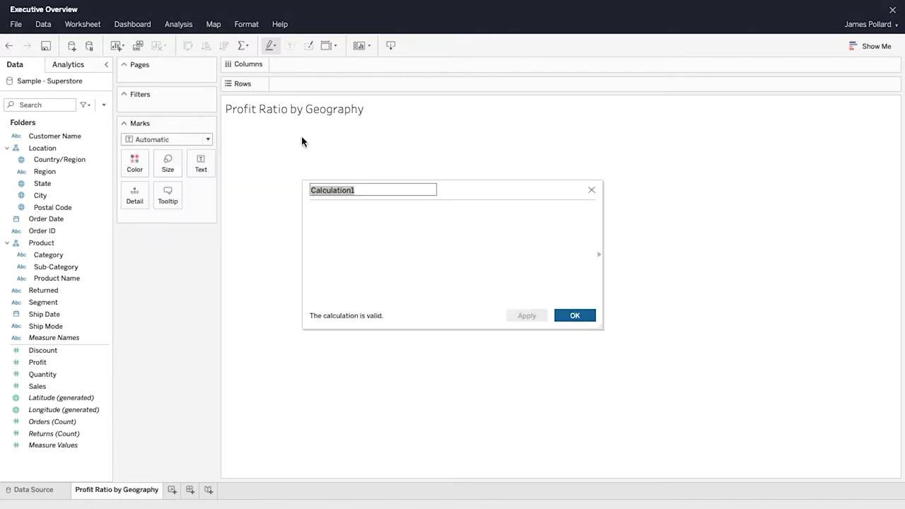
type("Profit Ratio")
left_click(463, 213)
type("su")
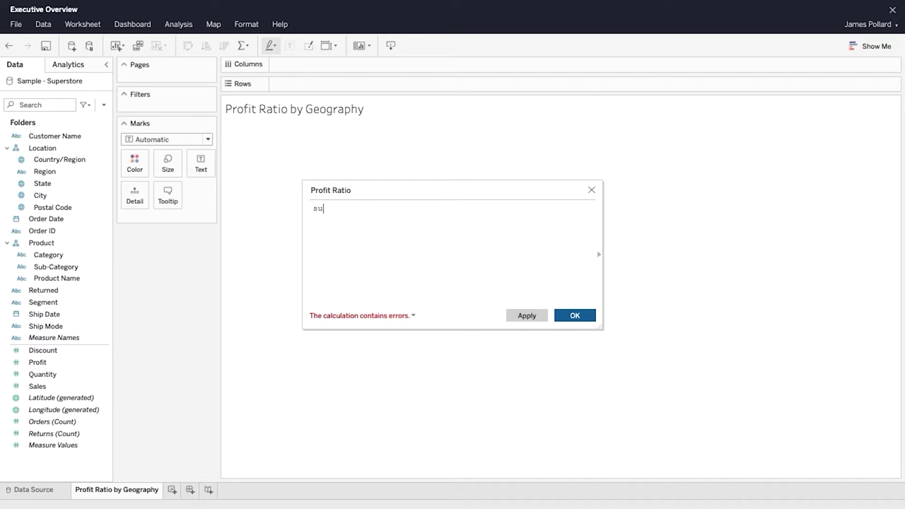
type("m(Prof")
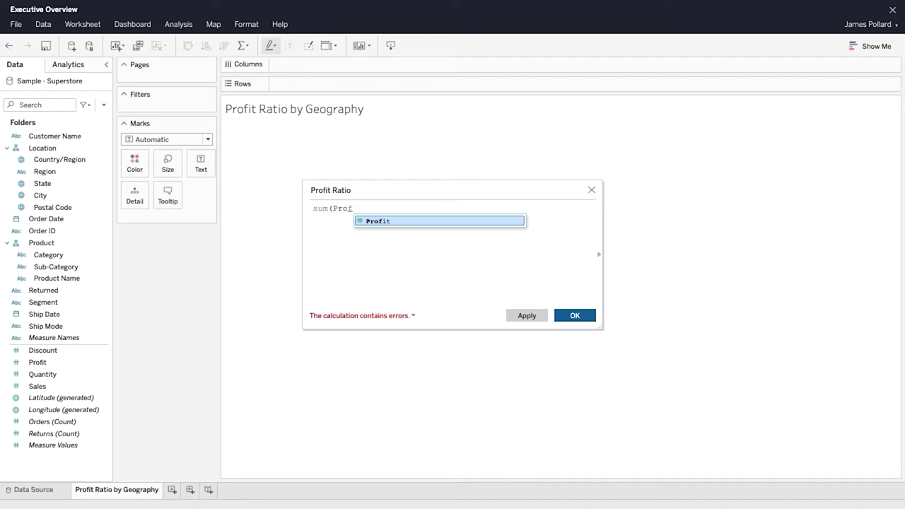
left_click(460, 223)
type(")/sum(Sa")
left_click(448, 222)
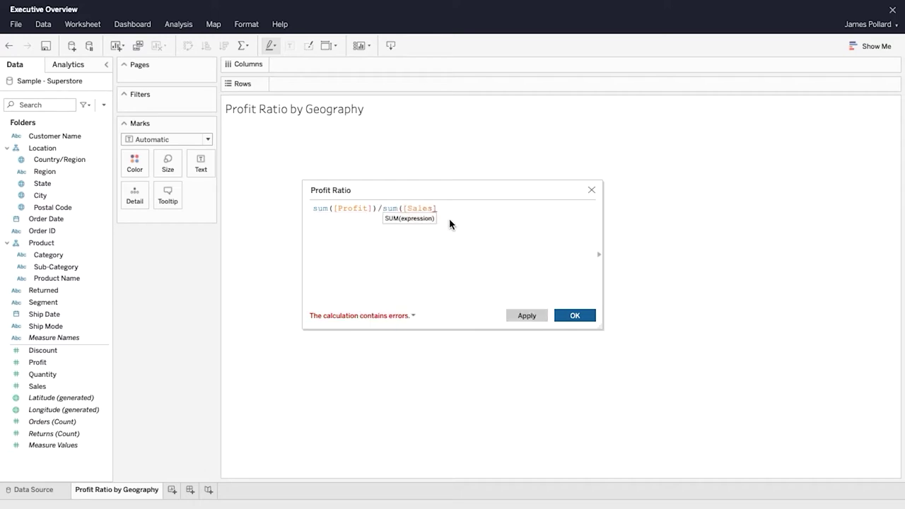
type(")")
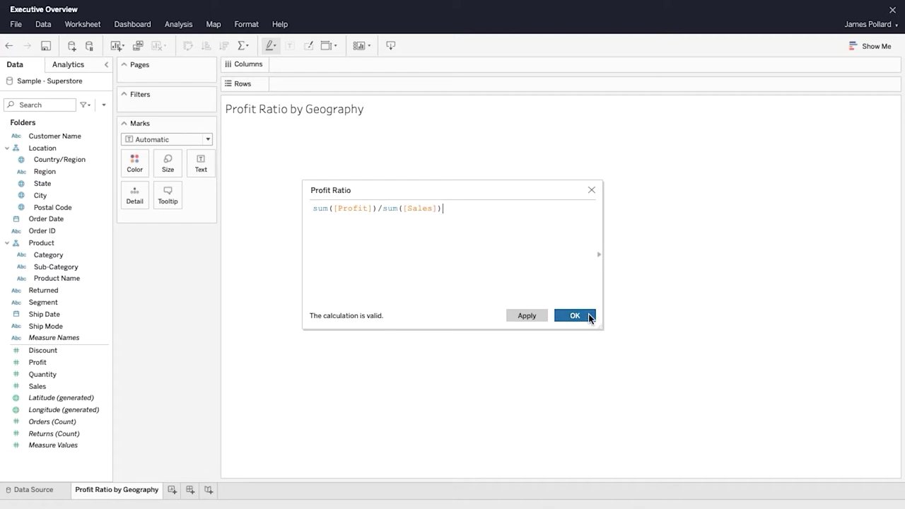
left_click(584, 316)
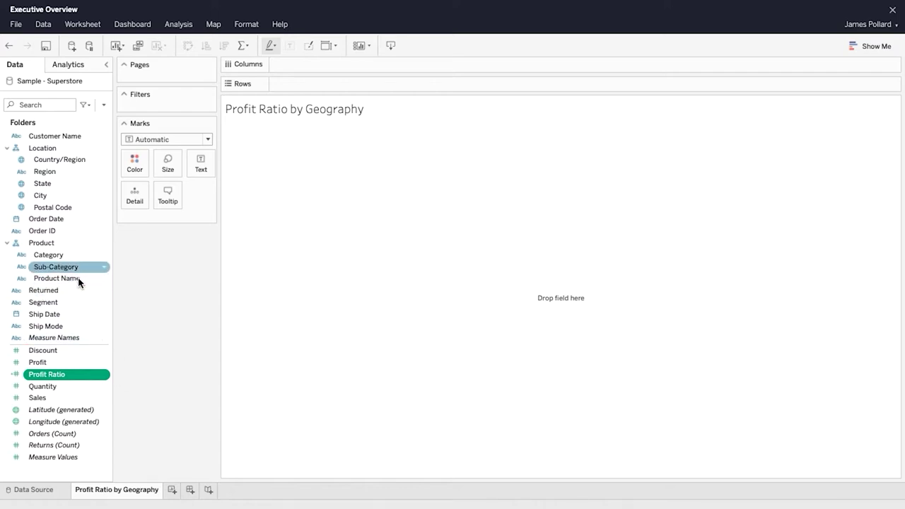
Step: Build a filled US map of Profit Ratio by State
left_click(52, 183)
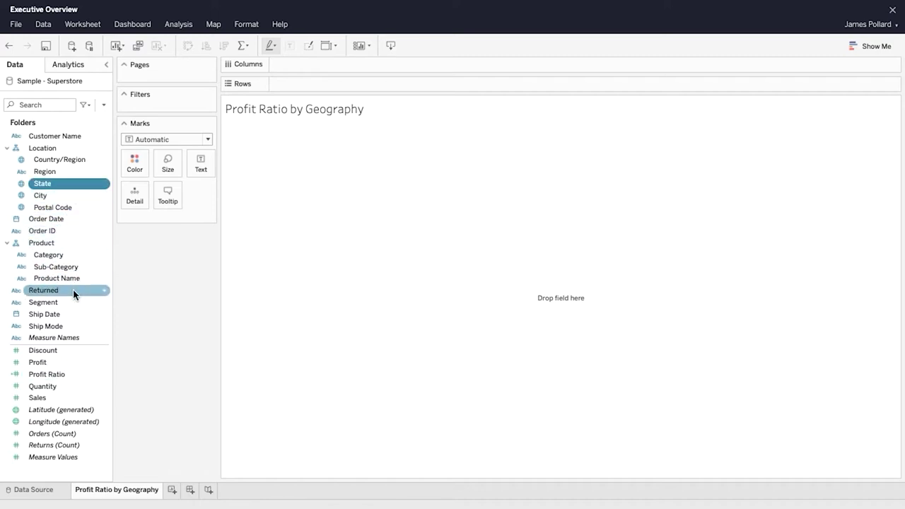
left_click(99, 374, "ctrl")
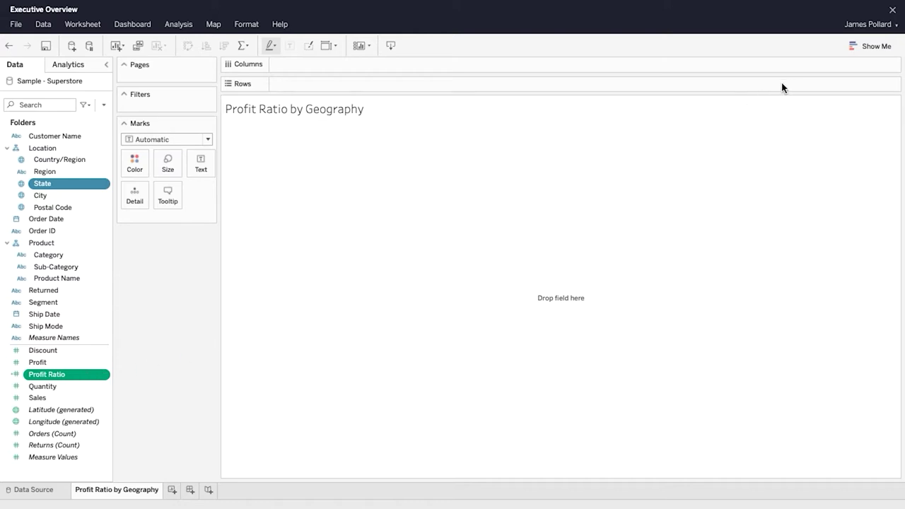
left_click(874, 47)
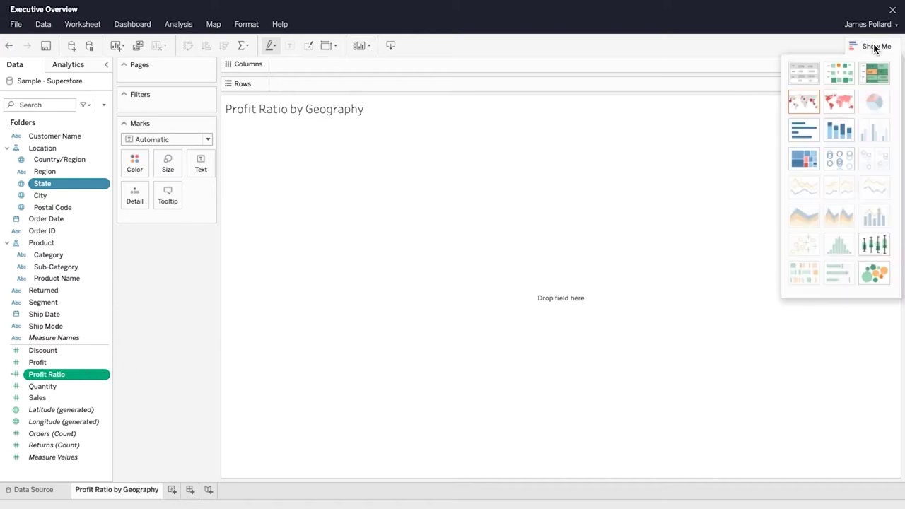
left_click(847, 105)
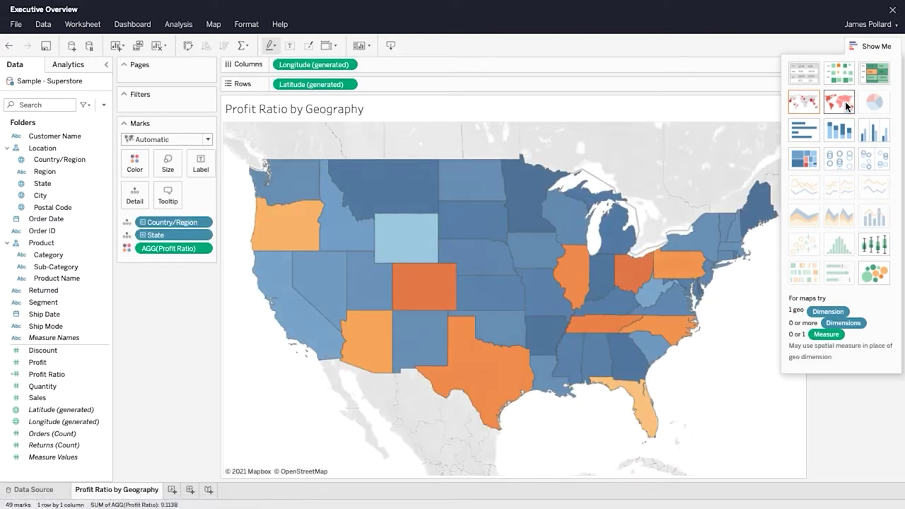
left_click(874, 46)
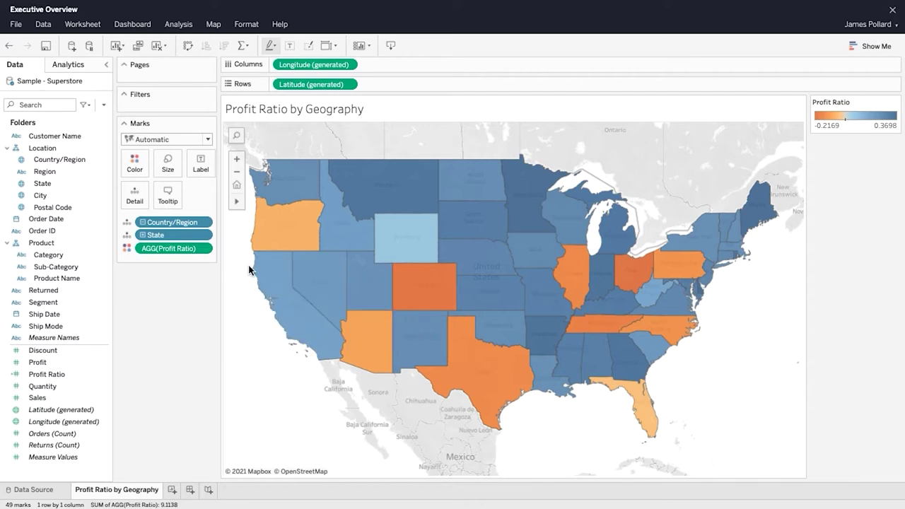
Step: Format AGG(Profit Ratio) as a percentage with one decimal place
left_click(209, 250)
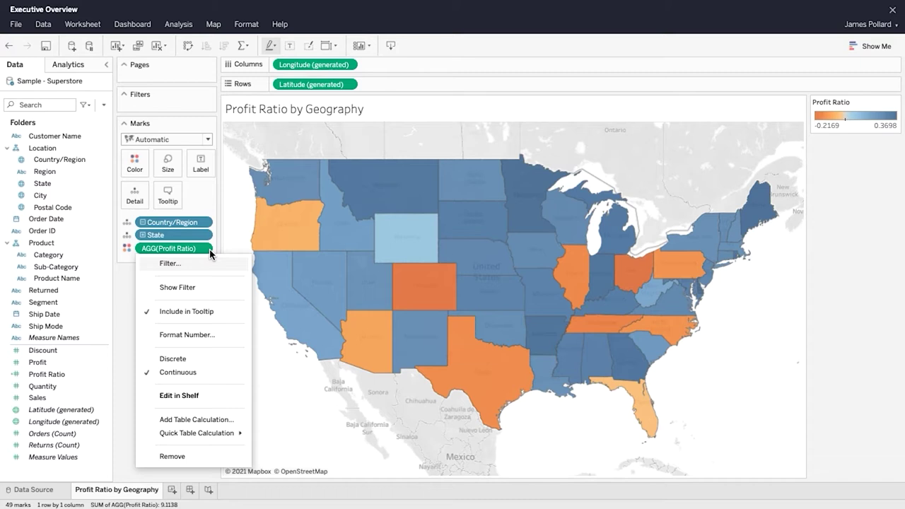
left_click(228, 337)
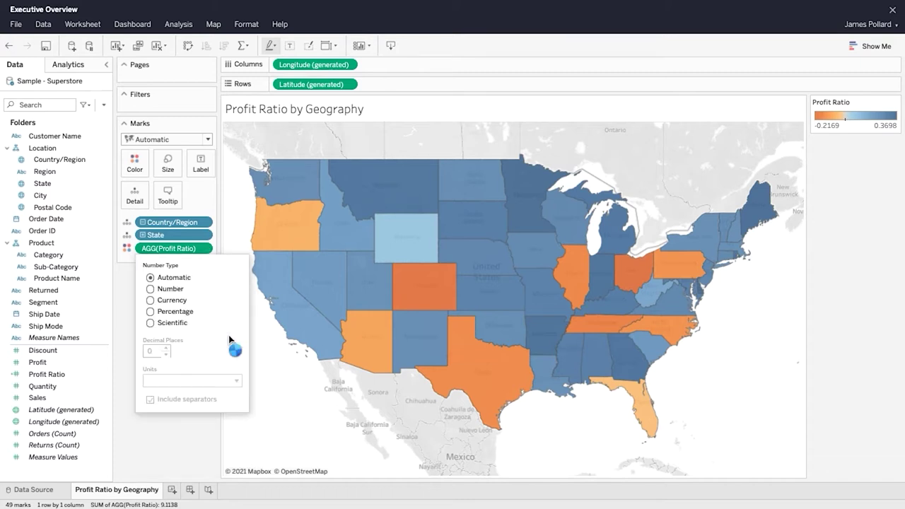
left_click(150, 312)
left_click(167, 355)
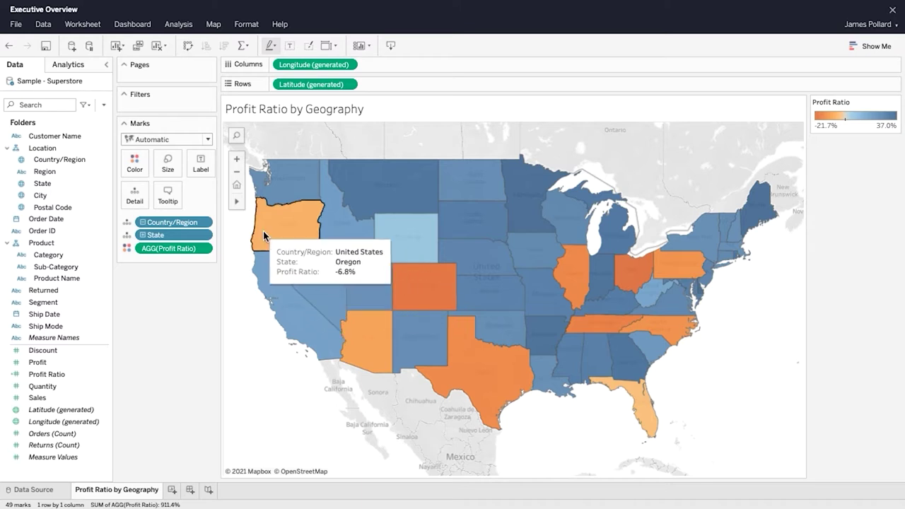
left_click(134, 164)
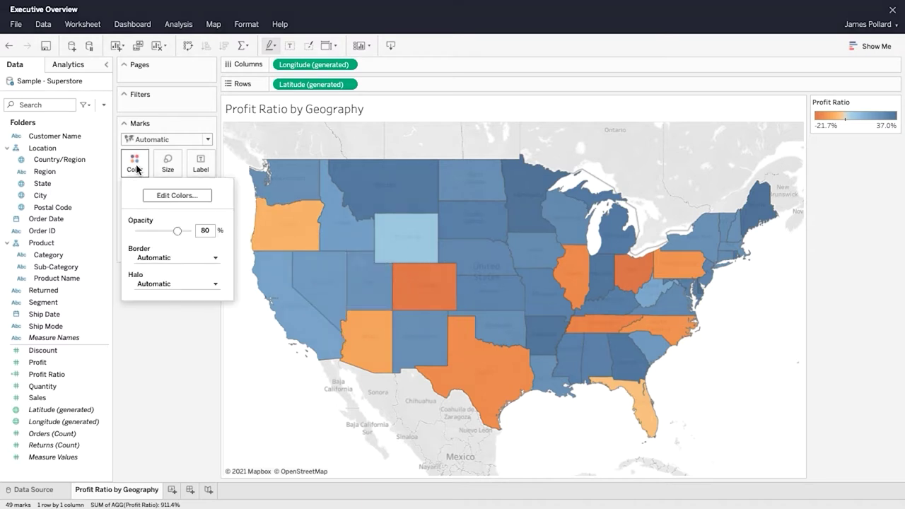
Step: Apply the Orange-Blue Diverging palette as stepped colour with 6 steps
left_click(201, 196)
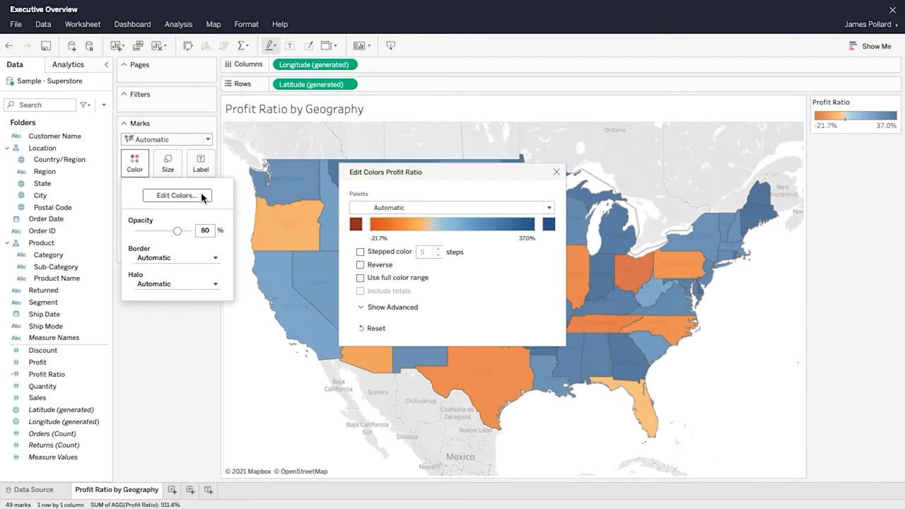
left_click(549, 208)
left_click_drag(548, 220, 547, 257)
left_click(453, 275)
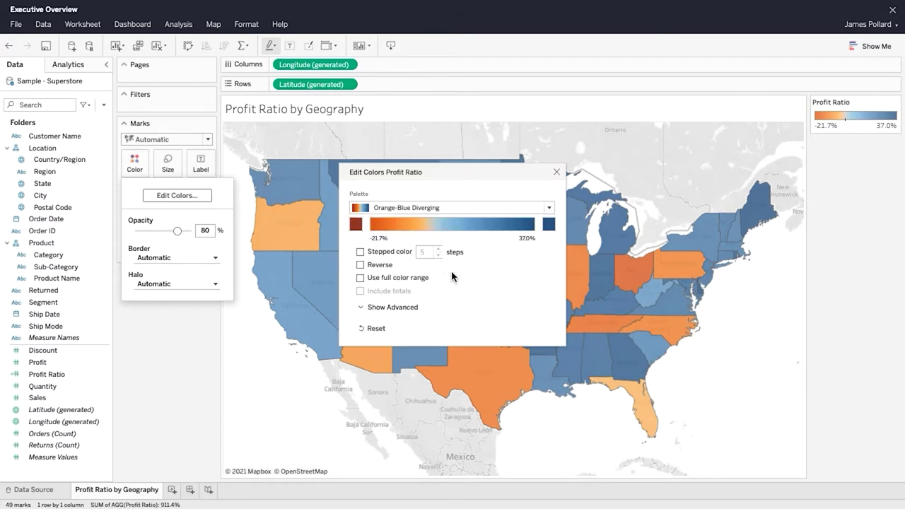
left_click(360, 252)
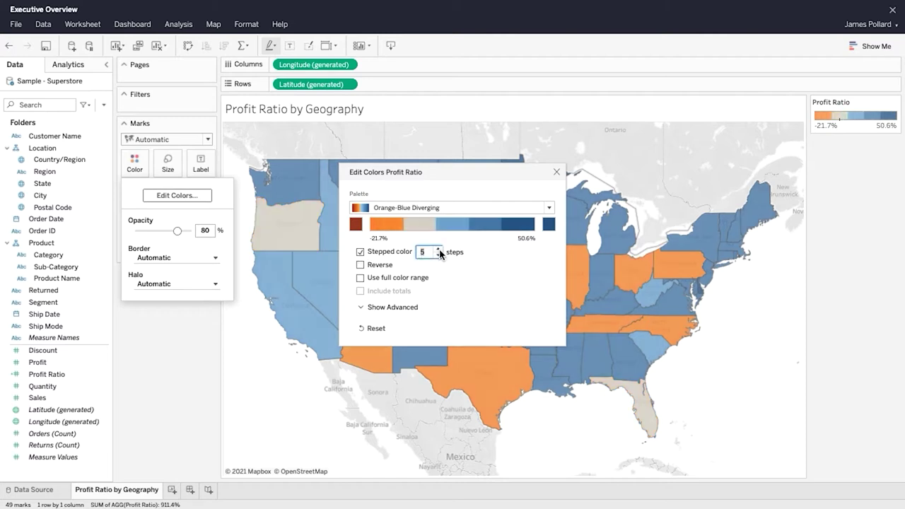
left_click(439, 250)
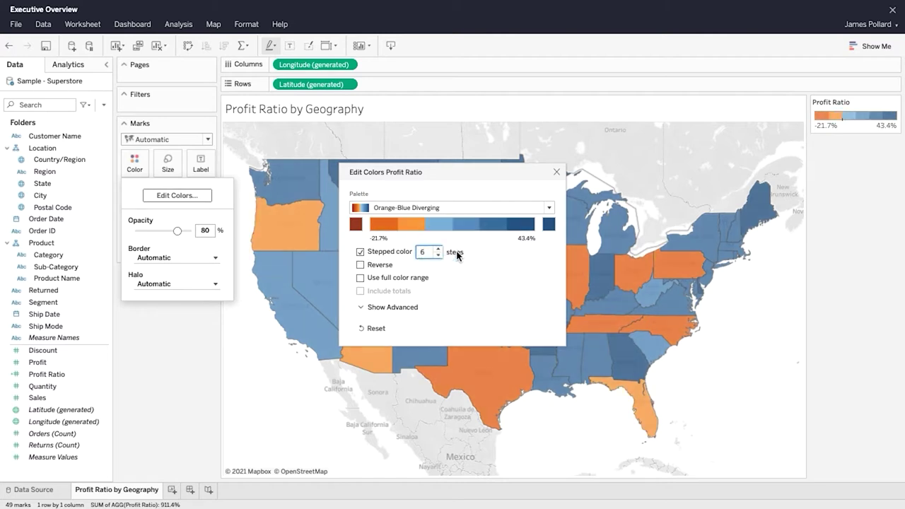
Step: Fix the colour range from -0.5 to 0.5 with centre 0
left_click(373, 307)
left_click(360, 324)
left_click_drag(362, 343, 445, 344)
type("-0.5")
left_click(463, 324)
left_click(549, 343)
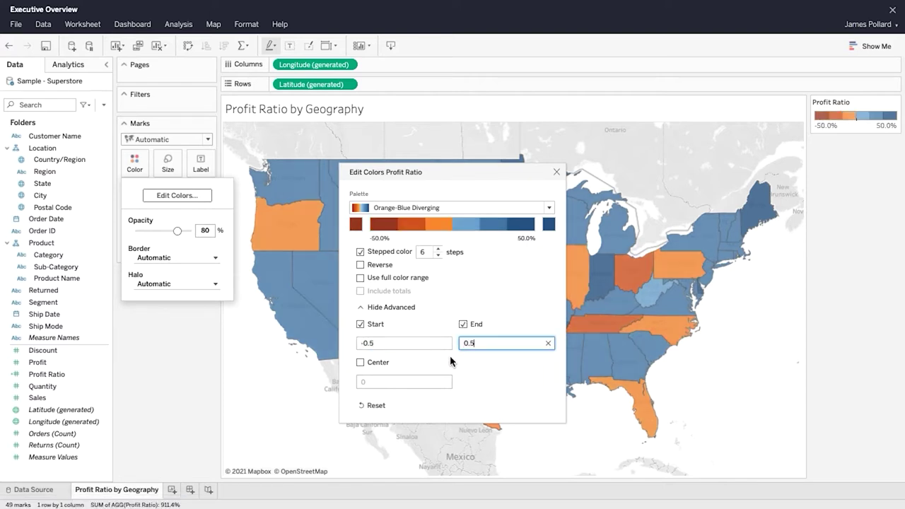
left_click(361, 363)
left_click(557, 172)
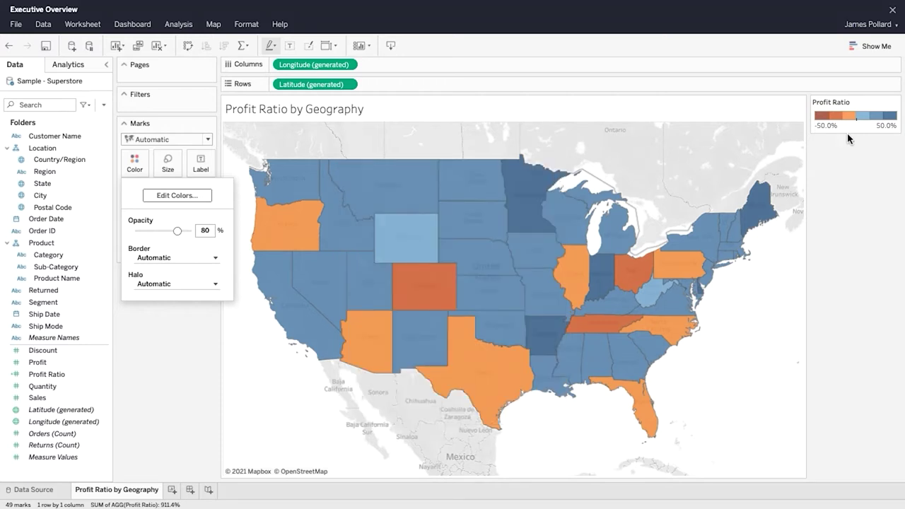
left_click(851, 158)
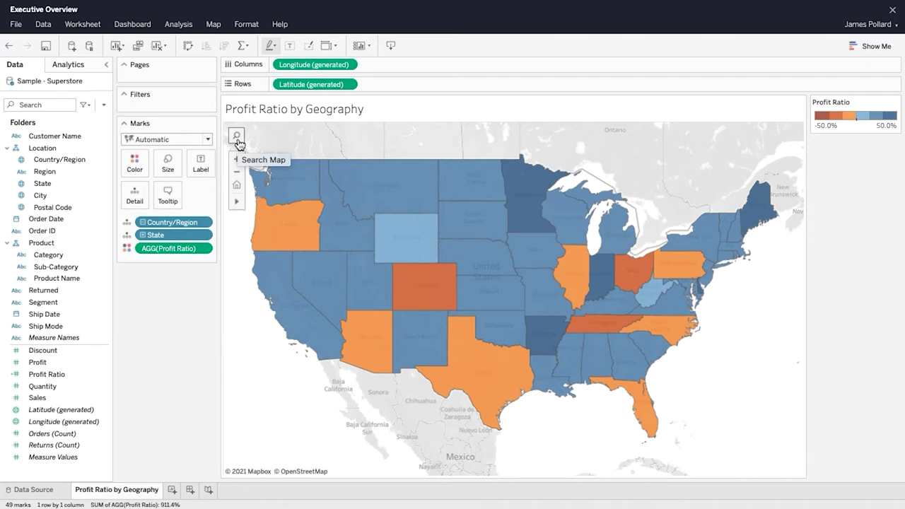
Step: Add a Region filter including all four regions and show it beside the map
left_click_drag(60, 172, 156, 110)
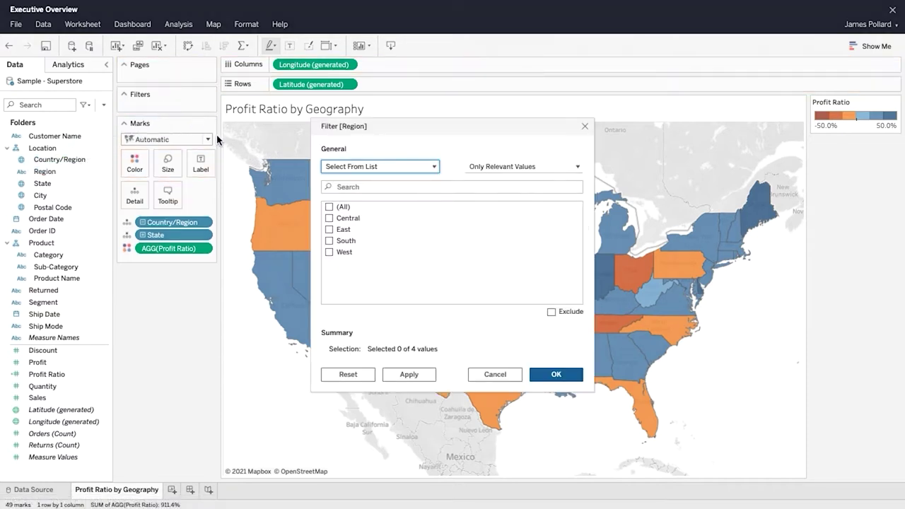
left_click(328, 207)
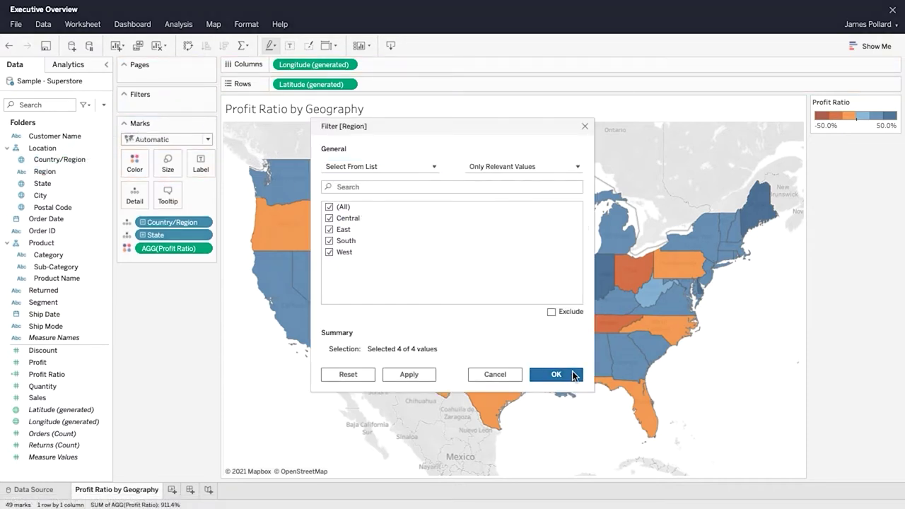
left_click(575, 376)
left_click(207, 111)
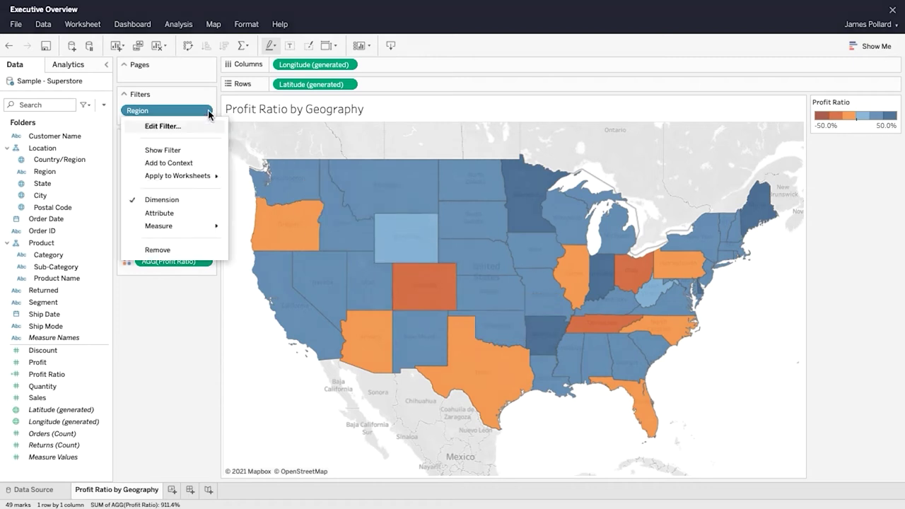
left_click(170, 150)
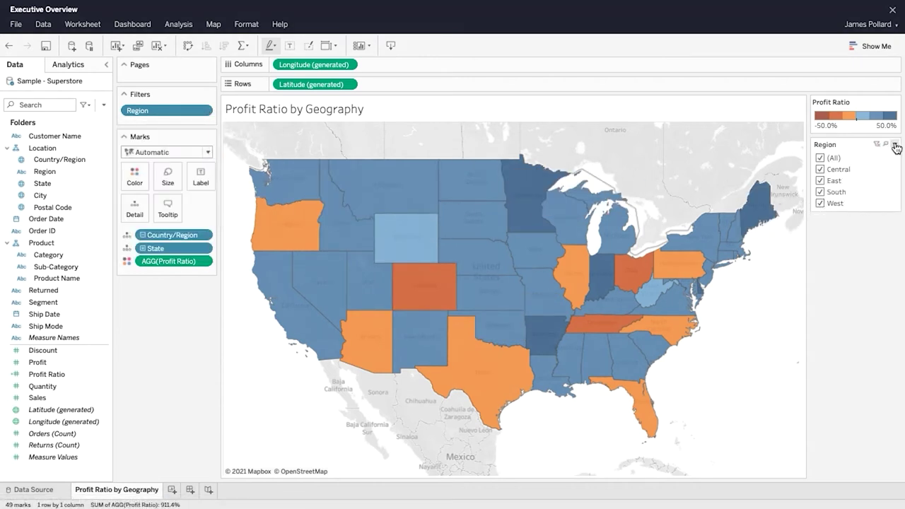
Step: Make the Region filter a single-value dropdown set to (All)
left_click(895, 144)
mouse_move(884, 185)
left_click(886, 285)
left_click(892, 157)
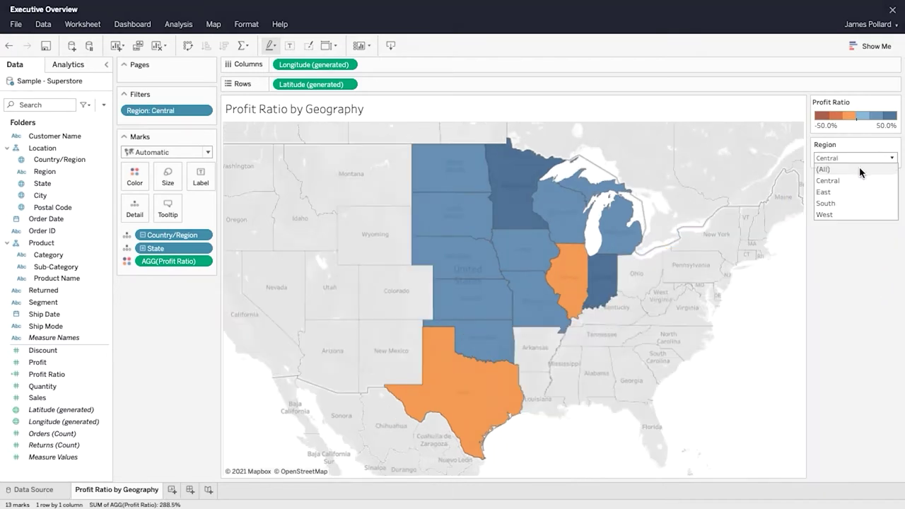
left_click(862, 171)
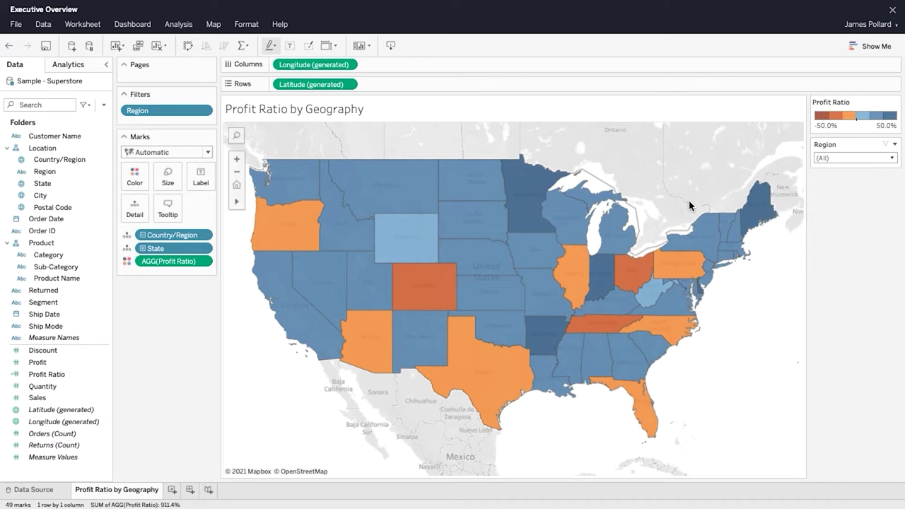
Step: Show a Profit Ratio filter slider and save the workbook
left_click(208, 261)
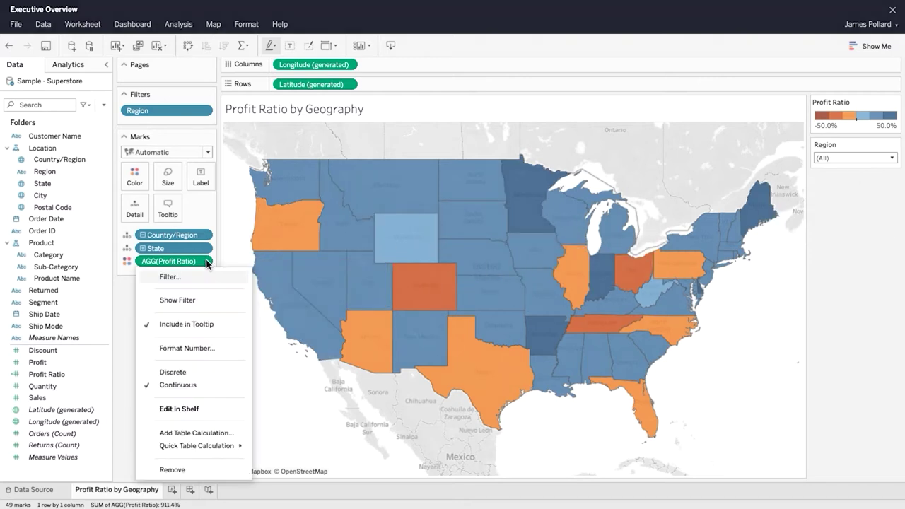
left_click(211, 301)
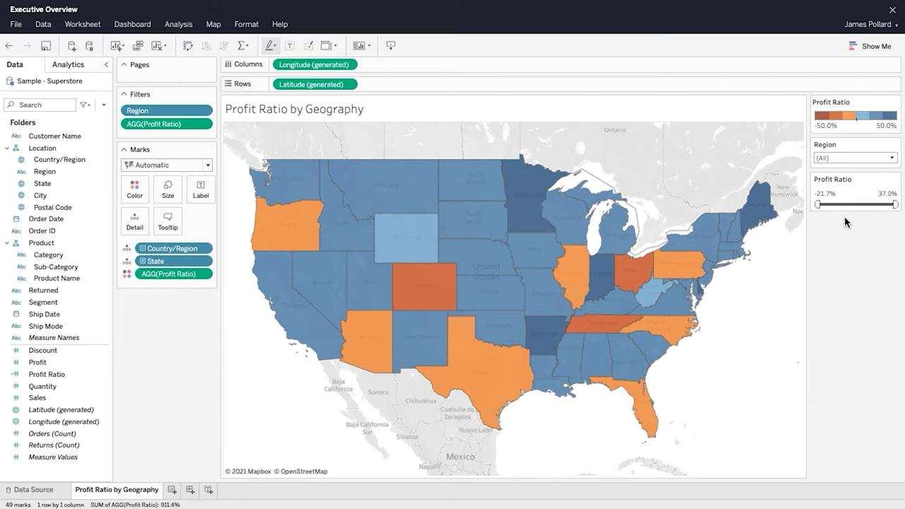
left_click(46, 47)
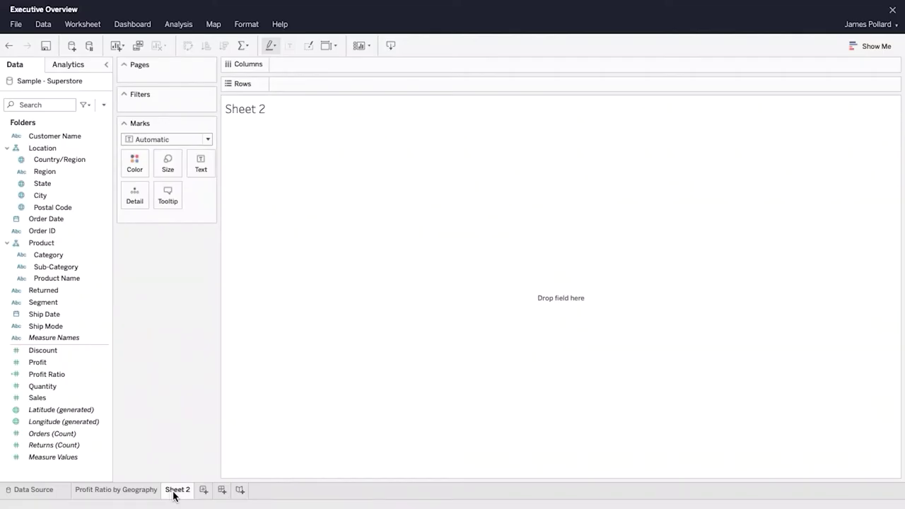
Step: Rename Sheet 2 to 'Sales by Category'
right_click(174, 494)
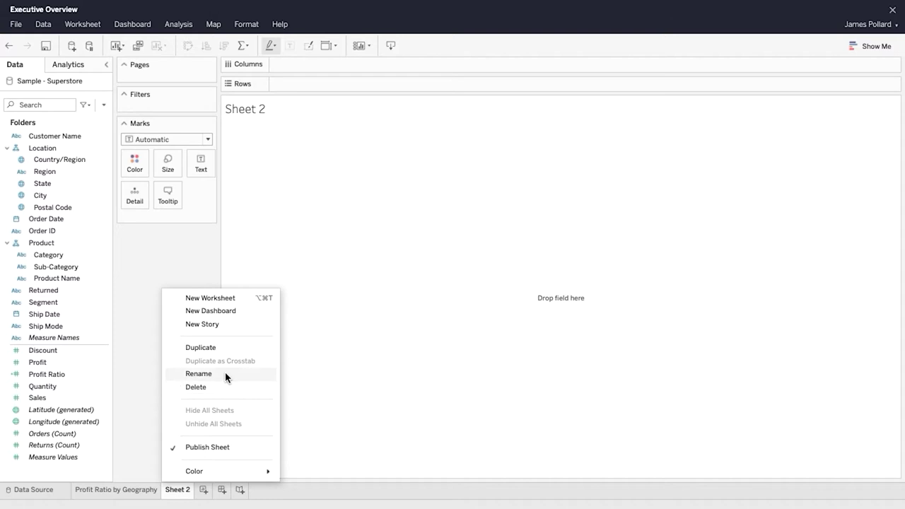
left_click(226, 375)
type("Sales by Category")
left_click(521, 273)
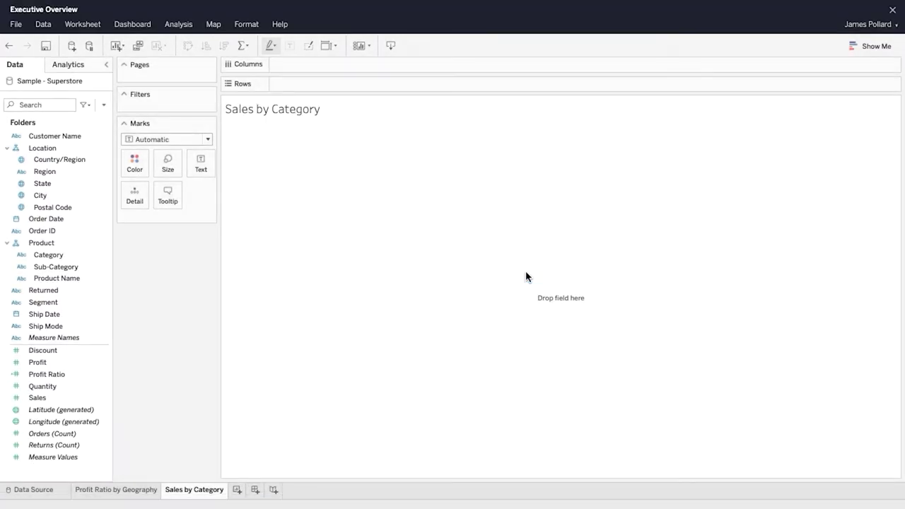
Step: Build an area chart of Sales by Order Date year
left_click(68, 220)
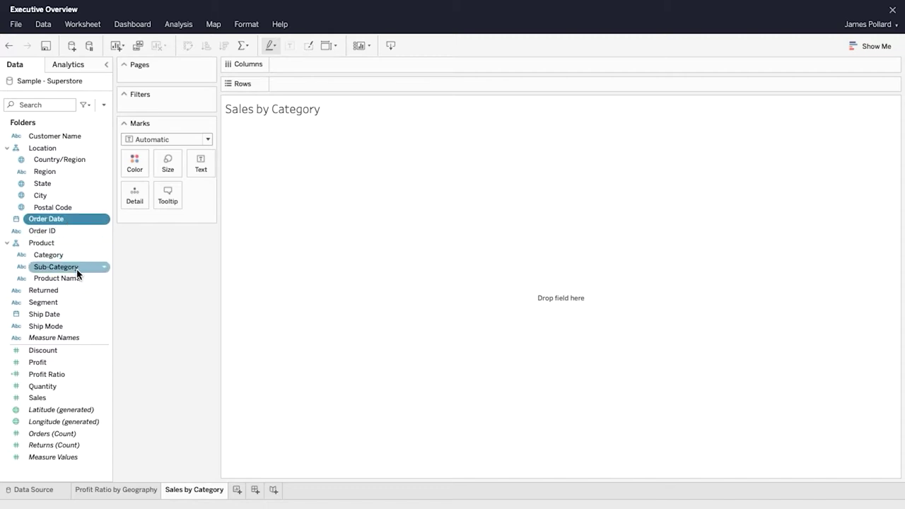
left_click(68, 401, "ctrl")
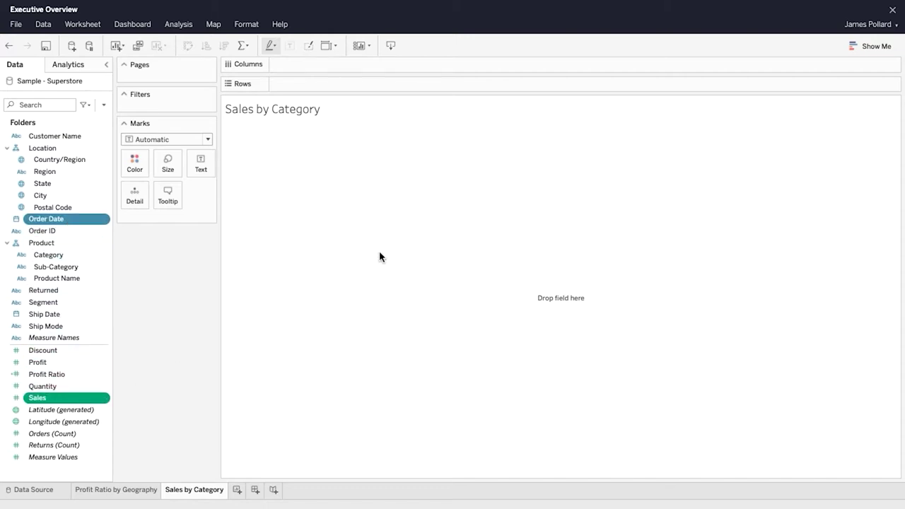
left_click(871, 46)
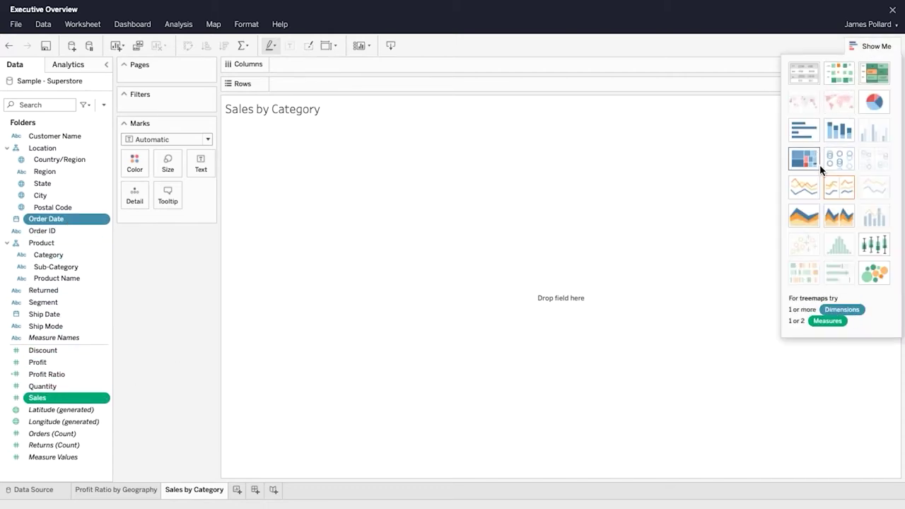
left_click(812, 217)
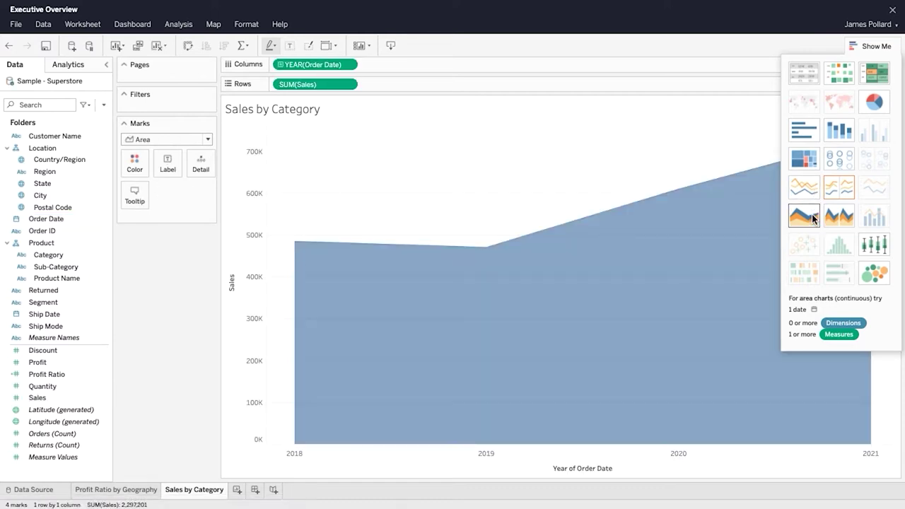
left_click(866, 46)
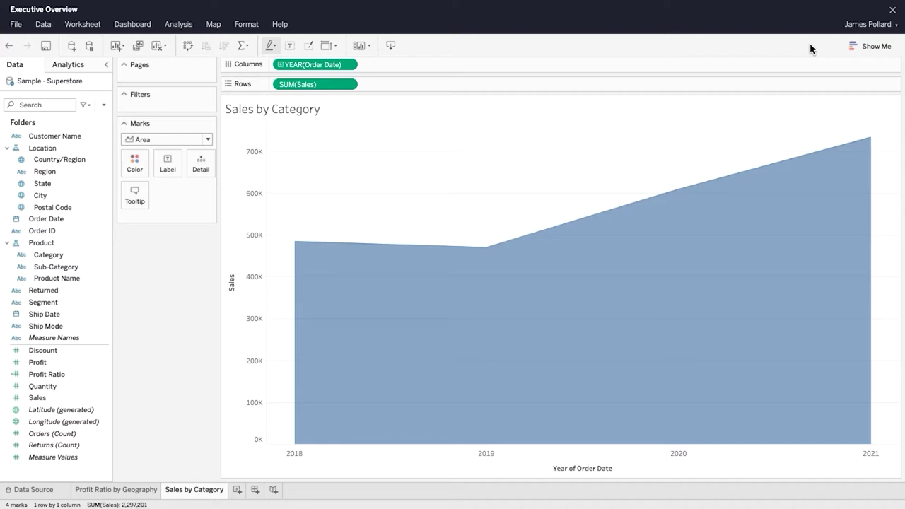
Step: Set Order Date to Month (May 2015) as a continuous monthly axis
left_click(353, 65)
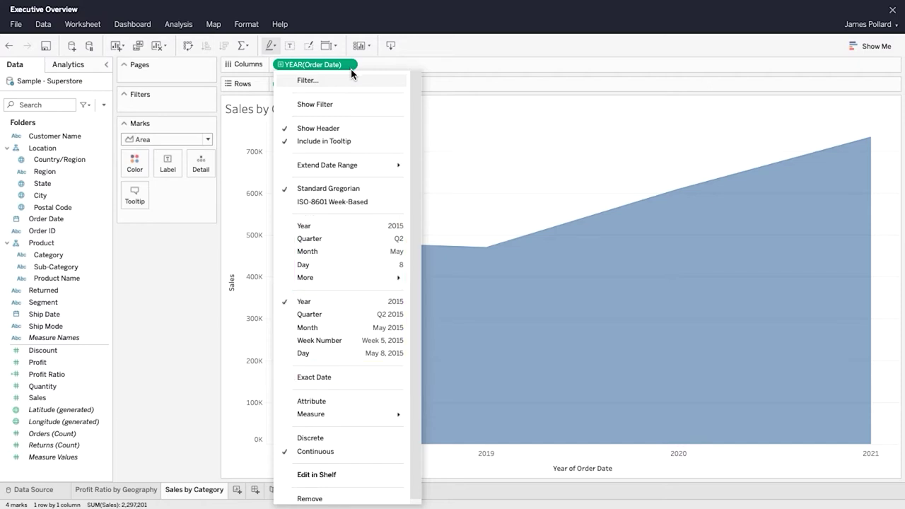
left_click(359, 255)
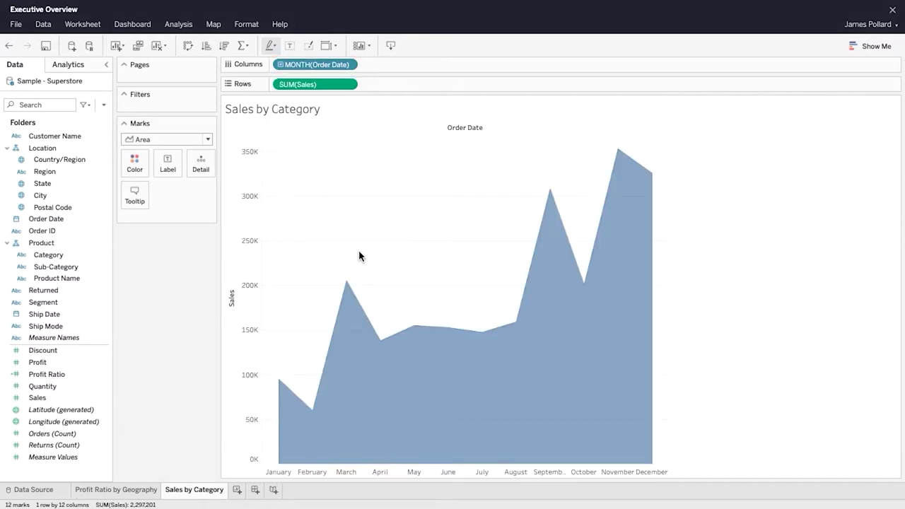
left_click(352, 65)
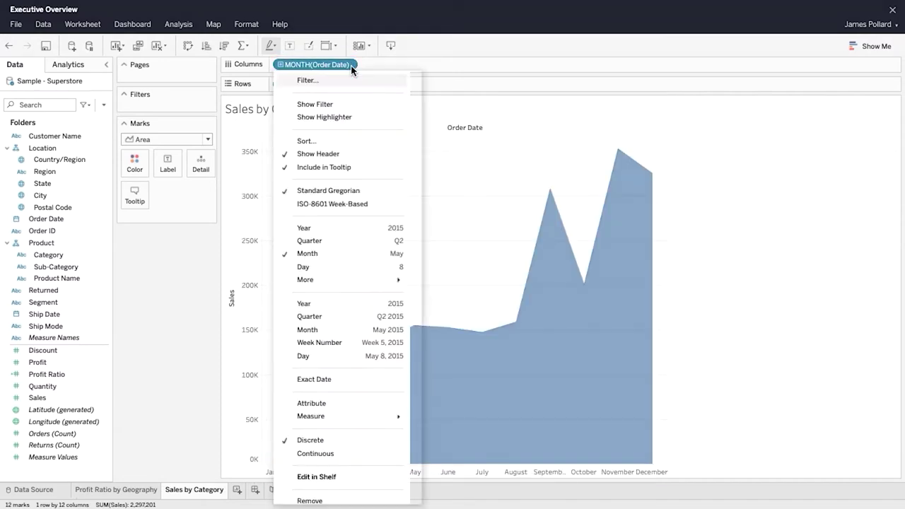
left_click(353, 330)
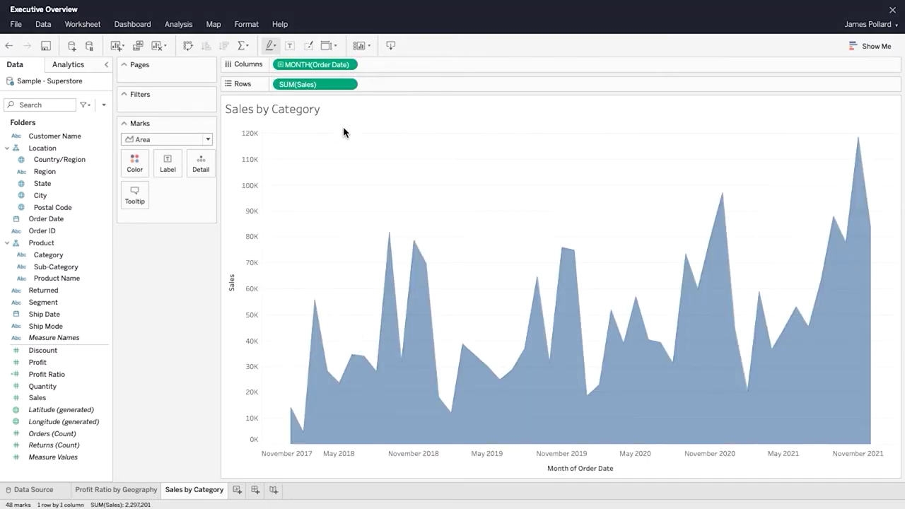
left_click(351, 65)
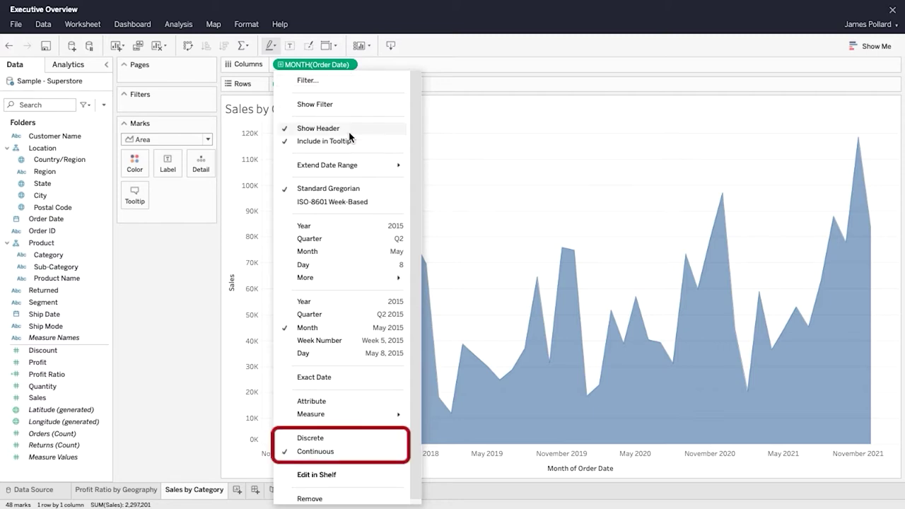
left_click(310, 438)
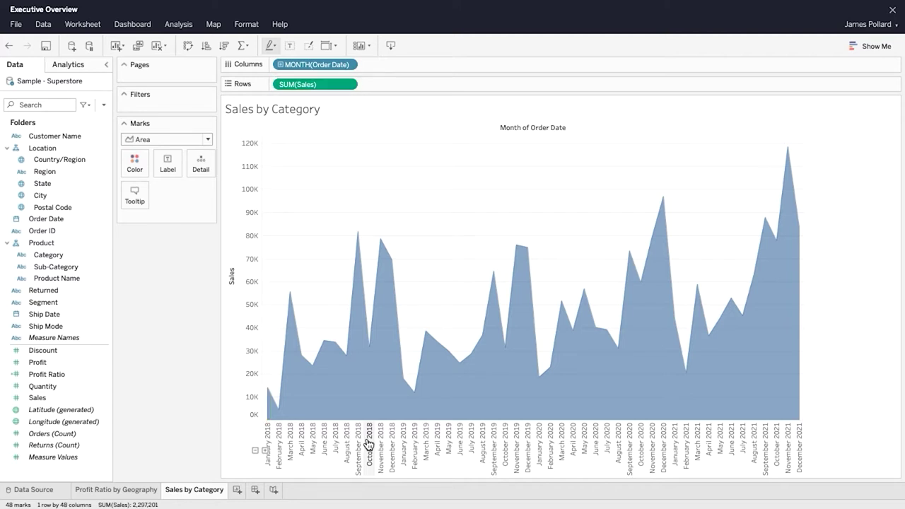
left_click_drag(368, 442, 398, 436)
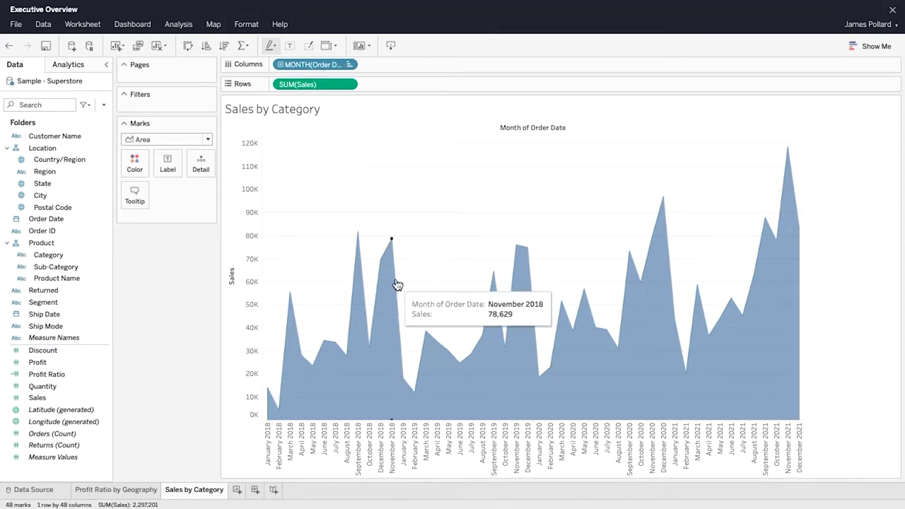
left_click(353, 65)
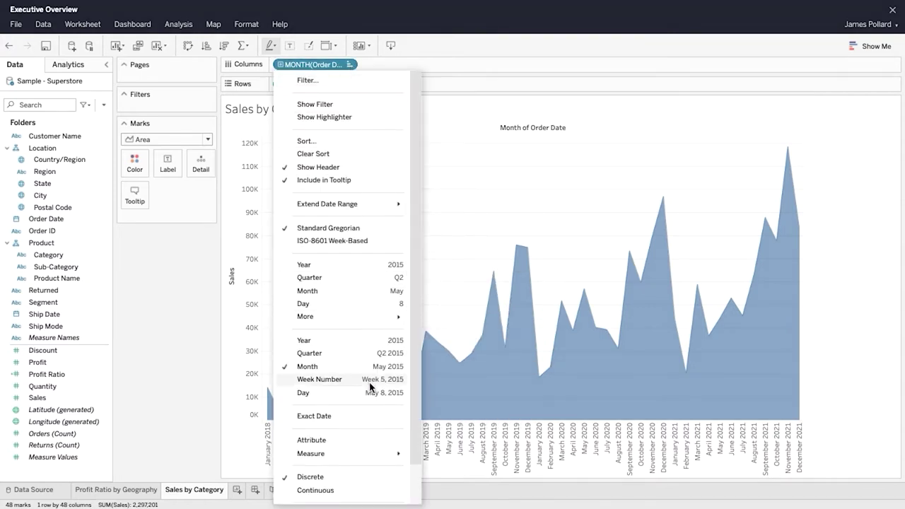
left_click(370, 492)
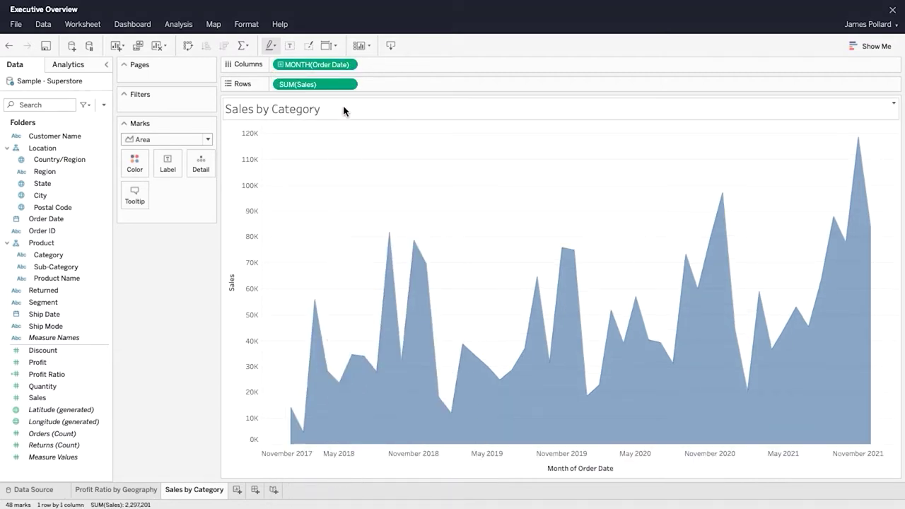
Step: Format SUM(Sales) as currency with 0 decimal places
left_click(352, 85)
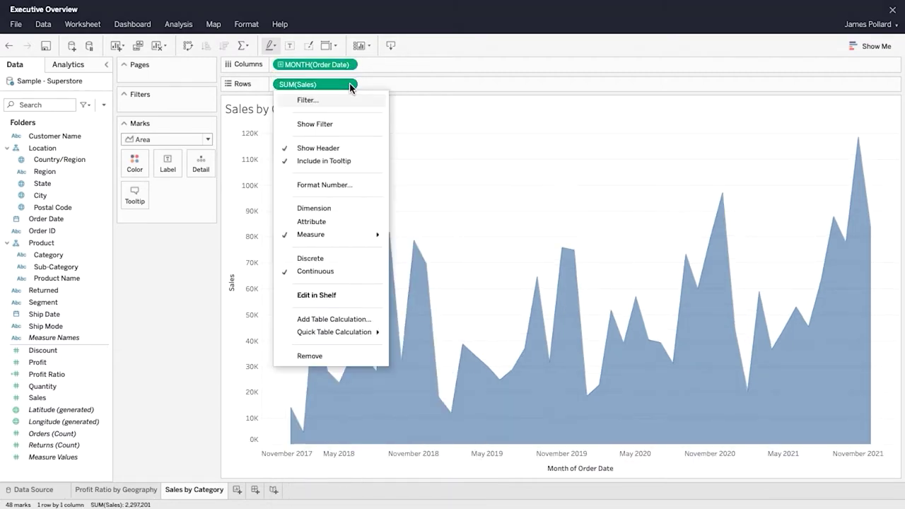
left_click(370, 185)
left_click(288, 137)
left_click(304, 190)
left_click(304, 190)
left_click(181, 309)
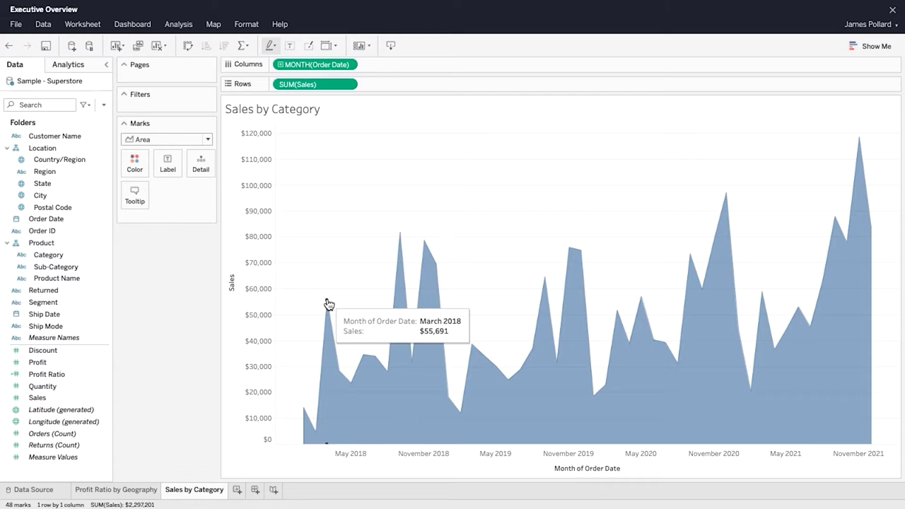
Step: Clear the titles of the Sales axis and the Month of Order Date axis
left_click(269, 131)
left_click(309, 145)
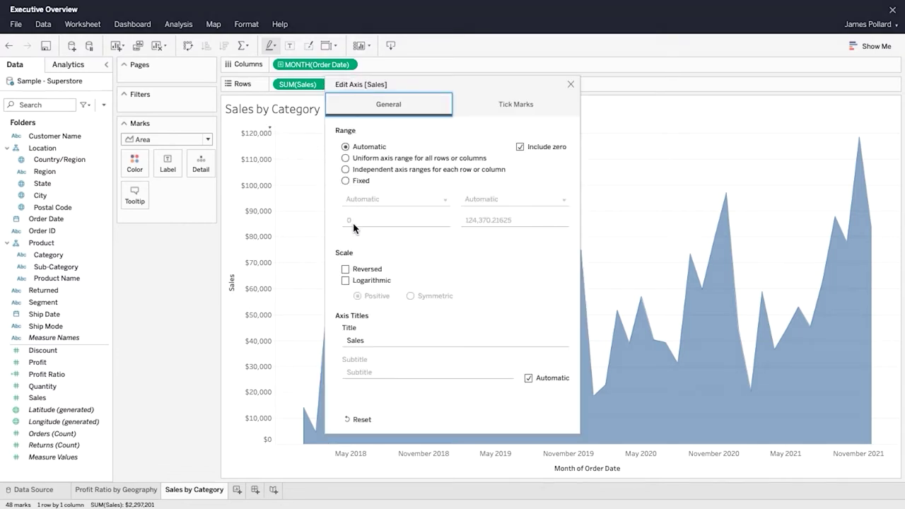
double_click(397, 338)
type("Title")
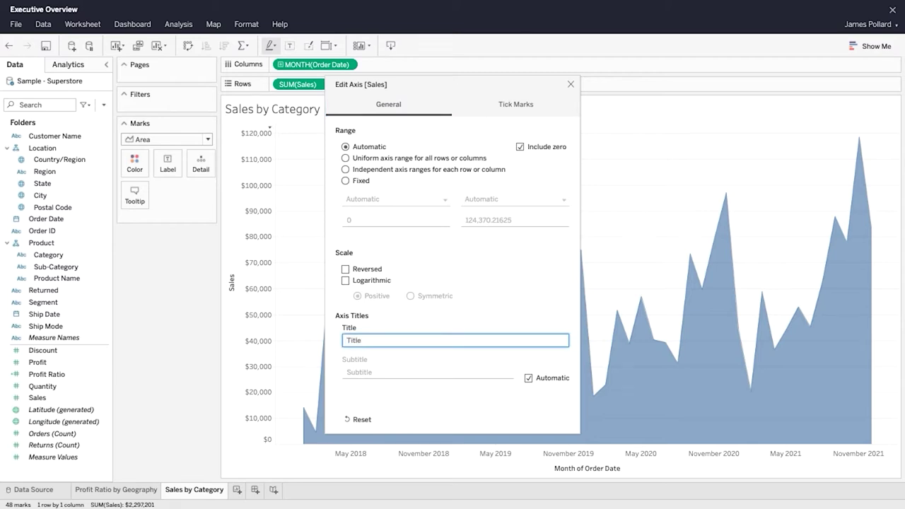
left_click(571, 85)
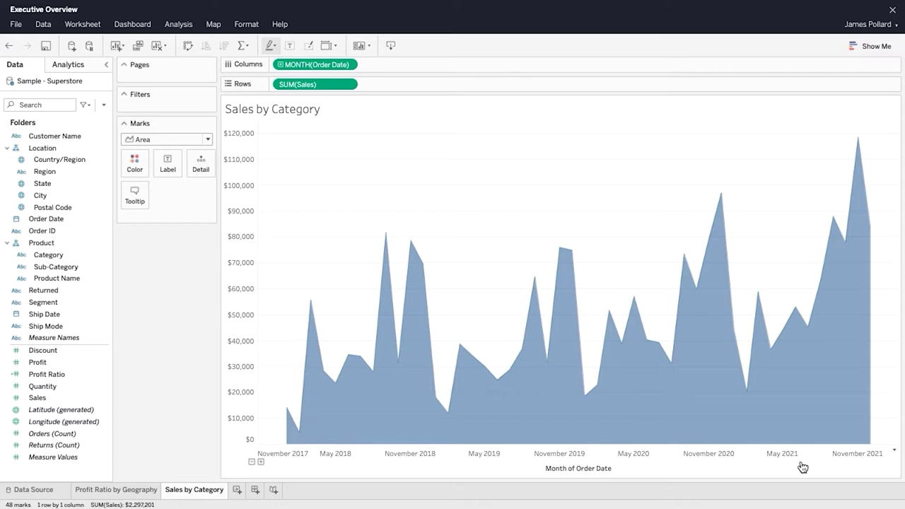
left_click(895, 449)
left_click(890, 465)
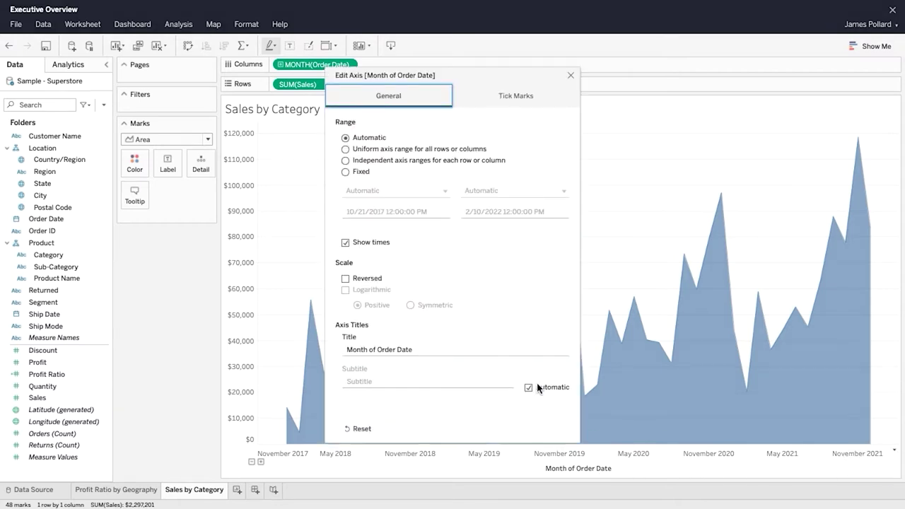
left_click(488, 350)
key("BackSpace")
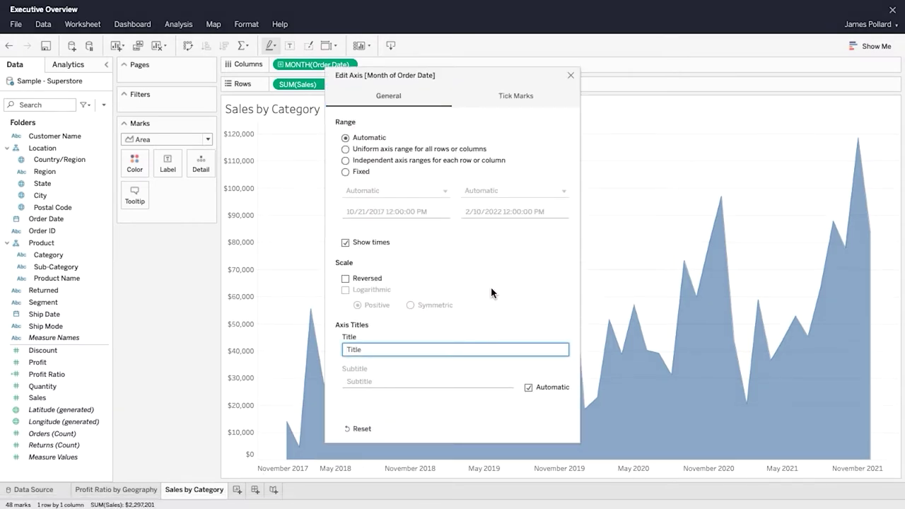
left_click(571, 75)
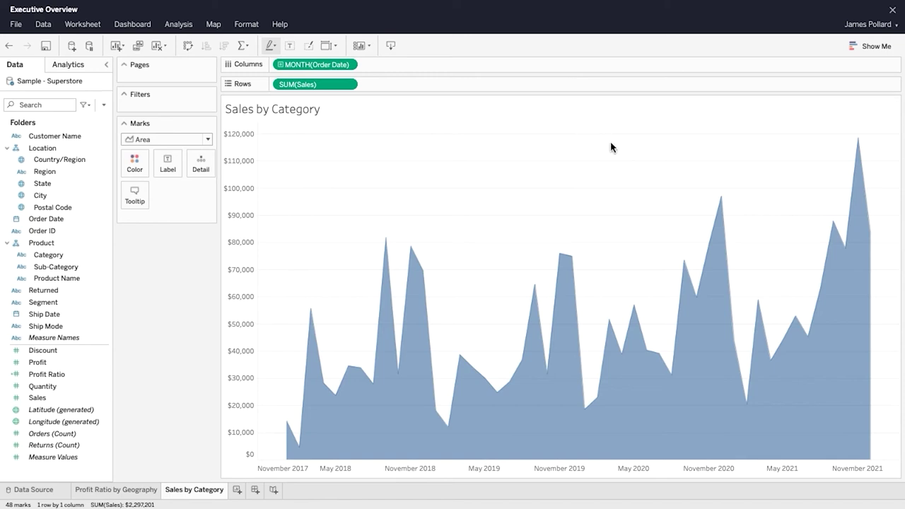
Step: Start a FIXED Order ID LOD calculation on Profit named 'Order Profitable?'
left_click(99, 229)
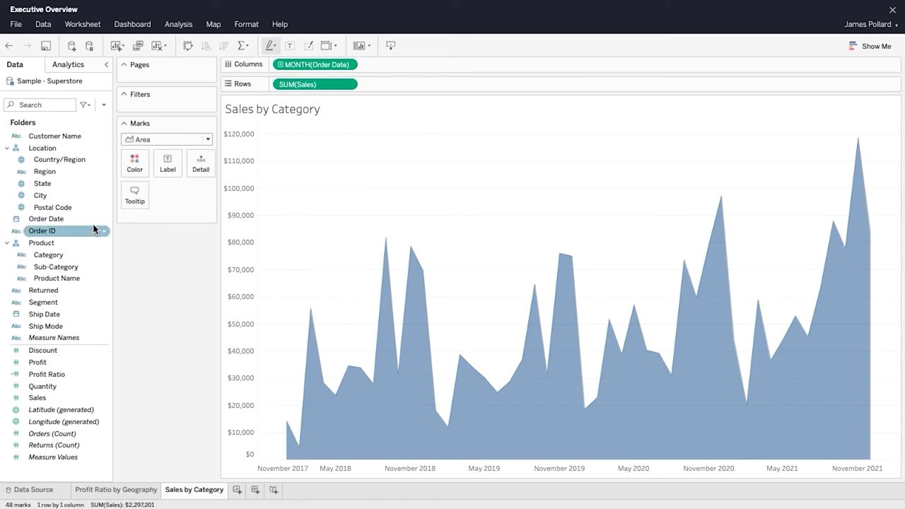
left_click(79, 234)
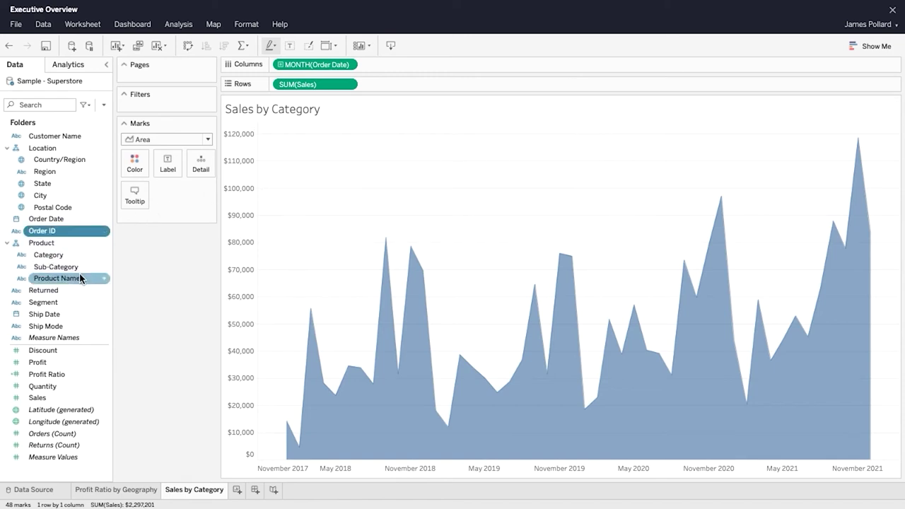
left_click(76, 364, "ctrl")
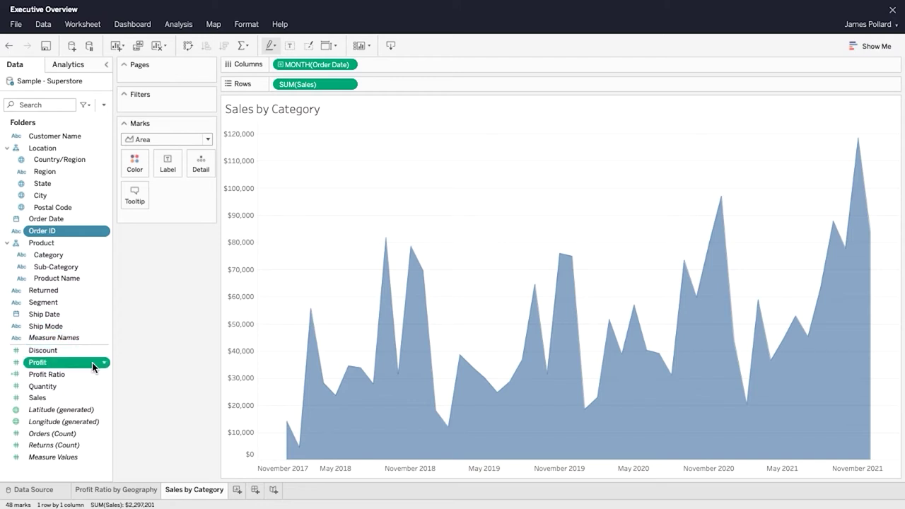
left_click(104, 362)
mouse_move(100, 403)
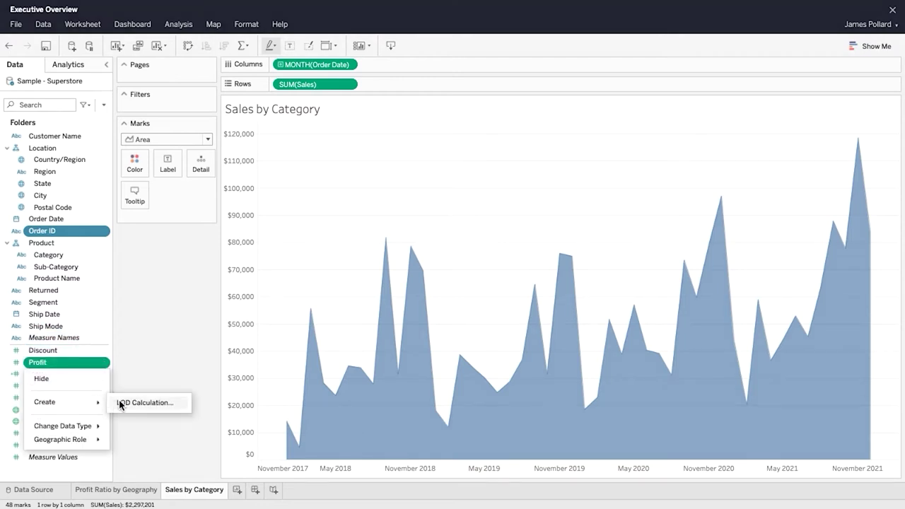
left_click(180, 403)
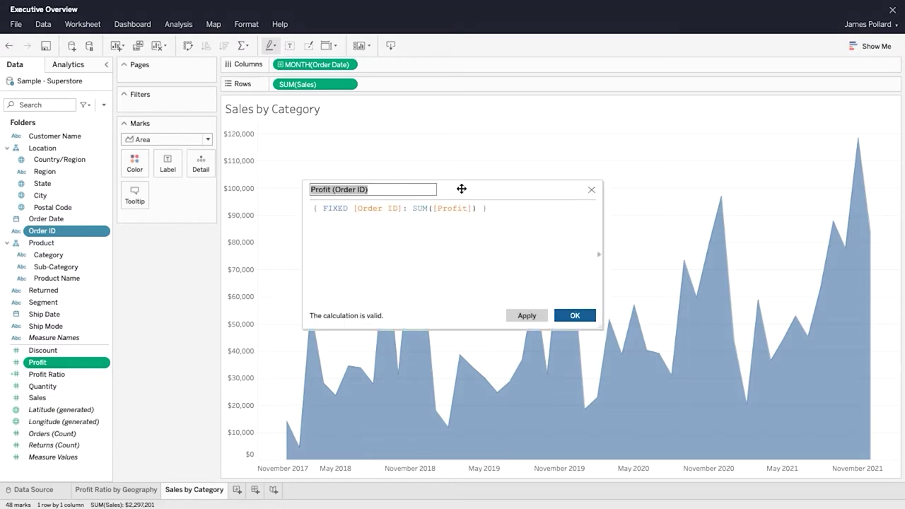
type("Order Profit")
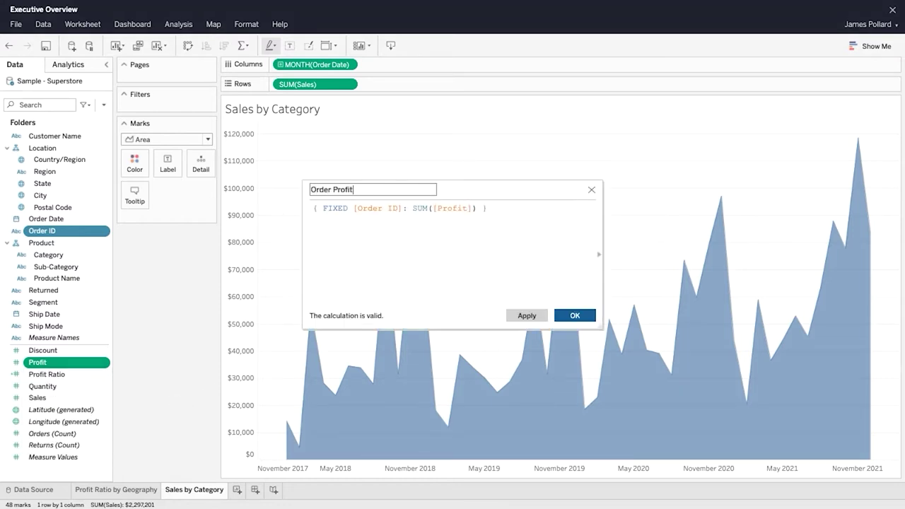
left_click(508, 208)
Step: Append '> 0' and a /* */ explanatory comment to the formula, then save it
type("> 0")
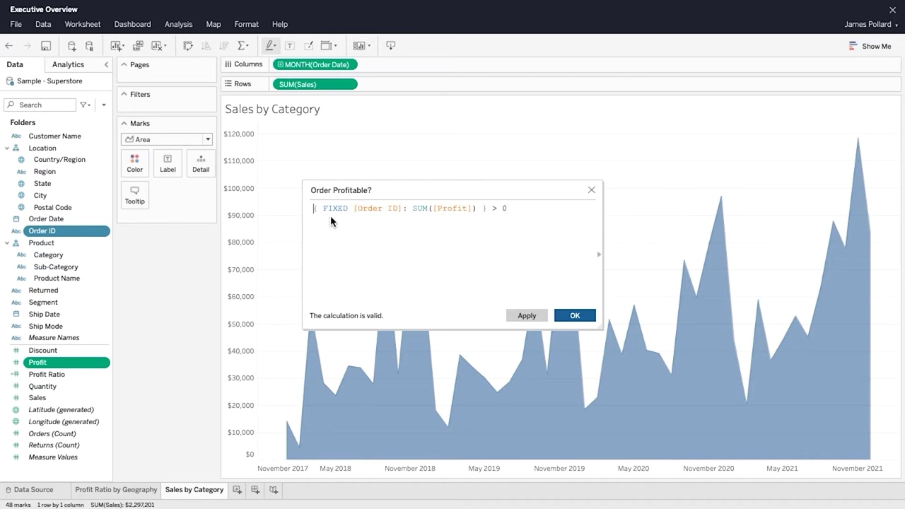
key("Return")
key("Return")
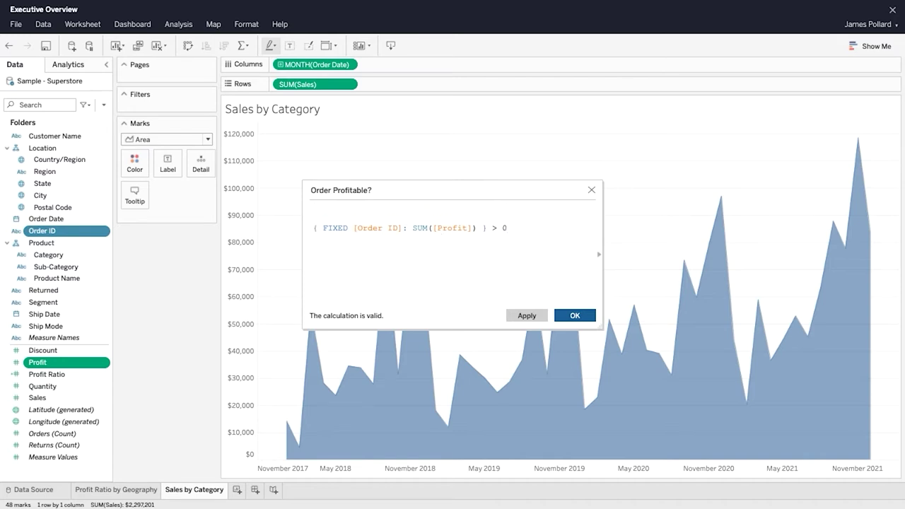
type("/*")
key("Return")
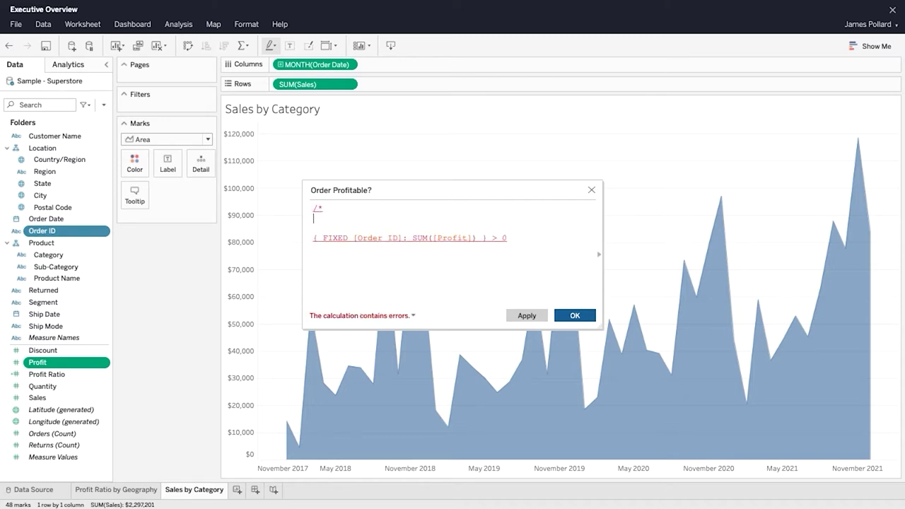
key("Return")
type("*/")
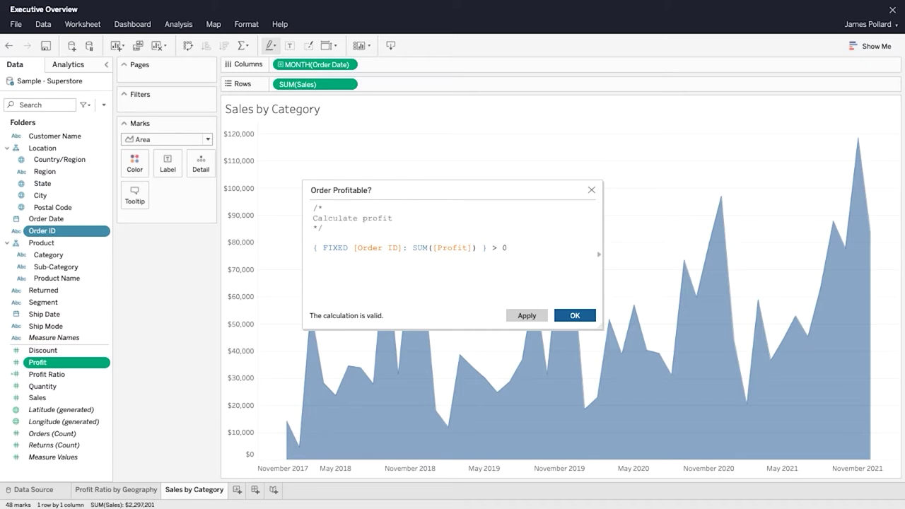
type(".")
key("Return")
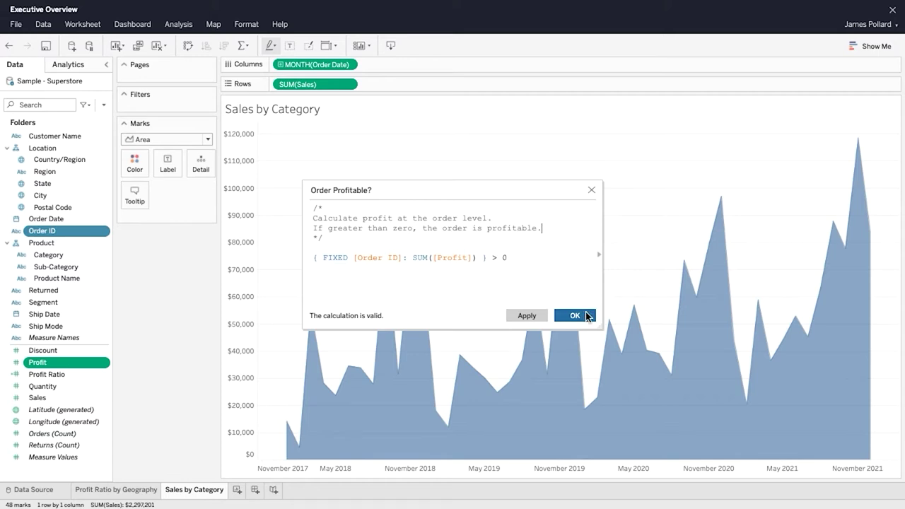
left_click(587, 317)
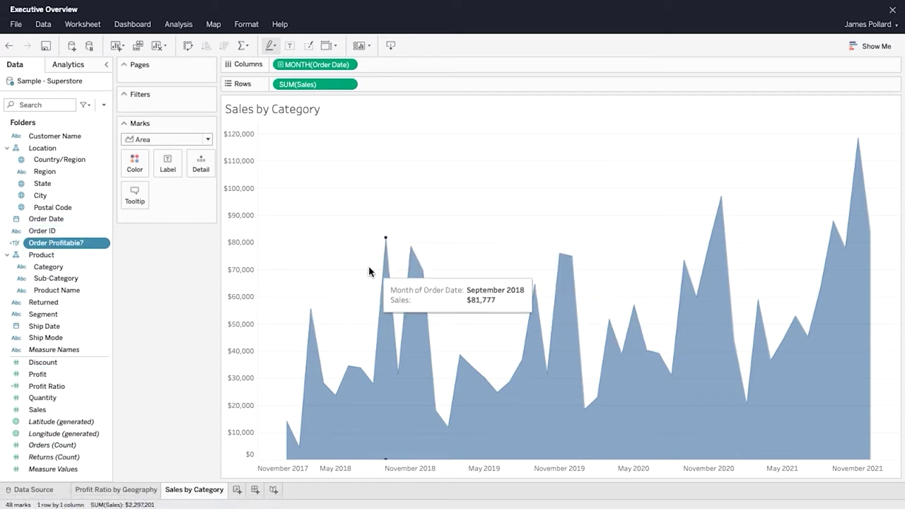
Step: Alias Order Profitable? values False to Unprofitable and True to Profitable
left_click(105, 245)
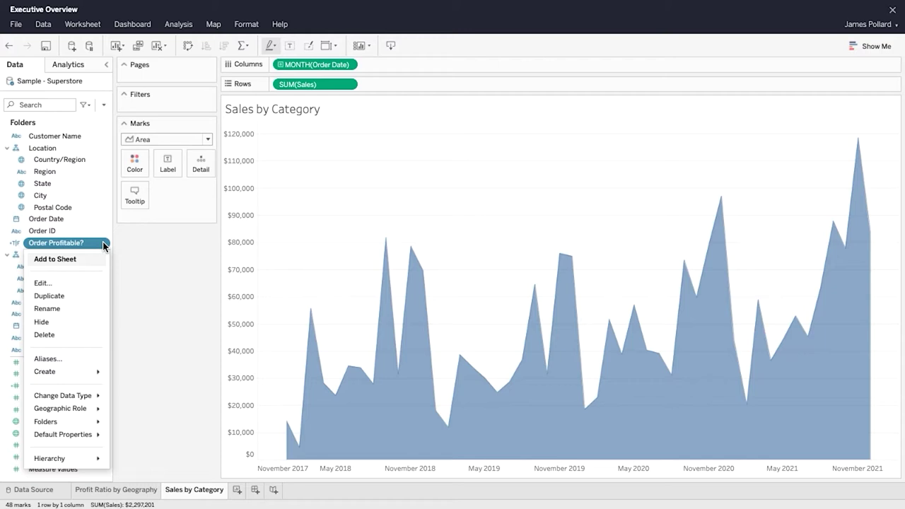
left_click(83, 361)
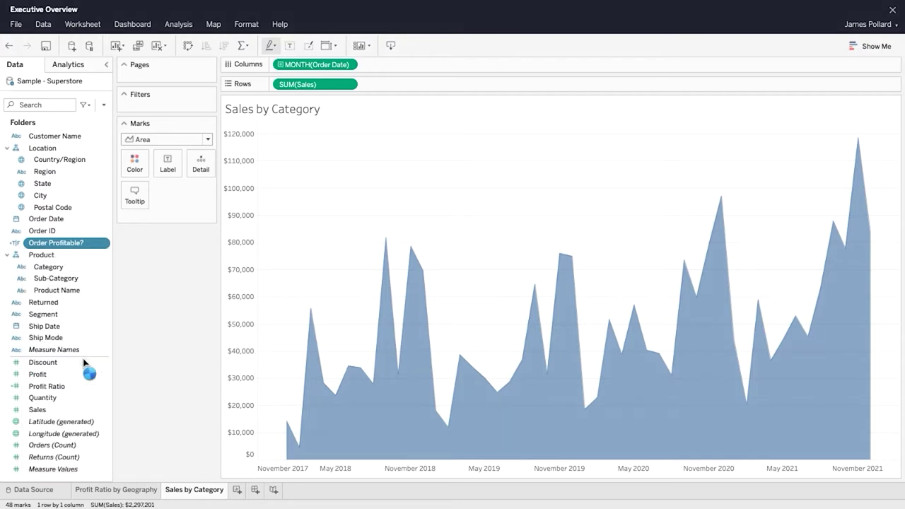
left_click(509, 152)
type("Unprofitable")
key("Return")
left_click(570, 162)
key("BackSpace")
key("Return")
left_click(585, 105)
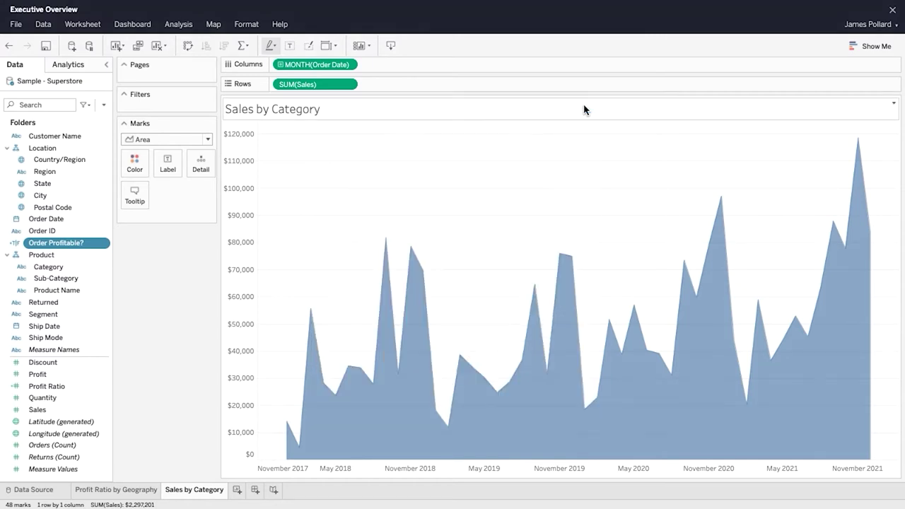
Step: Sort Order Profitable? manually with Profitable first and colour the areas by it
left_click(105, 244)
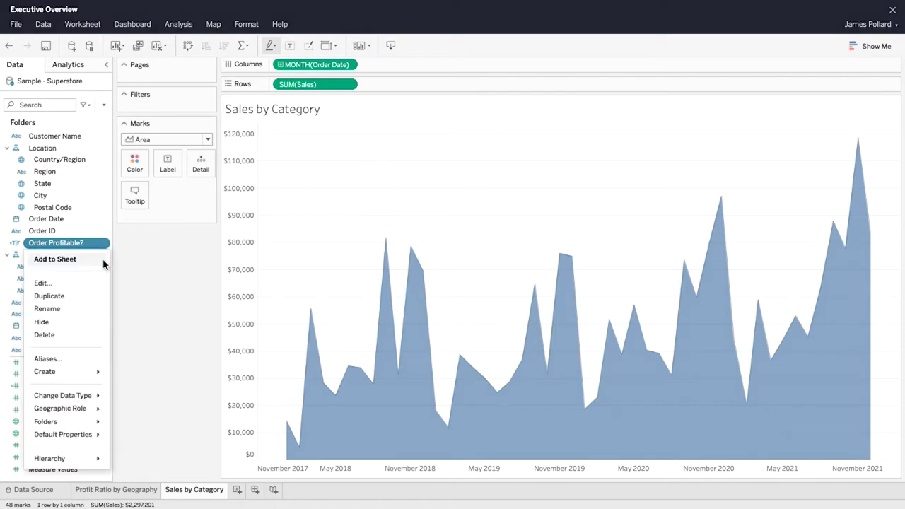
mouse_move(95, 435)
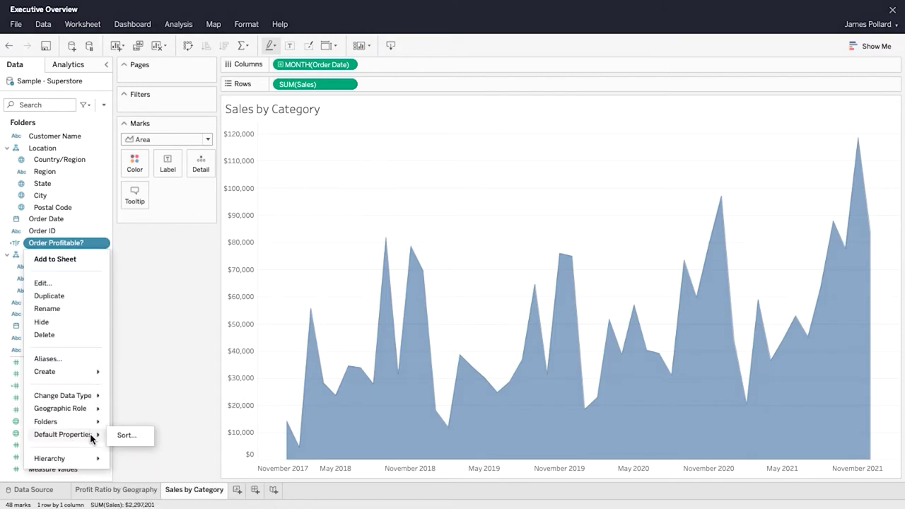
left_click(127, 436)
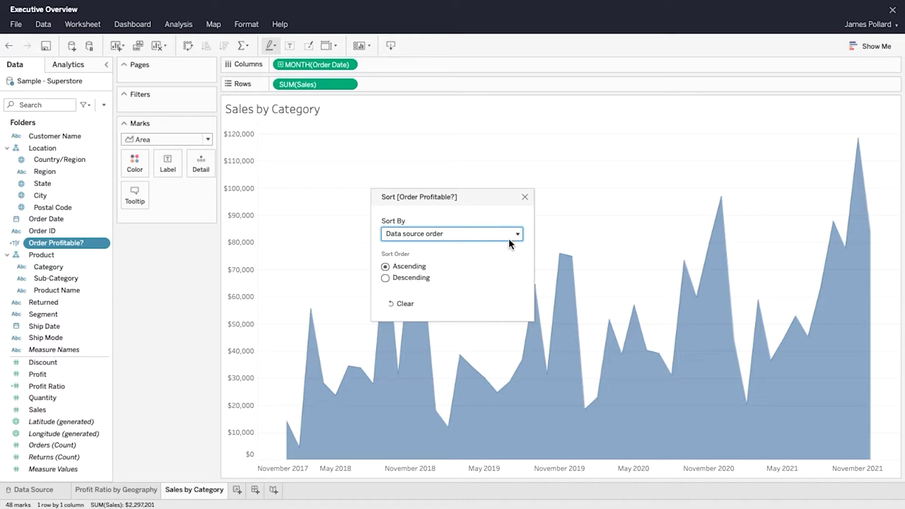
left_click(518, 234)
left_click(513, 275)
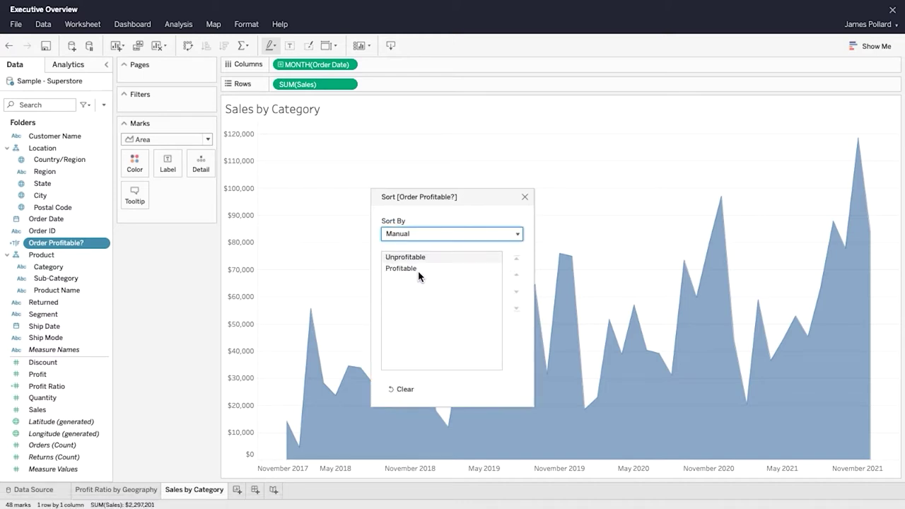
left_click(410, 269)
left_click(517, 256)
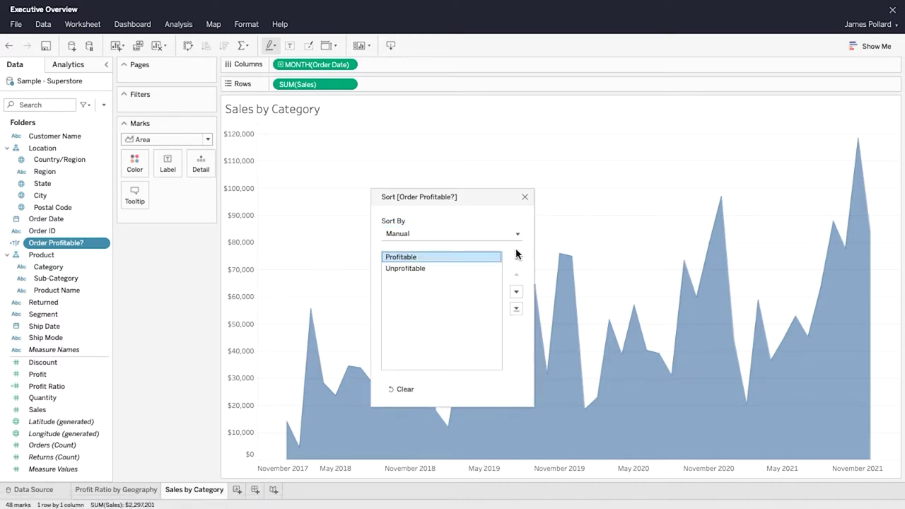
left_click(525, 196)
left_click_drag(76, 245, 135, 164)
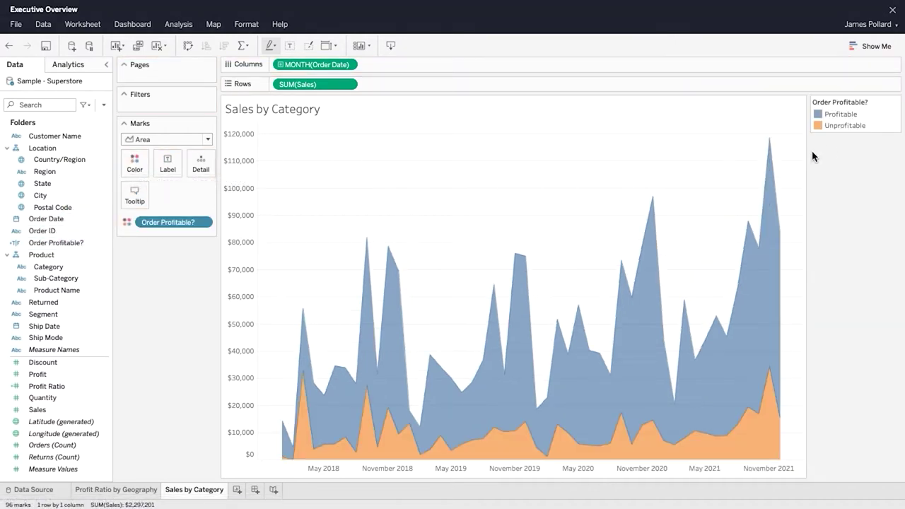
Step: Keep Analysis > Stack Marks on for the profitability areas
mouse_move(774, 370)
left_click(180, 25)
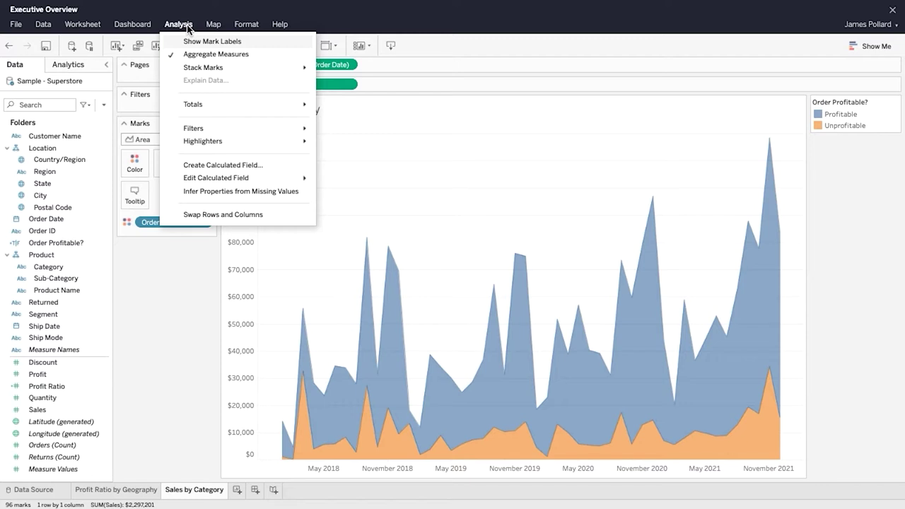
mouse_move(261, 66)
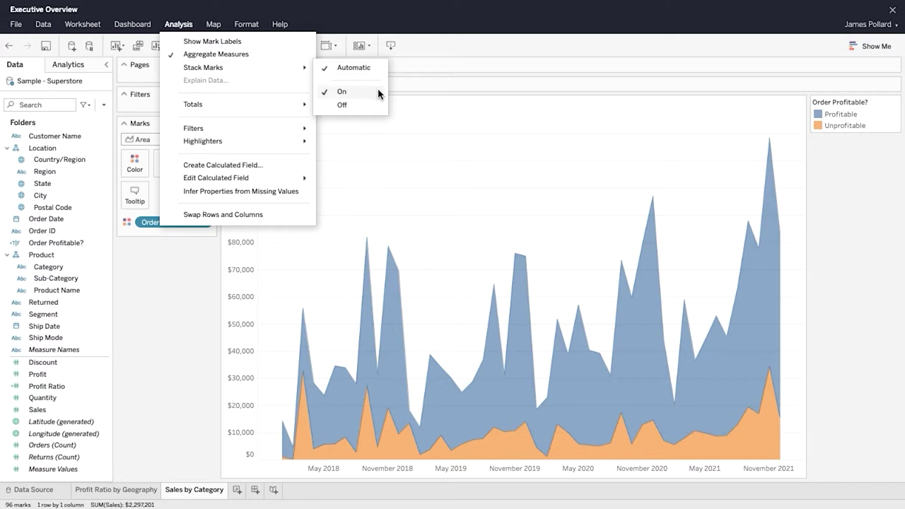
left_click(458, 48)
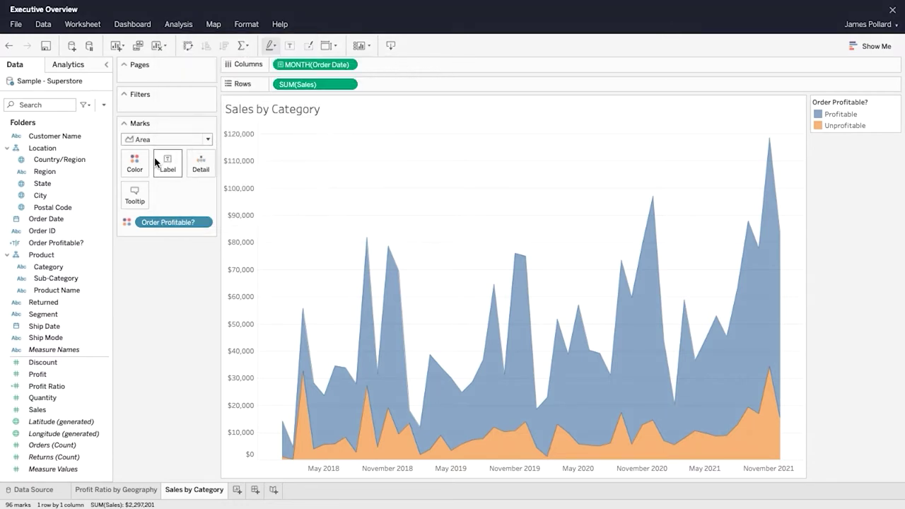
Step: Raise area opacity to 100% and review the Profitable/Unprofitable colour assignments
left_click(135, 165)
left_click_drag(168, 231, 188, 231)
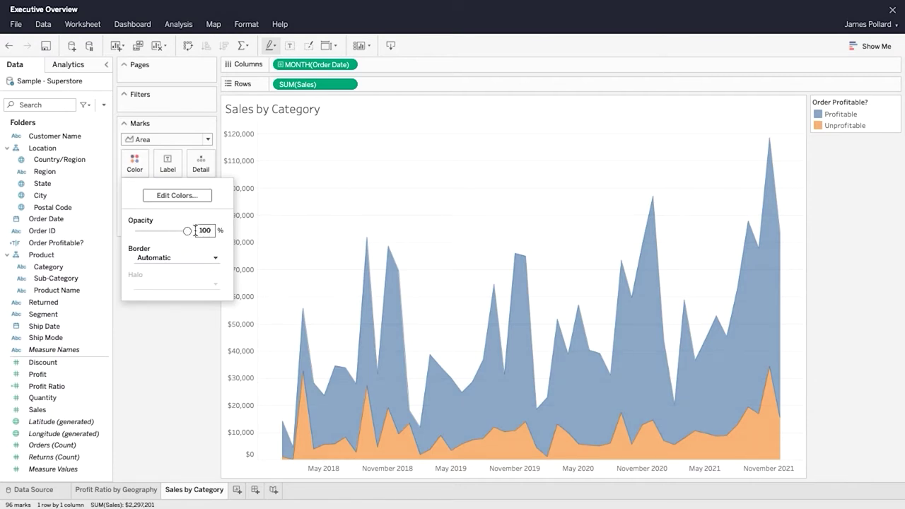
left_click(193, 197)
left_click(334, 183)
left_click(345, 196)
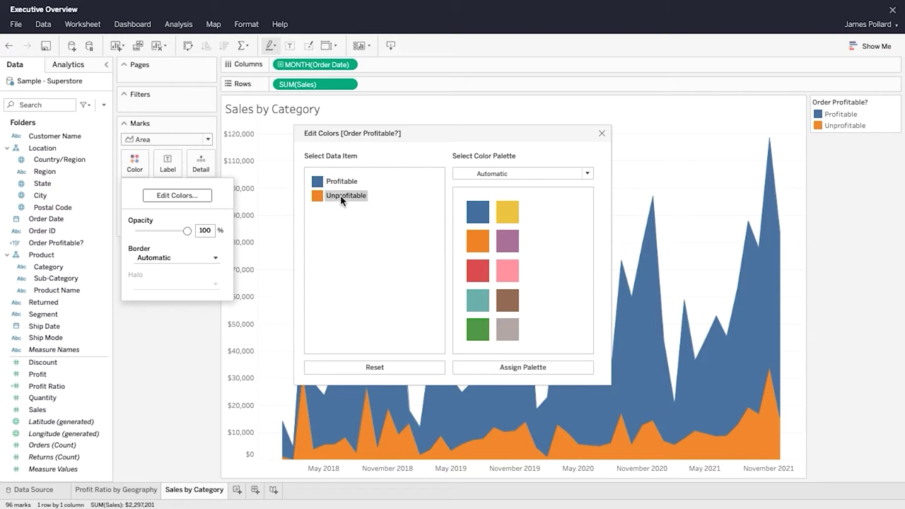
left_click(602, 134)
left_click(177, 335)
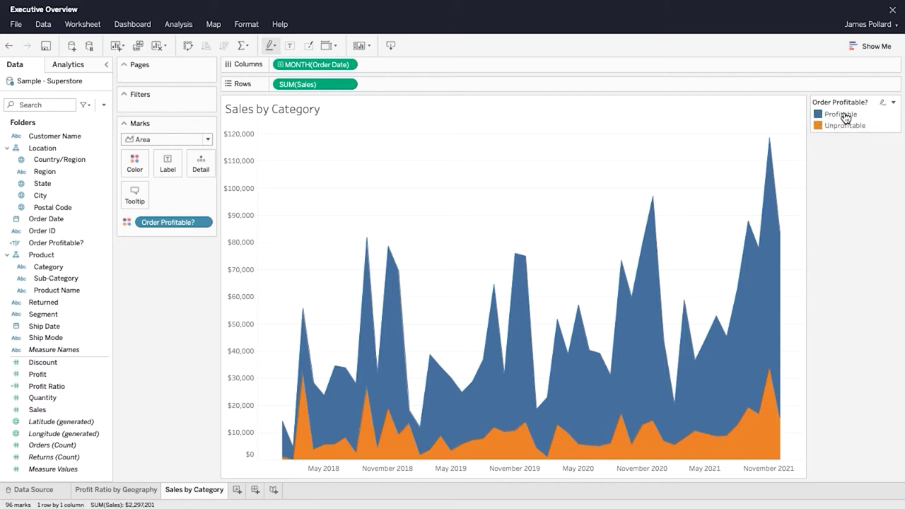
Step: Highlight Profitable, then Unprofitable, from the legend and clear each highlight
left_click(842, 114)
left_click(846, 115)
left_click(845, 126)
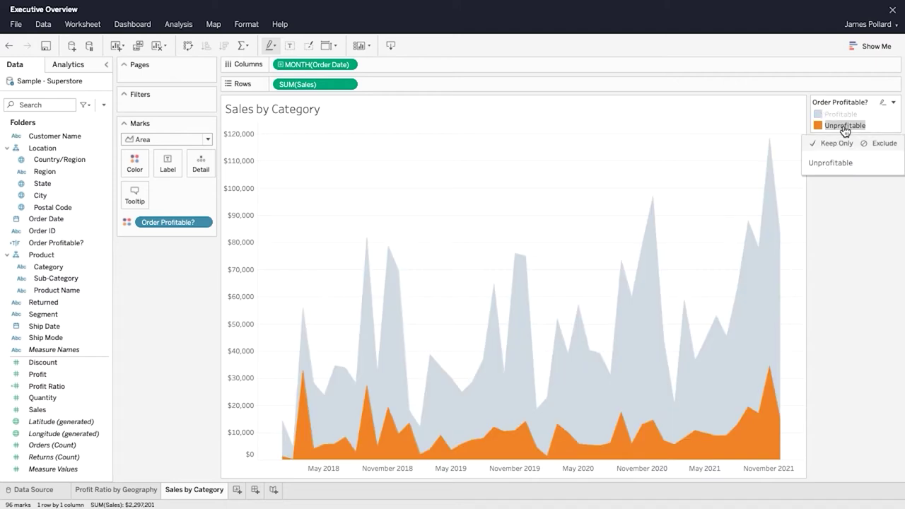
left_click(845, 128)
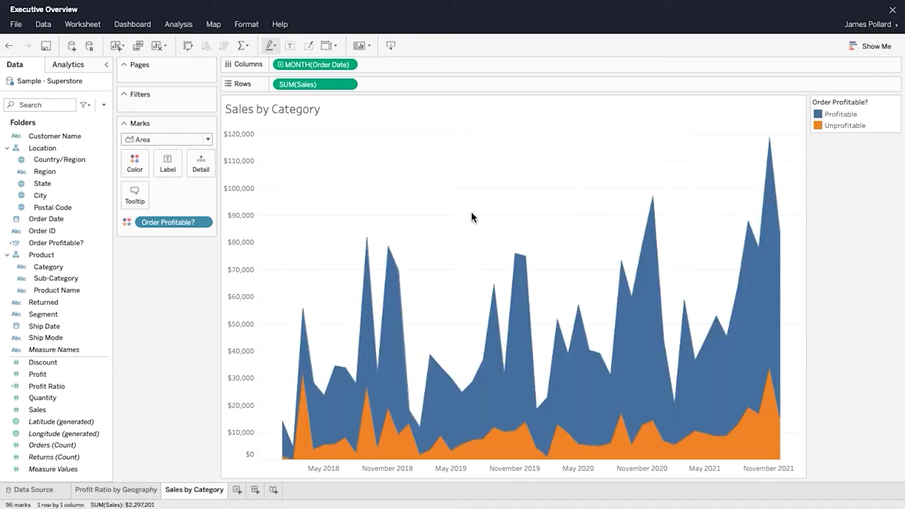
Step: Split the chart into rows by Category and add Profit to Tooltip
left_click_drag(54, 266, 270, 88)
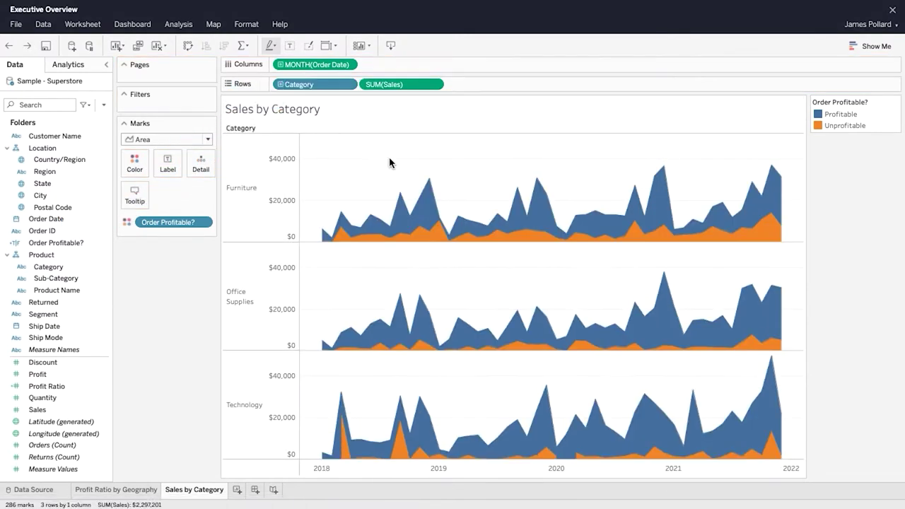
mouse_move(433, 181)
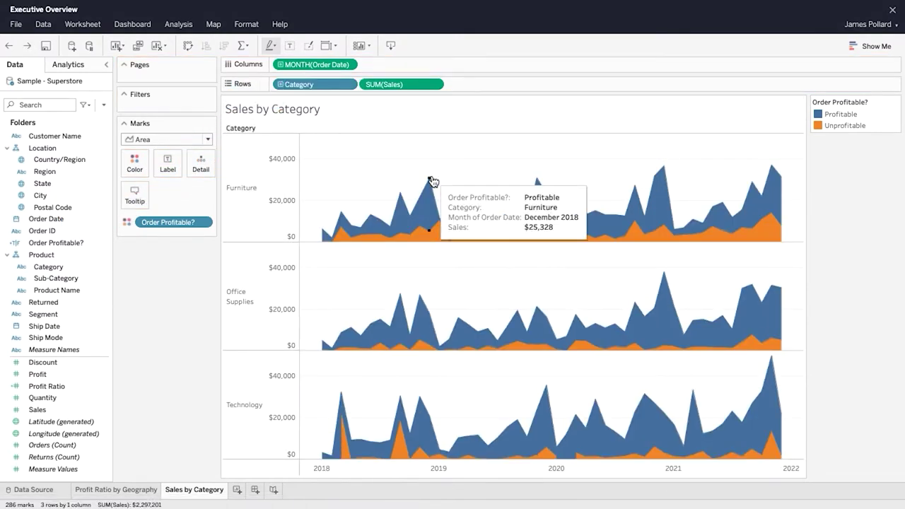
left_click_drag(63, 373, 135, 195)
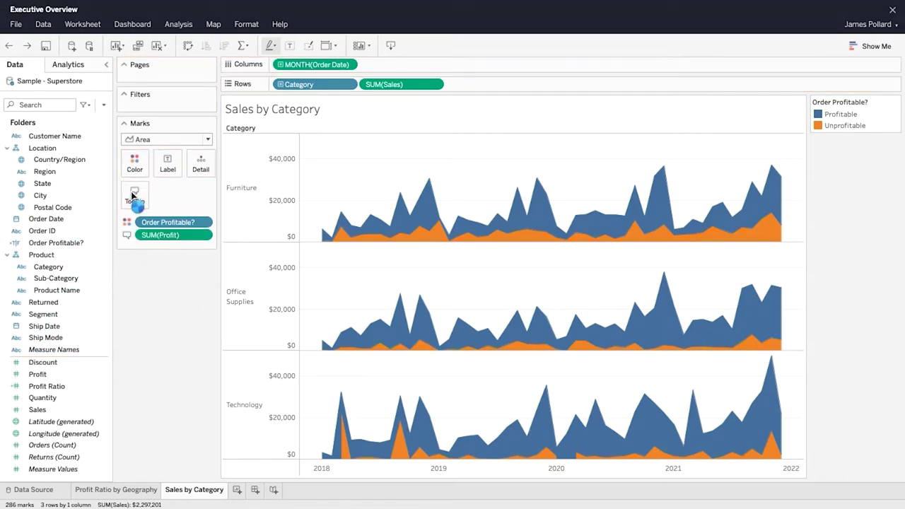
Step: Format tooltip Profit as currency with 0 decimals and select the existing tooltip text
left_click(206, 234)
left_click(212, 322)
left_click(150, 287)
left_click(167, 341)
left_click(167, 341)
left_click(126, 354)
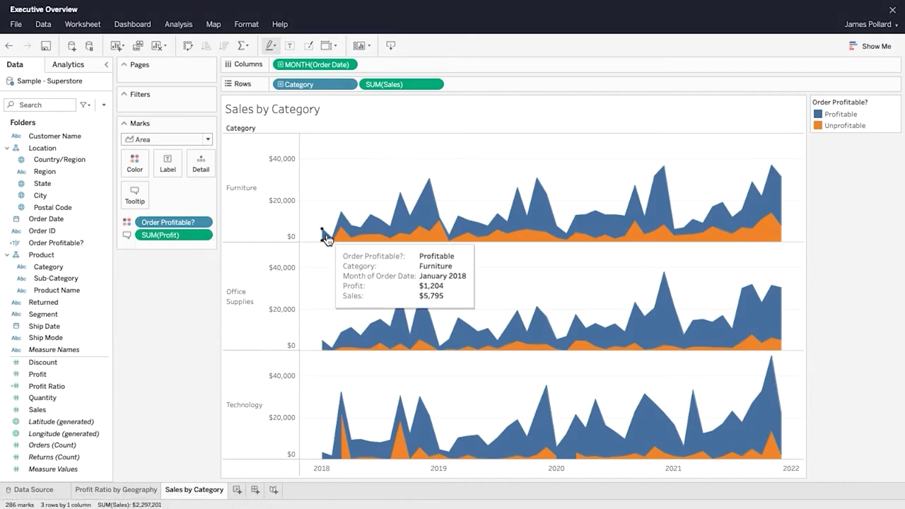
left_click(141, 196)
left_click_drag(418, 255, 223, 192)
Step: Replace the default tooltip with Category, order month, Order Profitable?, and Sales and Profit totals
key("Delete")
left_click(582, 174)
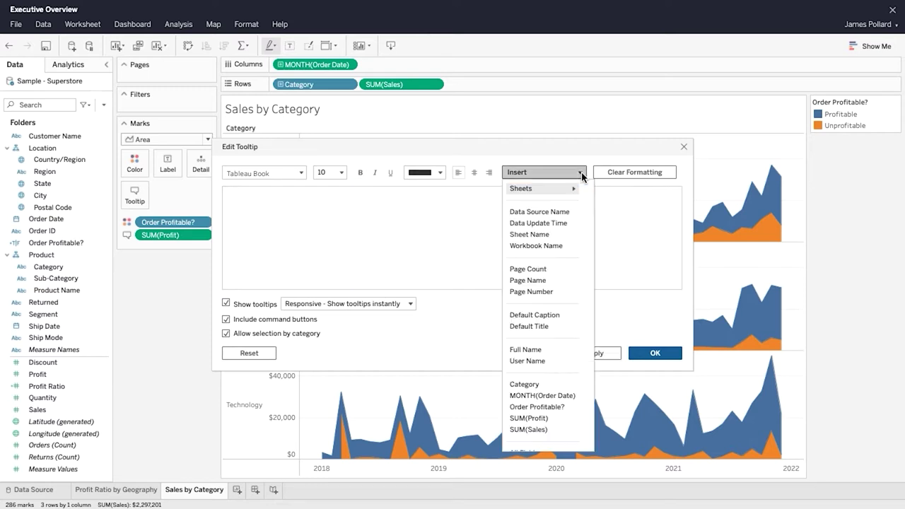
scroll(585, 226, "down", 1)
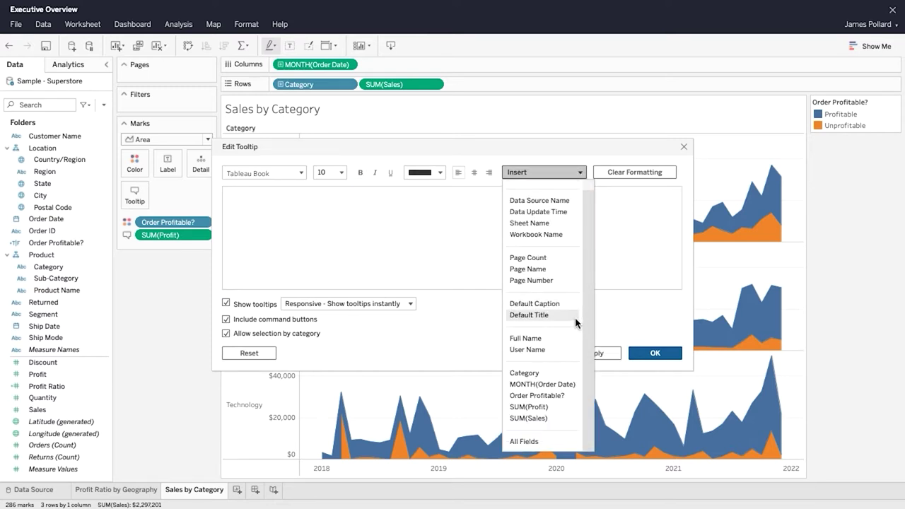
left_click(524, 373)
type("-")
left_click(570, 172)
left_click(566, 395)
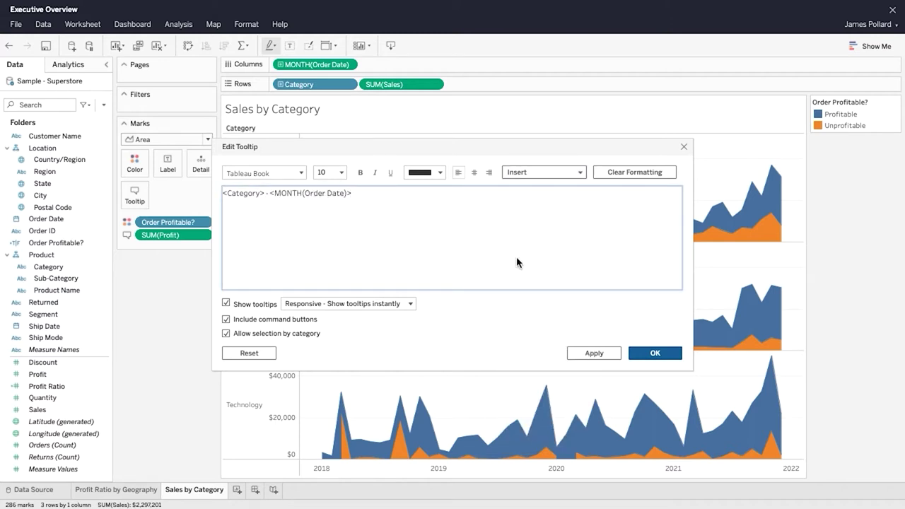
left_click(579, 173)
left_click(570, 407)
left_click(569, 172)
left_click(565, 429)
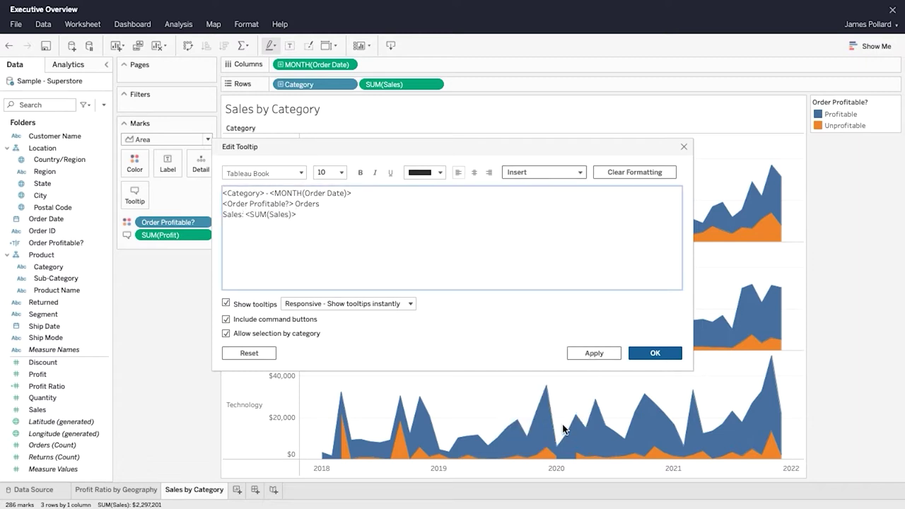
left_click(570, 172)
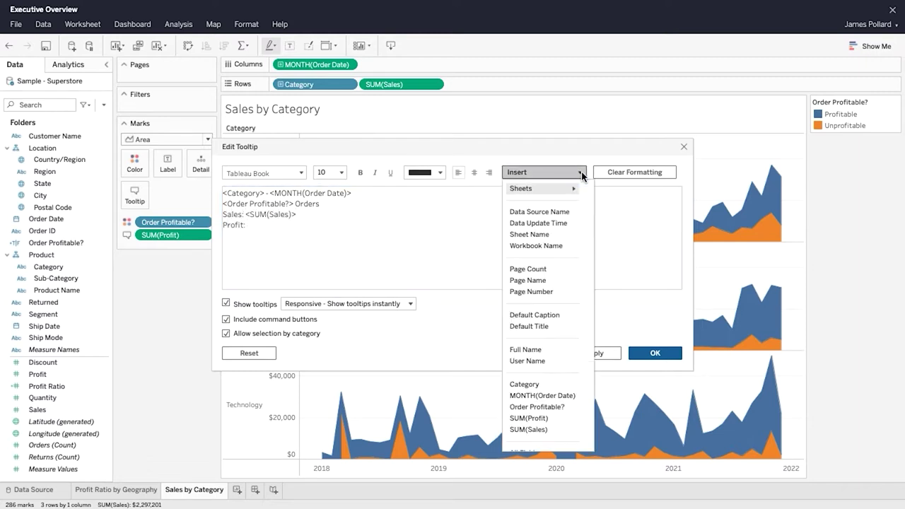
left_click(568, 418)
Step: Style the category heading Tableau Semibold, size 12, in colour #D9782D
left_click_drag(266, 193, 223, 193)
left_click(297, 173)
left_click(296, 280)
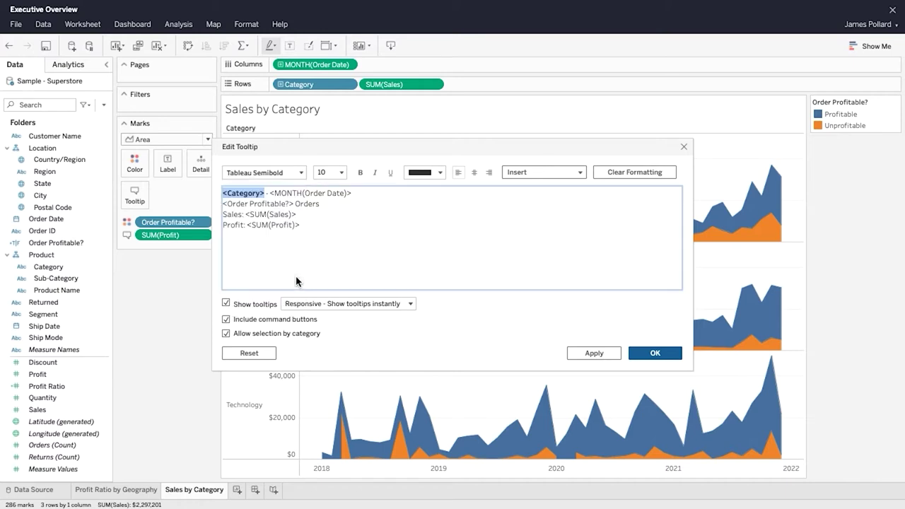
left_click(331, 173)
left_click(337, 236)
left_click(440, 172)
type("D9782D")
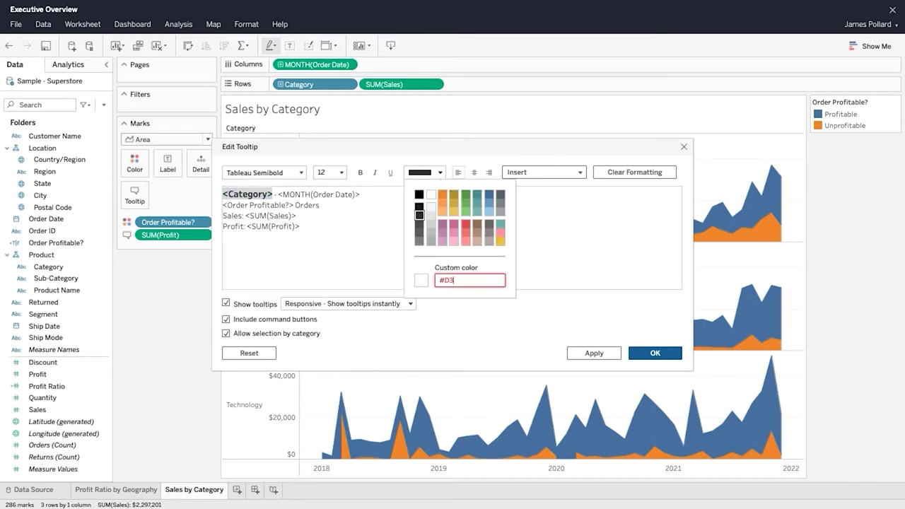
key("Return")
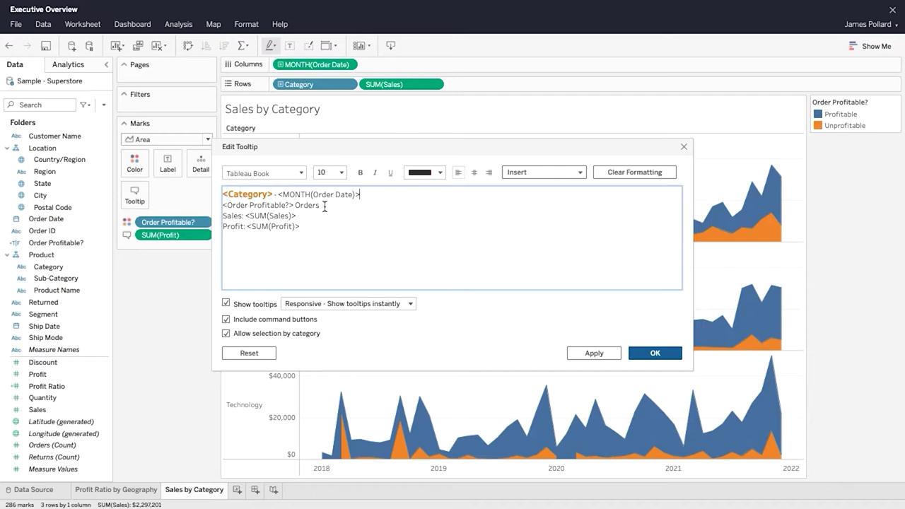
Step: Shrink the profitability line to size 9 and make the sales value bold
left_click_drag(325, 205, 222, 208)
left_click(331, 173)
left_click(341, 203)
left_click(343, 205)
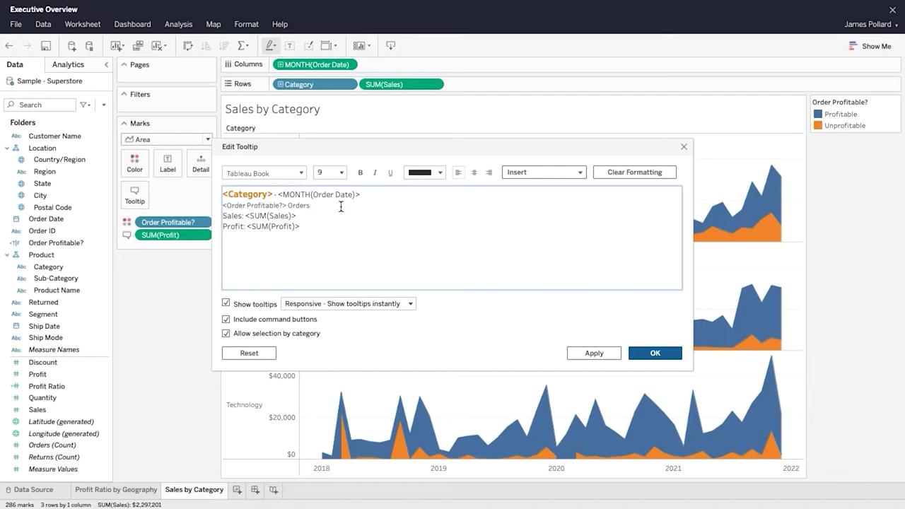
left_click_drag(320, 216, 245, 216)
left_click(301, 172)
left_click(258, 275)
left_click(303, 227)
Step: Make the profit value Tableau Semibold and turn off Allow selection by category
left_click_drag(302, 226, 247, 227)
left_click(301, 173)
left_click(269, 277)
left_click(226, 334)
Step: Apply the new tooltip and drop Order Date onto the Filters shelf
left_click(636, 352)
mouse_move(430, 182)
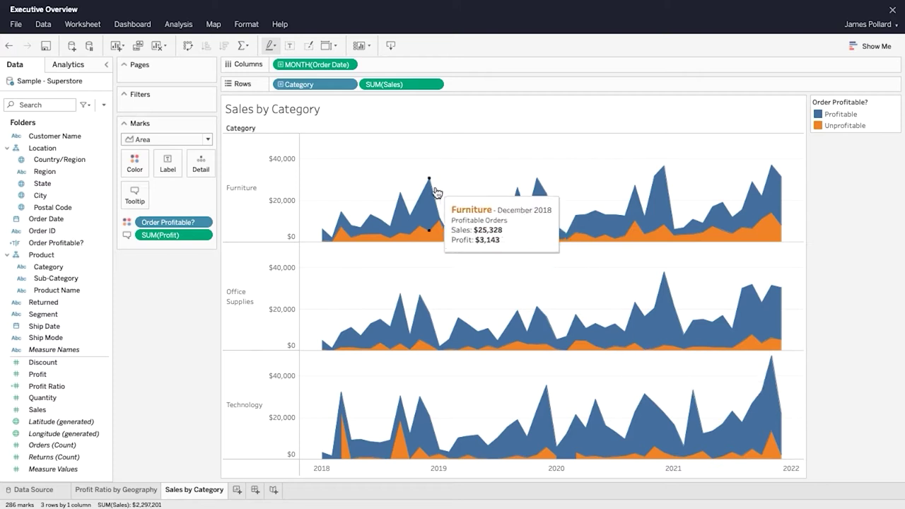
mouse_move(414, 218)
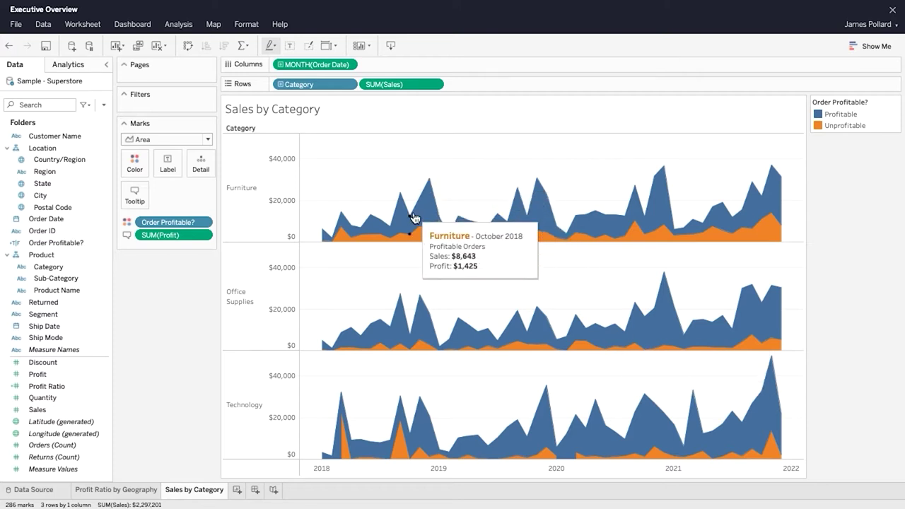
mouse_move(411, 240)
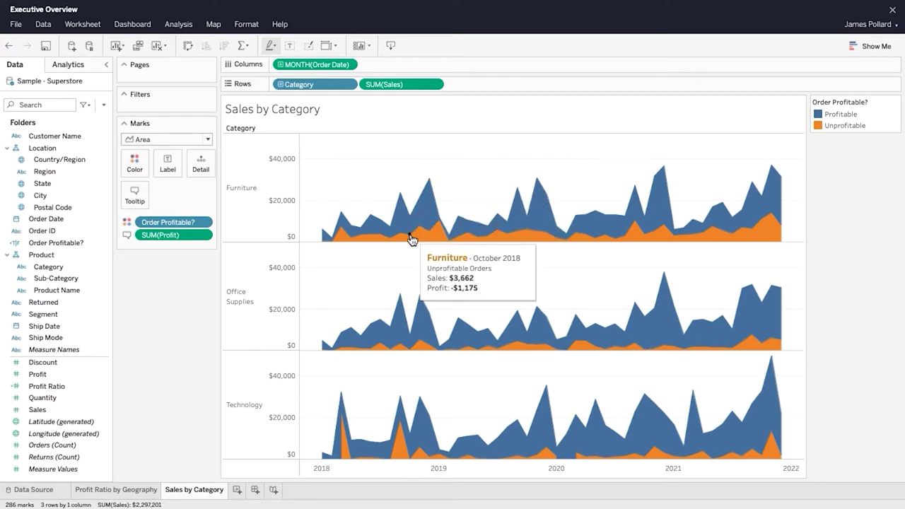
left_click_drag(63, 220, 162, 111)
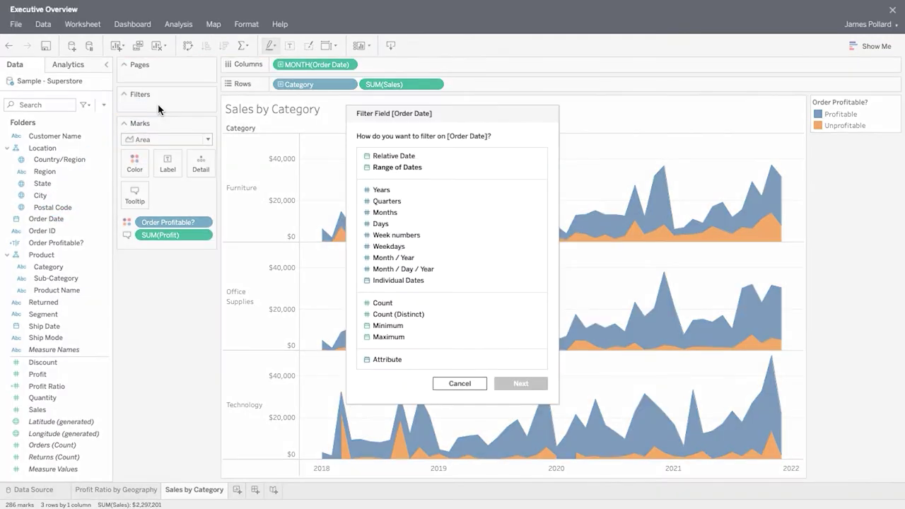
Step: Filter a range of dates from 1/3/2018 to 12/30/2021 and show the date slider
left_click(447, 167)
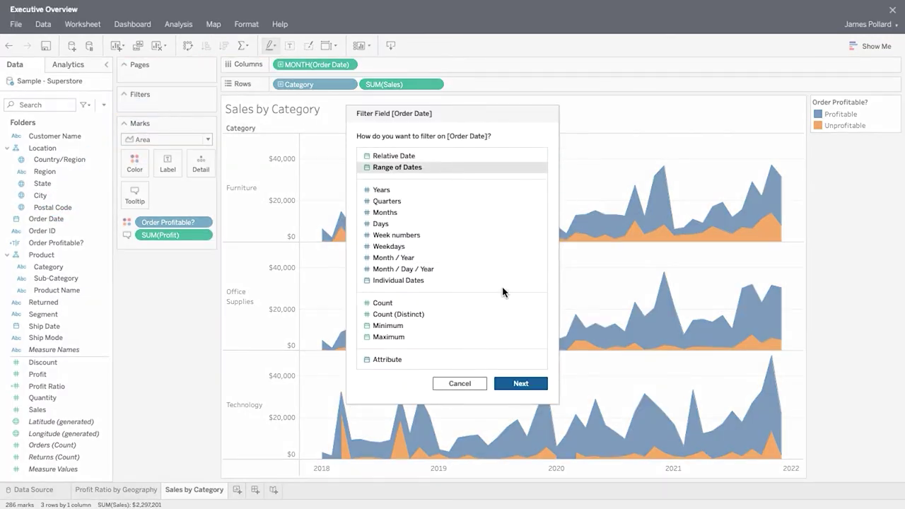
left_click(543, 384)
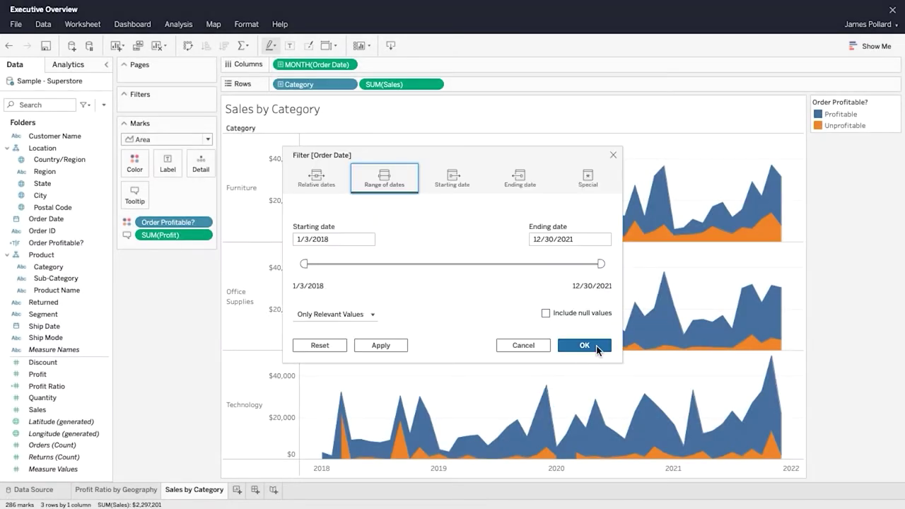
left_click(585, 346)
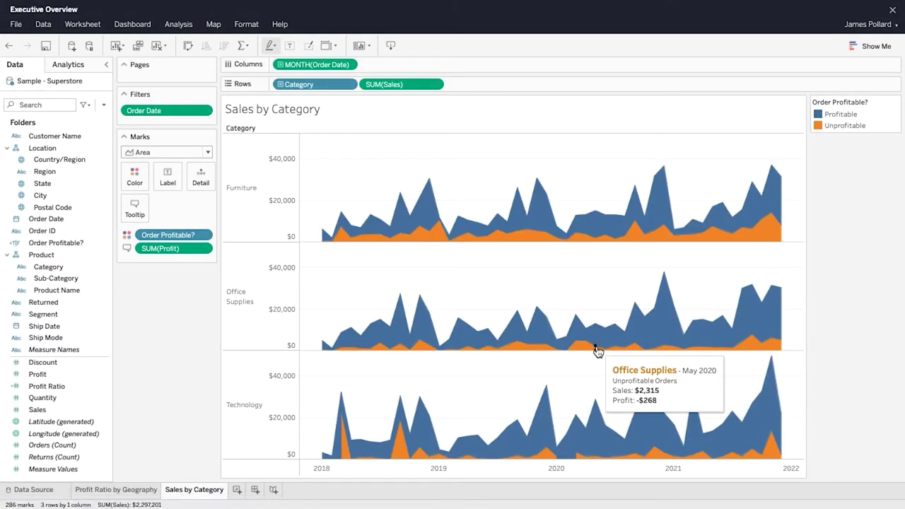
left_click(207, 111)
left_click(222, 151)
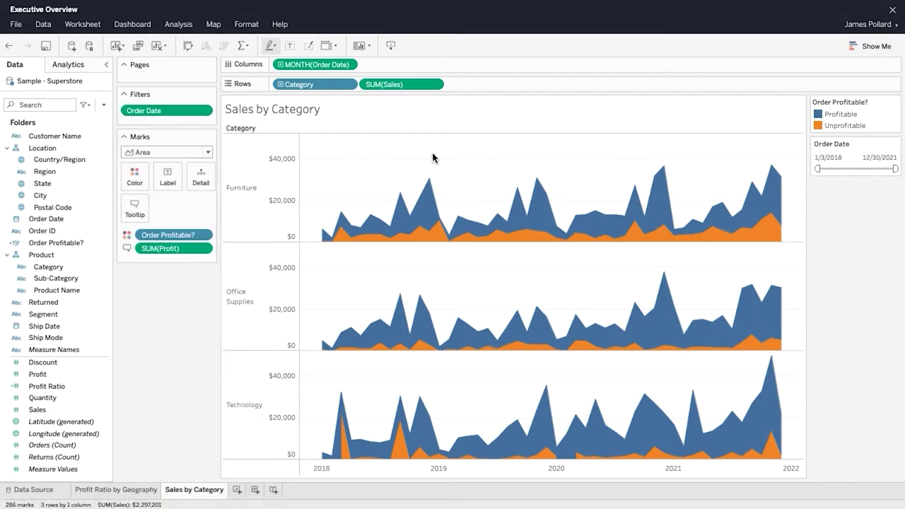
Step: Save, then duplicate the Sales by Category sheet and rename the copy 'Sales by Segment'
left_click(45, 47)
right_click(220, 495)
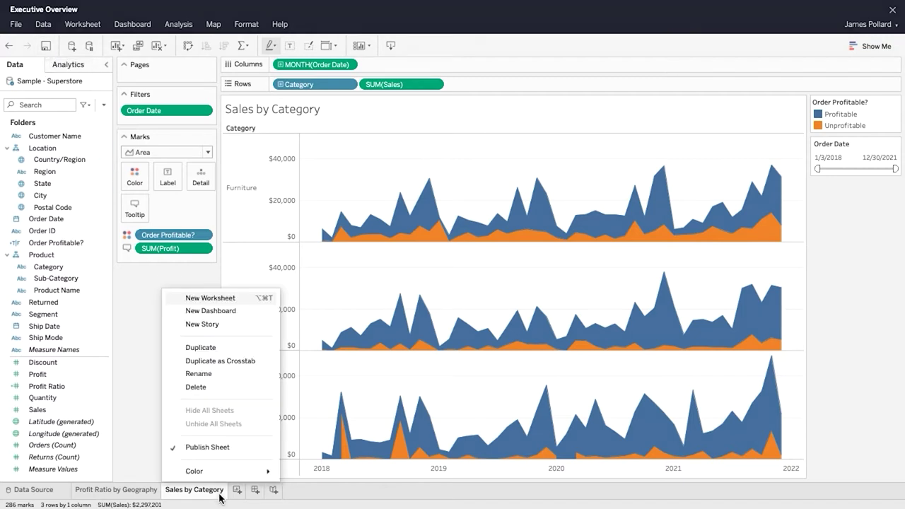
left_click(231, 347)
right_click(290, 493)
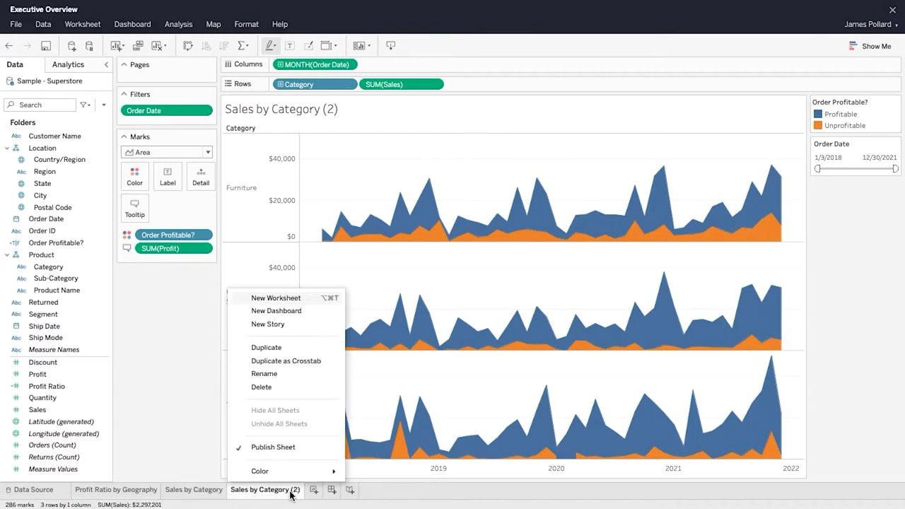
left_click(314, 379)
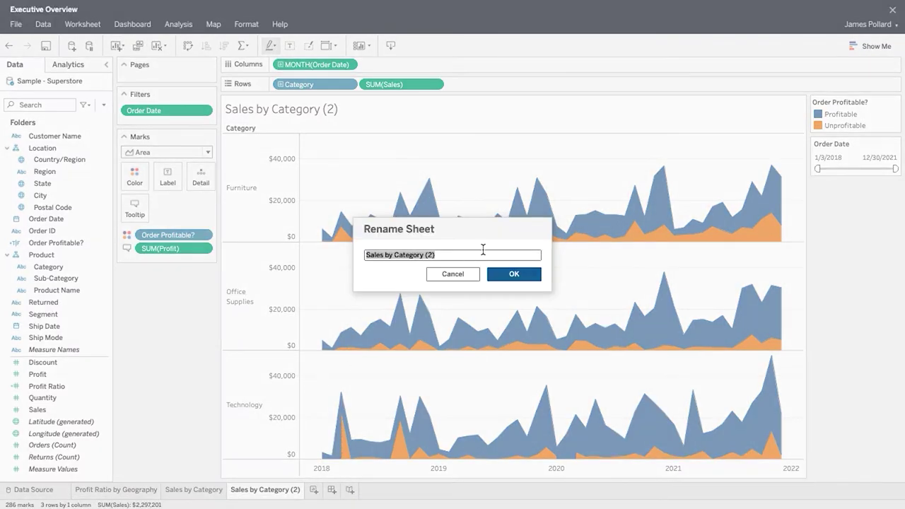
type("Sales by Segment")
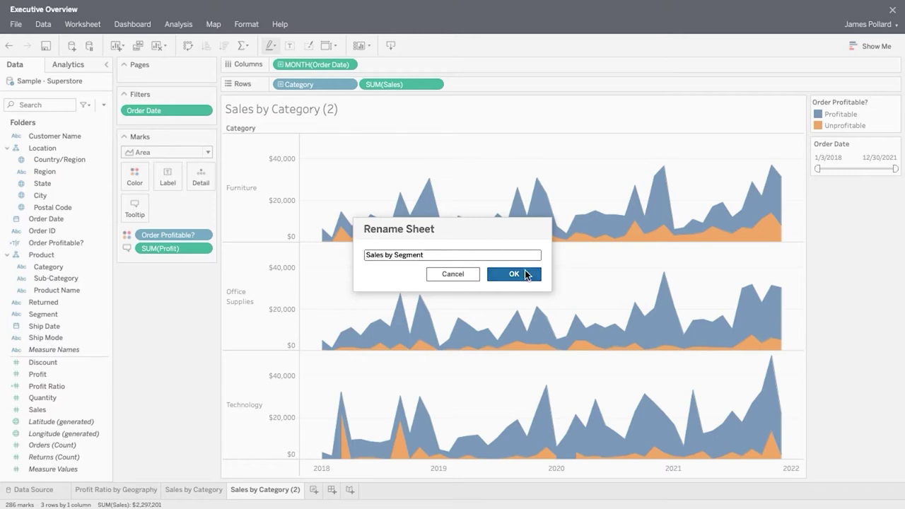
left_click(533, 278)
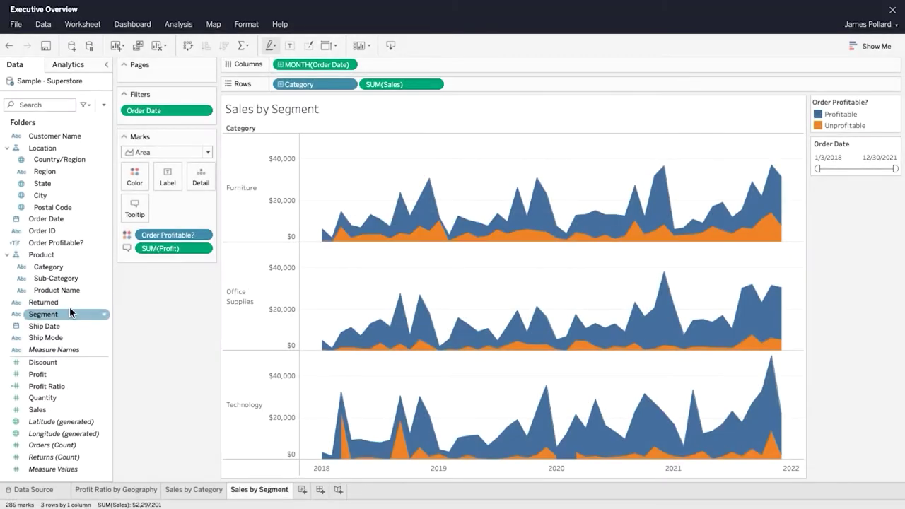
Step: Replace Category with Segment on Rows and save the workbook
left_click_drag(57, 316, 307, 83)
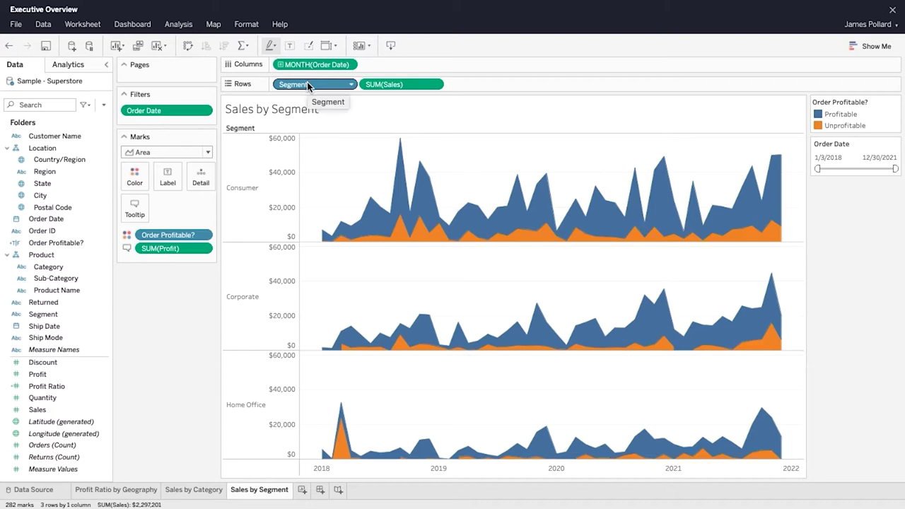
mouse_move(370, 201)
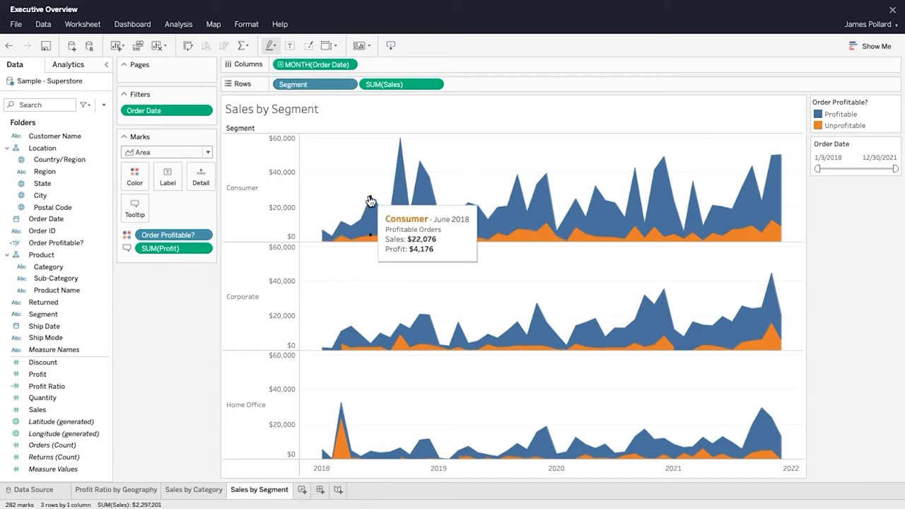
mouse_move(428, 166)
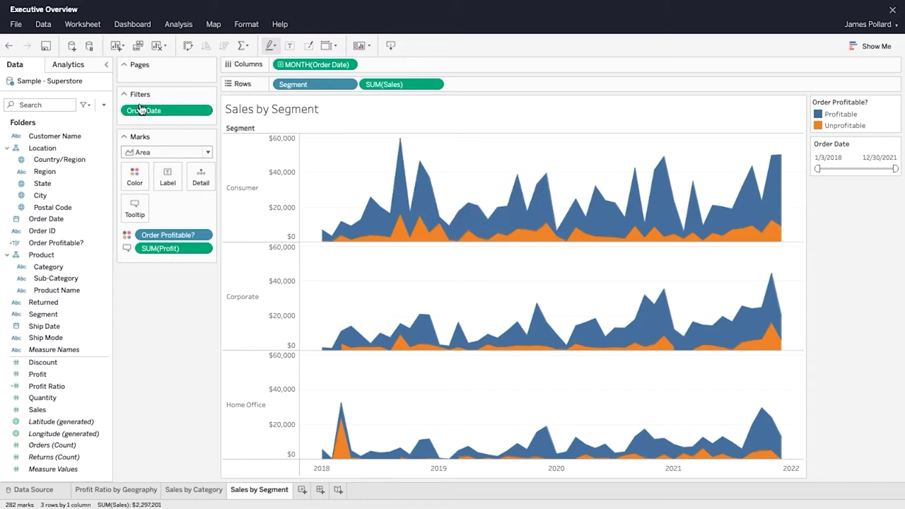
left_click(46, 47)
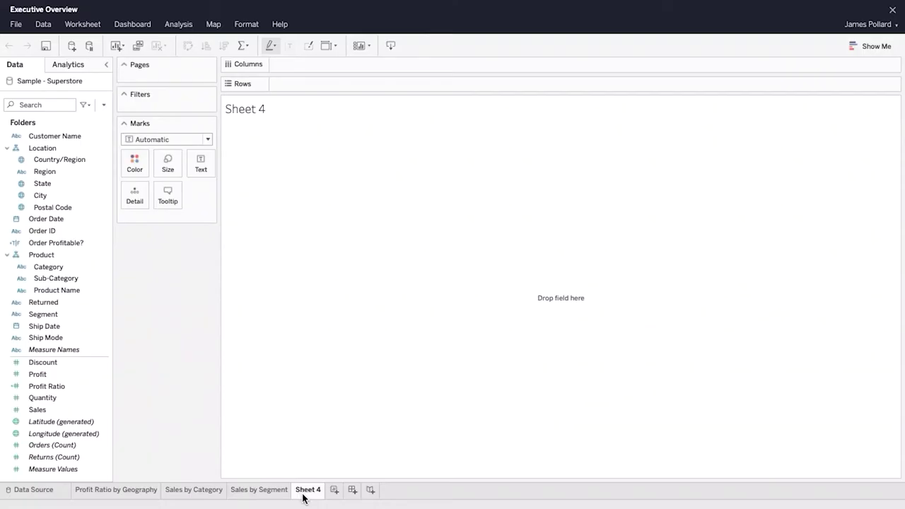
Step: Rename Sheet 4 to 'Key Performance Indicators', leaving the view empty
right_click(305, 497)
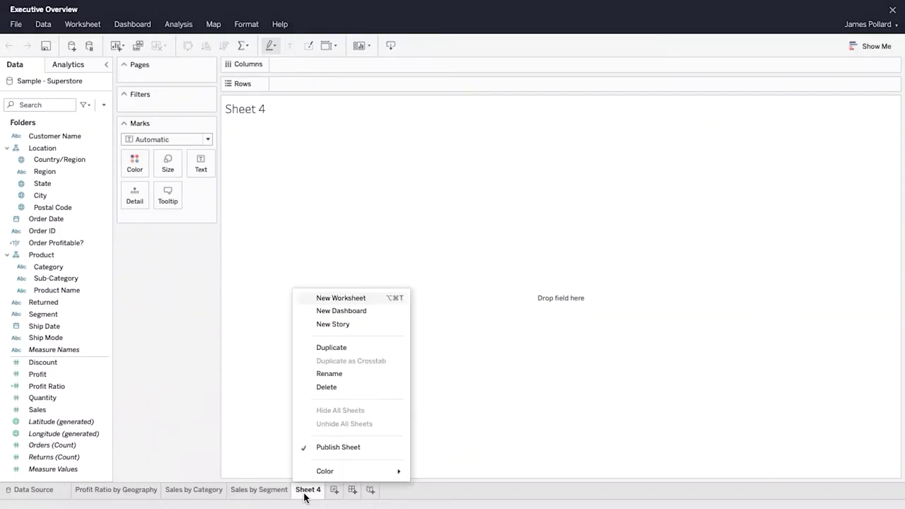
left_click(350, 373)
type("Key Performance Indicators")
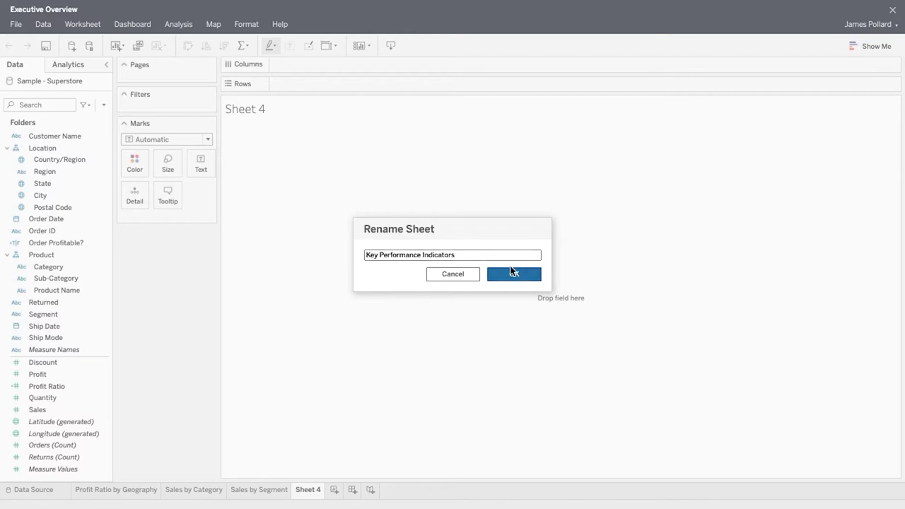
left_click(514, 274)
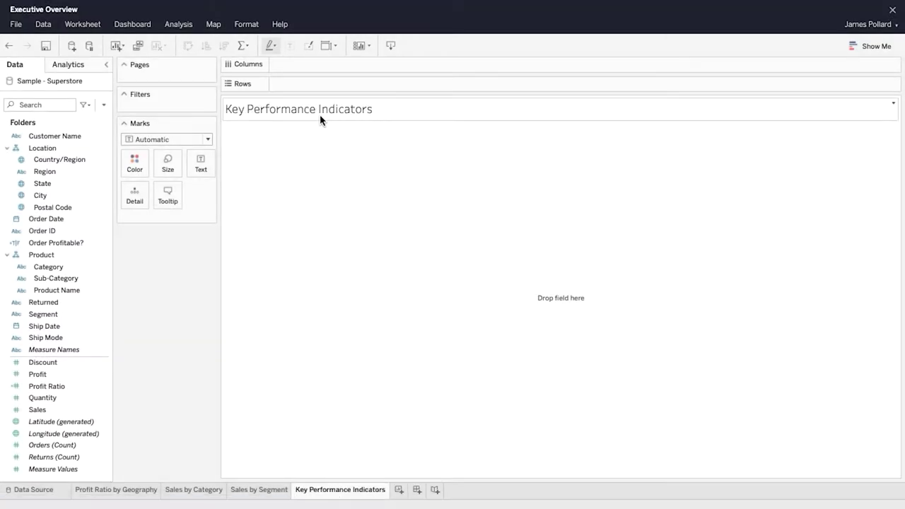
left_click(178, 24)
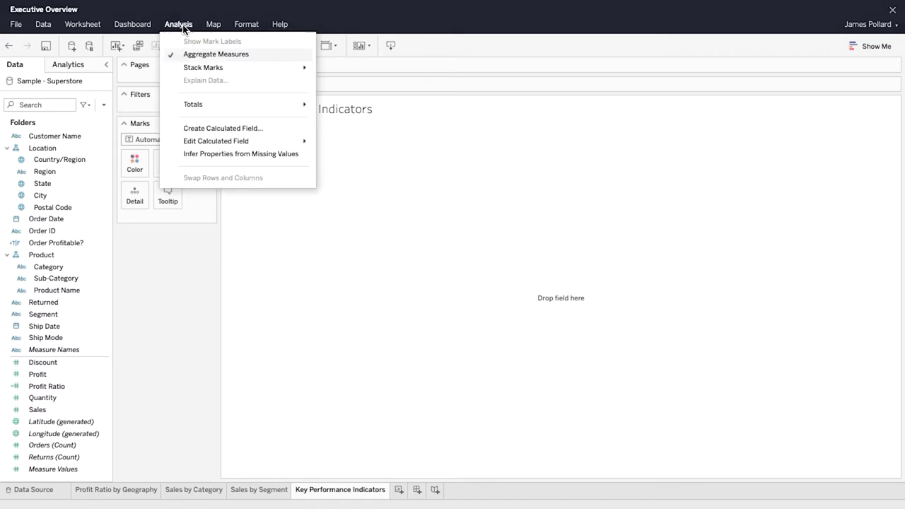
Step: Create the calculated field Profit per Order as SUM([Profit])/COUNTD([Order ID])
left_click(278, 128)
type("Profit per Order")
left_click(502, 214)
type("sum([Pro")
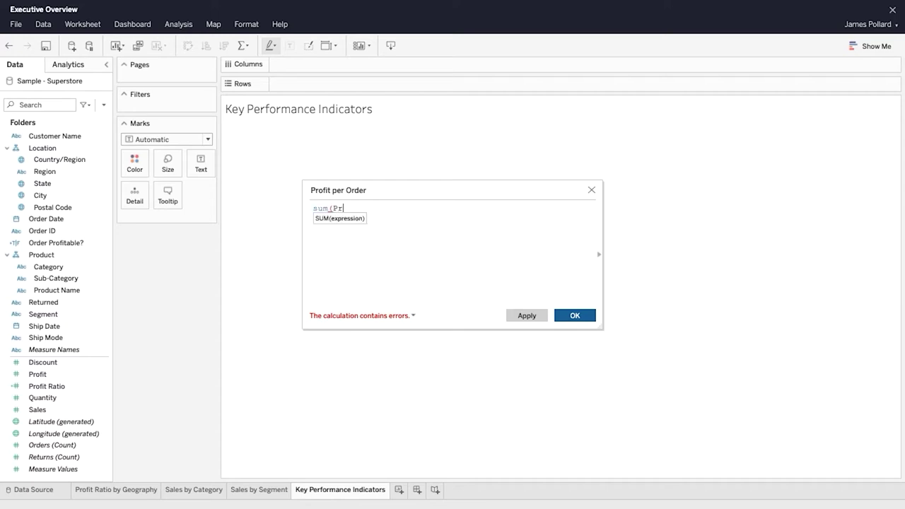
left_click(494, 233)
type(")/")
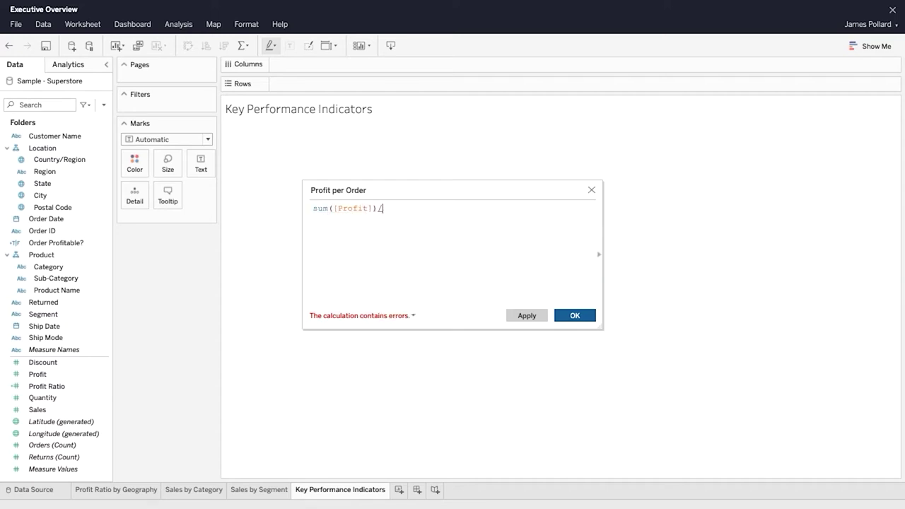
type("countd")
left_click(477, 220)
type("Order")
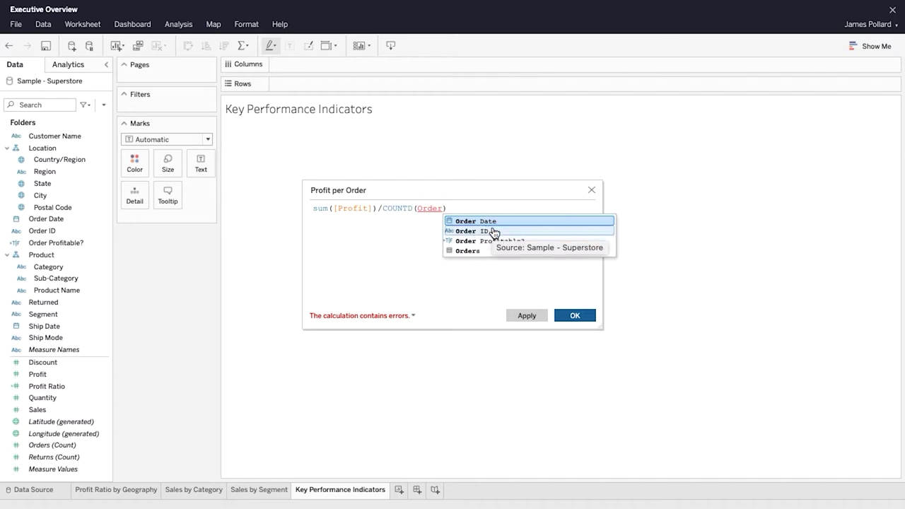
left_click(495, 232)
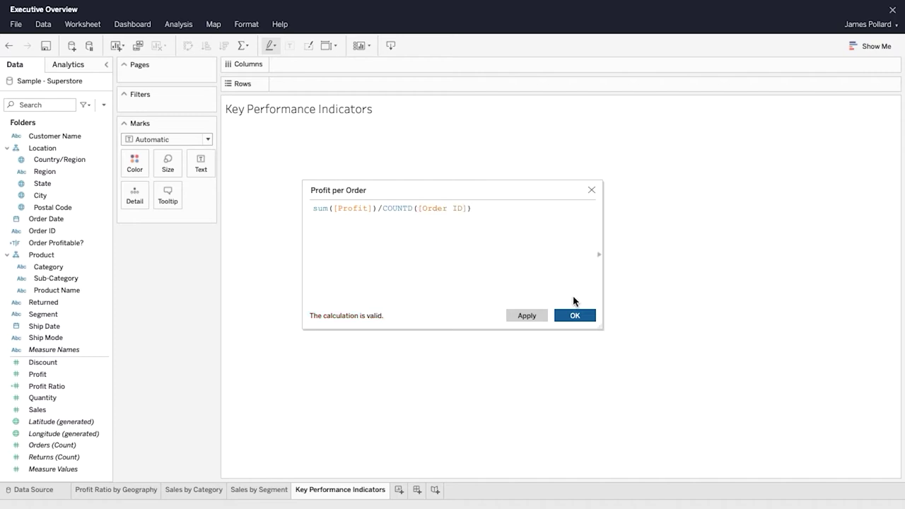
left_click(588, 316)
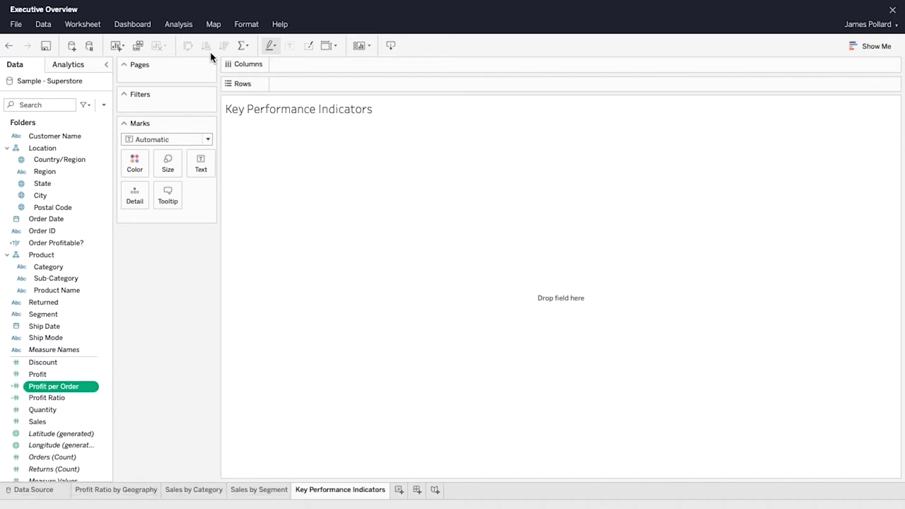
Step: Create the calculated field Sales per Customer as SUM([Sales])/COUNTD([Customer Name])
left_click(178, 24)
left_click(278, 127)
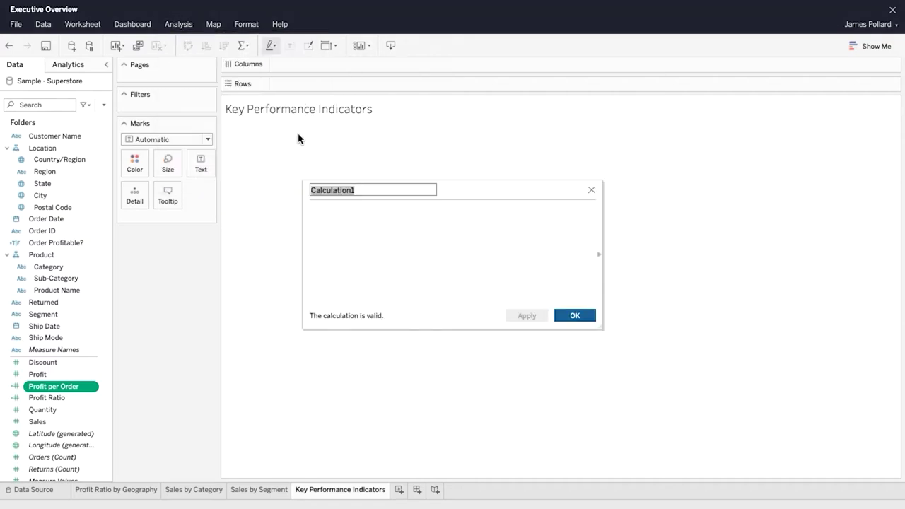
type("Sales per Customer")
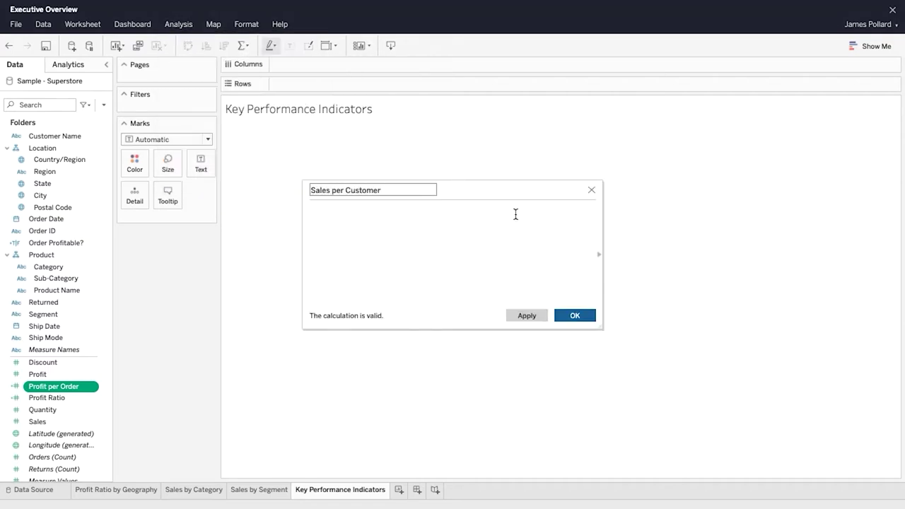
left_click(516, 214)
type("sum([Sales]")
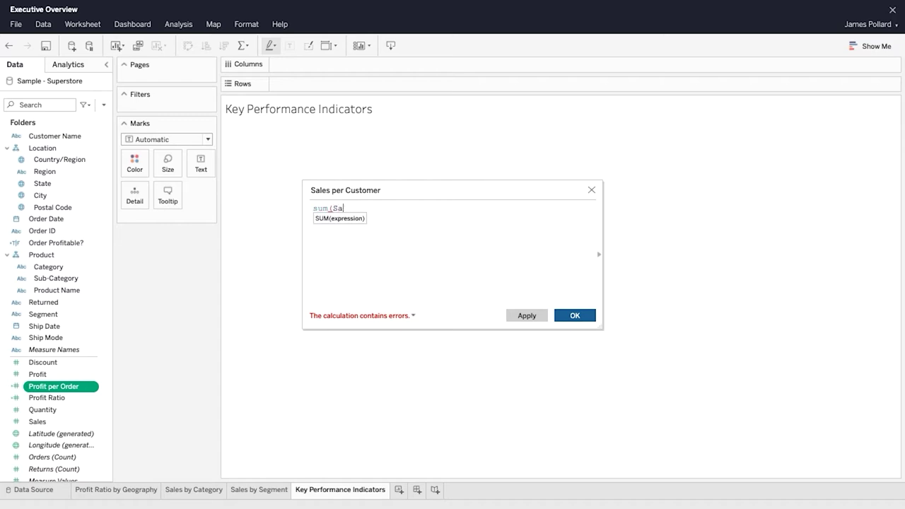
type(")")
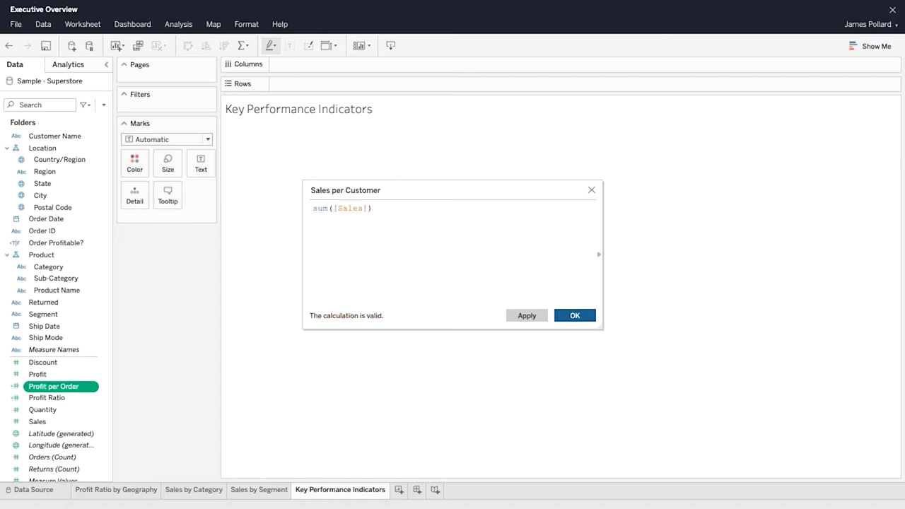
type("/COUNT")
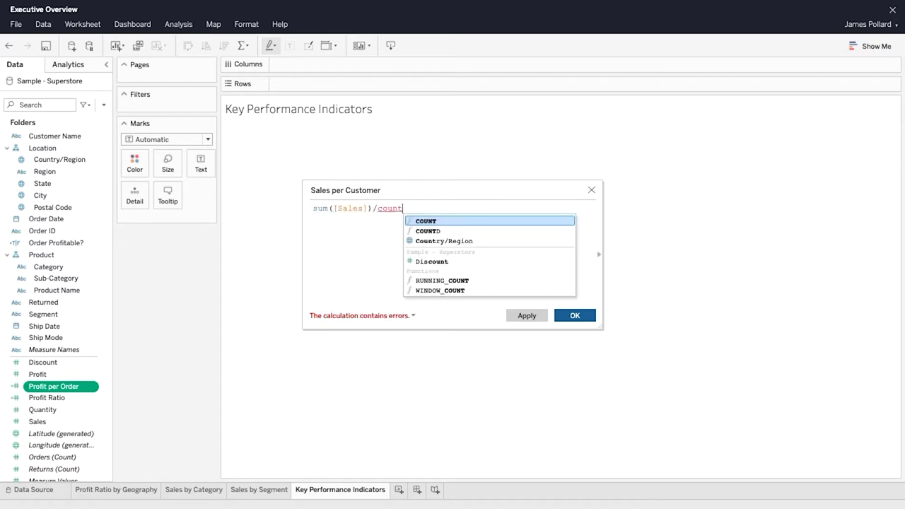
left_click(476, 228)
type("Custom")
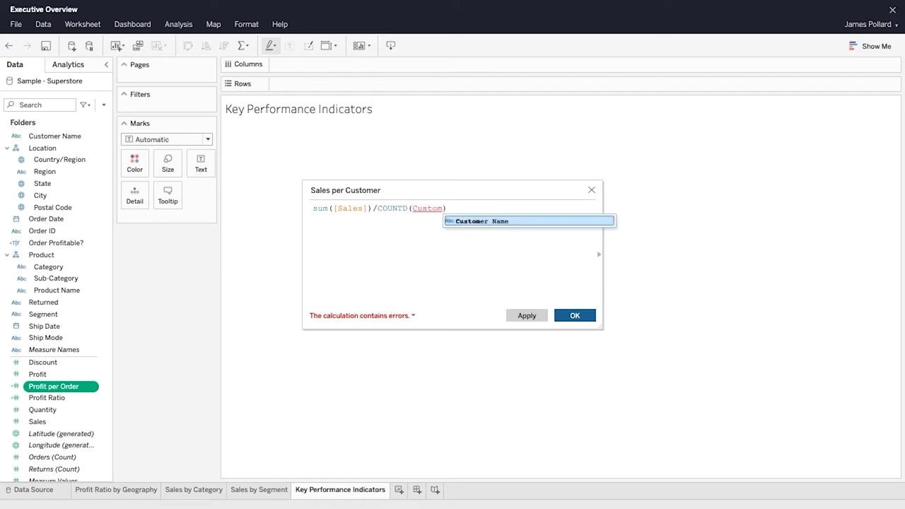
left_click(519, 222)
left_click(590, 315)
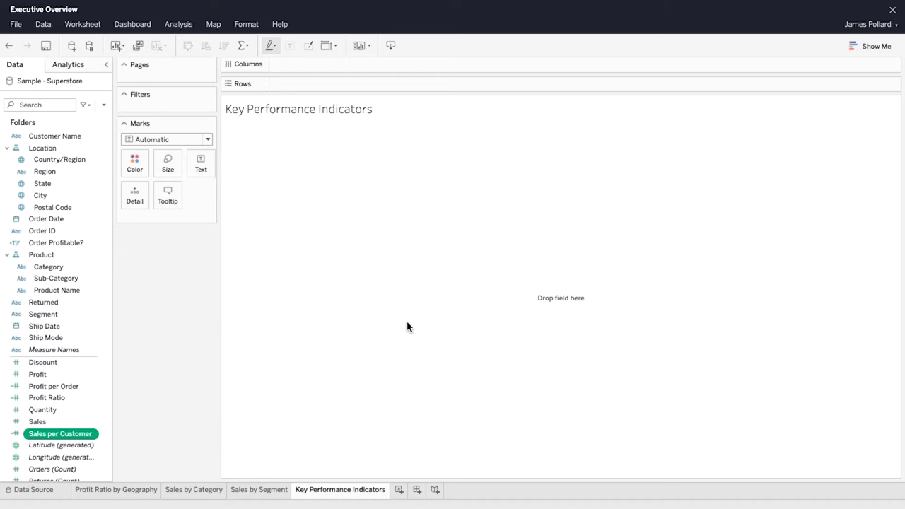
Step: Build a one-row text table of all nine measures, trying a Region breakdown then undoing it
left_click_drag(70, 348, 288, 324)
left_click_drag(505, 296, 507, 298)
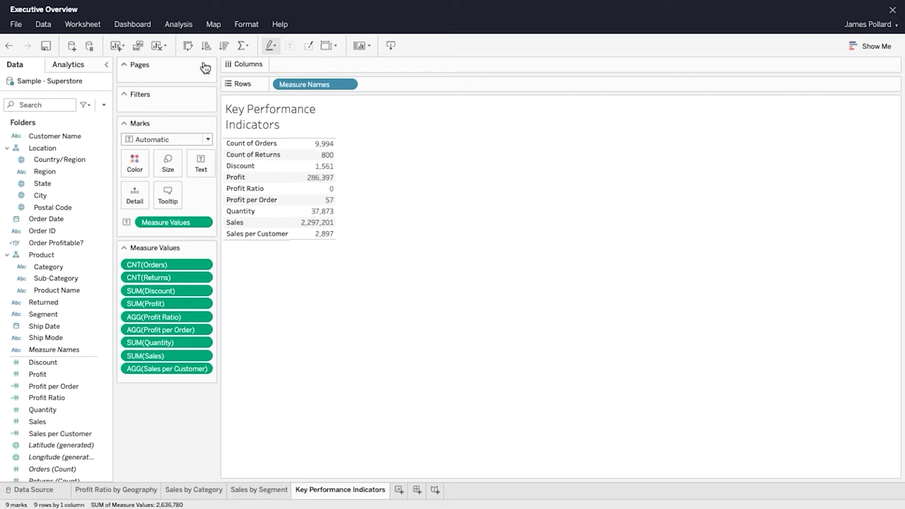
left_click(188, 48)
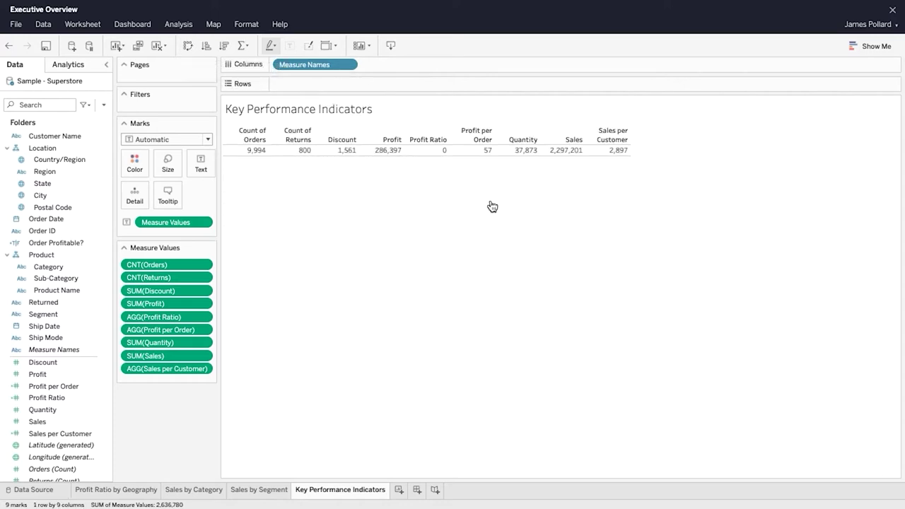
left_click_drag(42, 172, 311, 90)
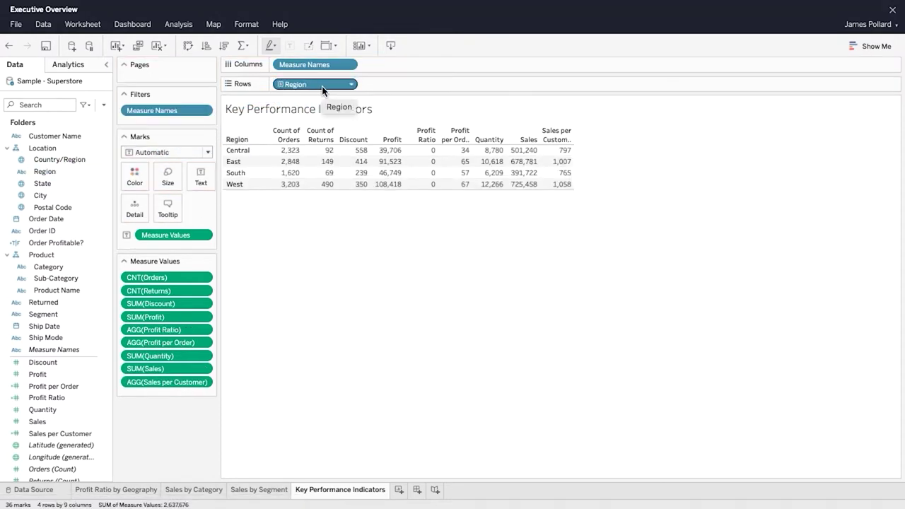
left_click(9, 47)
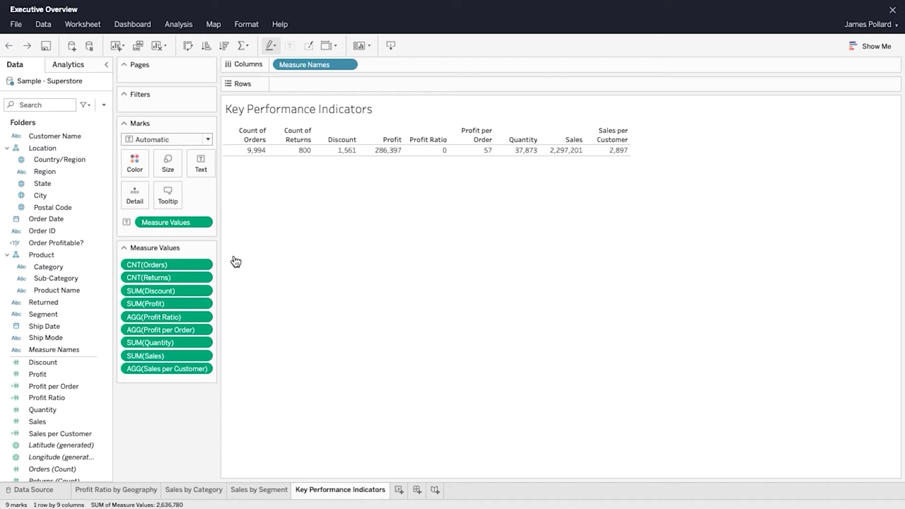
Step: Remove Count of Orders and filter Count of Returns out of the KPI table
left_click(208, 266)
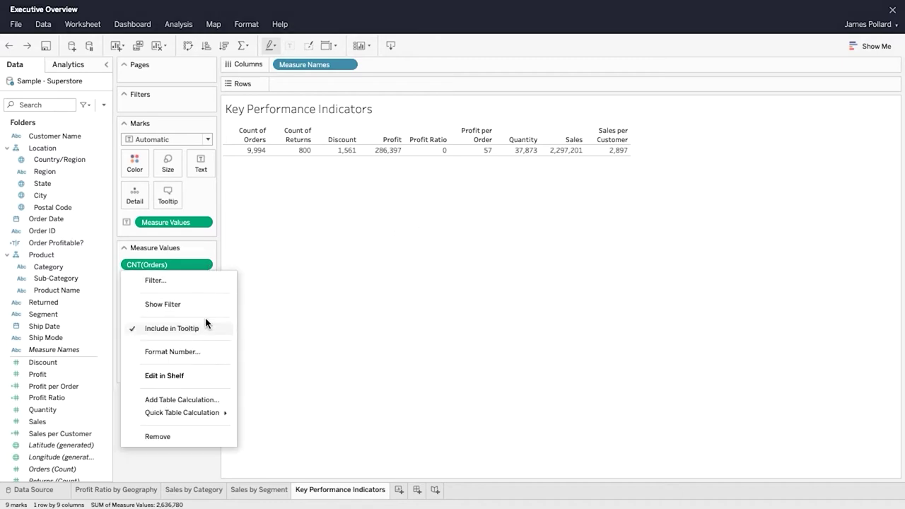
left_click(209, 436)
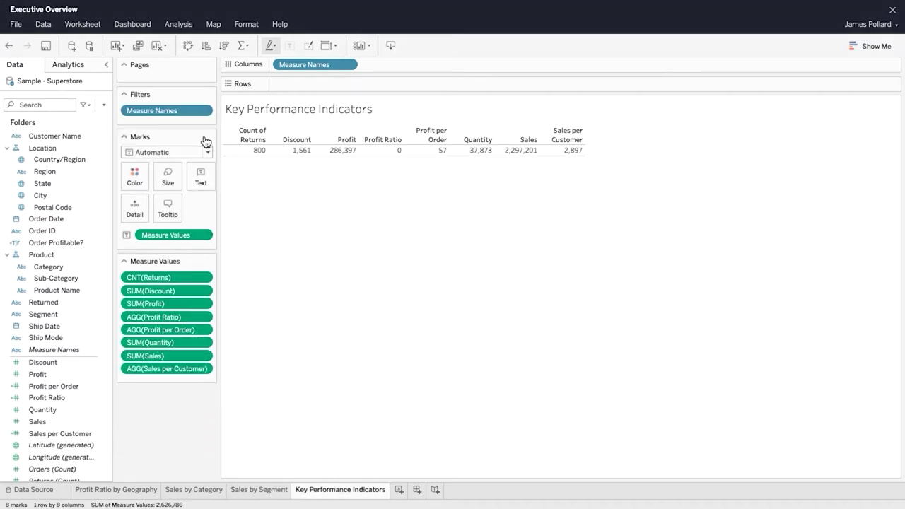
left_click(207, 112)
left_click(195, 129)
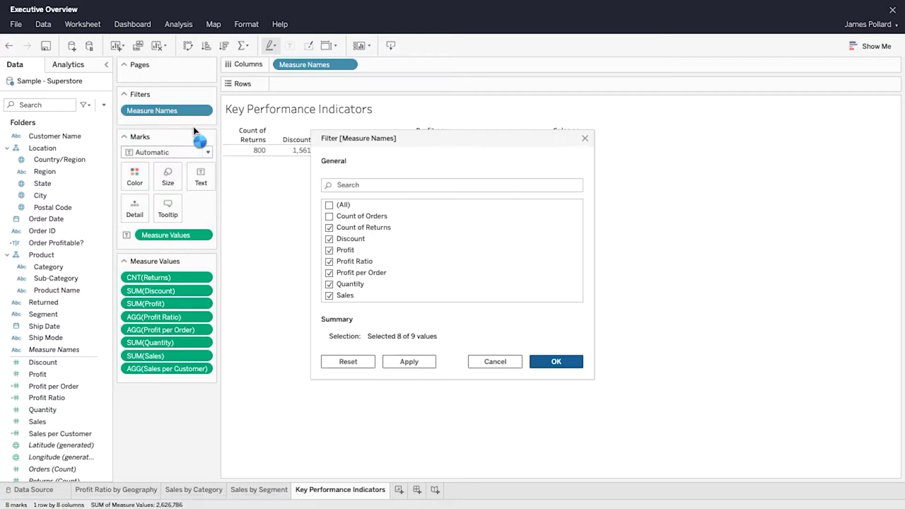
left_click(330, 228)
left_click(570, 363)
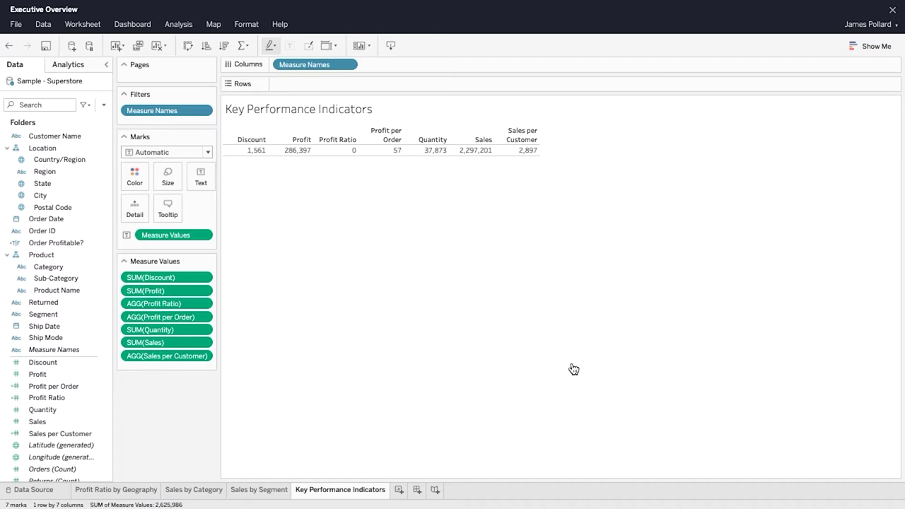
Step: Reorder the measures so Sales, Profit come first and Sales per Customer is fifth
left_click_drag(180, 345, 178, 271)
left_click_drag(180, 303, 189, 311)
left_click_drag(195, 358, 187, 323)
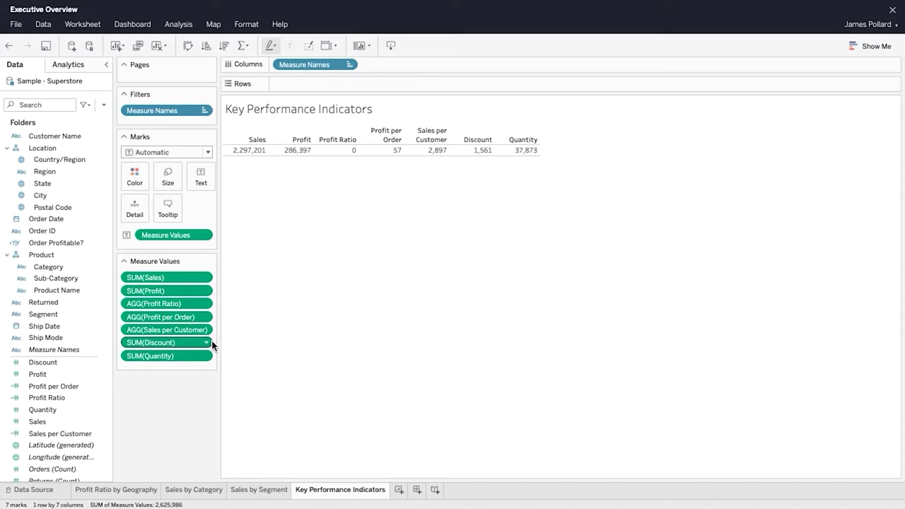
Step: Change the Discount measure from sum to average
left_click(207, 343)
mouse_move(225, 240)
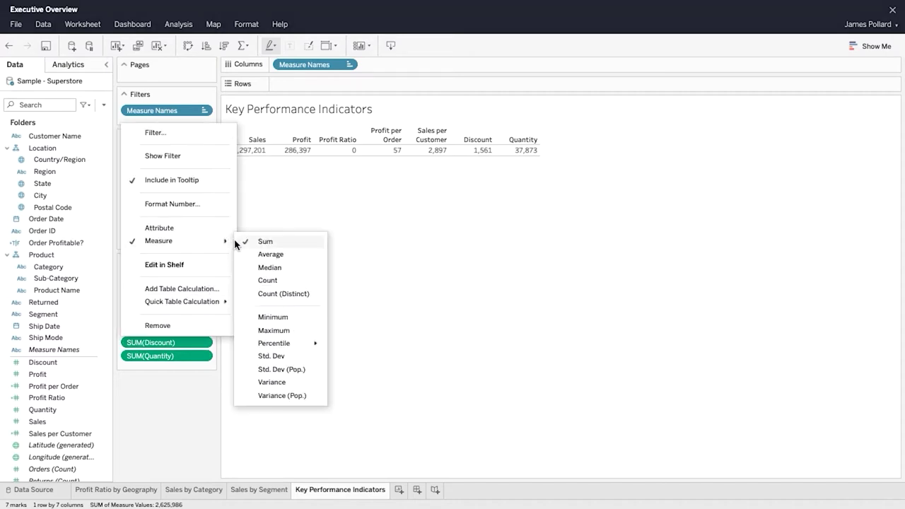
left_click(297, 259)
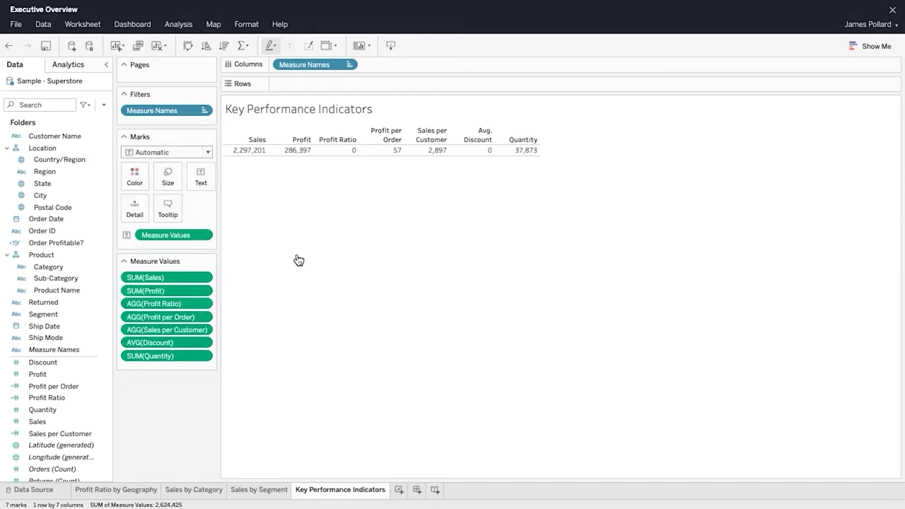
Step: Format Sales as currency with fewer decimal places
left_click(208, 278)
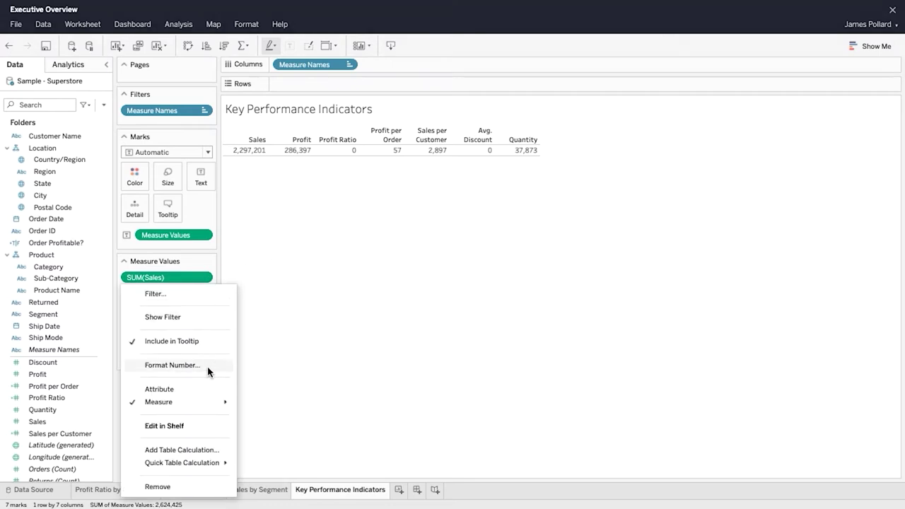
left_click(210, 366)
left_click(136, 331)
left_click(151, 384)
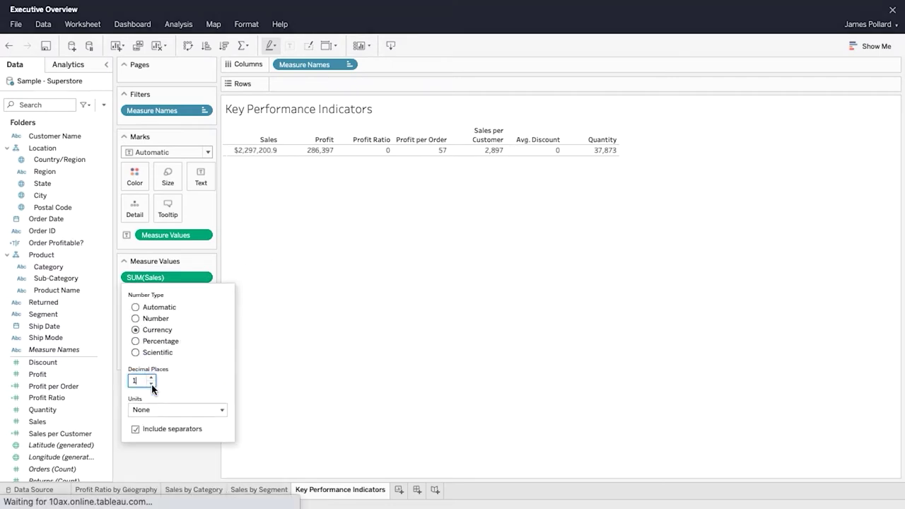
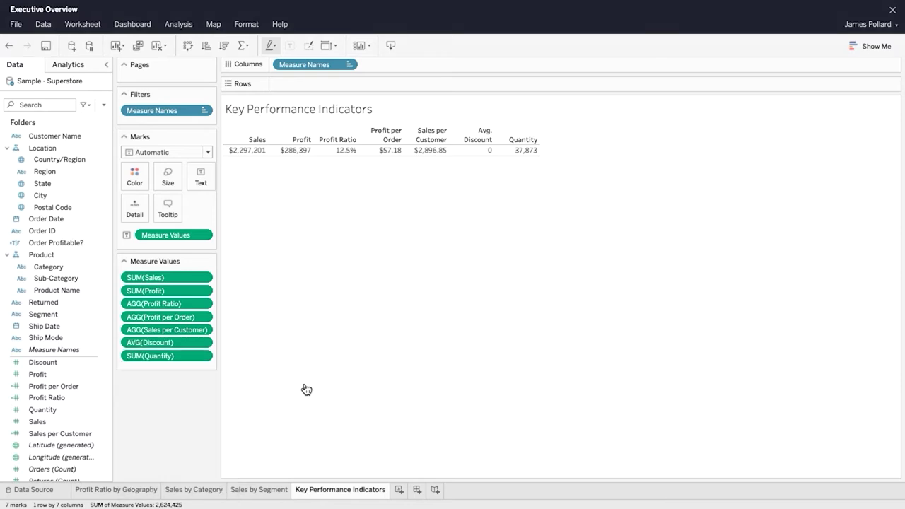
Step: Format Avg. Discount as a percentage
left_click(211, 341)
left_click(211, 205)
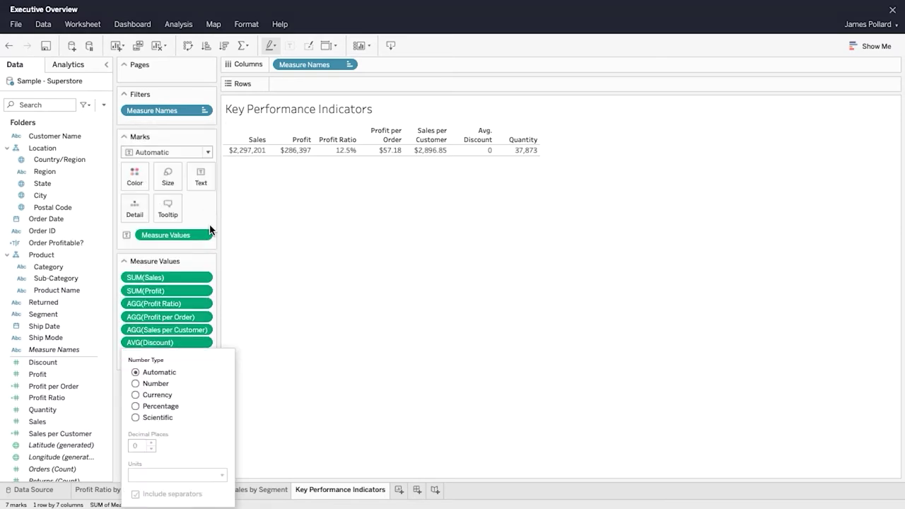
left_click(152, 406)
left_click(316, 421)
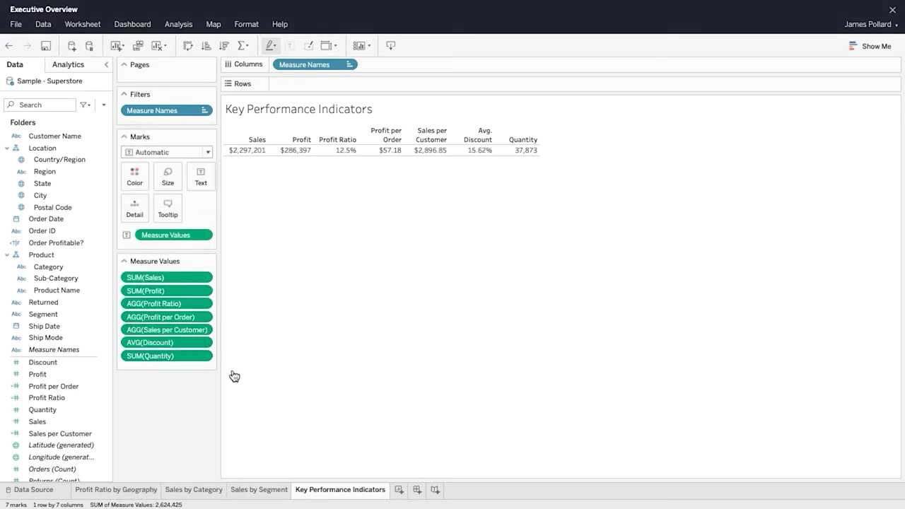
Step: Format SUM(Quantity) as a plain number with set decimal places
left_click(208, 356)
left_click(210, 217)
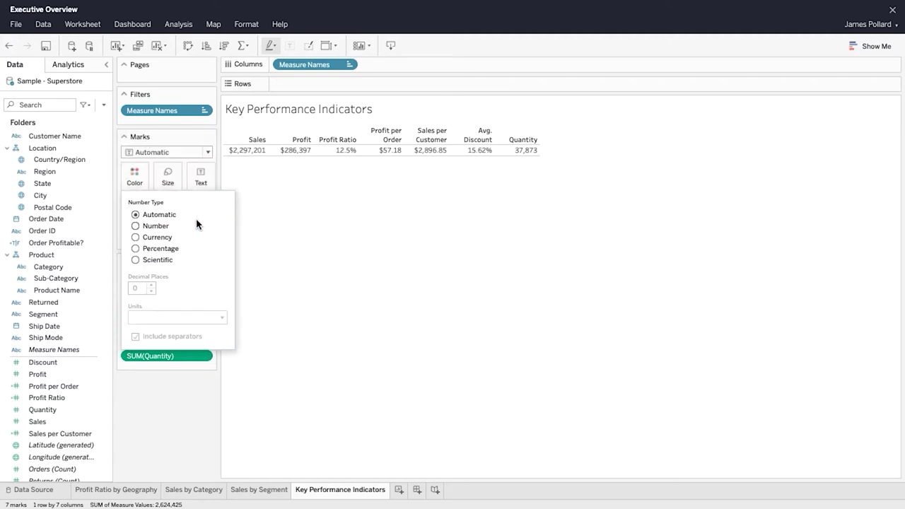
left_click(135, 226)
left_click(150, 291)
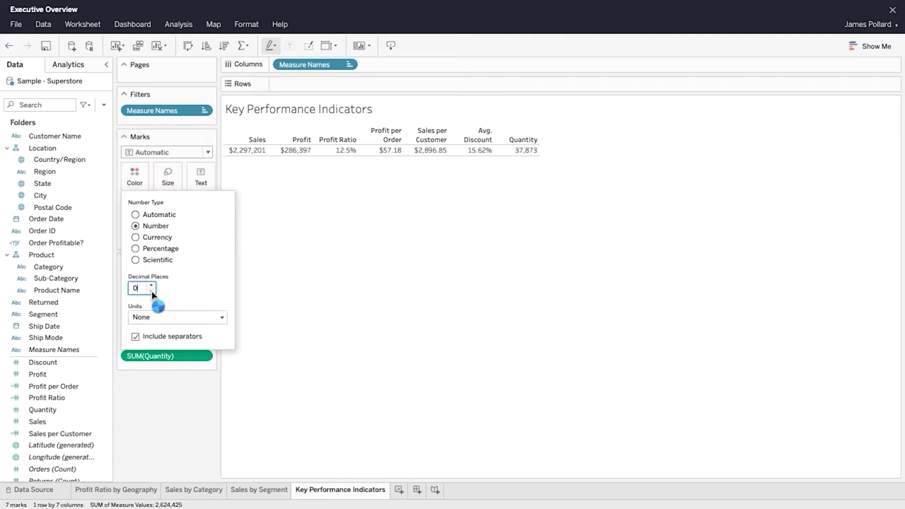
left_click(336, 276)
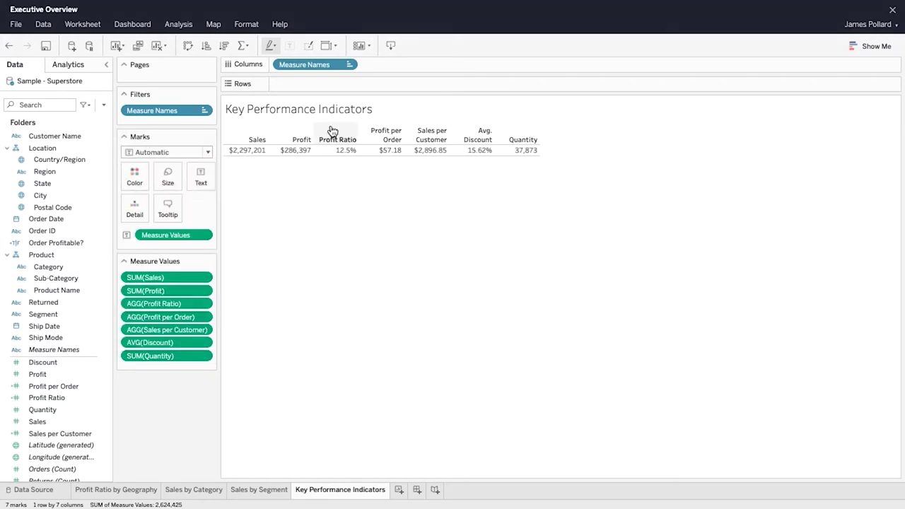
Step: Fit the KPI table to the view width and save the workbook
left_click(334, 45)
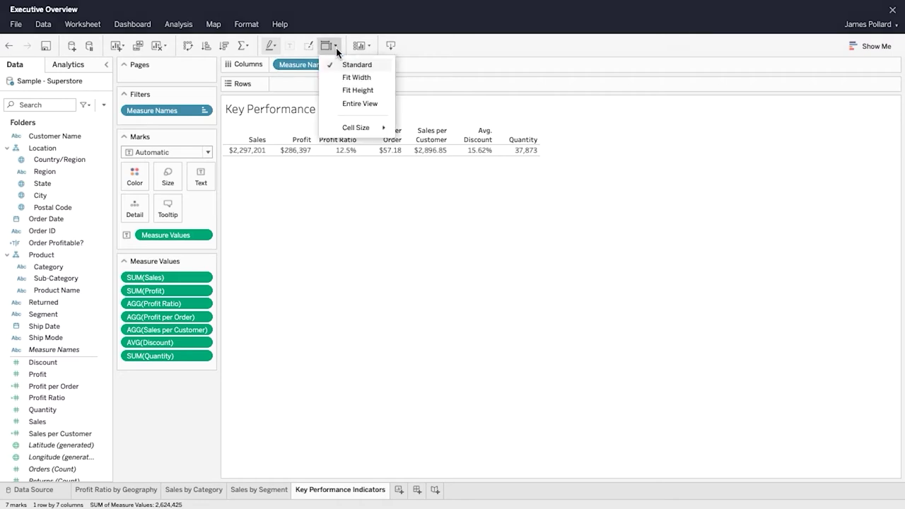
left_click(382, 79)
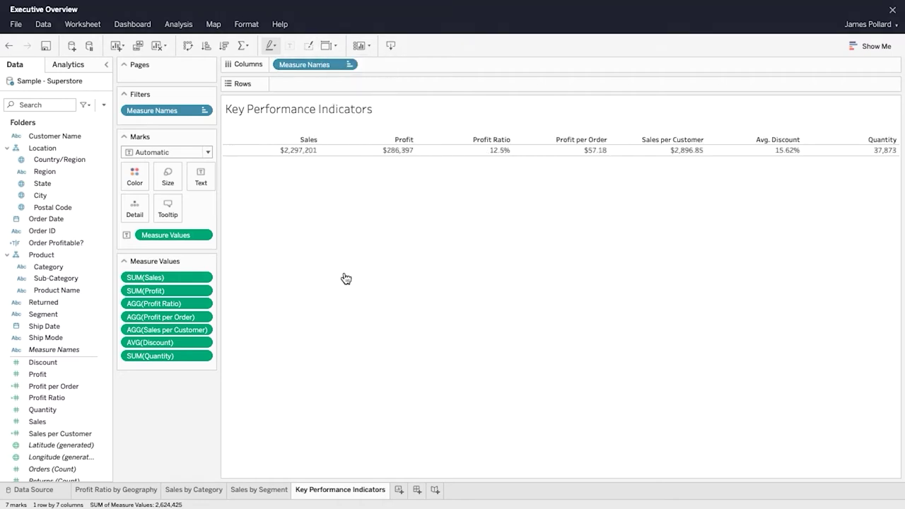
left_click(46, 47)
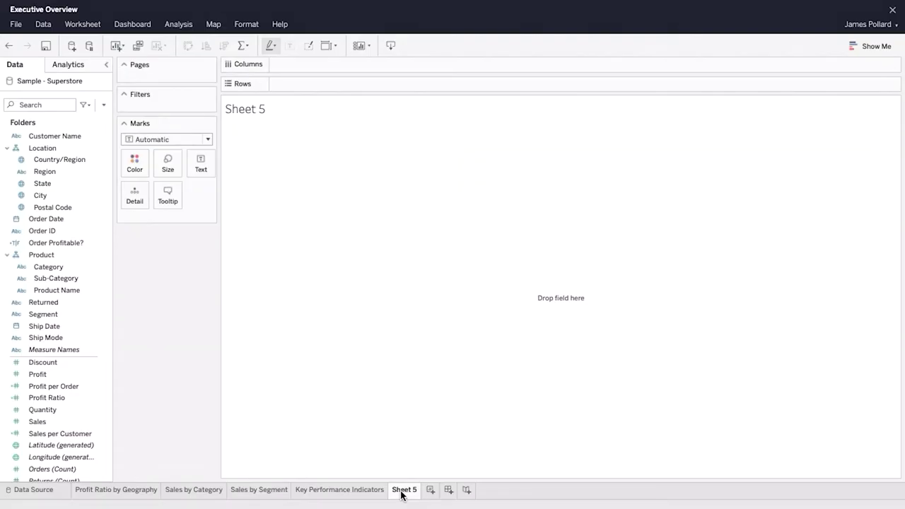
right_click(405, 489)
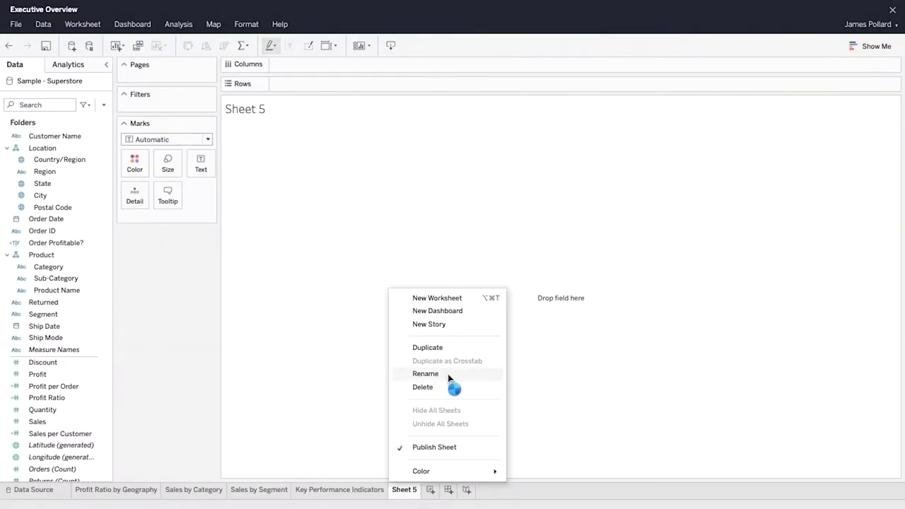
Step: Rename Sheet 5 to 'Tooltip: Profit Ratio by City'
left_click(451, 373)
type("Tooltip: Profit Ratio by City")
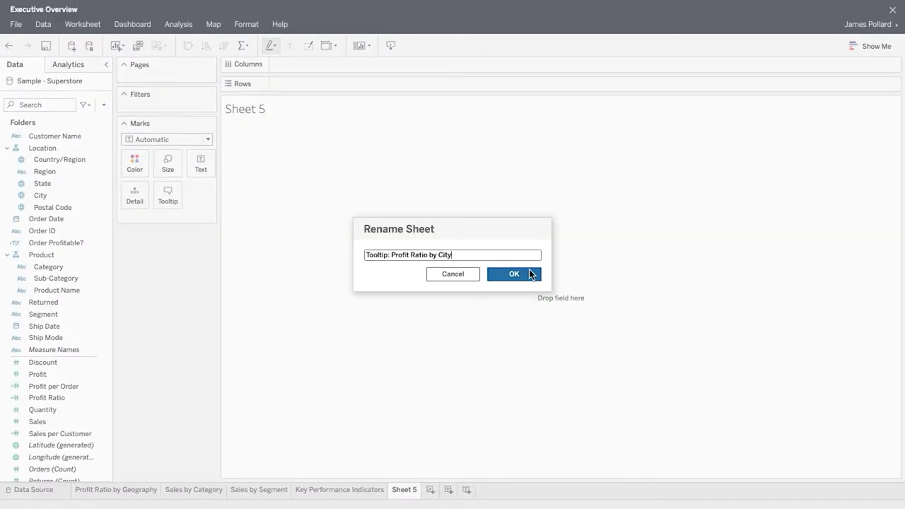
left_click(531, 274)
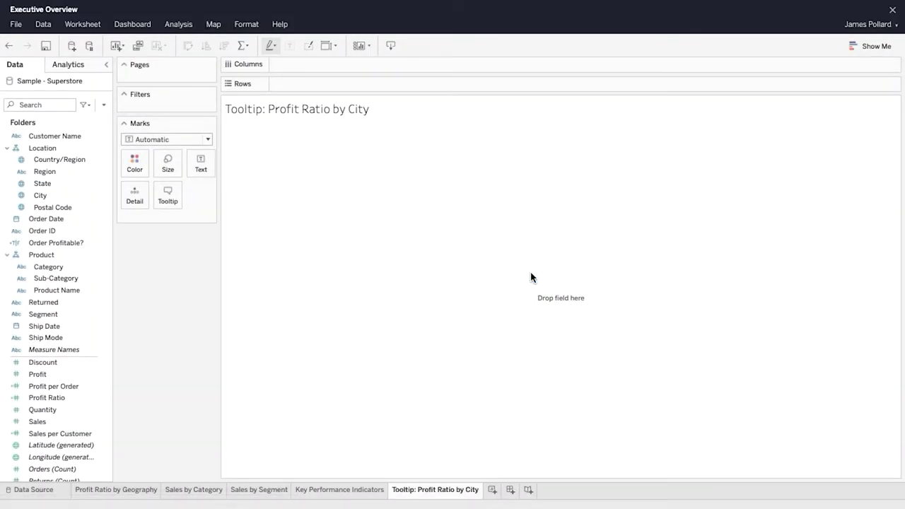
Step: Replace the sheet title placeholder with 'Profit Ratio by City'
double_click(288, 115)
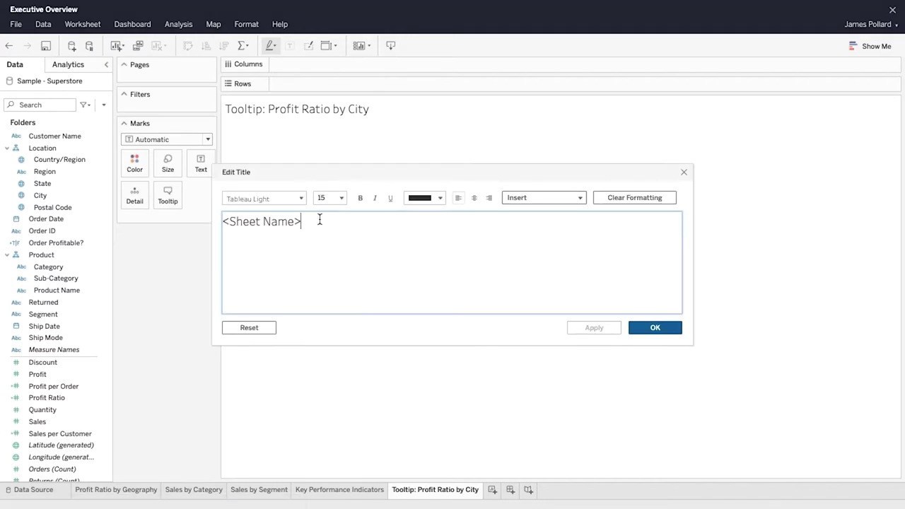
left_click_drag(317, 220, 223, 224)
type("Profit Ratio by City")
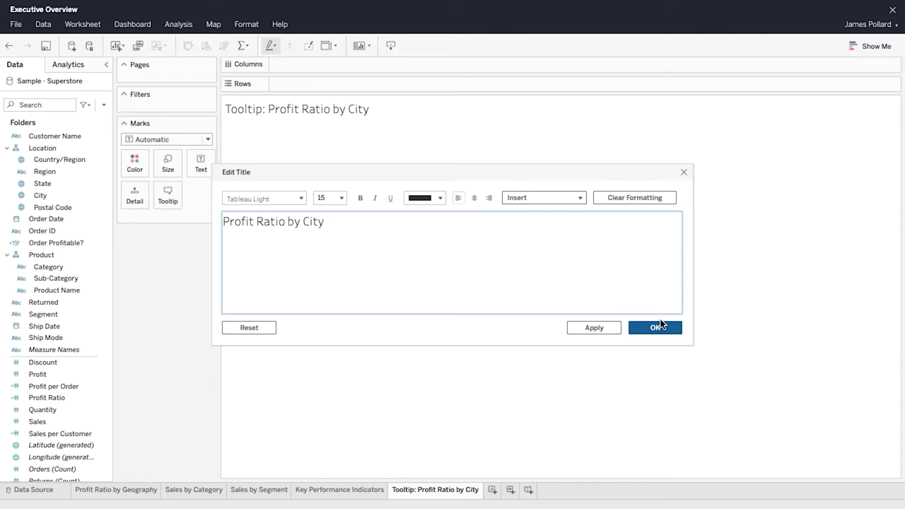
left_click(656, 328)
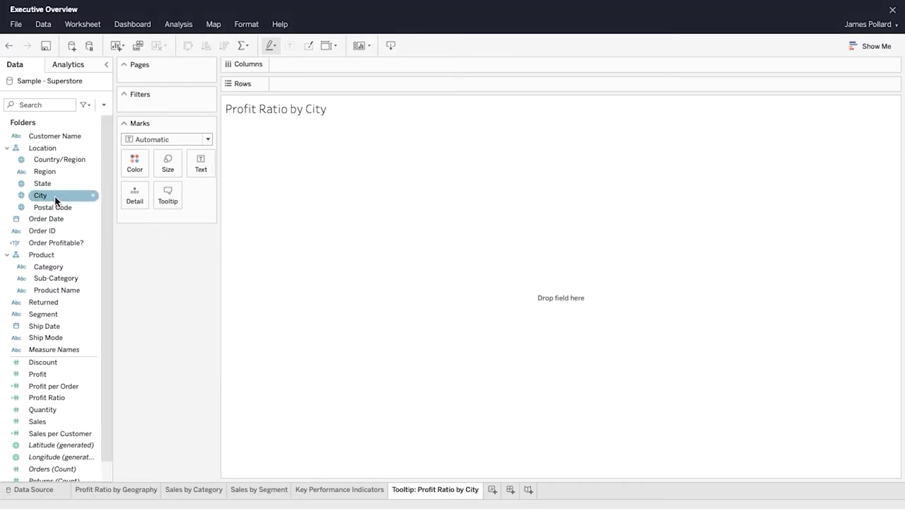
Step: Build a horizontal bar chart of Profit Ratio by City from Show Me
left_click(78, 196)
left_click(71, 397, "ctrl")
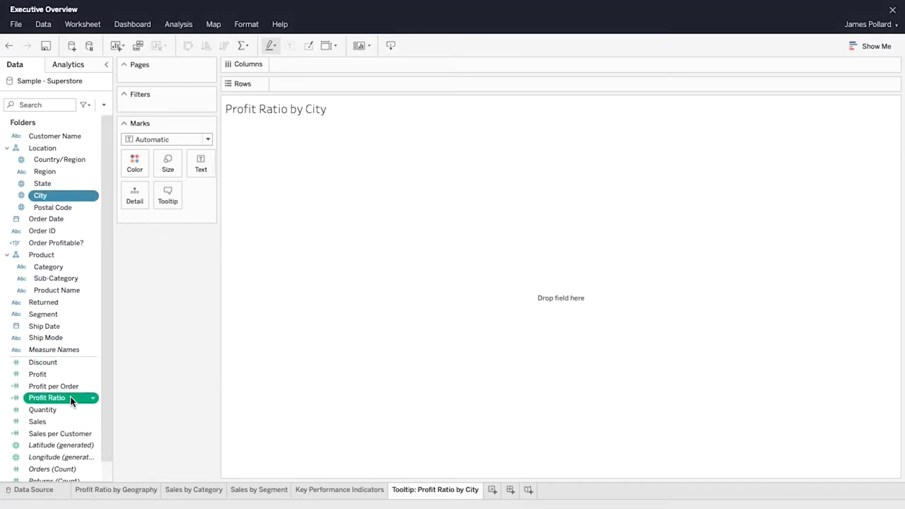
left_click(872, 48)
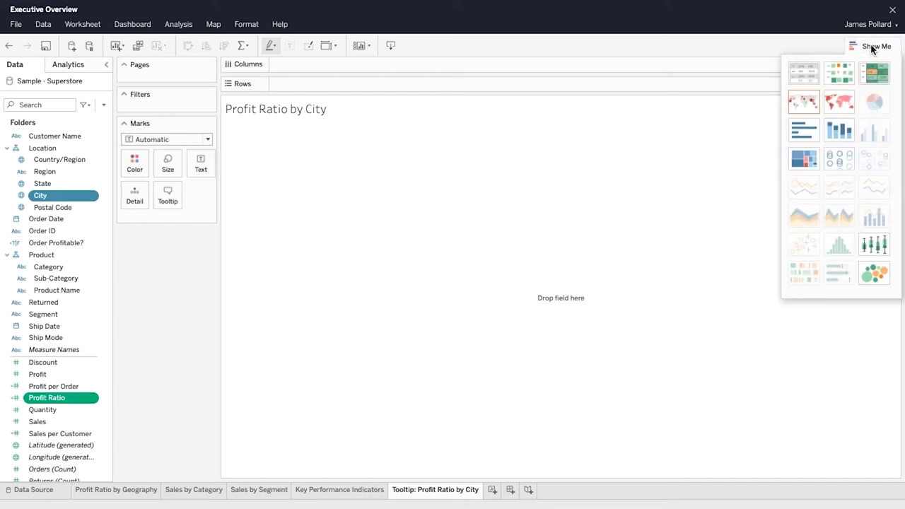
left_click(805, 131)
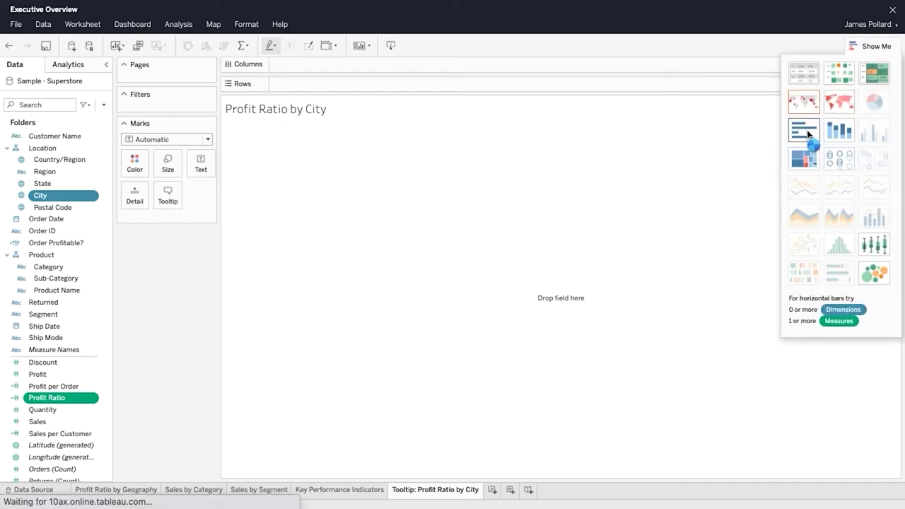
left_click(874, 46)
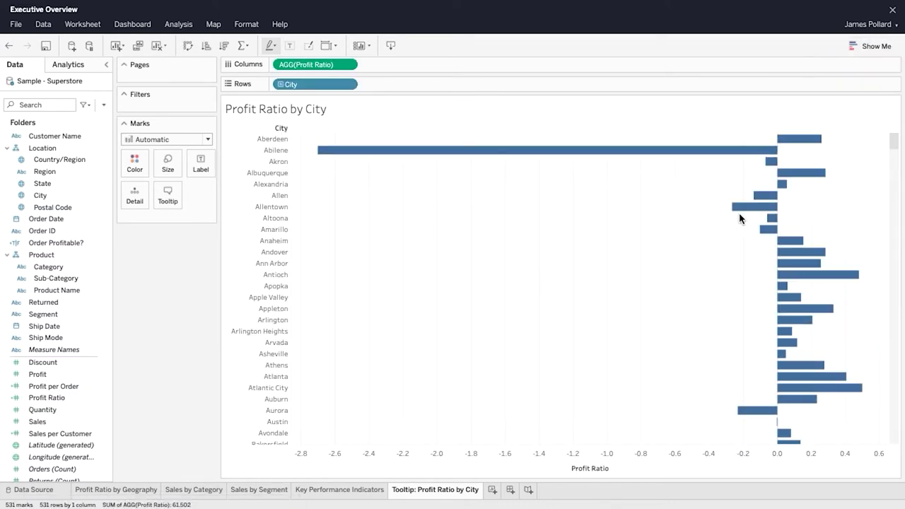
Step: Sort the cities ascending by Profit Ratio, most negative first
mouse_move(617, 475)
left_click(616, 471)
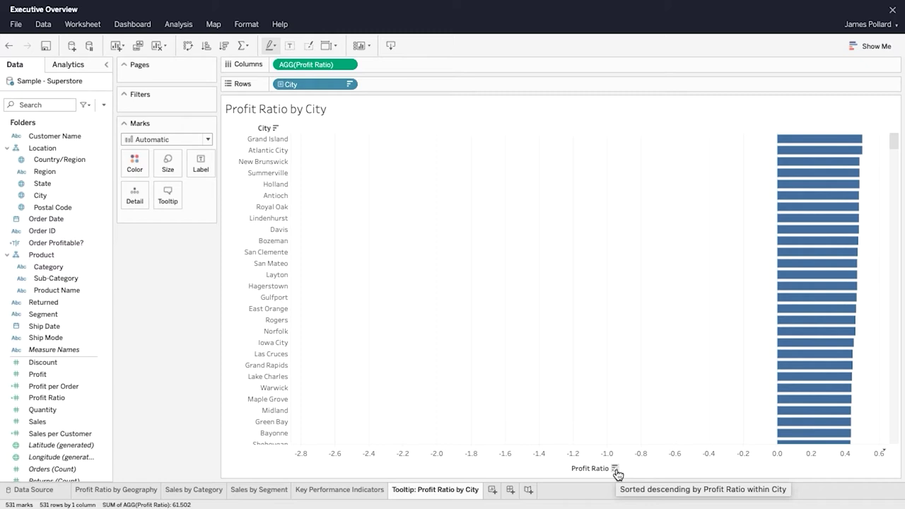
left_click(615, 471)
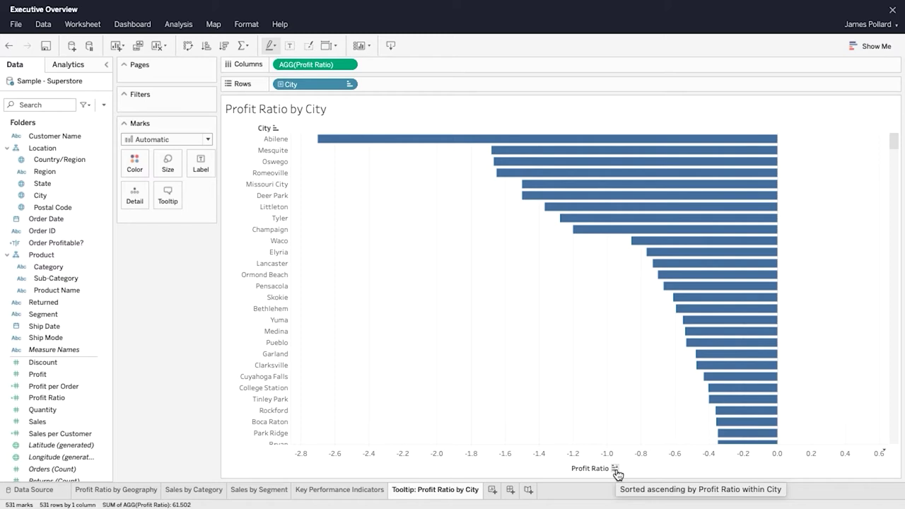
left_click(78, 401)
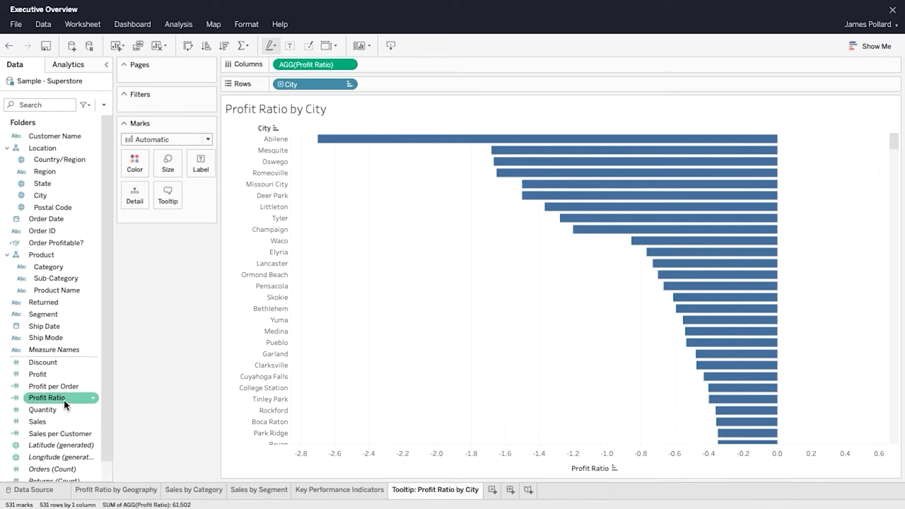
Step: Colour the bars by Profit Ratio at 80% opacity
left_click_drag(65, 403, 132, 165)
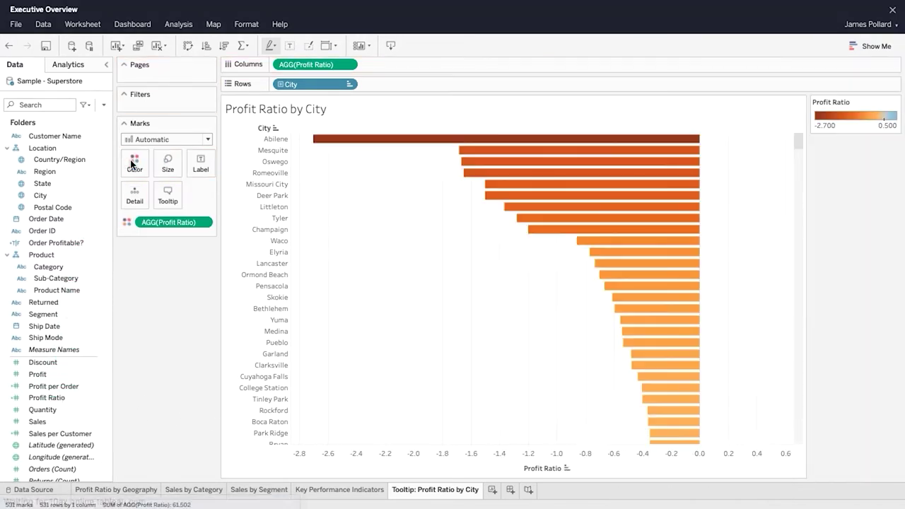
left_click(131, 162)
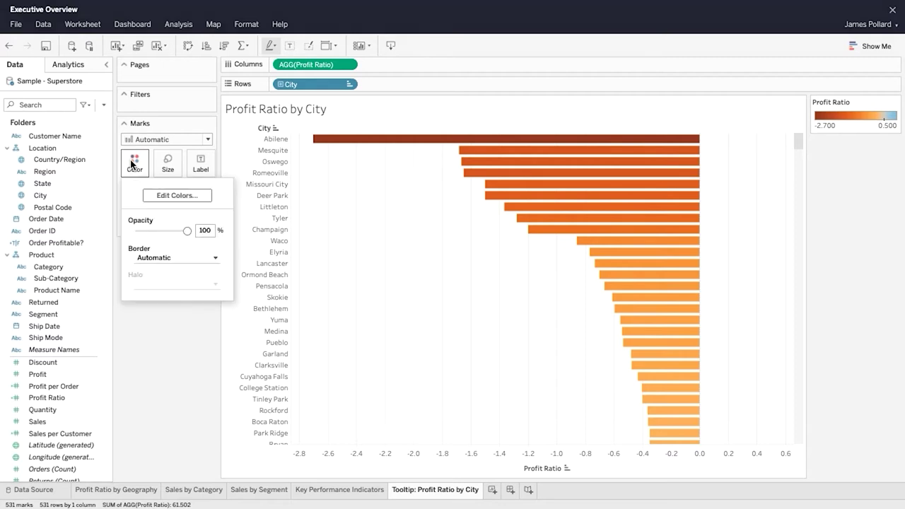
double_click(205, 230)
type("80")
key("Return")
Step: Switch the colour palette to Orange-Blue Diverging
left_click(189, 196)
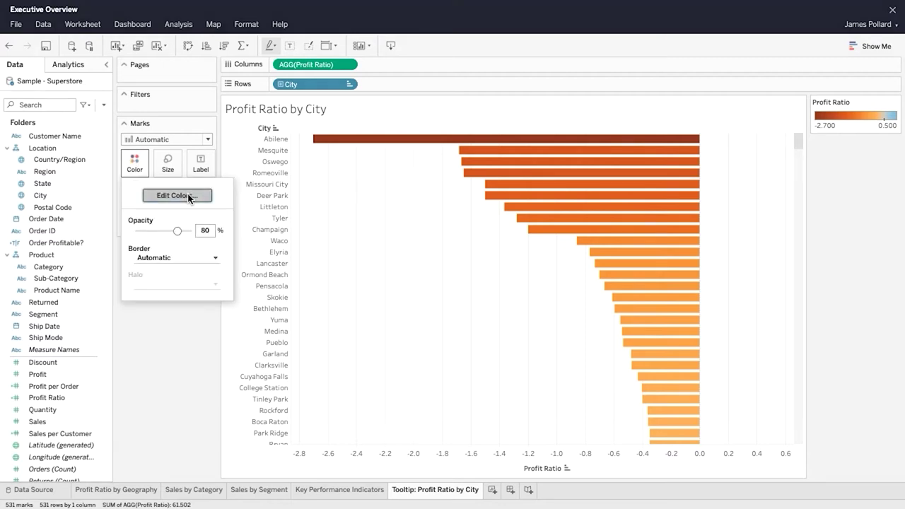
left_click(550, 207)
left_click_drag(551, 225, 550, 249)
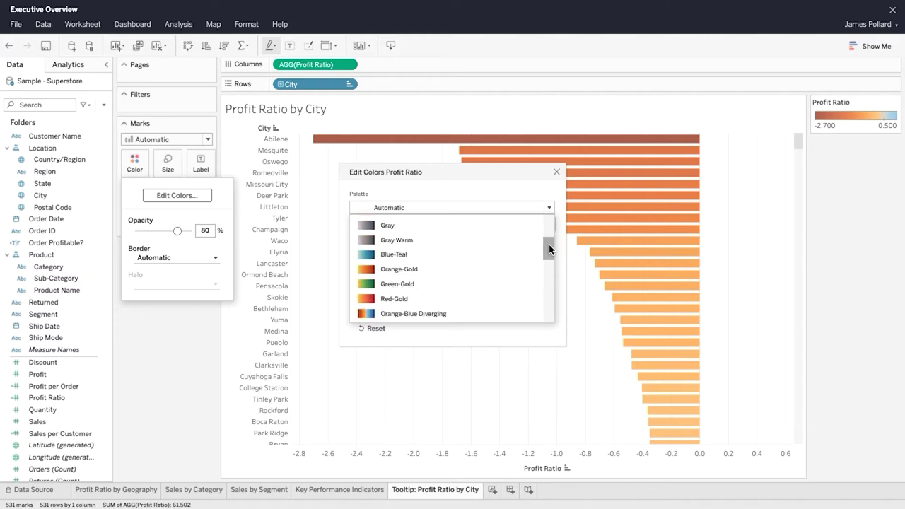
scroll(550, 249, "down", 2)
left_click(471, 263)
Step: Set the colour range from -0.5 to 0.5 centred on 0 and apply
left_click(362, 308)
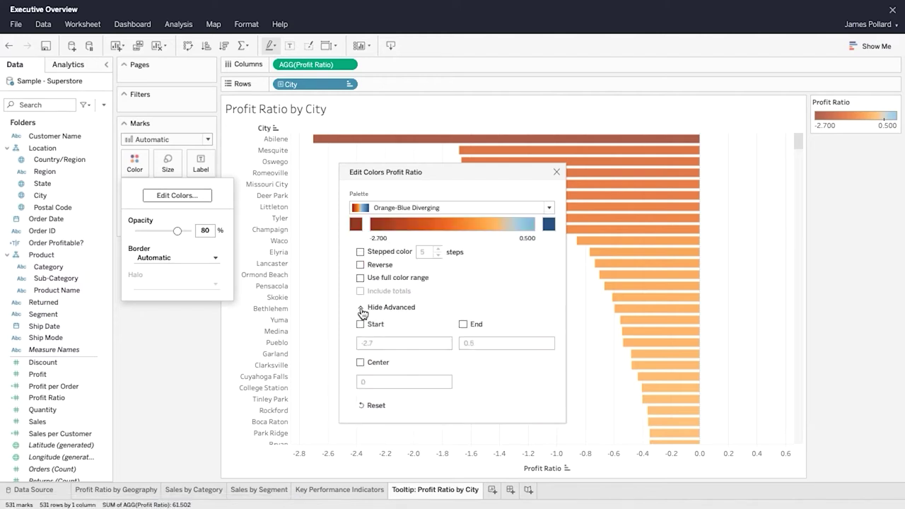
left_click(360, 324)
triple_click(446, 342)
key("BackSpace")
type("-0")
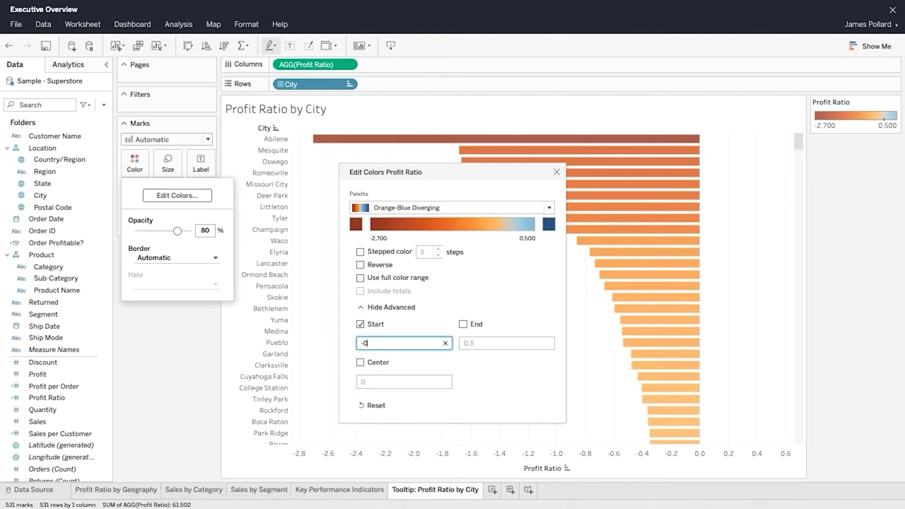
type(".5")
left_click(463, 324)
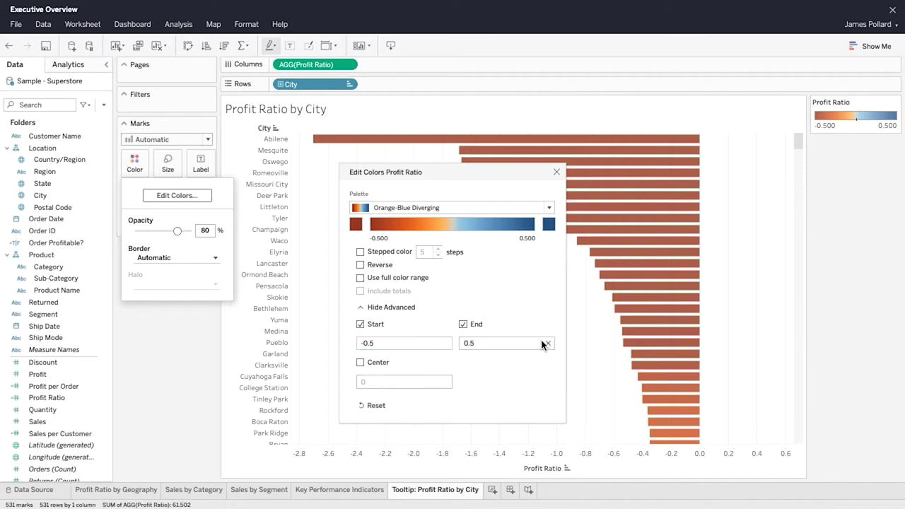
left_click(361, 362)
left_click(557, 173)
left_click(195, 346)
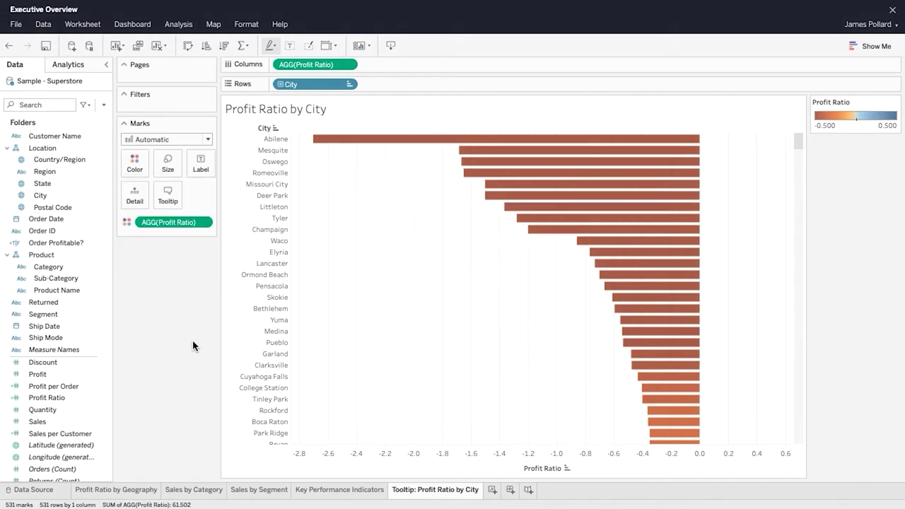
Step: Label bars with Profit Ratio as one-decimal percentages and hide the Profit Ratio axis header
left_click(195, 167)
left_click(198, 188)
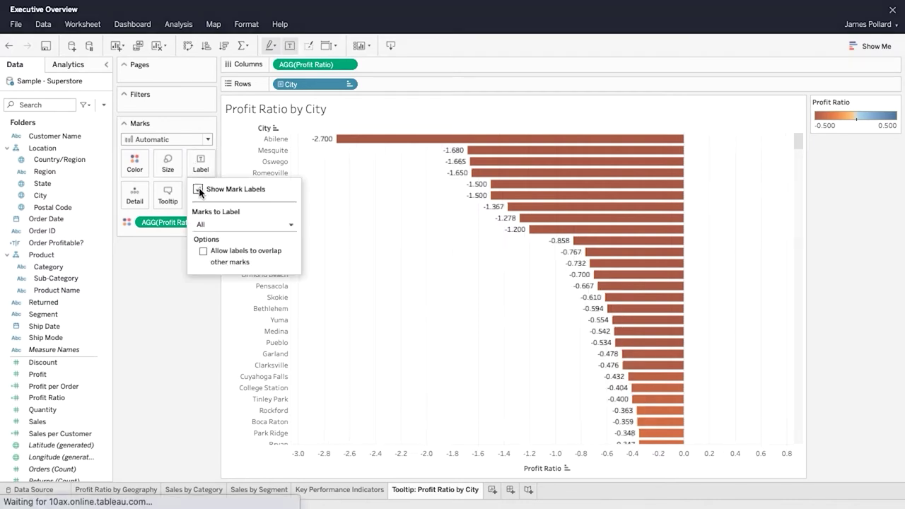
left_click(163, 262)
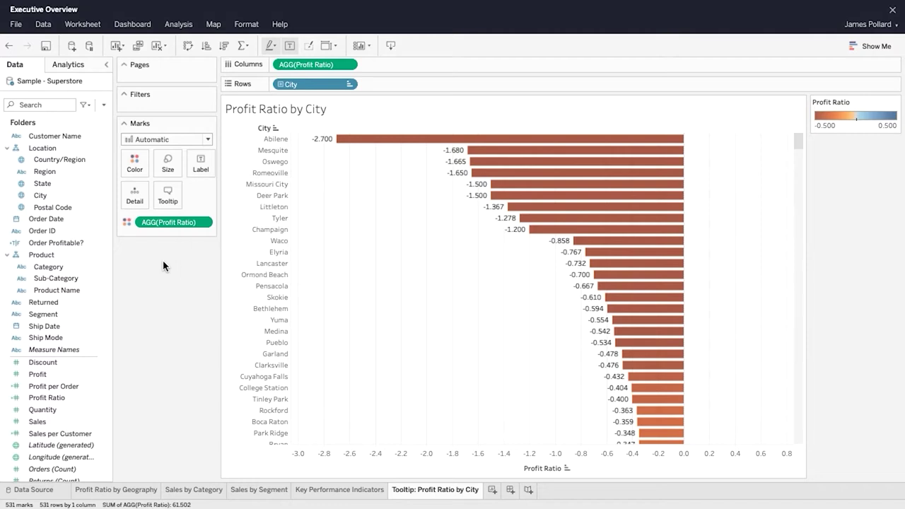
left_click(207, 223)
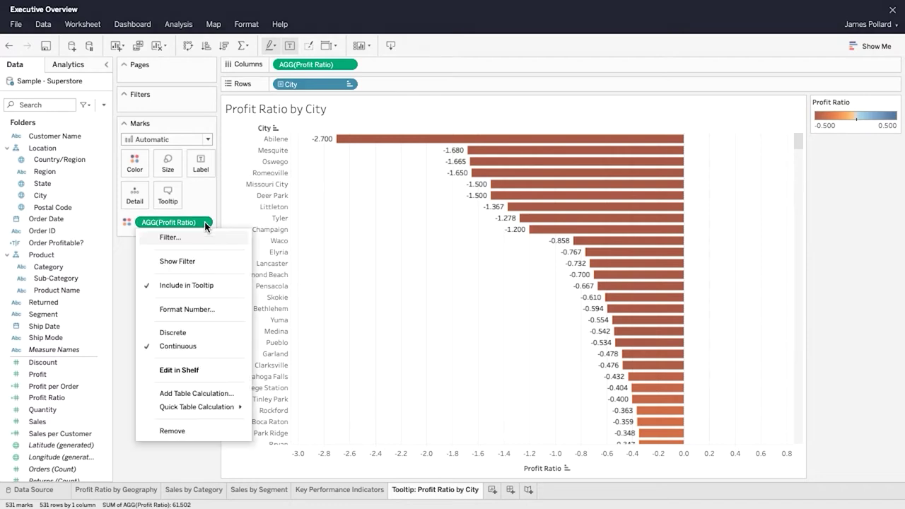
left_click(215, 309)
left_click(150, 286)
left_click(166, 328)
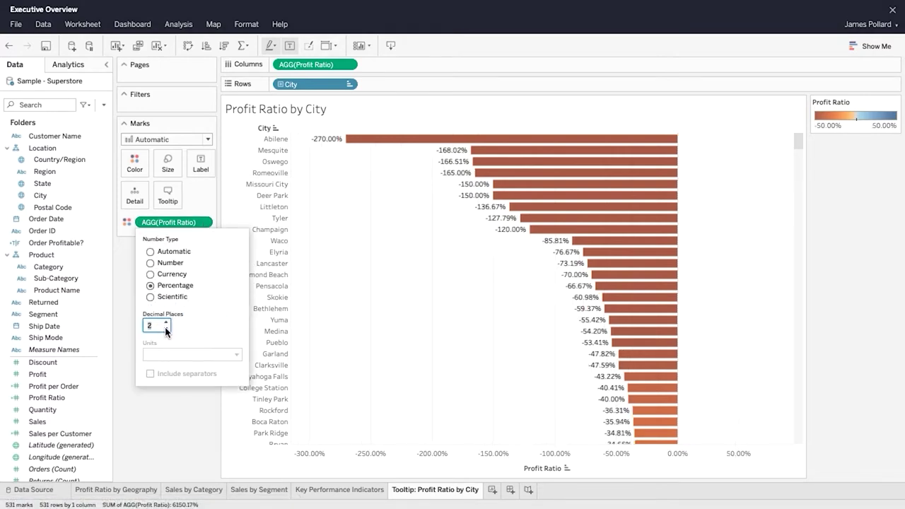
left_click(123, 338)
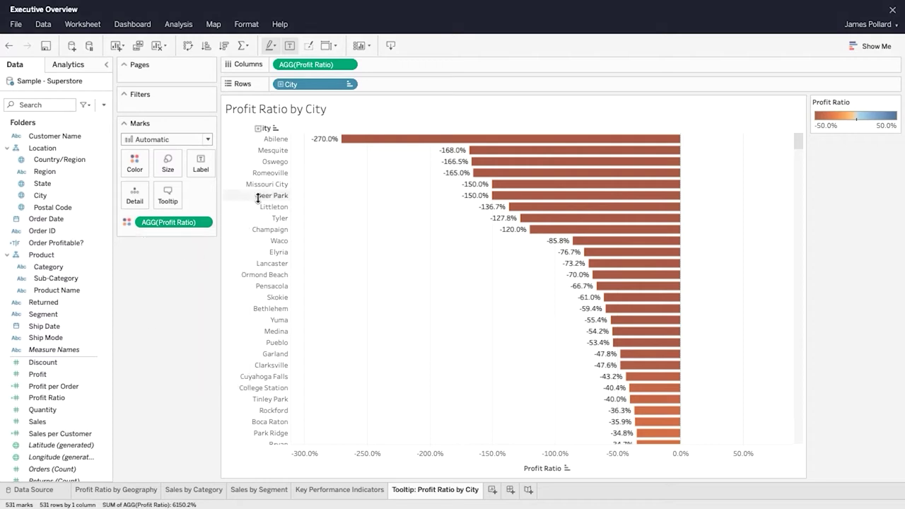
left_click(349, 65)
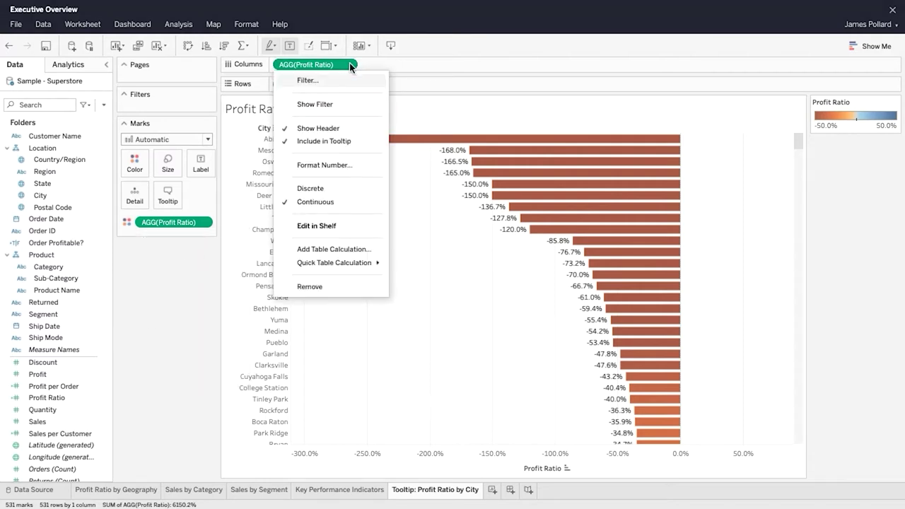
left_click(350, 127)
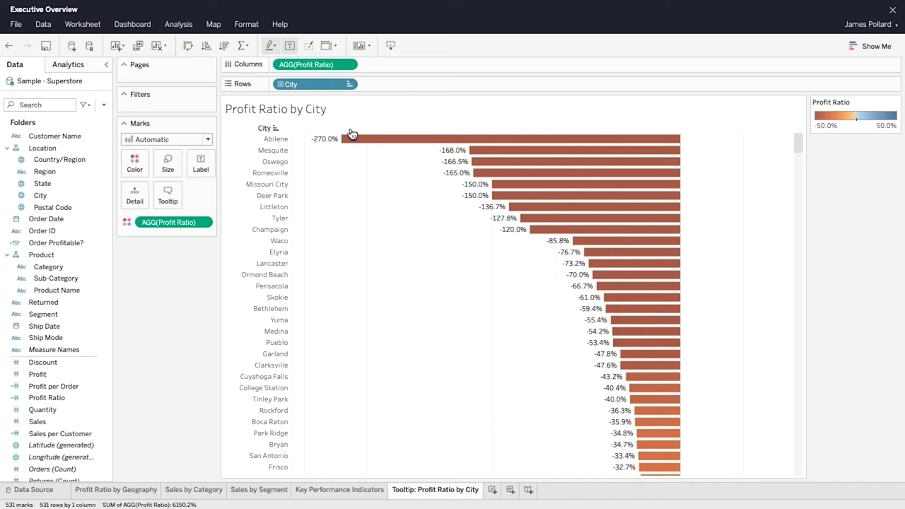
Step: Disable tooltips on the city chart, save, and switch to the Profit Ratio by Geography sheet
mouse_move(354, 139)
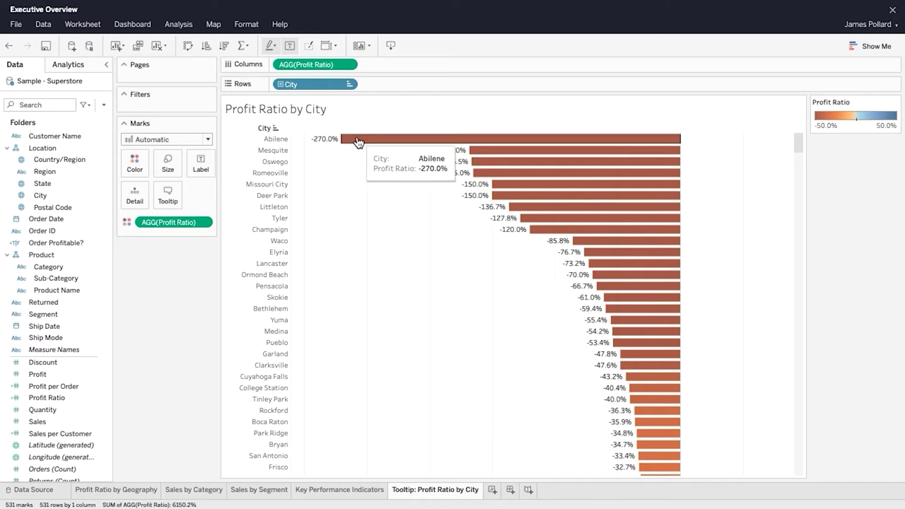
left_click(170, 197)
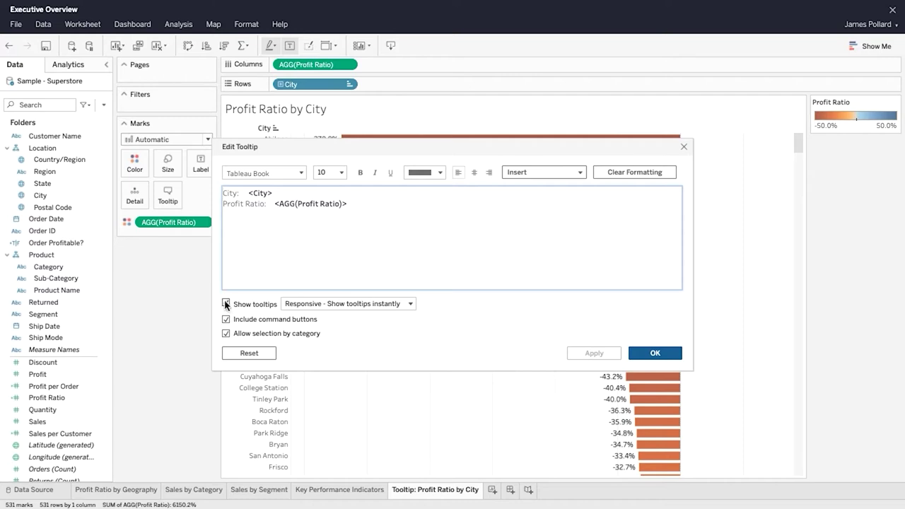
left_click(227, 304)
left_click(655, 353)
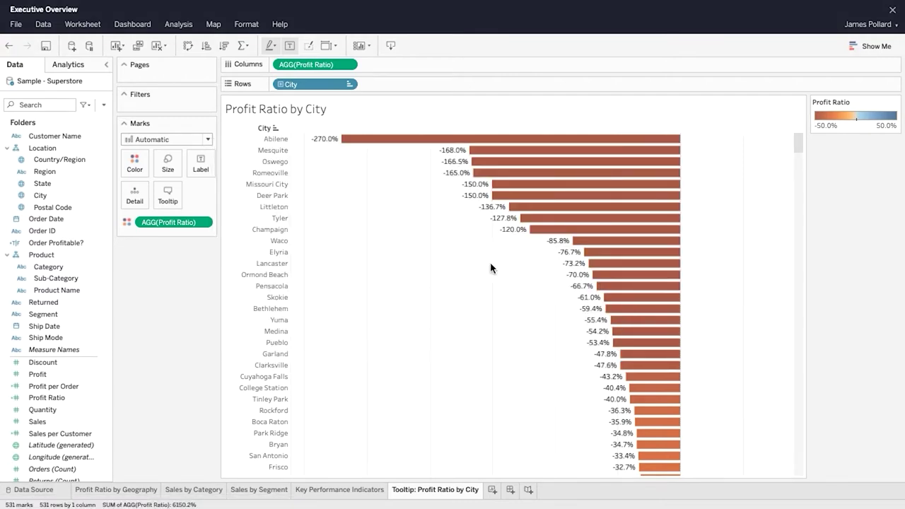
left_click(46, 46)
left_click(126, 490)
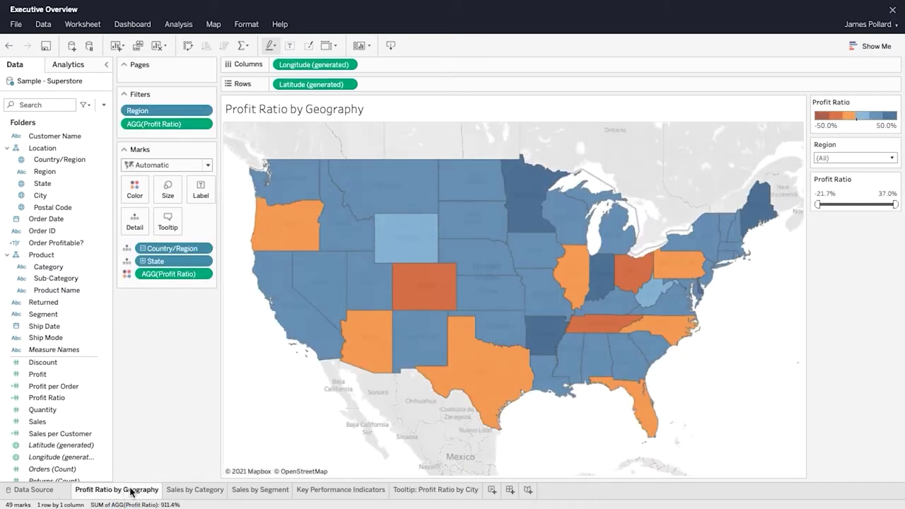
Step: Replace the map tooltip with State, AGG(Profit Ratio) and the embedded 'Tooltip: Profit Ratio by City' sheet
mouse_move(275, 316)
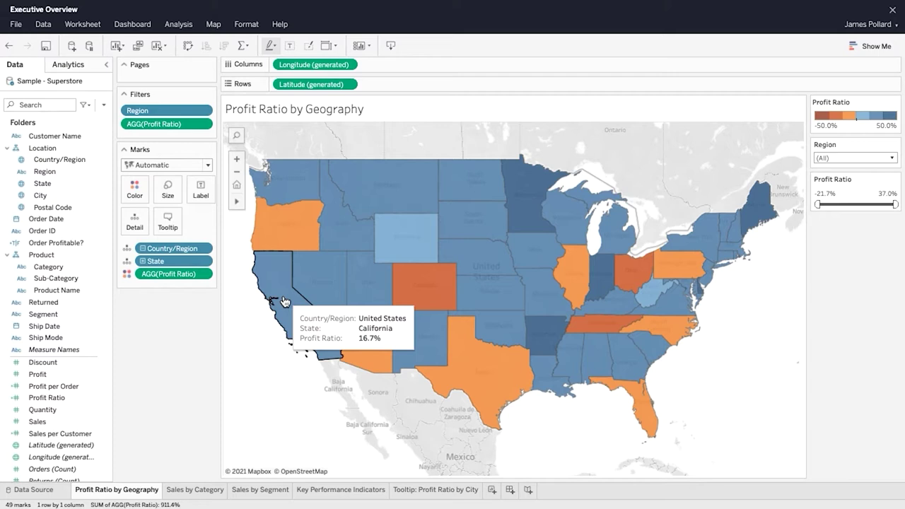
left_click(168, 225)
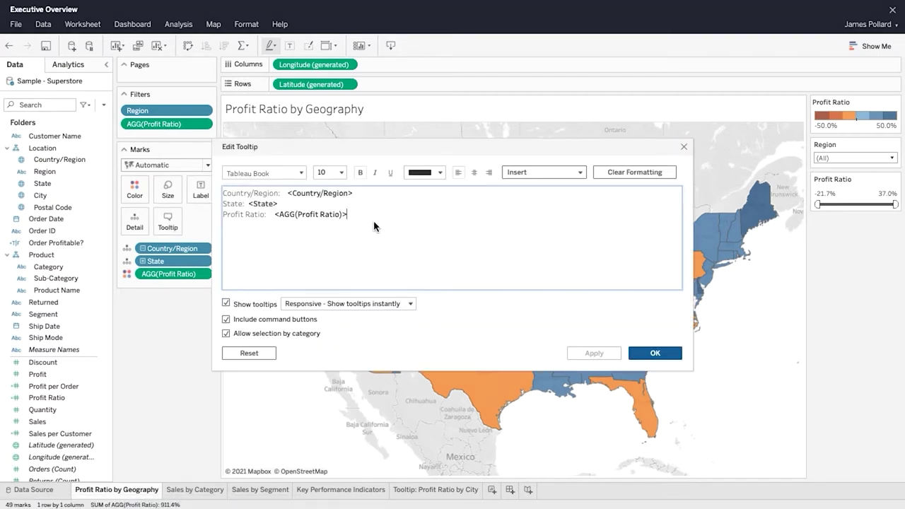
left_click_drag(374, 225, 222, 191)
key("BackSpace")
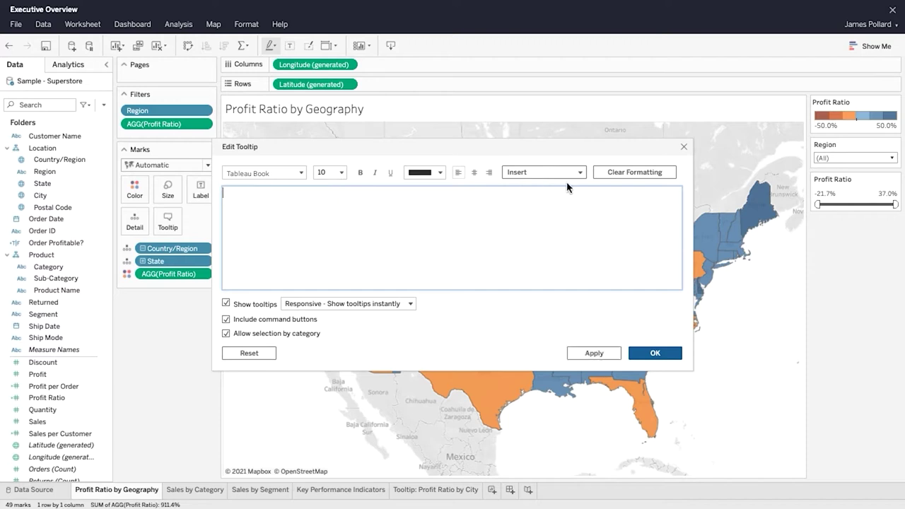
left_click(566, 174)
left_click(578, 429)
left_click(580, 173)
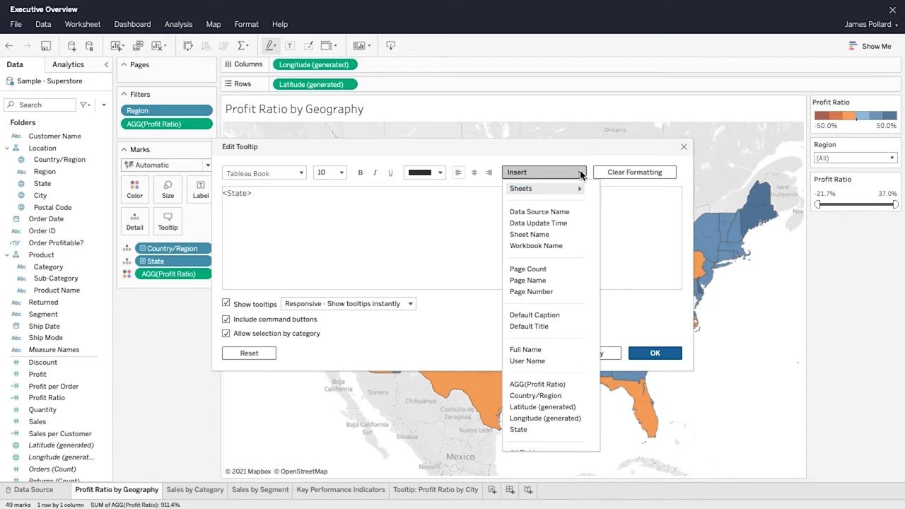
left_click(582, 385)
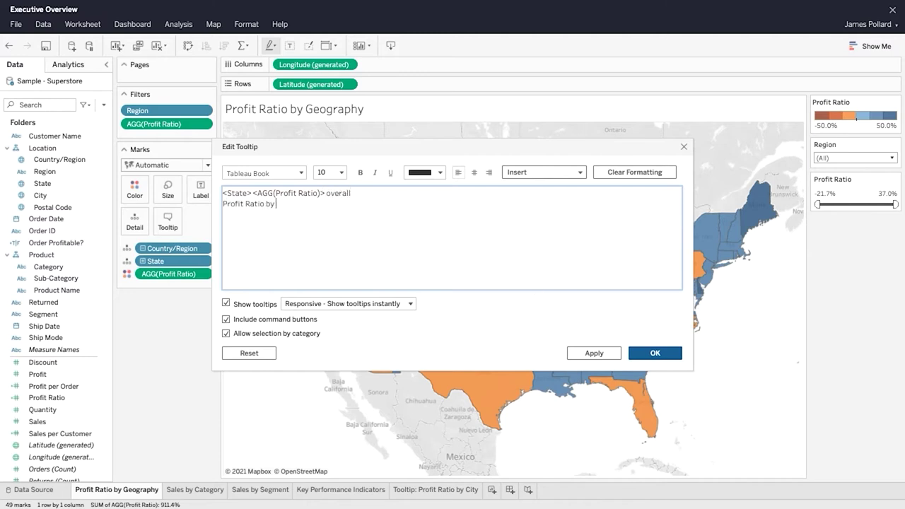
left_click(581, 174)
mouse_move(581, 191)
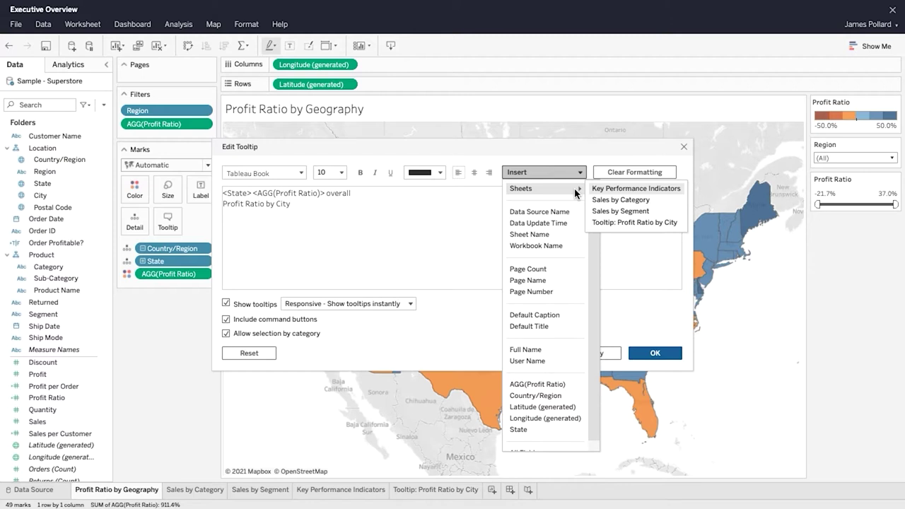
left_click(637, 222)
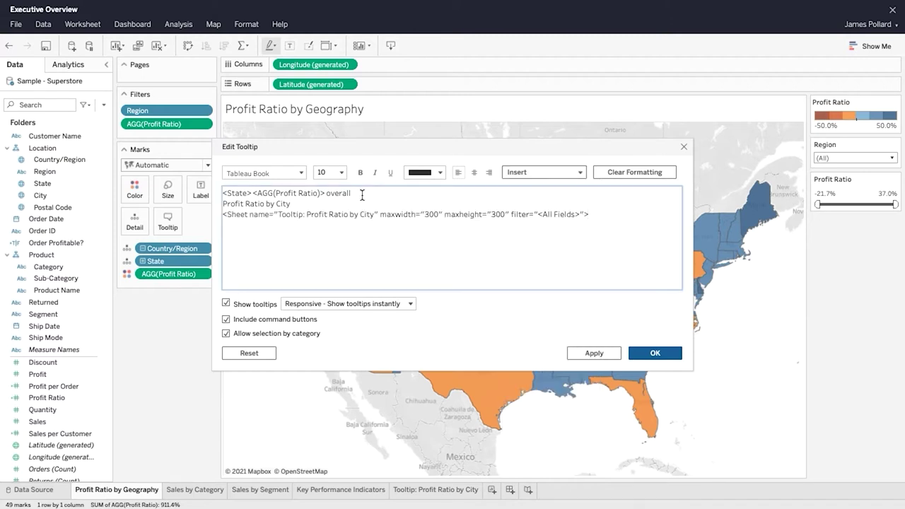
Step: Make the state line bold at size 12, italicize the ratio, and disable selection by category
left_click_drag(362, 195, 377, 195)
left_click(330, 172)
left_click(337, 238)
left_click(283, 172)
left_click(293, 225)
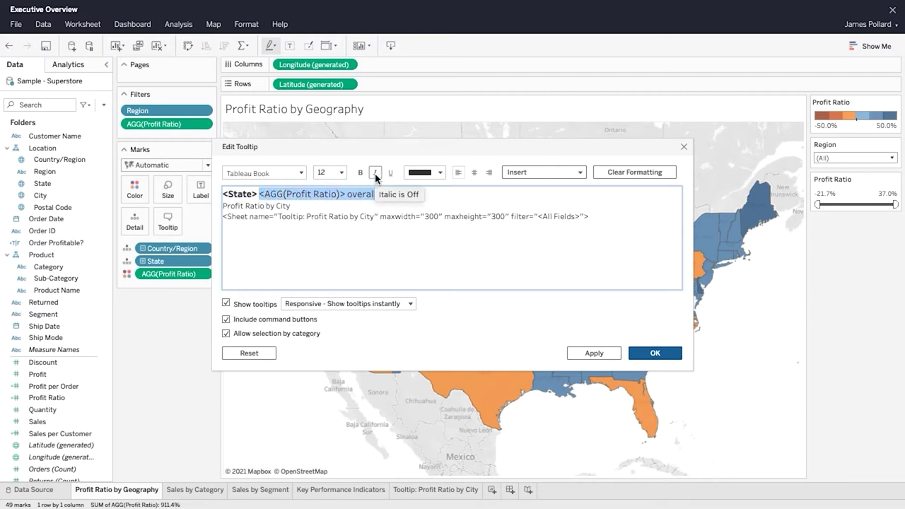
left_click(375, 172)
left_click(424, 193)
left_click(226, 333)
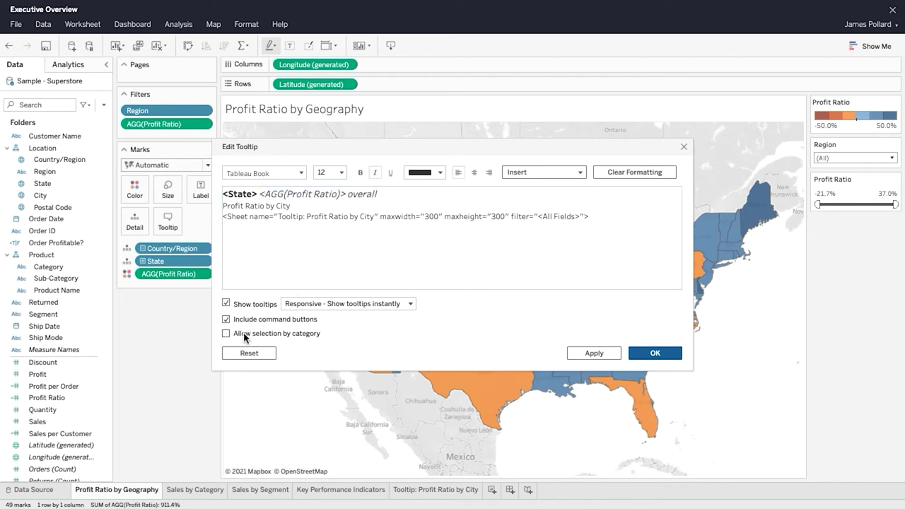
left_click(671, 354)
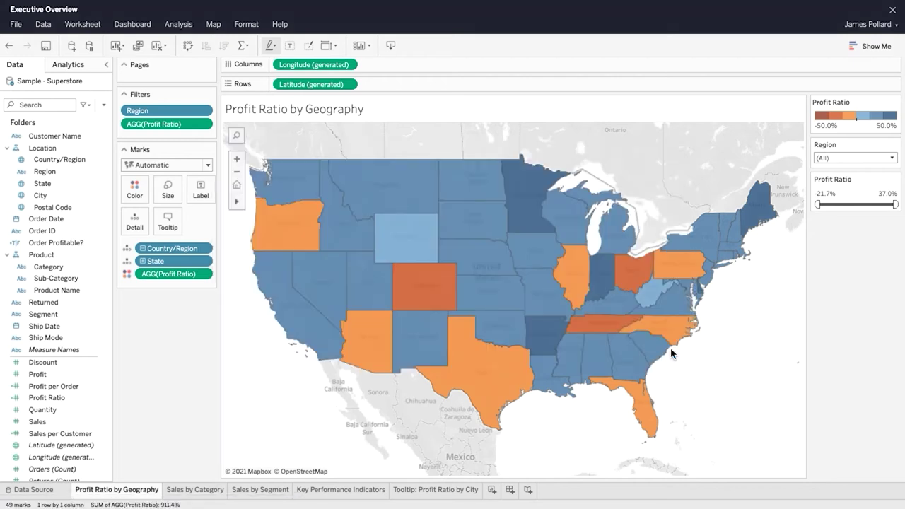
Step: Check the new state tooltip with its italic ratio and city bars on the map
mouse_move(664, 344)
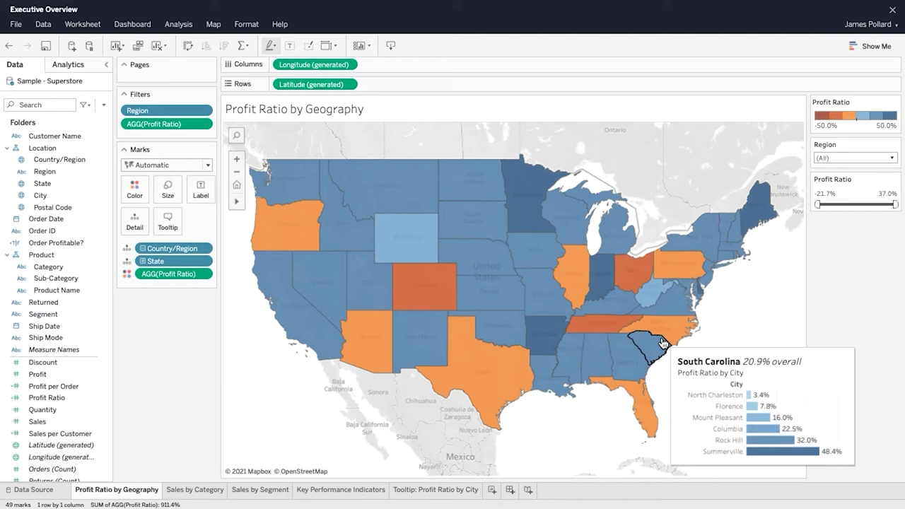
mouse_move(629, 356)
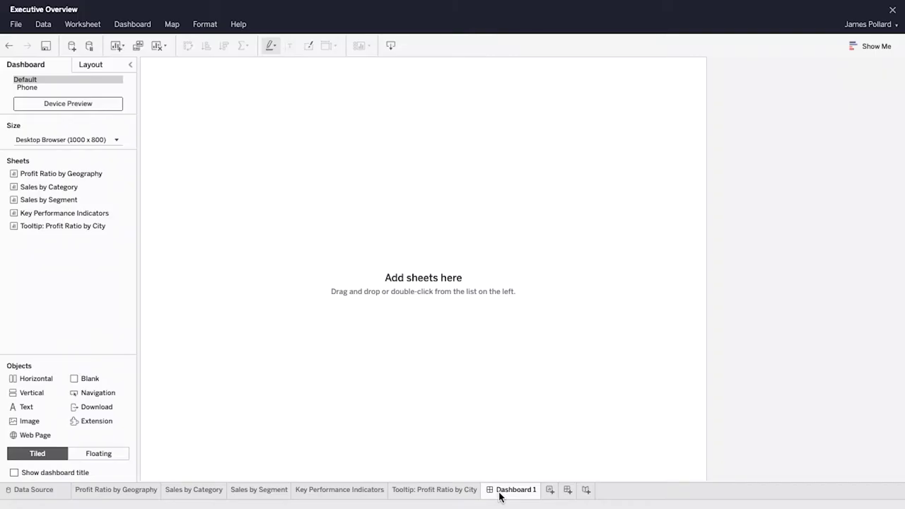
Step: Rename Dashboard 1 to 'Executive Overview'
right_click(512, 494)
left_click(539, 375)
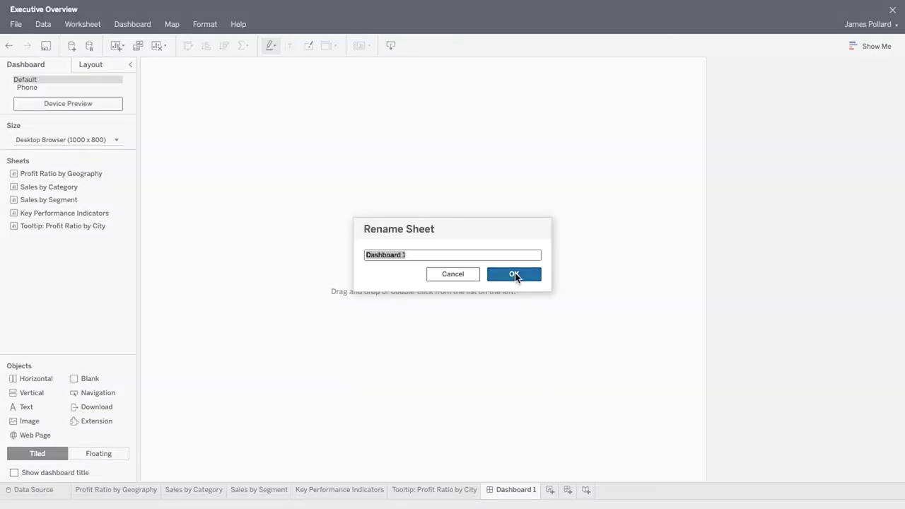
type("Executive Overview")
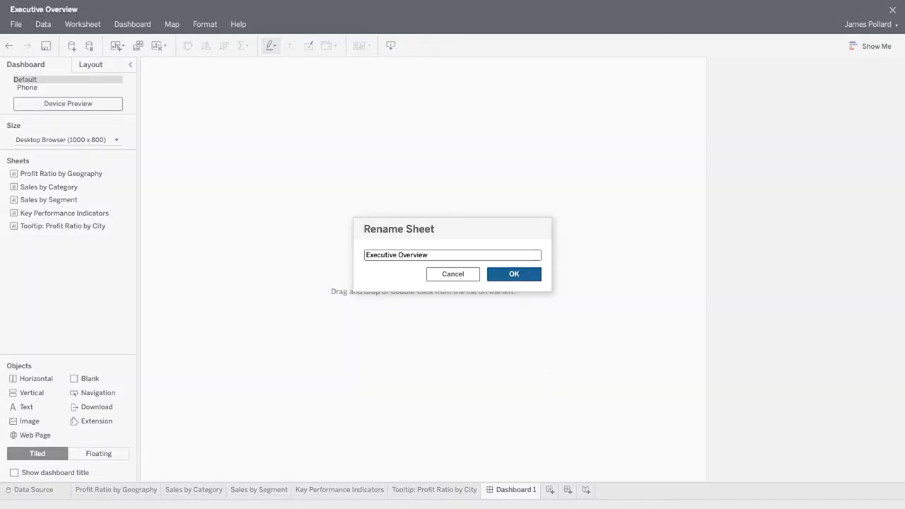
left_click(523, 275)
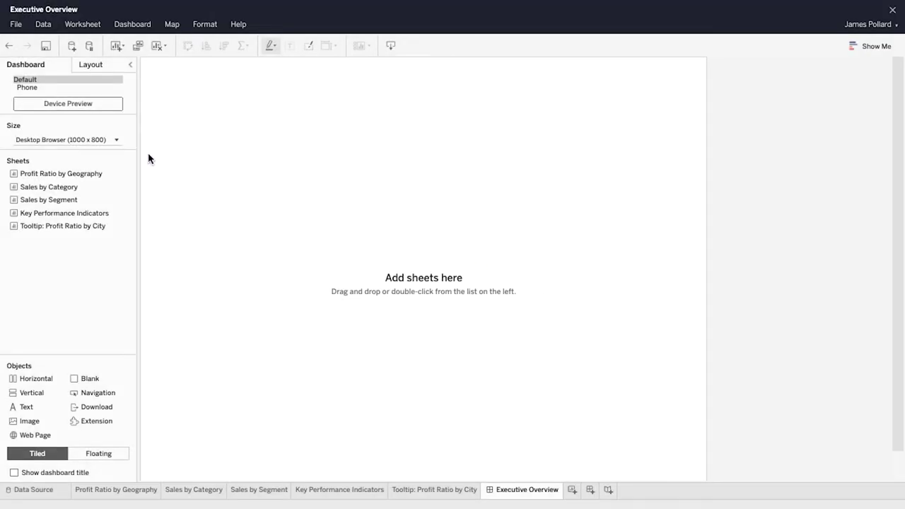
Step: Set the dashboard size to Automatic and keep new objects tiled
left_click(116, 141)
left_click(138, 169)
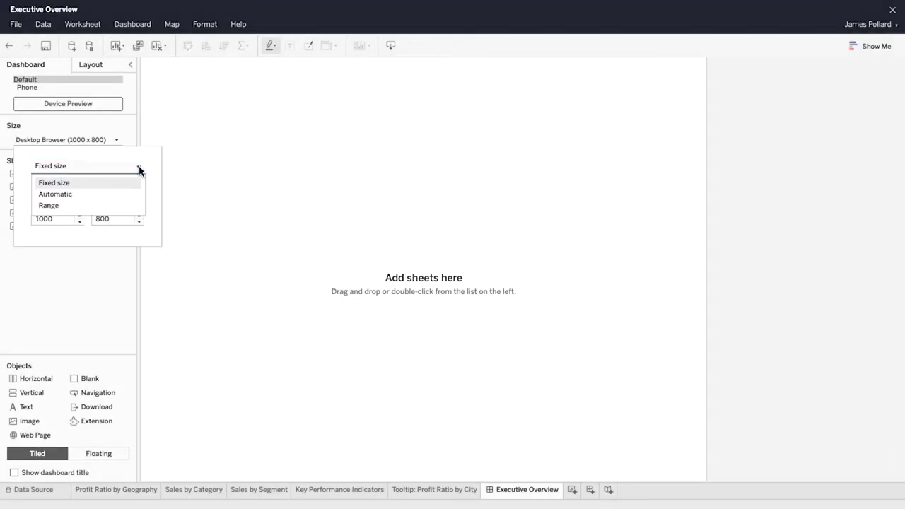
left_click(139, 170)
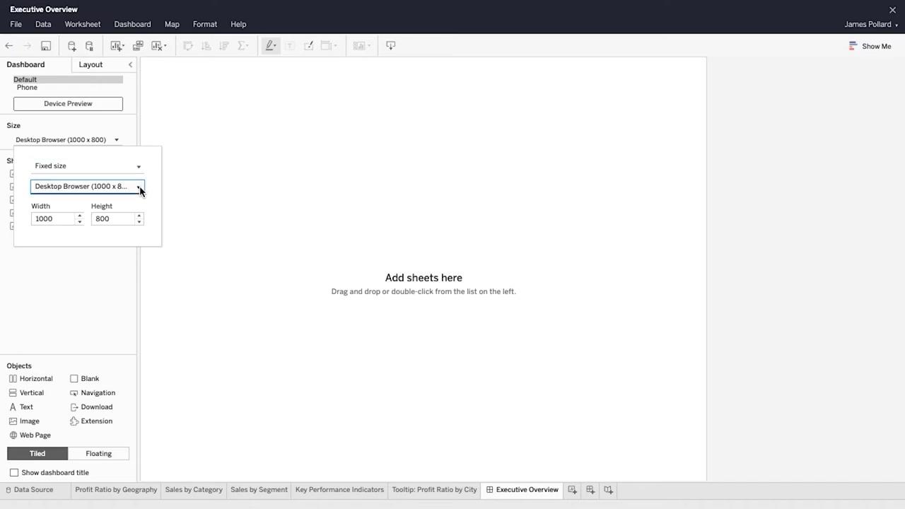
left_click(139, 188)
left_click(140, 188)
left_click(138, 169)
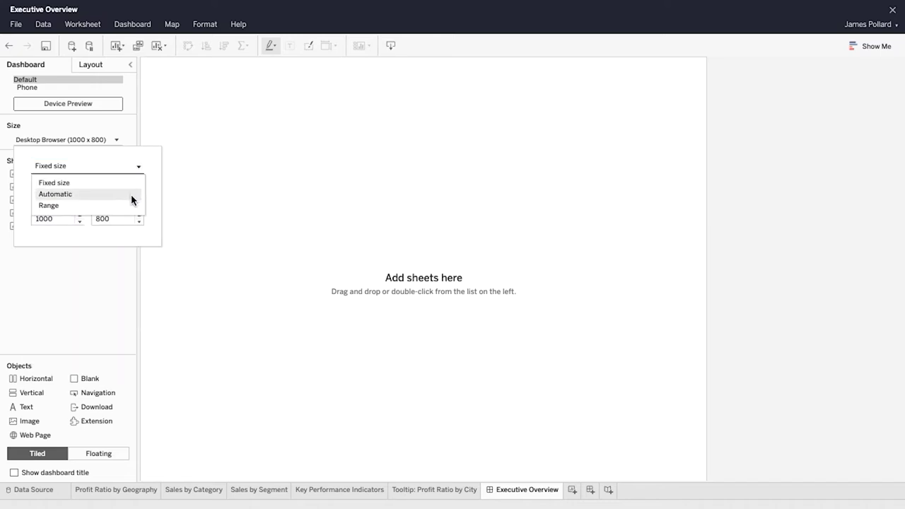
left_click(131, 194)
left_click(211, 213)
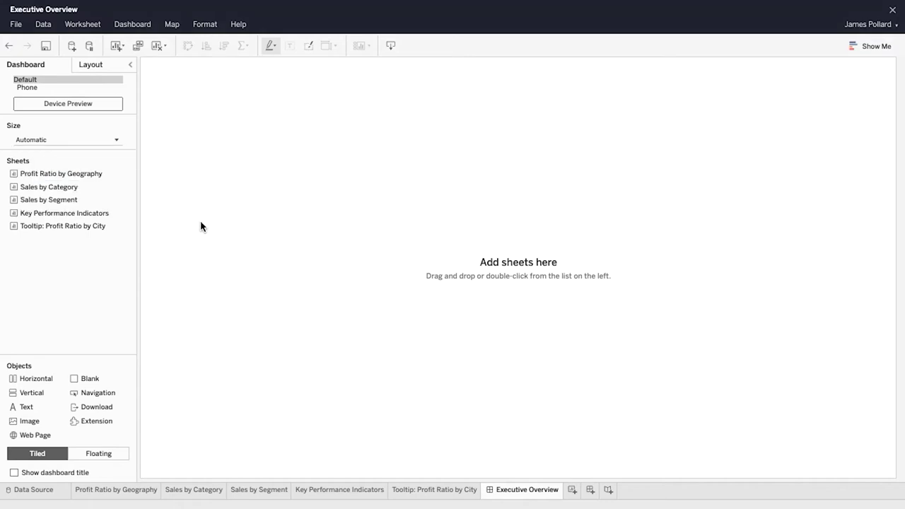
left_click(56, 456)
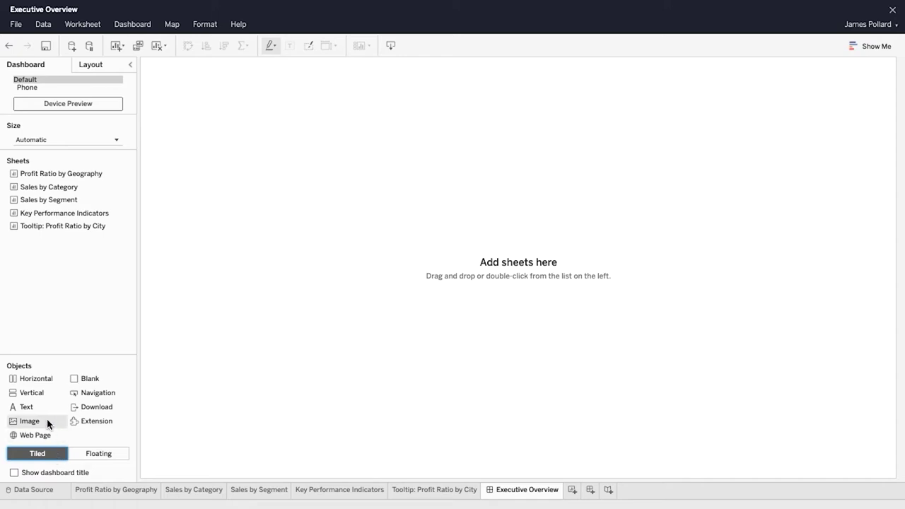
Step: Place the KPI table on top with the Profit Ratio by Geography map below it
left_click_drag(36, 398, 177, 353)
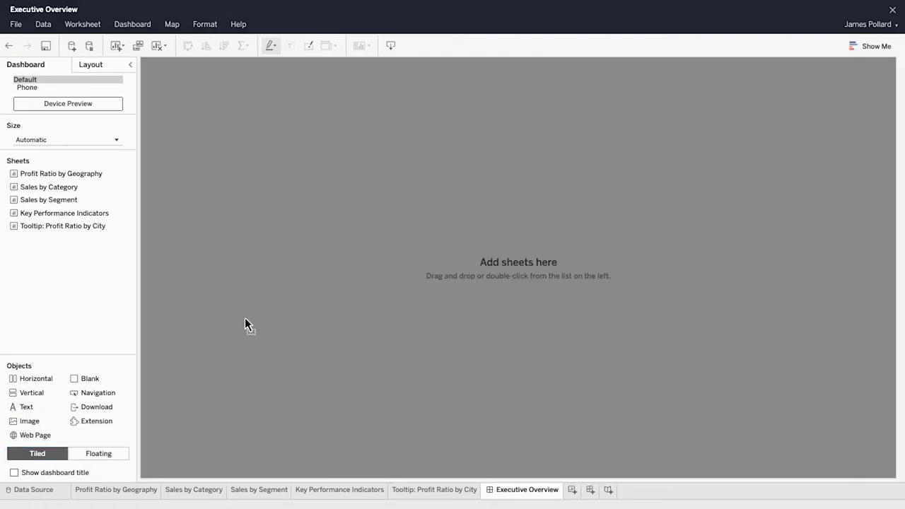
left_click_drag(246, 320, 248, 324)
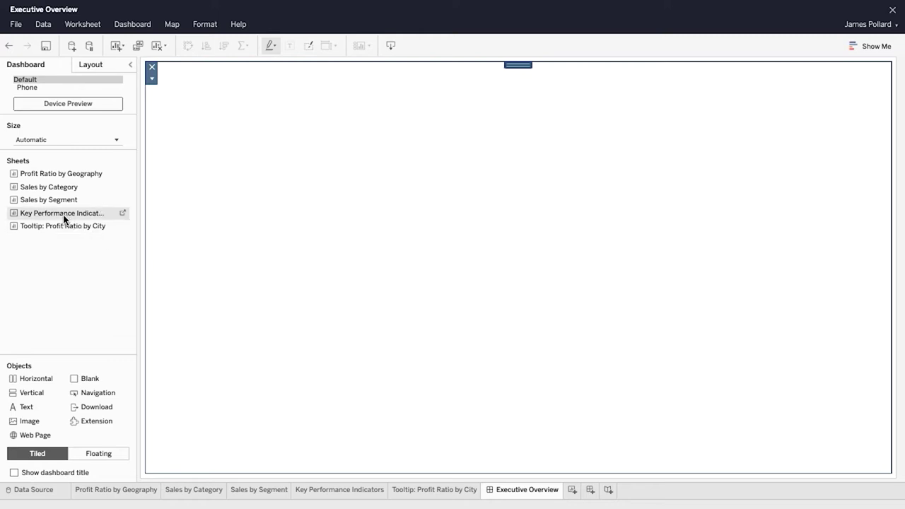
left_click_drag(63, 220, 275, 205)
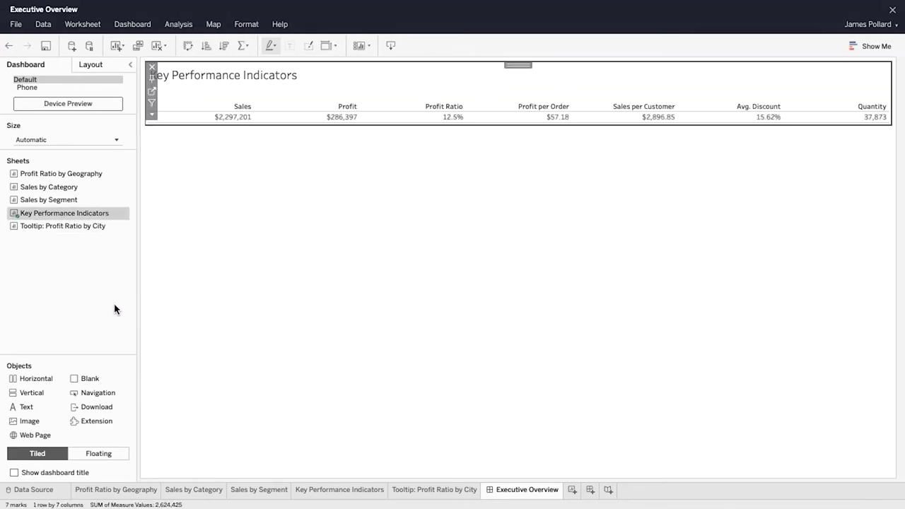
left_click_drag(36, 379, 164, 326)
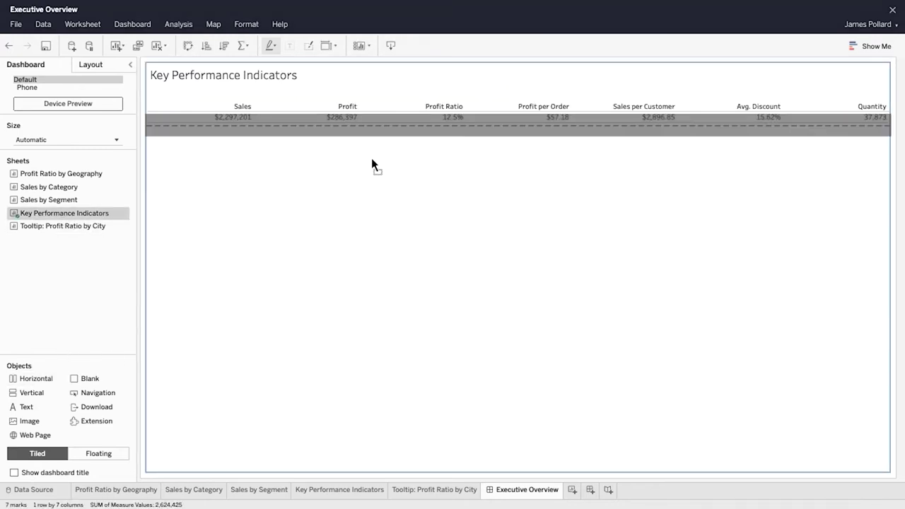
left_click_drag(372, 160, 370, 162)
left_click_drag(52, 174, 291, 209)
Step: Add Sales by Segment and Sales by Category side by side beneath the map
mouse_move(236, 260)
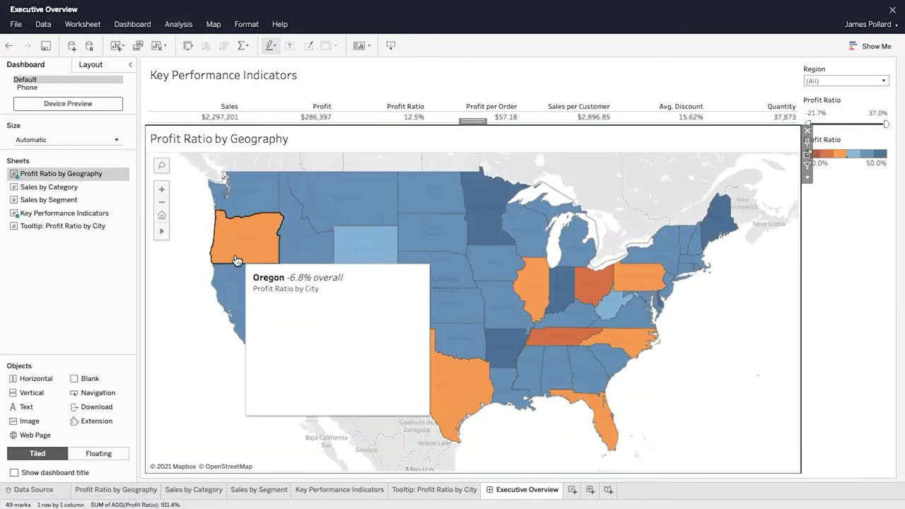
left_click_drag(40, 379, 330, 402)
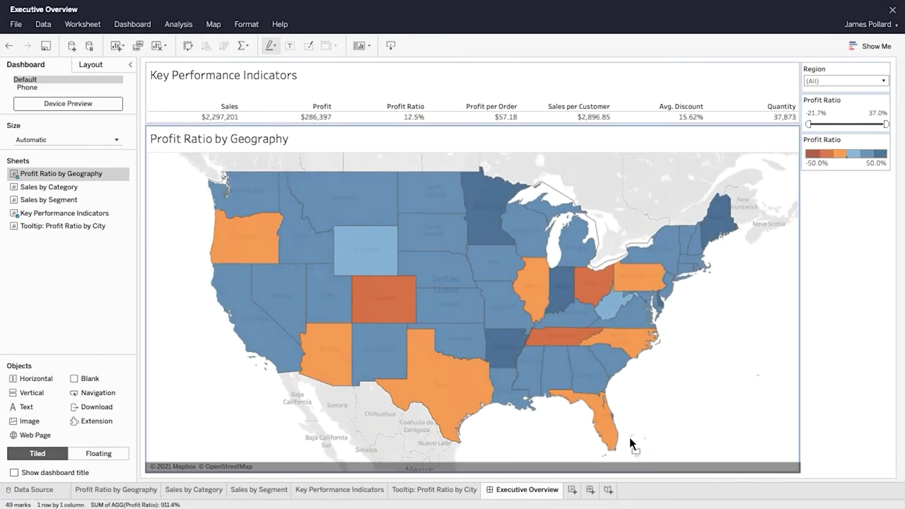
left_click_drag(630, 437, 731, 464)
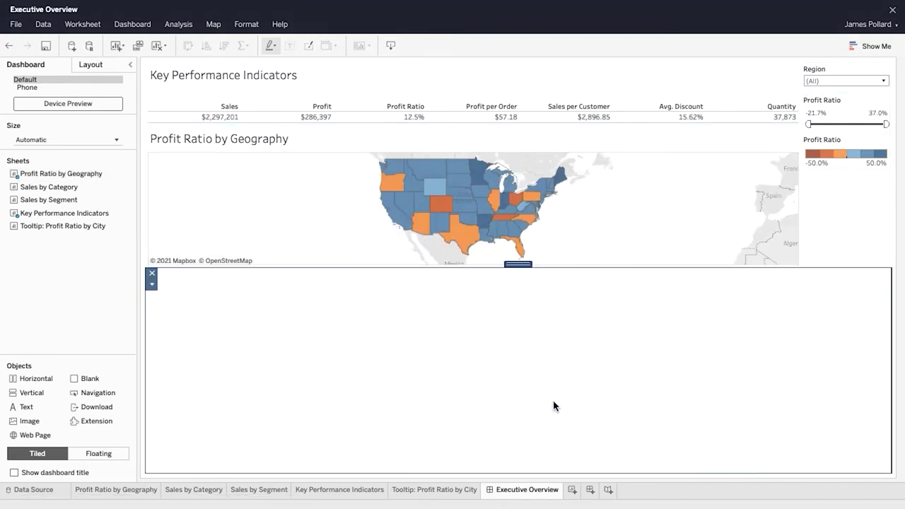
left_click_drag(68, 202, 298, 355)
left_click_drag(101, 186, 780, 371)
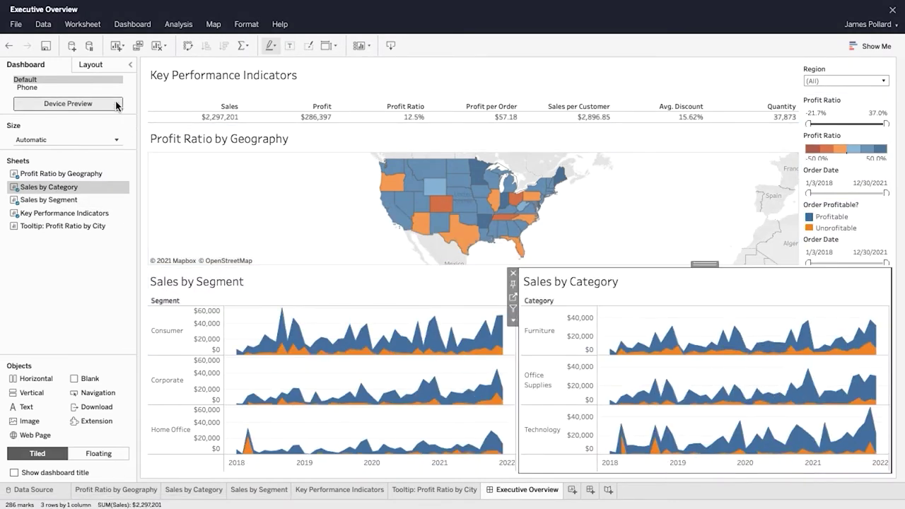
Step: Show the Layout item hierarchy with the Vertical container expanded and the side pane widened
left_click(98, 65)
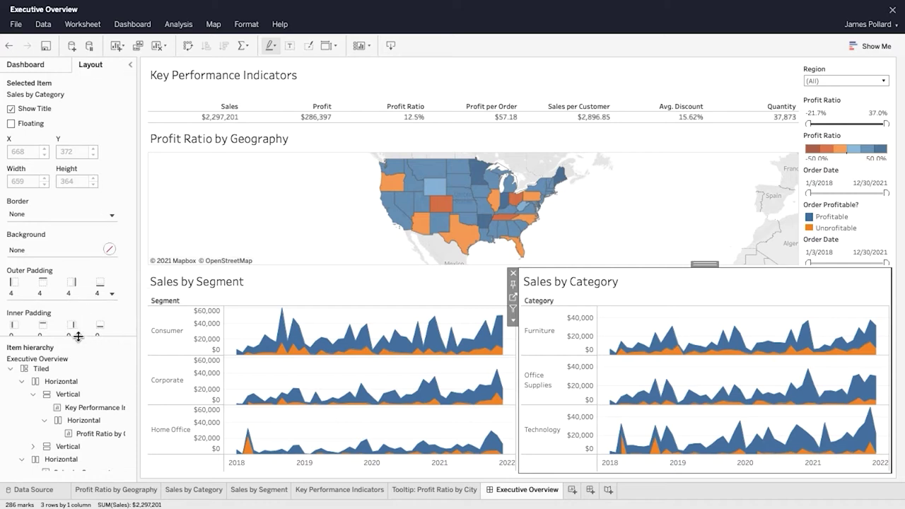
left_click_drag(77, 338, 79, 289)
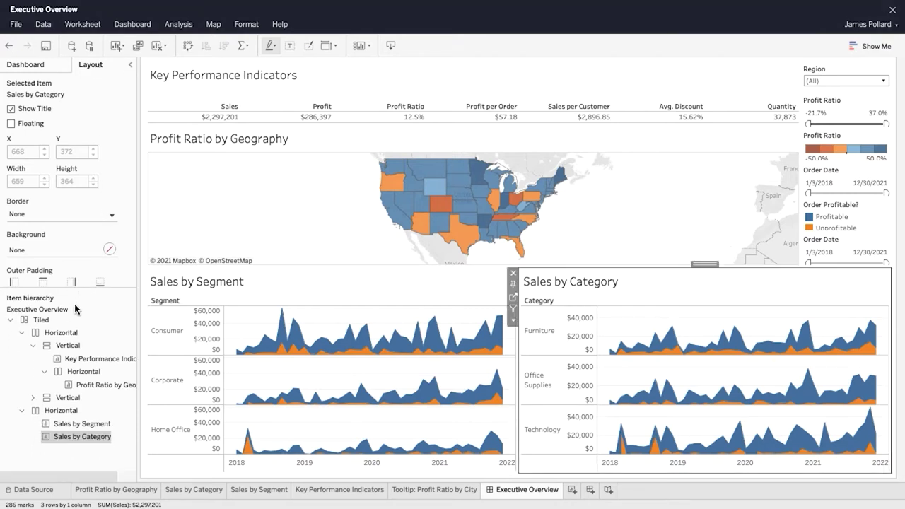
left_click(33, 398)
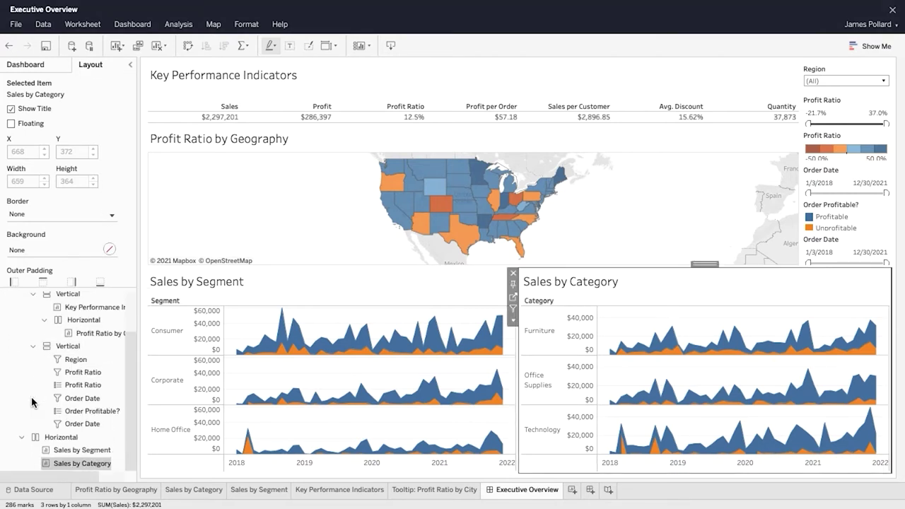
left_click_drag(139, 367, 175, 370)
left_click_drag(117, 290, 117, 246)
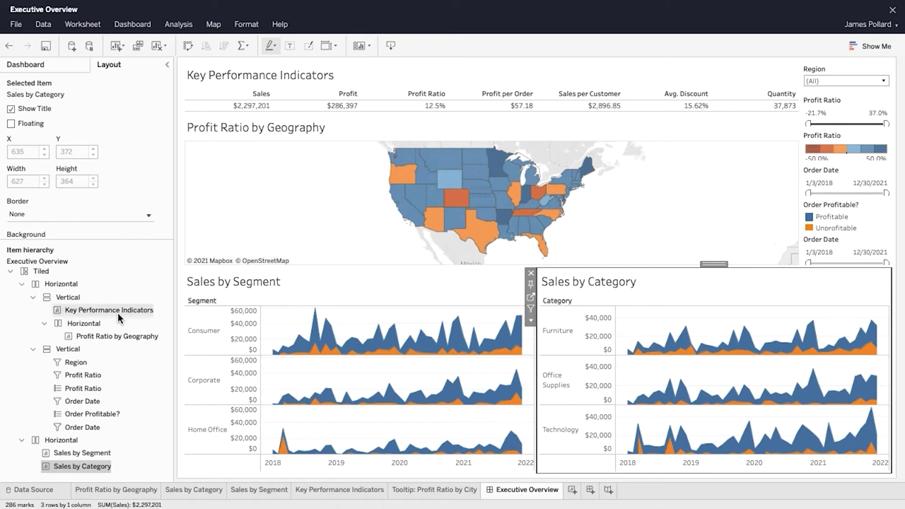
Step: Remove the Order Profitable? legend and the second Order Date filter from the dashboard
left_click(112, 416)
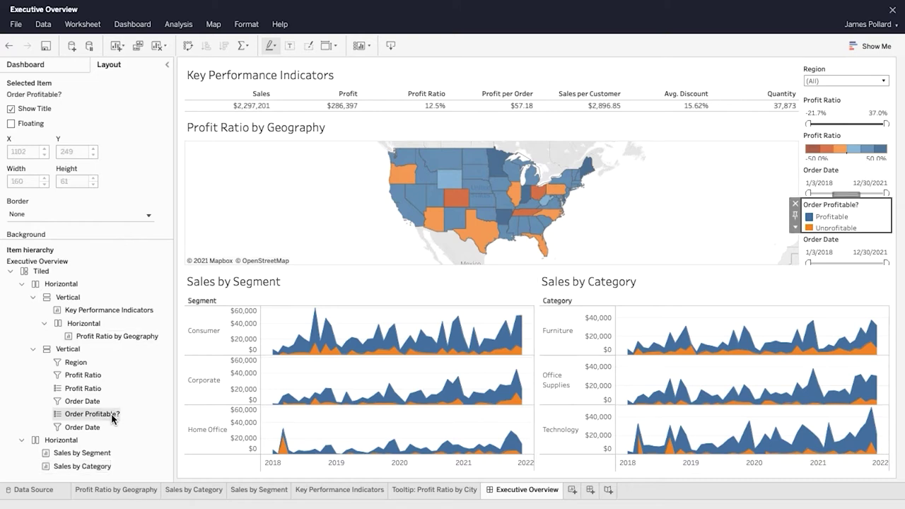
right_click(114, 418)
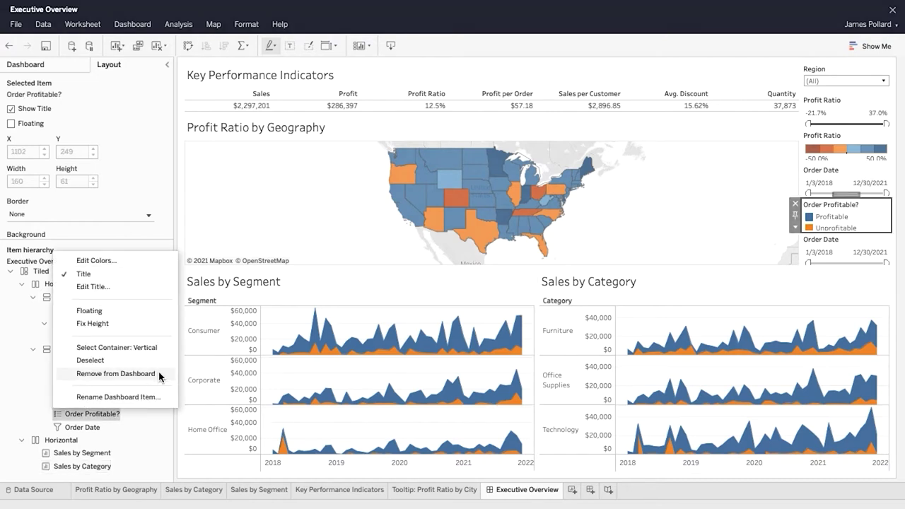
left_click(115, 374)
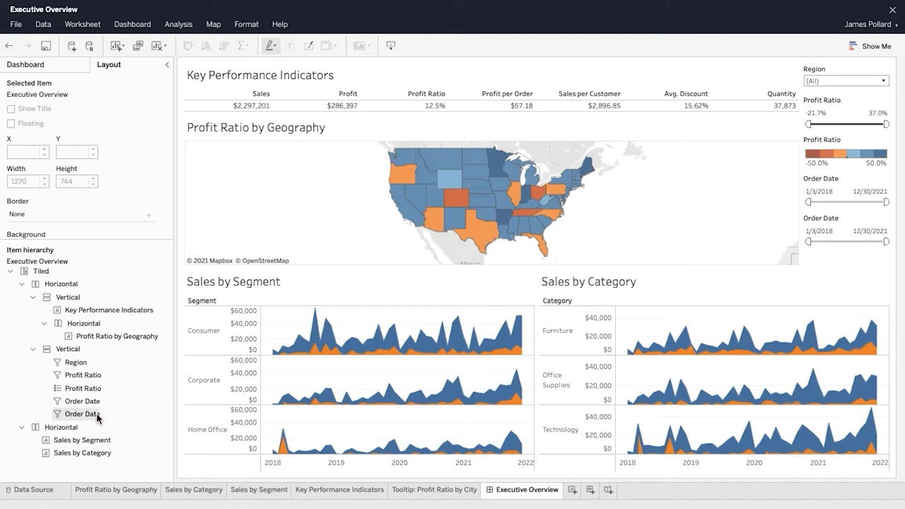
right_click(106, 414)
left_click(125, 373)
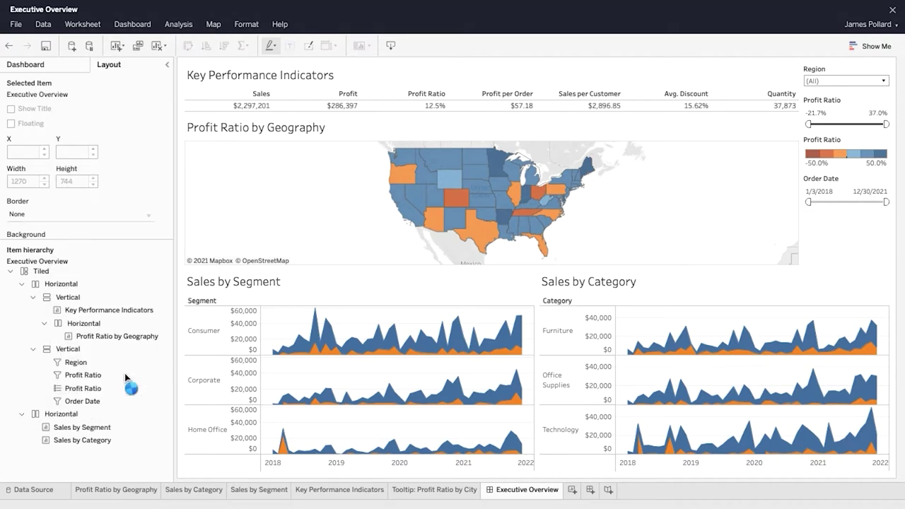
left_click(76, 401)
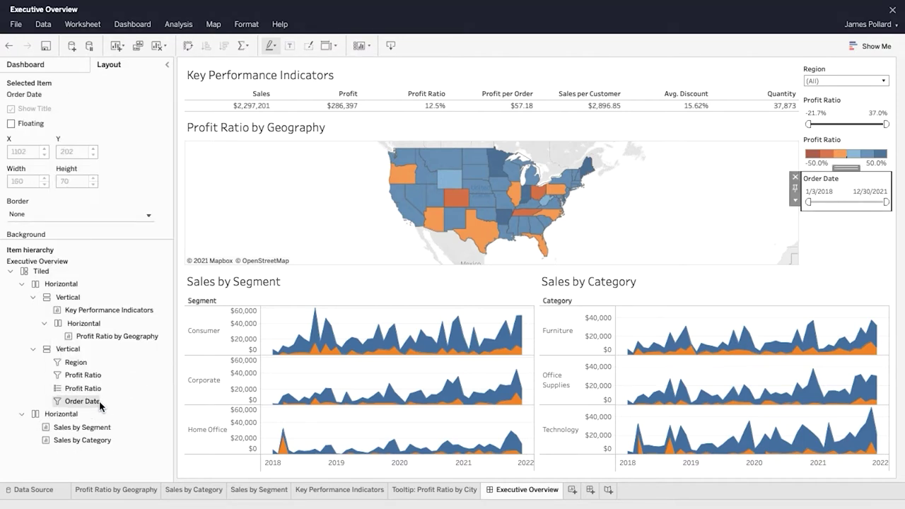
Step: Apply Order Date to all sheets using this data source, with range 1/3/2018–1/10/2022
left_click_drag(808, 202, 873, 202)
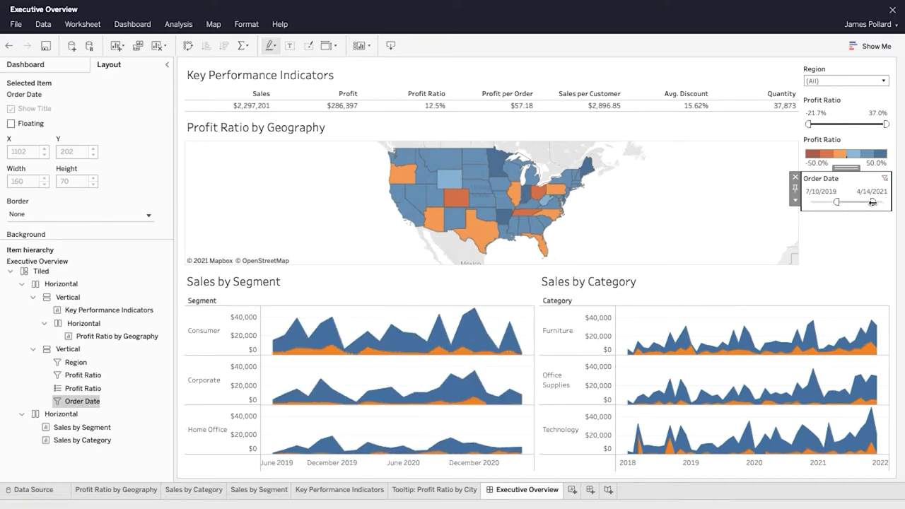
left_click(795, 200)
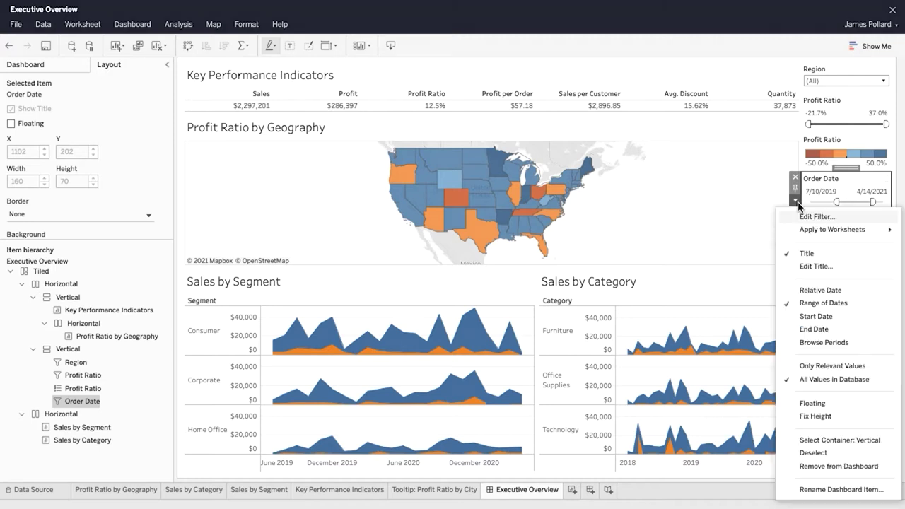
mouse_move(840, 232)
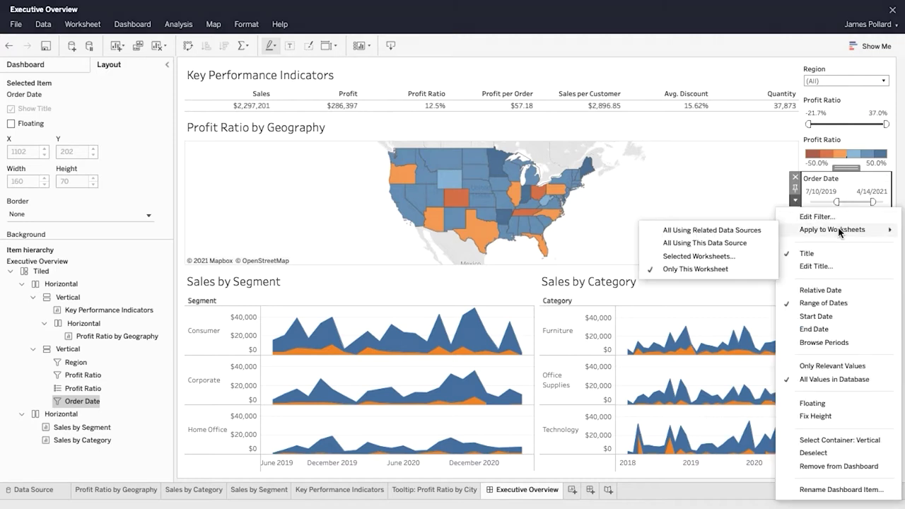
left_click(752, 247)
left_click_drag(838, 202, 806, 204)
left_click_drag(871, 202, 888, 202)
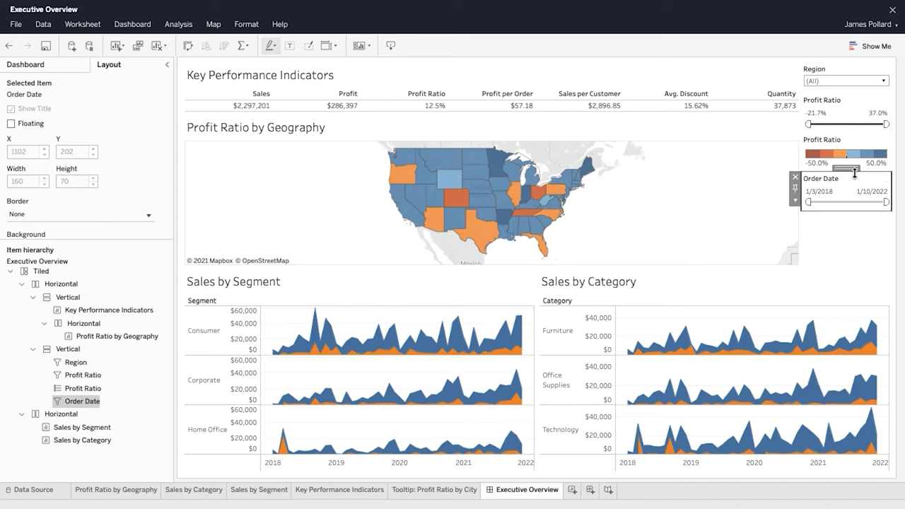
Step: Place Order Date under Region and apply Region to all sheets using related data sources
left_click_drag(849, 169, 850, 110)
left_click(846, 70)
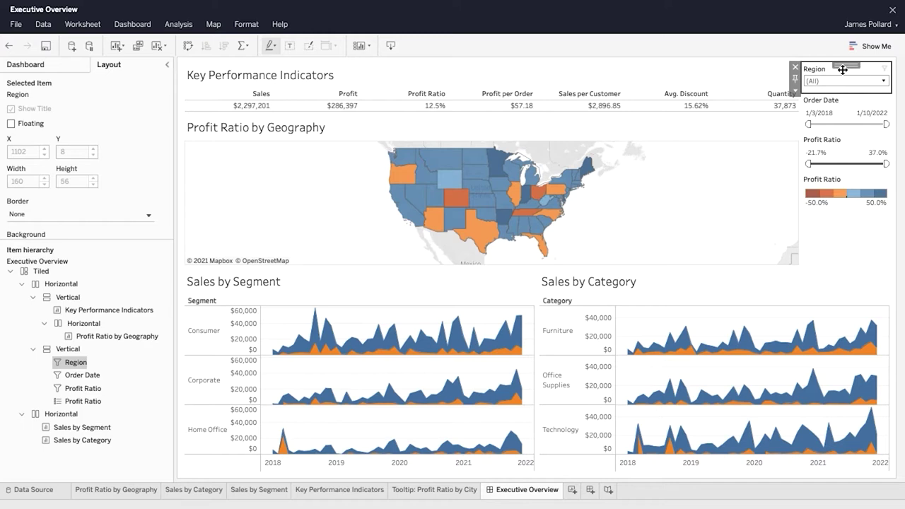
left_click(796, 90)
mouse_move(811, 120)
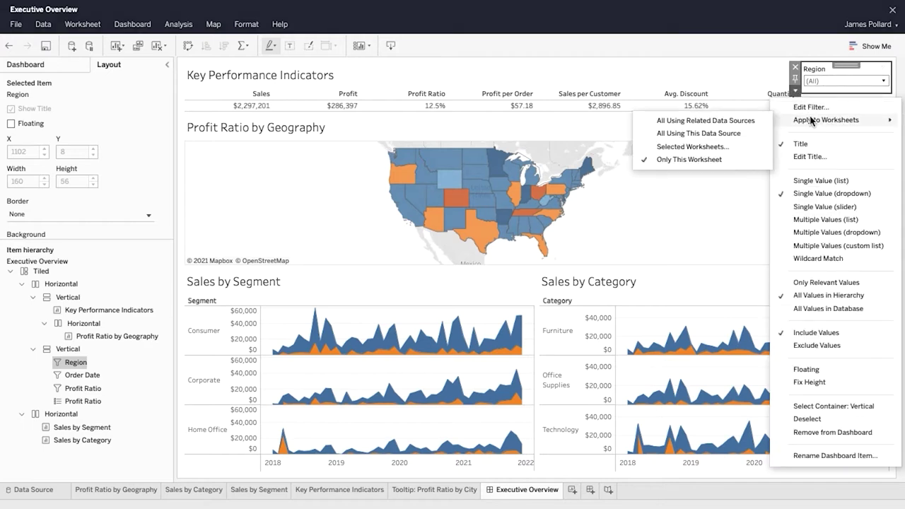
left_click(756, 125)
Step: Move the filters and legends container beside the Geography map
left_click(855, 238)
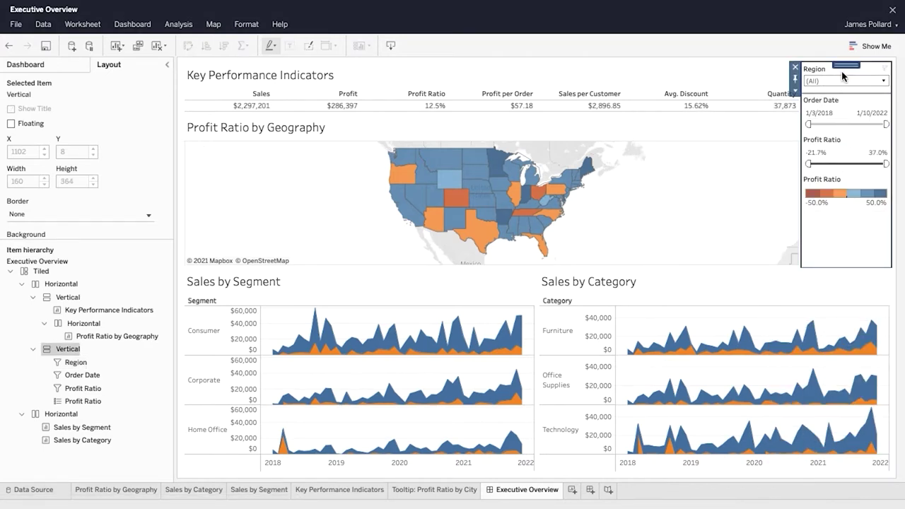
left_click_drag(843, 70, 790, 146)
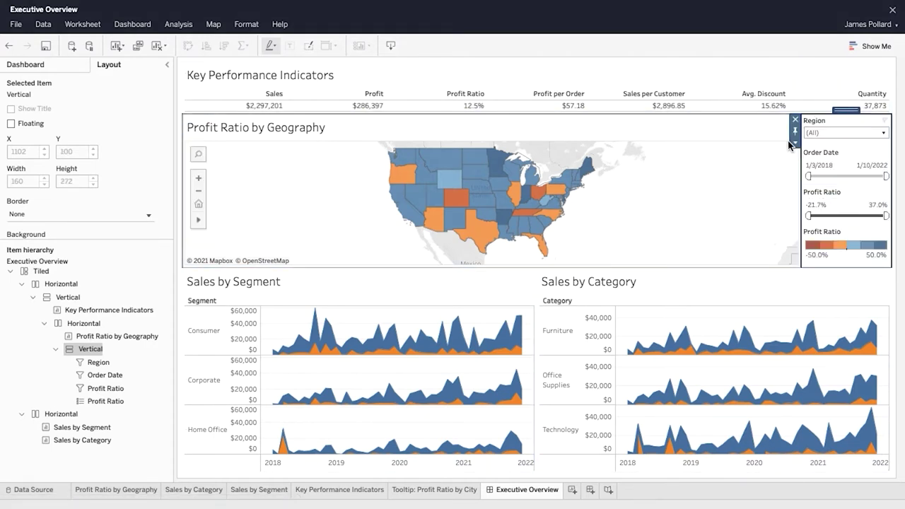
left_click(86, 264)
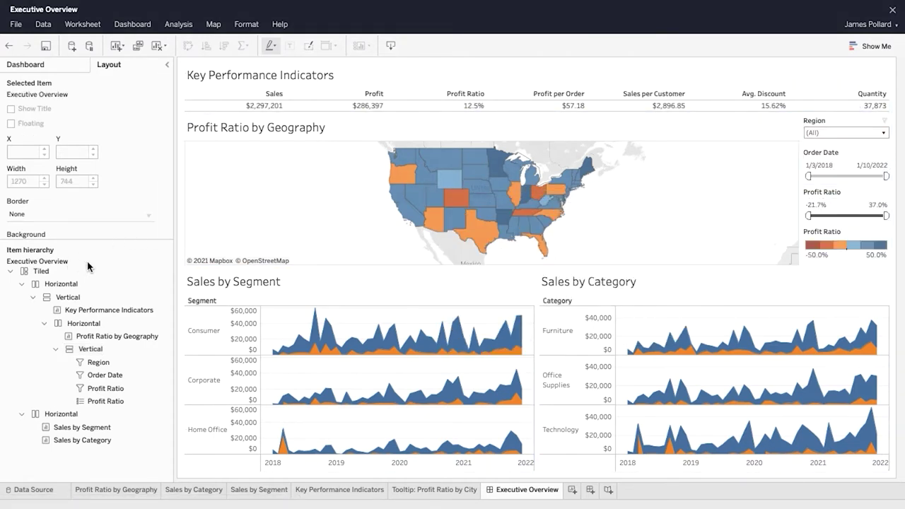
left_click(62, 69)
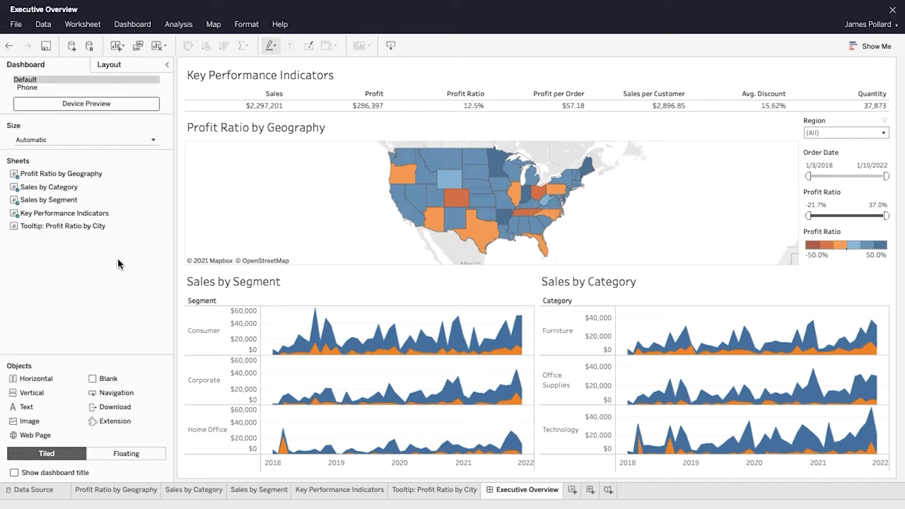
Step: Start a new dashboard filter action named State
left_click(134, 26)
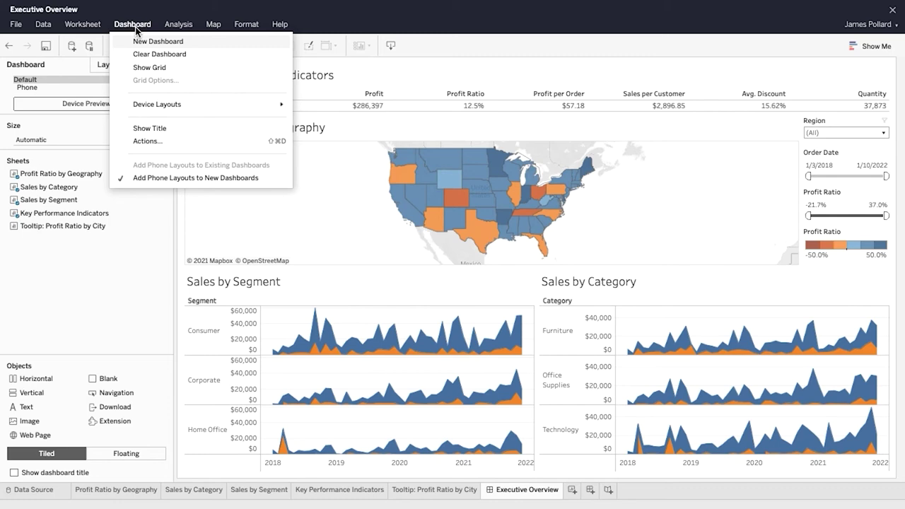
left_click(189, 142)
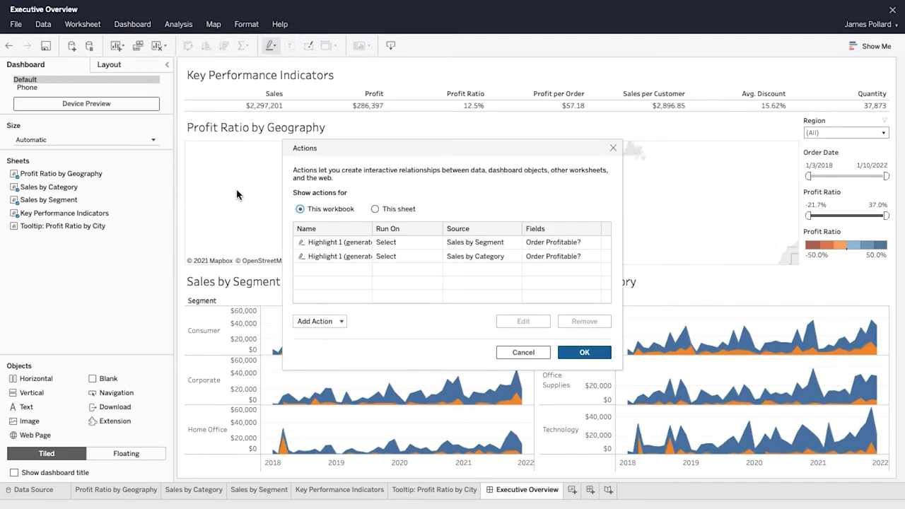
left_click(343, 321)
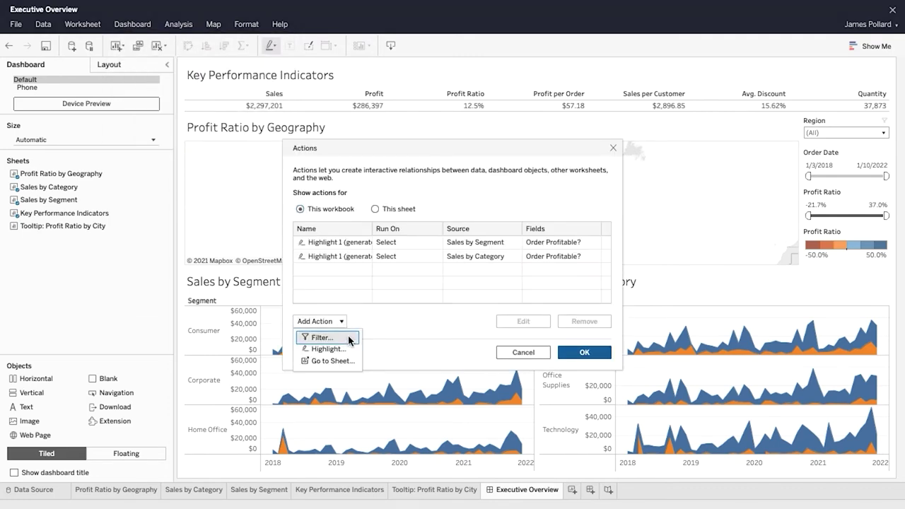
left_click(349, 338)
type("State Filter")
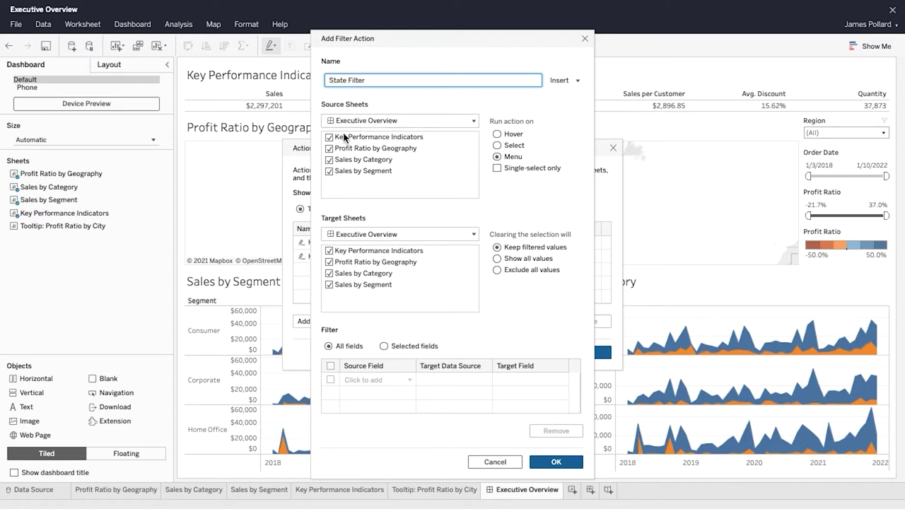
Step: Use only the map as source, run on Select, exclude the map as target, and show all values when cleared
left_click(329, 137)
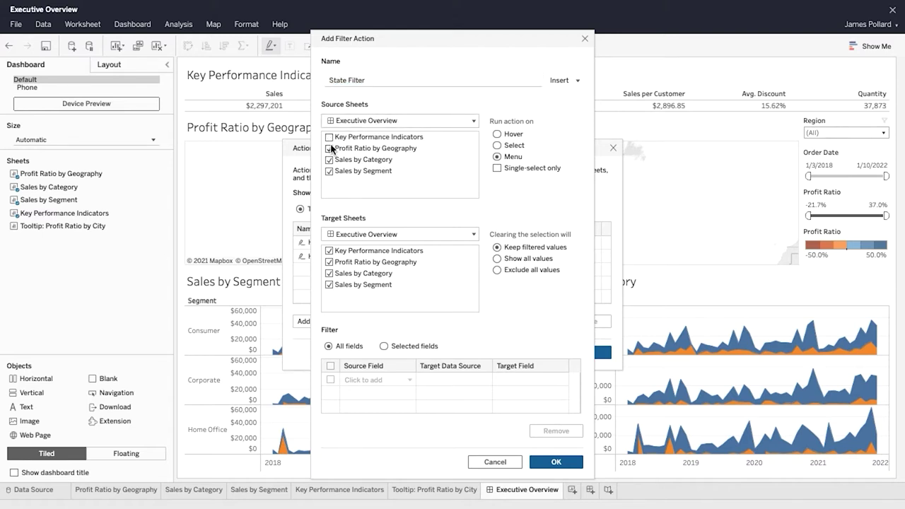
left_click(329, 159)
left_click(330, 171)
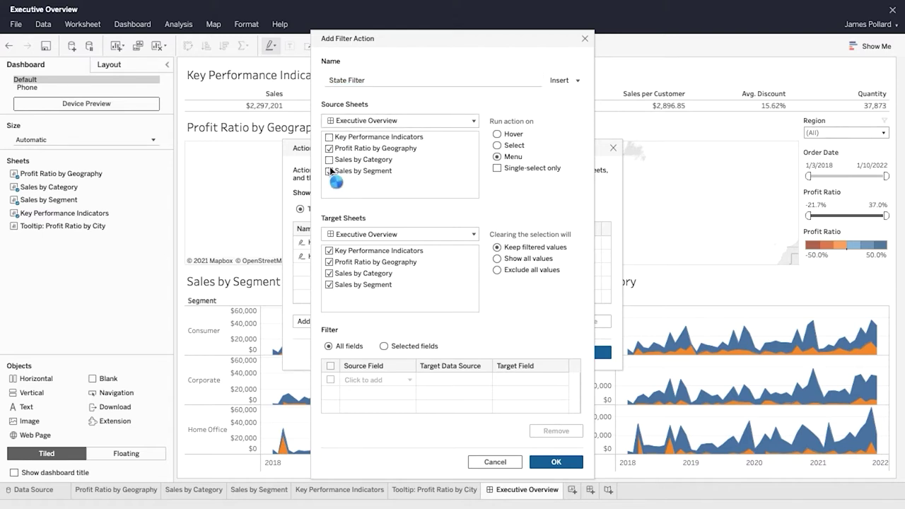
left_click(497, 146)
left_click(329, 262)
left_click(498, 259)
Step: Filter the action on the State field and confirm it
left_click(396, 380)
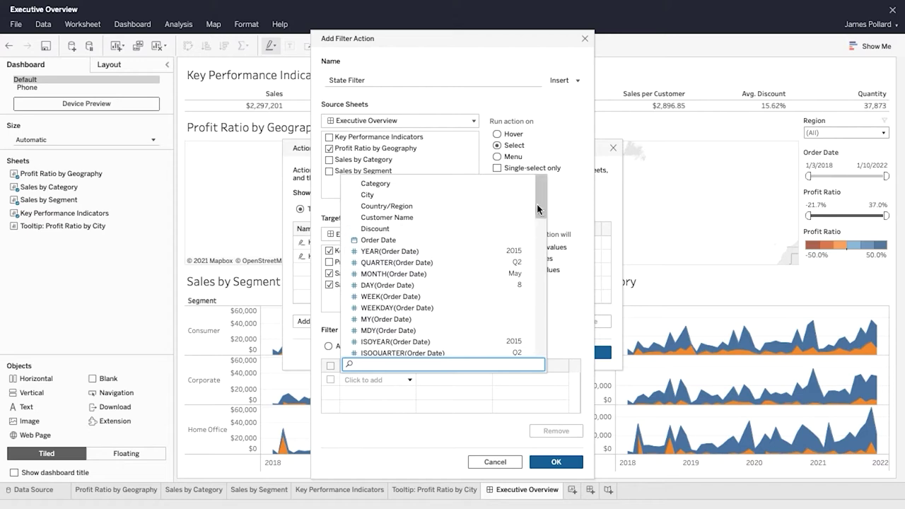
left_click_drag(537, 204, 542, 339)
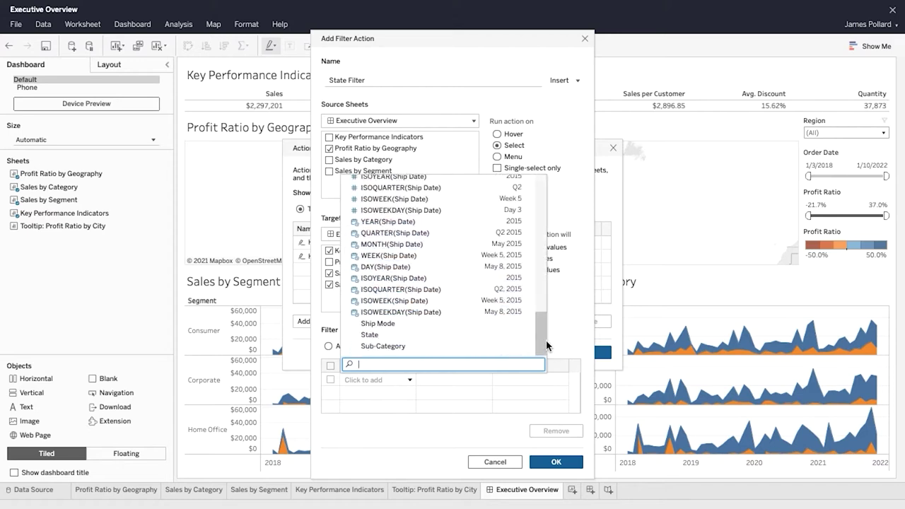
left_click(379, 340)
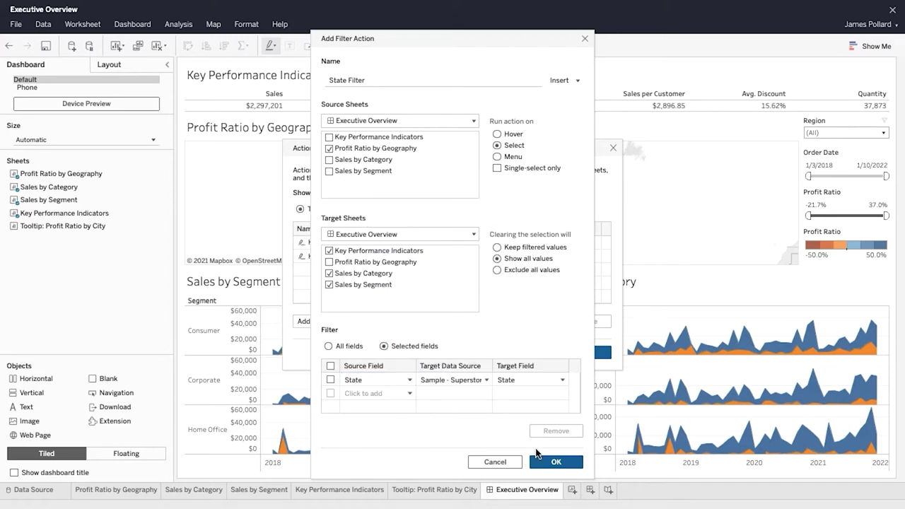
left_click(579, 466)
Step: Test the State action with California and Washington, clear the selection, and hide the map title
left_click(598, 353)
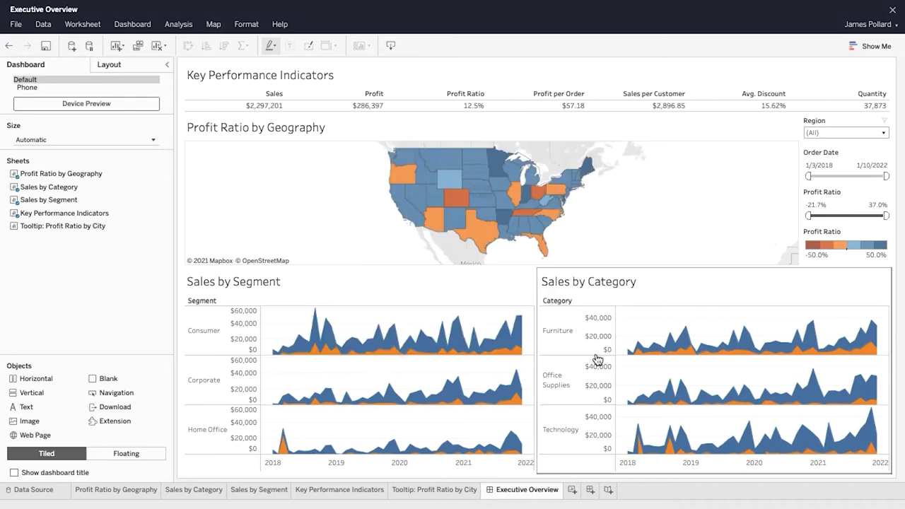
left_click(404, 206)
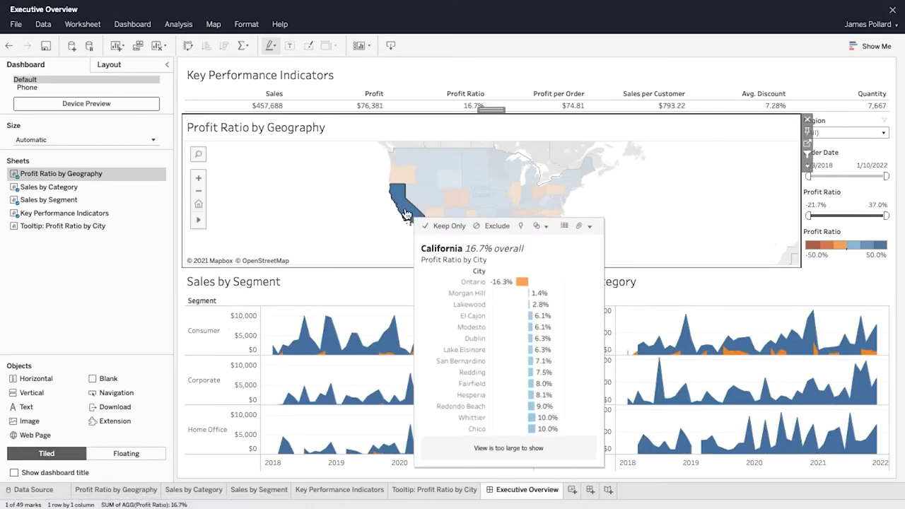
left_click(400, 156)
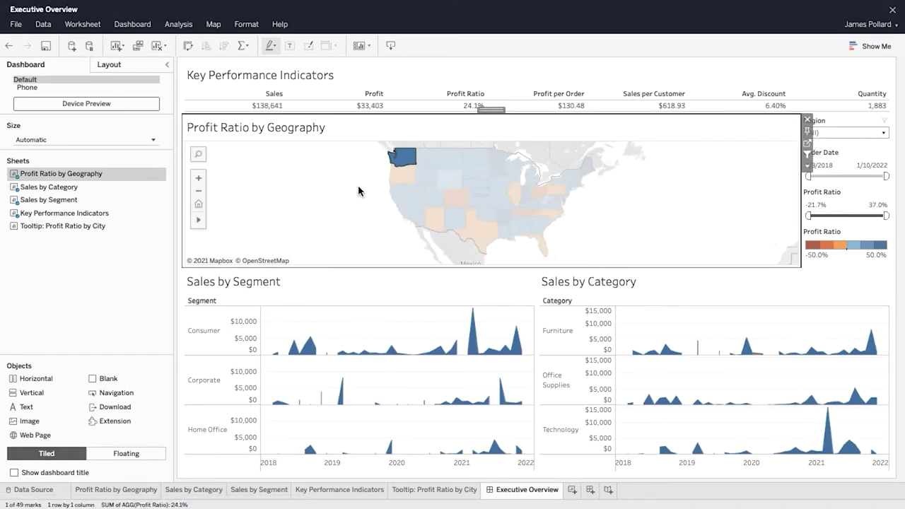
left_click(363, 182)
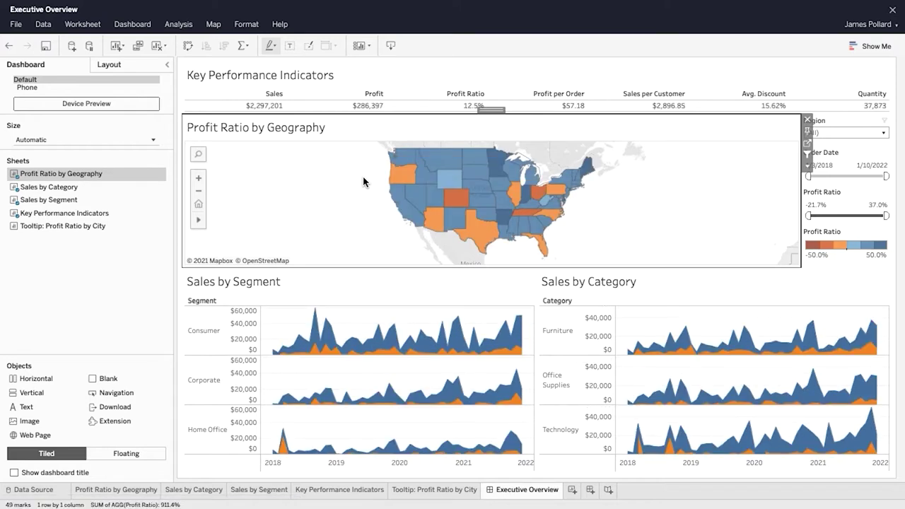
left_click(807, 166)
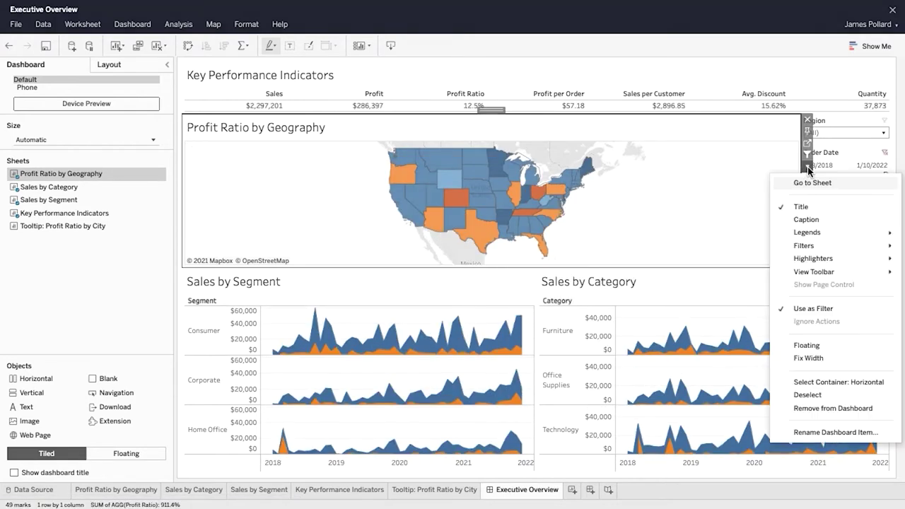
left_click(802, 207)
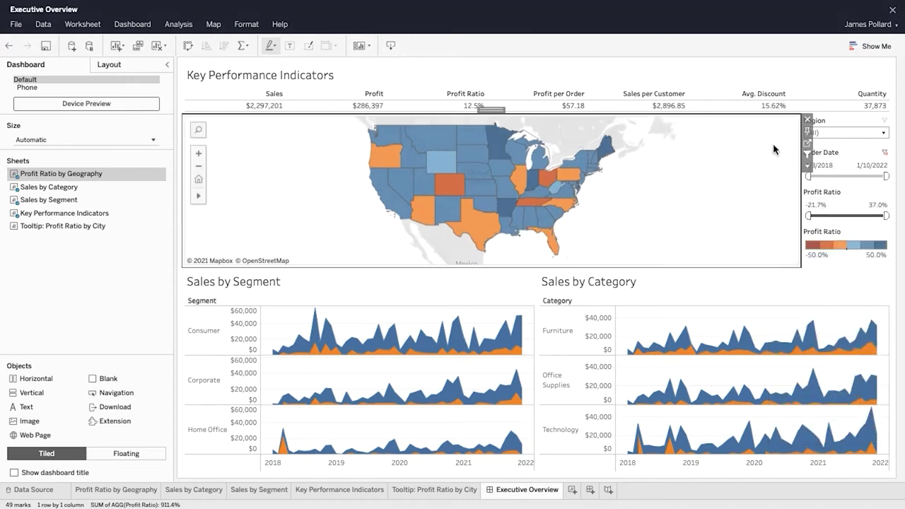
Step: Title the KPI sheet 'Executive Overview - Profitability' with the State field in parentheses
left_click(707, 81)
left_click(883, 72)
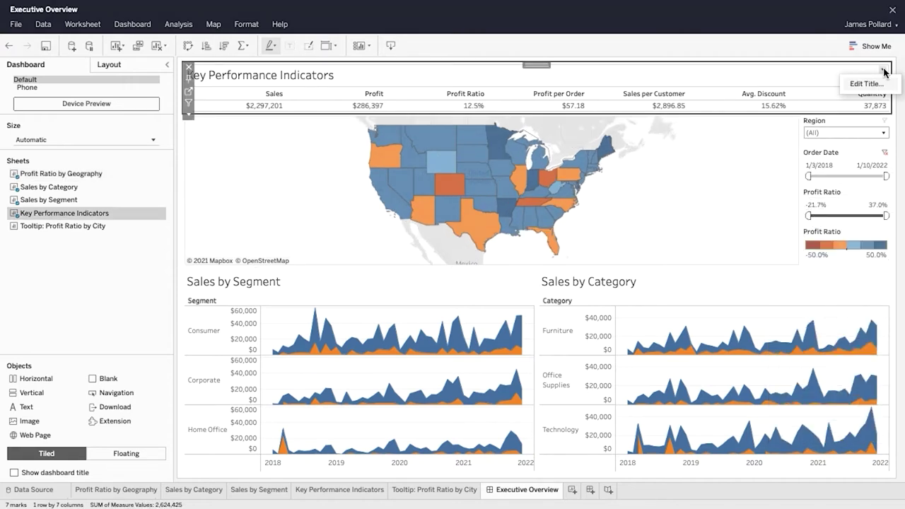
left_click(883, 88)
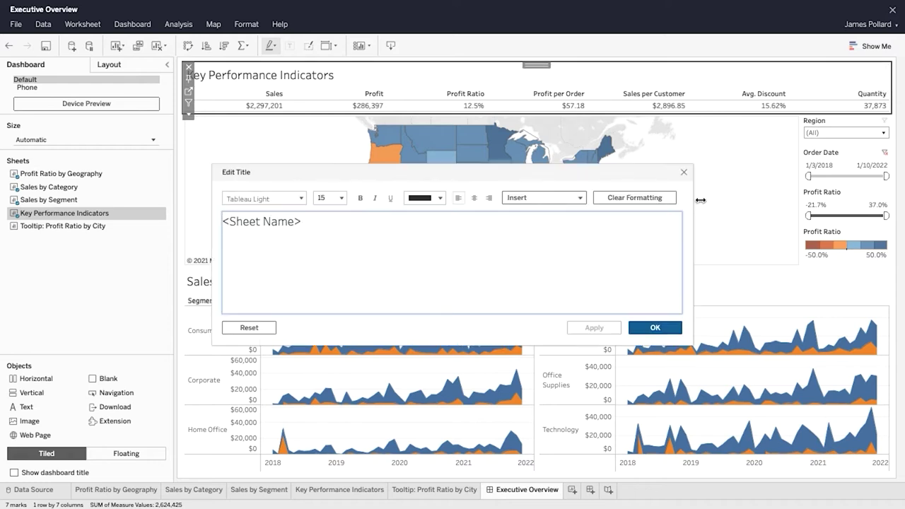
key("BackSpace")
key("BackSpace")
key("BackSpace")
key("BackSpace")
key("BackSpace")
key("BackSpace")
key("BackSpace")
key("BackSpace")
key("BackSpace")
key("BackSpace")
key("BackSpace")
type("Exec")
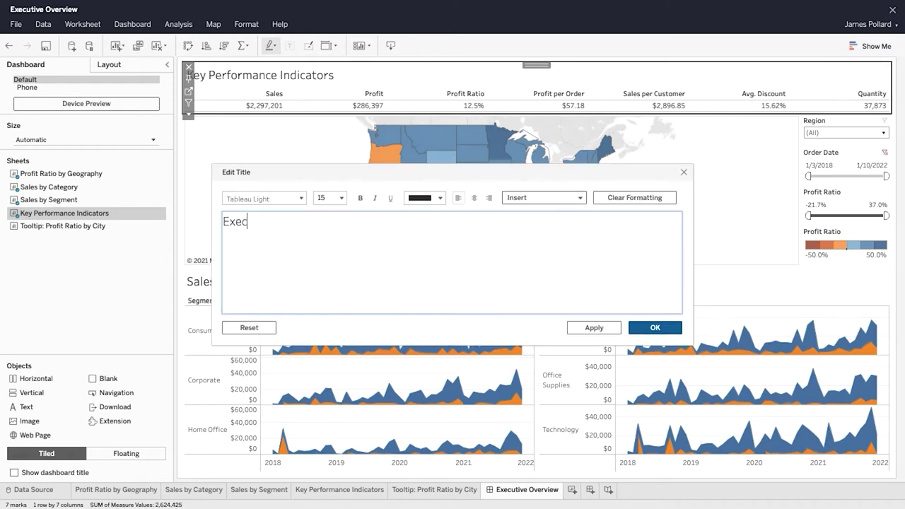
type("utive Overview - Profitability (")
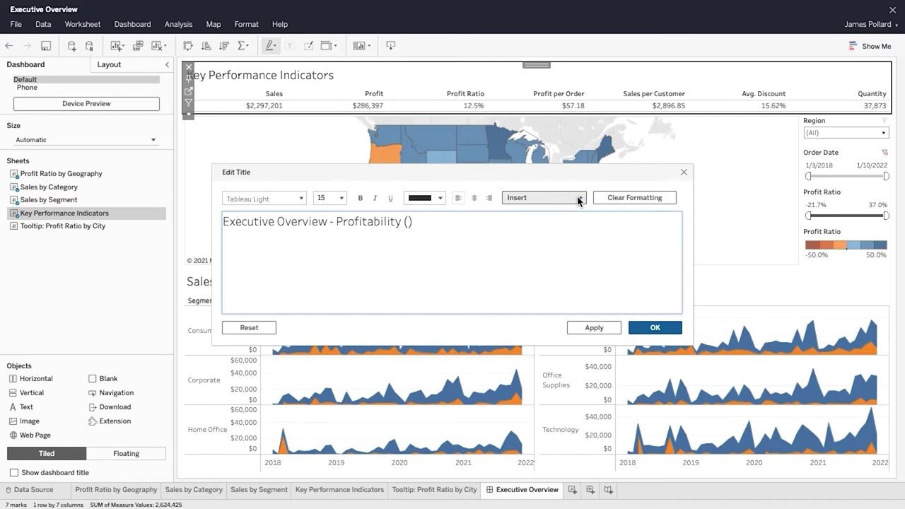
left_click(580, 198)
left_click(542, 420)
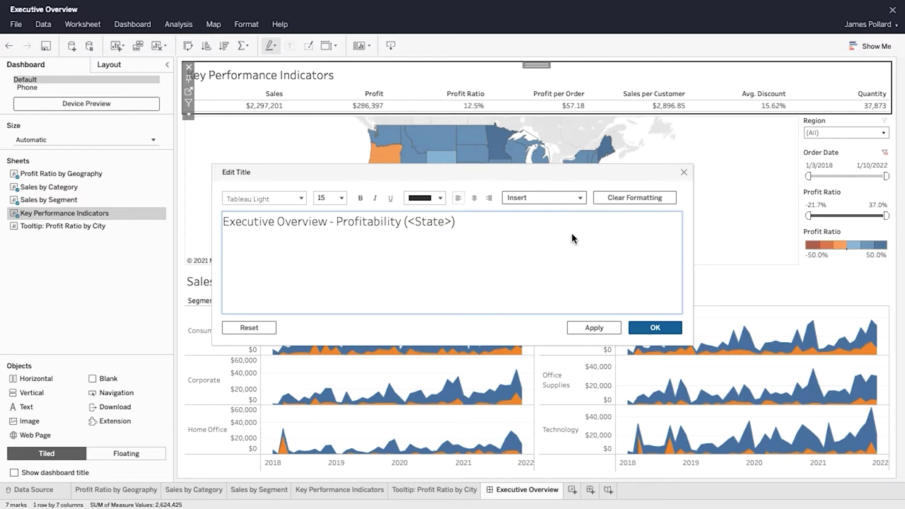
left_click(659, 327)
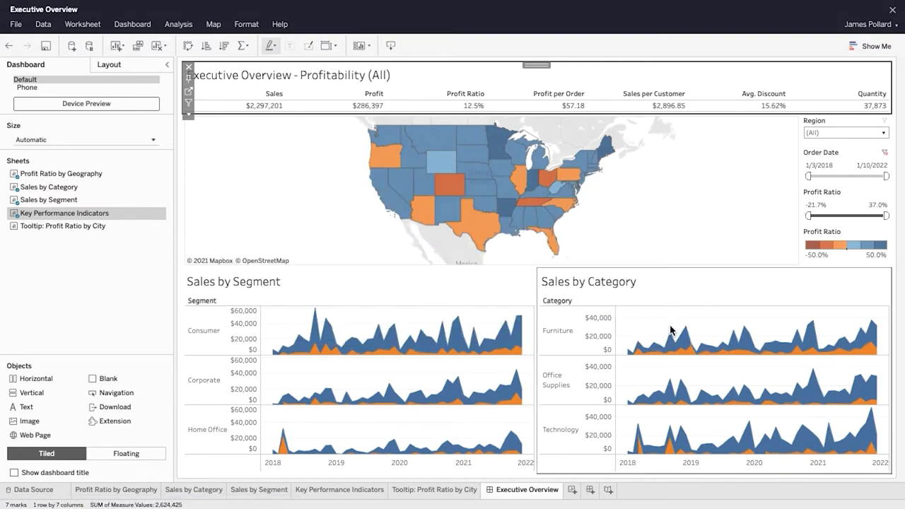
Step: Title the Sales by Segment chart 'Monthly Sales by Segment - States:' followed by the State field
left_click(503, 290)
right_click(529, 280)
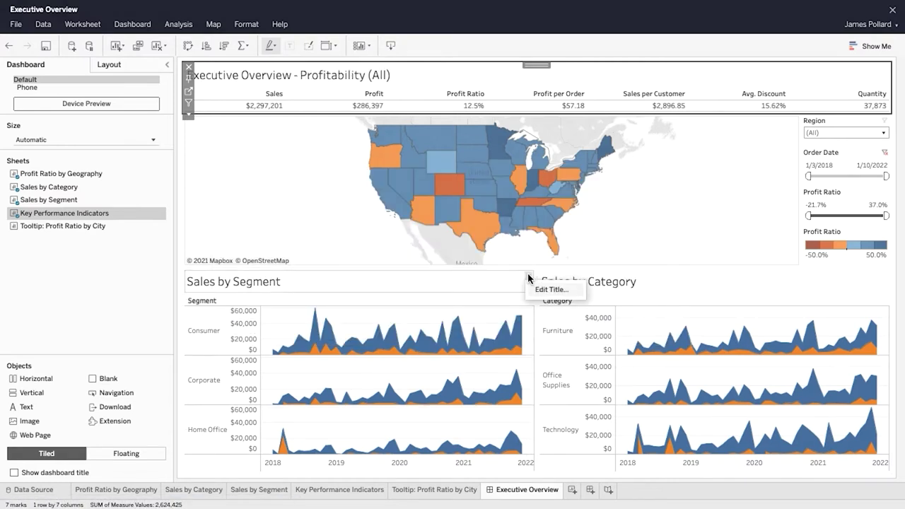
left_click(548, 290)
left_click(545, 224)
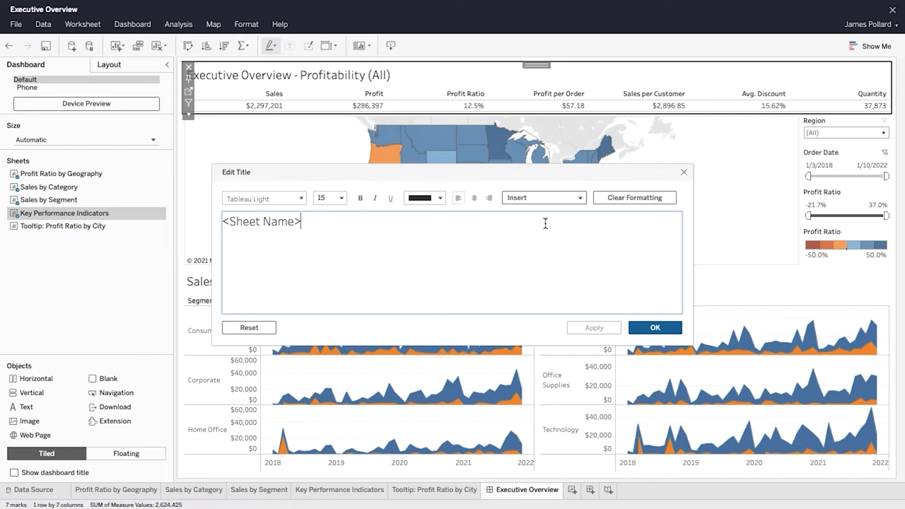
key("BackSpace")
key("BackSpace")
key("BackSpace")
key("BackSpace")
key("BackSpace")
key("BackSpace")
key("BackSpace")
key("BackSpace")
key("BackSpace")
key("BackSpace")
key("BackSpace")
type("Monthly Sales by S")
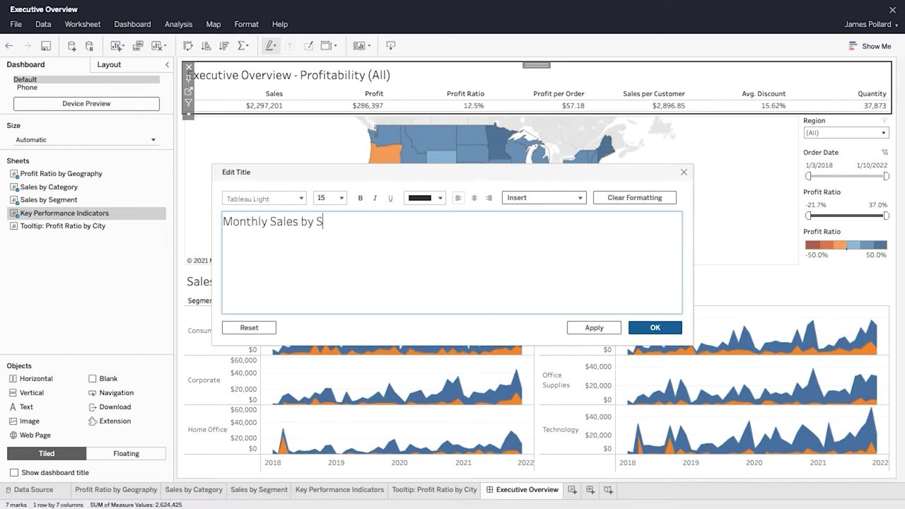
type("egment - States:")
left_click(543, 197)
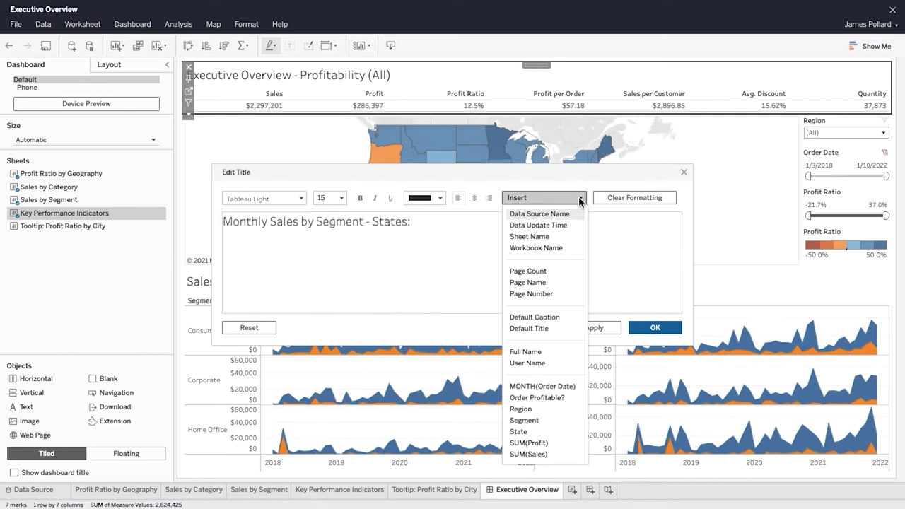
left_click(566, 431)
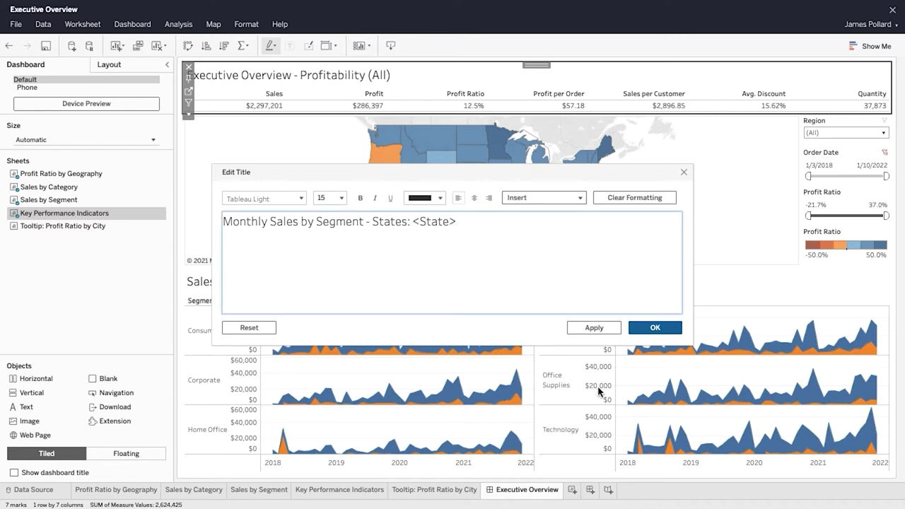
left_click(634, 328)
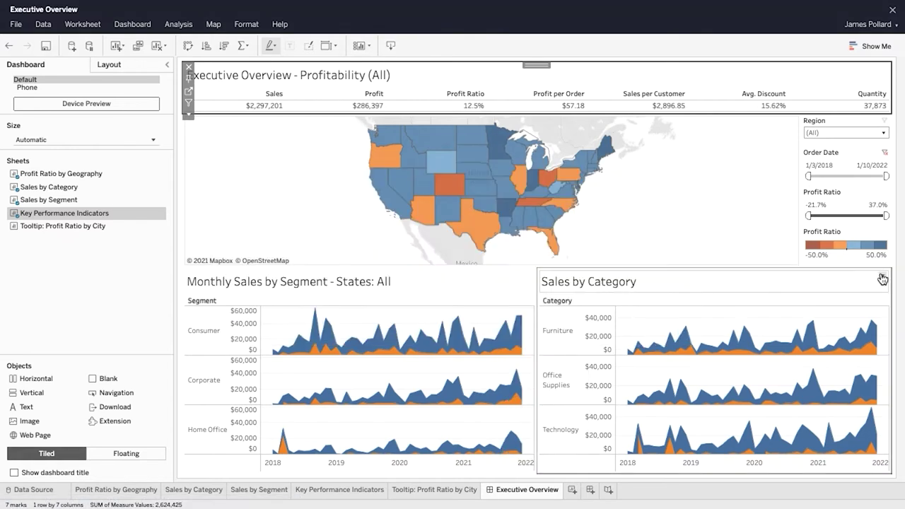
Step: Title the Sales by Category chart 'Monthly Sales by Category - States:' followed by the State field
left_click(883, 277)
left_click(866, 290)
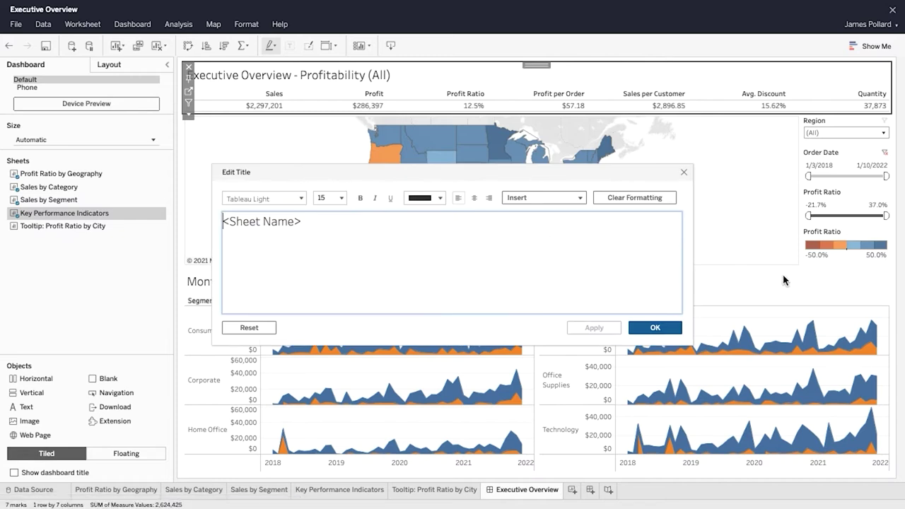
key("BackSpace")
key("BackSpace")
key("BackSpace")
key("BackSpace")
key("BackSpace")
key("BackSpace")
key("BackSpace")
key("BackSpace")
key("BackSpace")
key("BackSpace")
key("BackSpace")
key("BackSpace")
type("Monthly Sal")
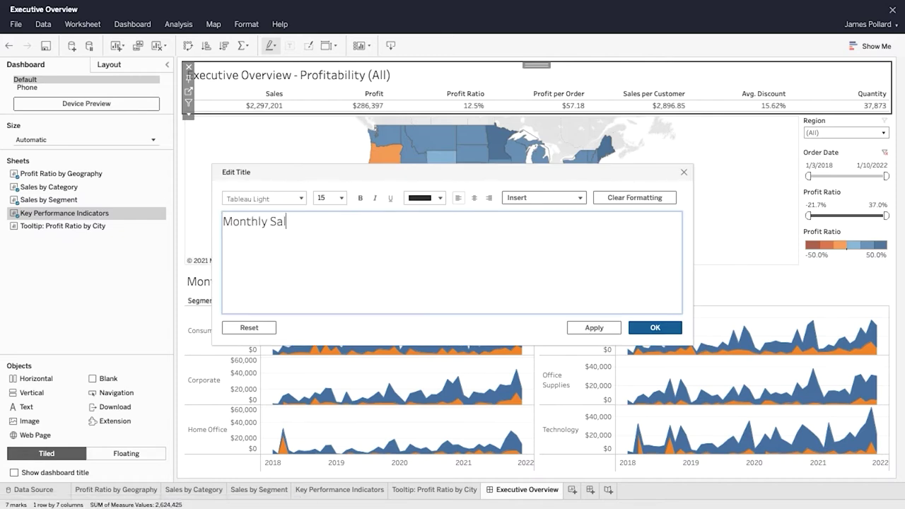
type("es by Category - States:")
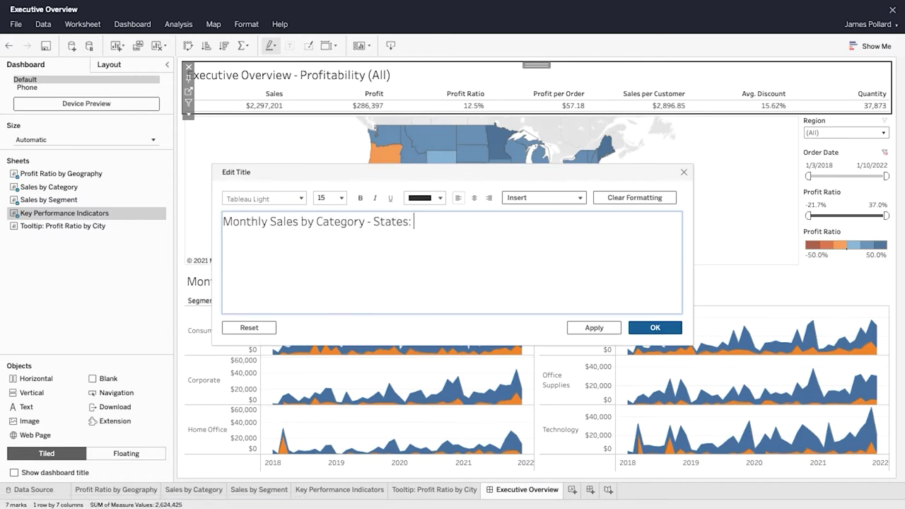
left_click(576, 198)
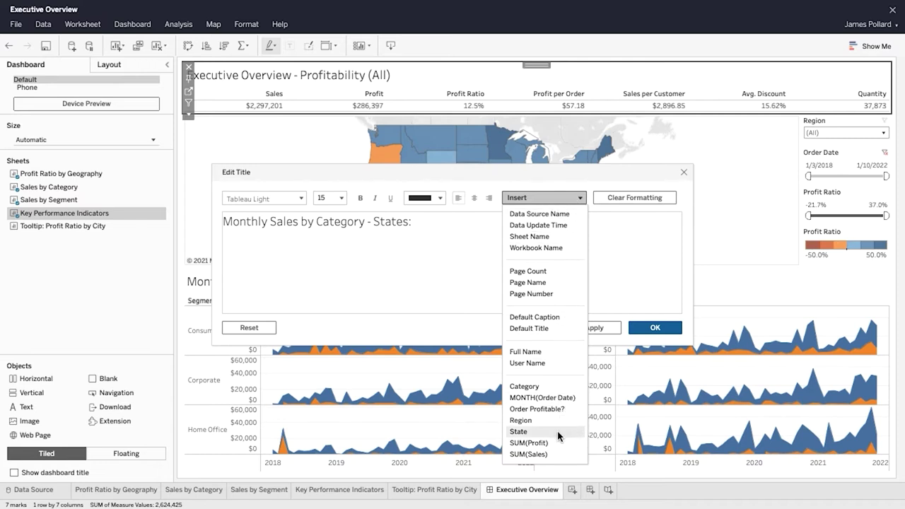
left_click(563, 432)
left_click(662, 329)
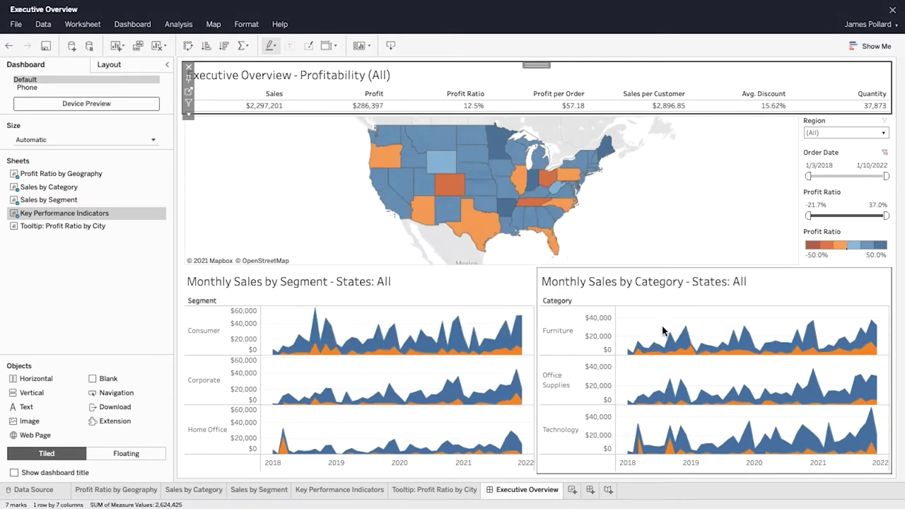
Step: Check the titles by selecting California and Nevada, clear them, save the workbook, and exit editing
left_click(333, 226)
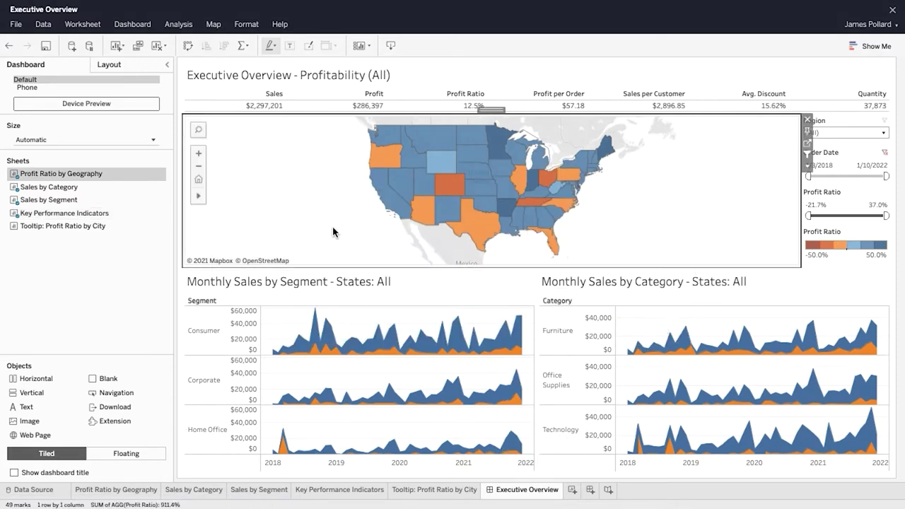
left_click(382, 192)
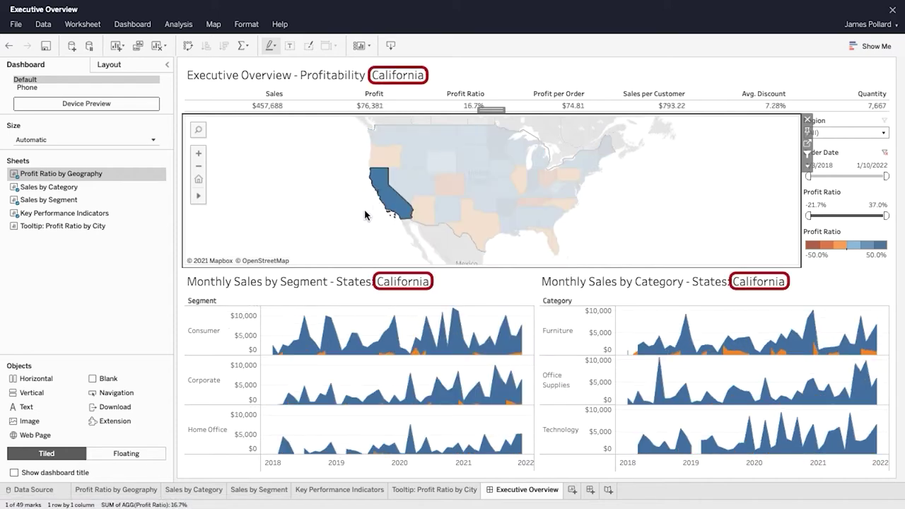
left_click(397, 186, "ctrl")
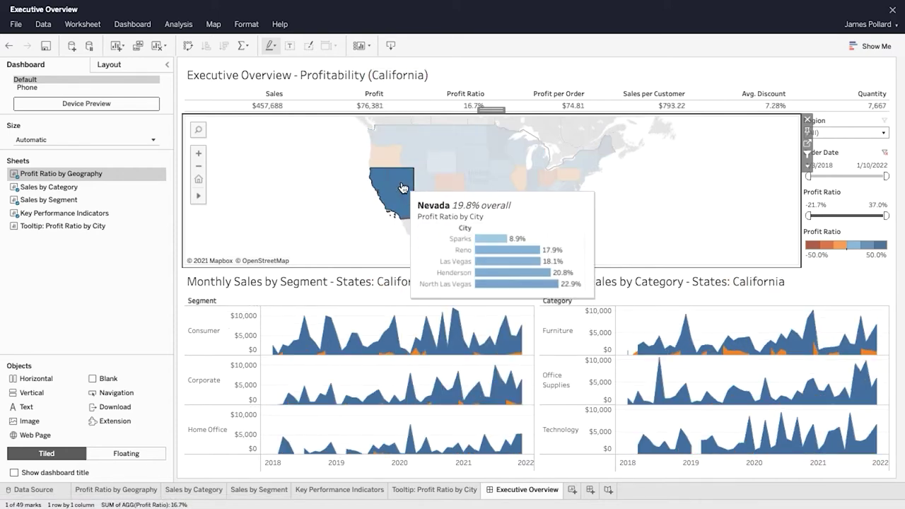
left_click(367, 215)
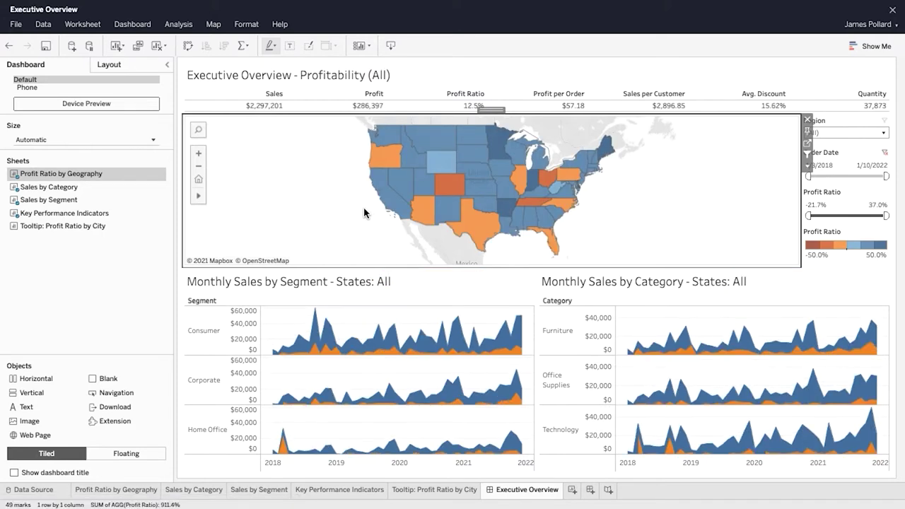
left_click(46, 47)
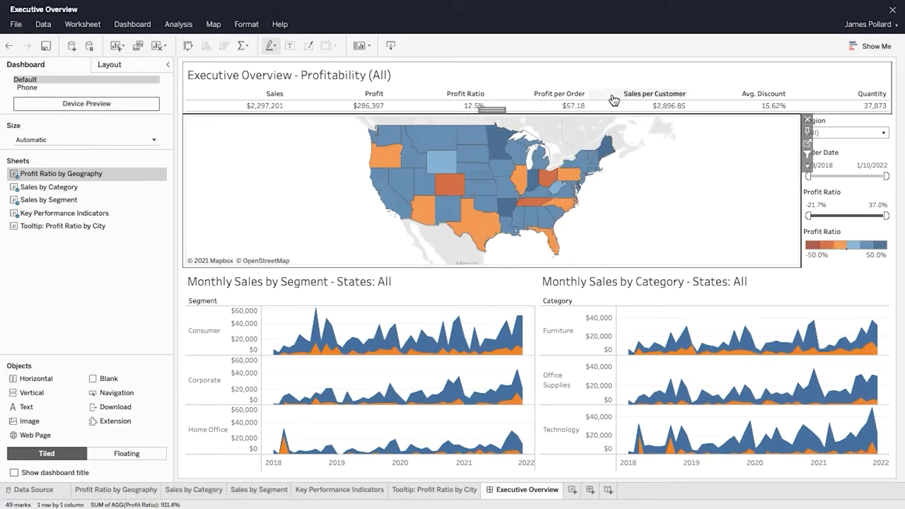
left_click(894, 11)
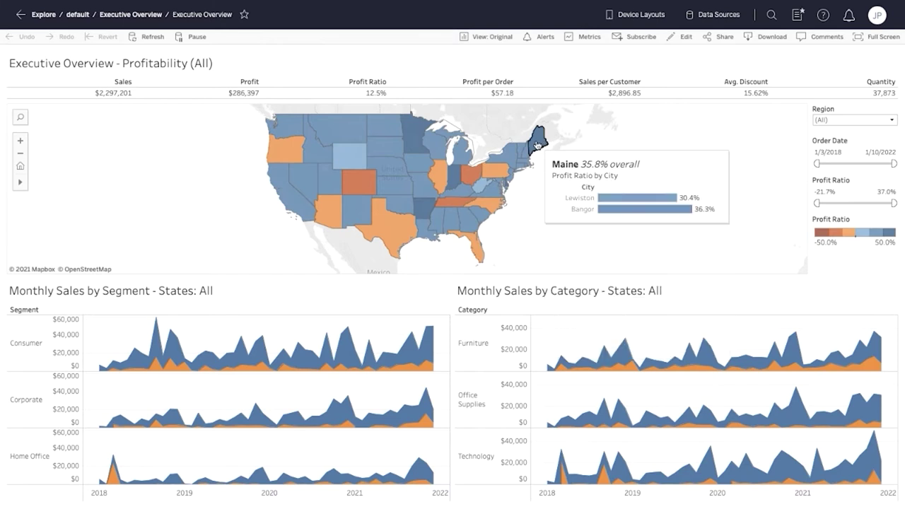
Step: Filter to the Central region, Order Date from 1/8/2021, negative Profit Ratio, then Texas
left_click(892, 120)
left_click(892, 142)
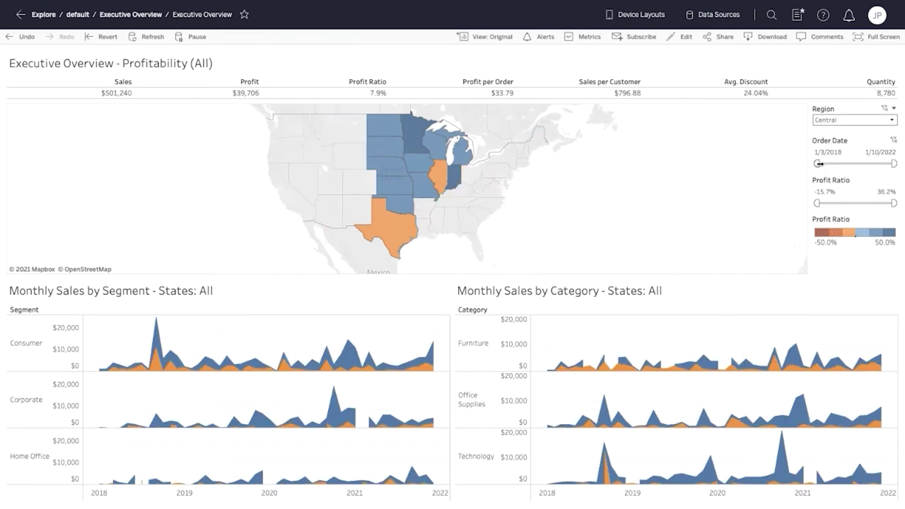
left_click_drag(818, 164, 873, 164)
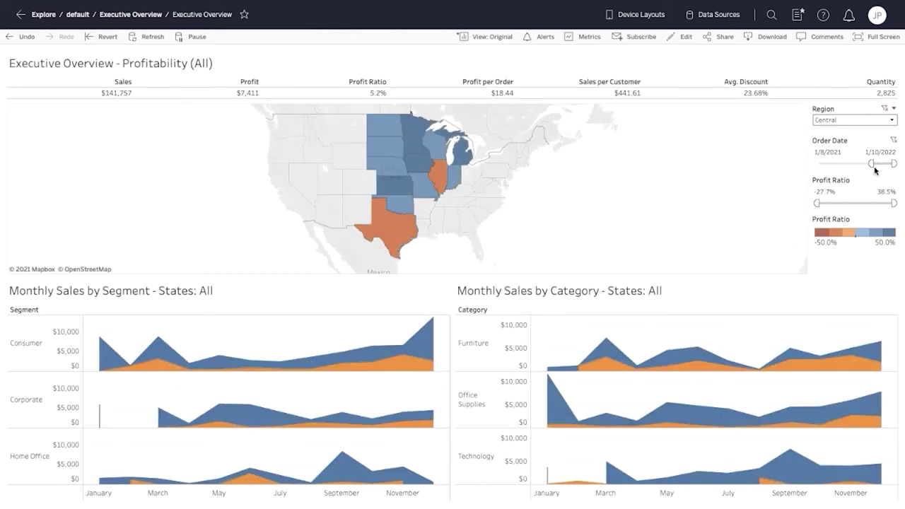
left_click_drag(894, 203, 851, 203)
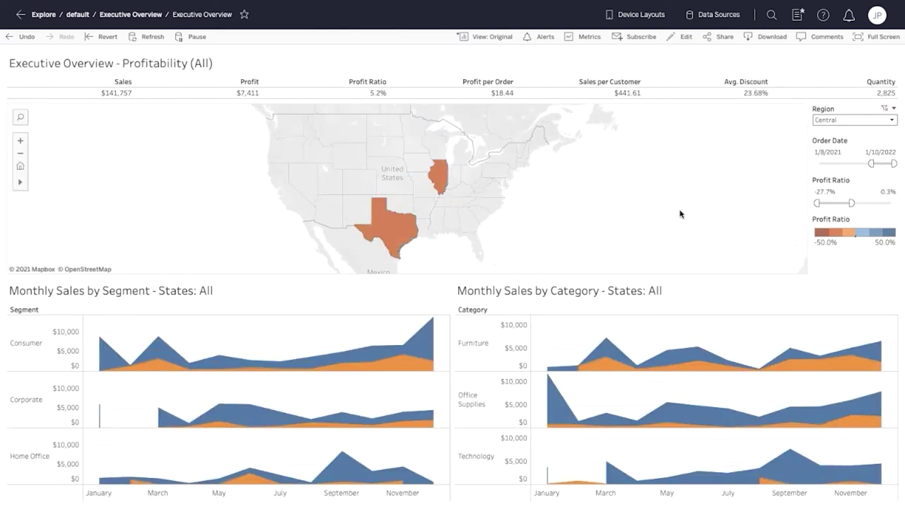
left_click(413, 242)
left_click(404, 322)
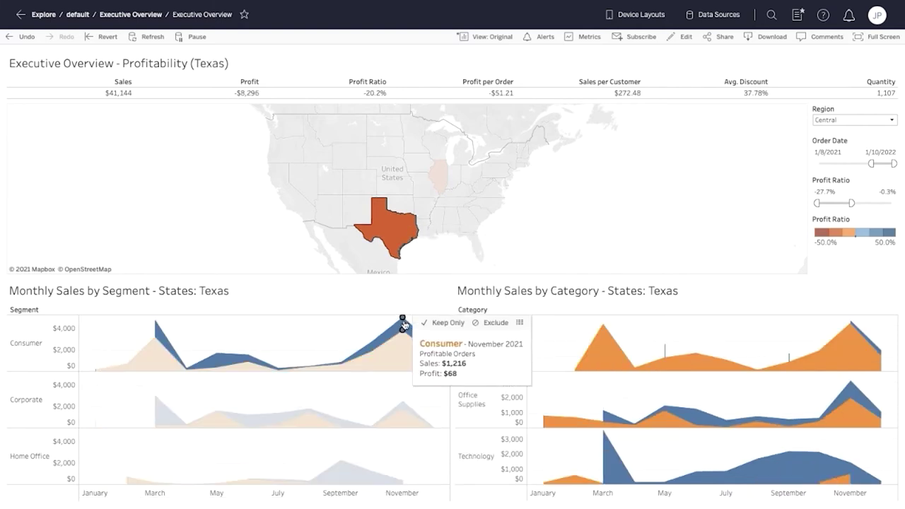
left_click(404, 329)
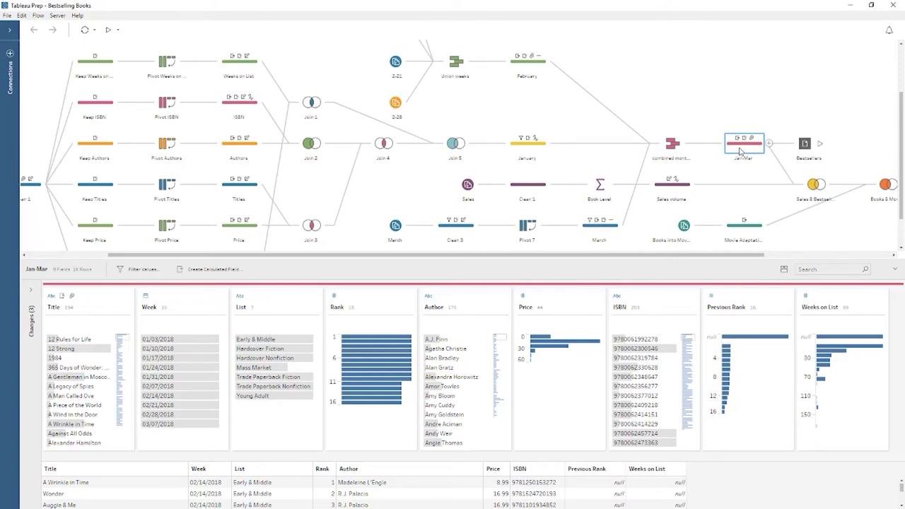
left_click(531, 235)
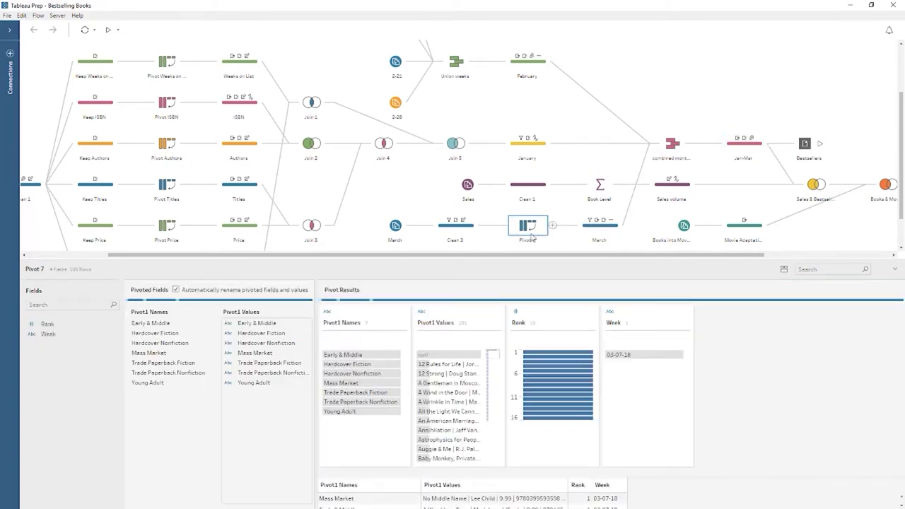
left_click(599, 187)
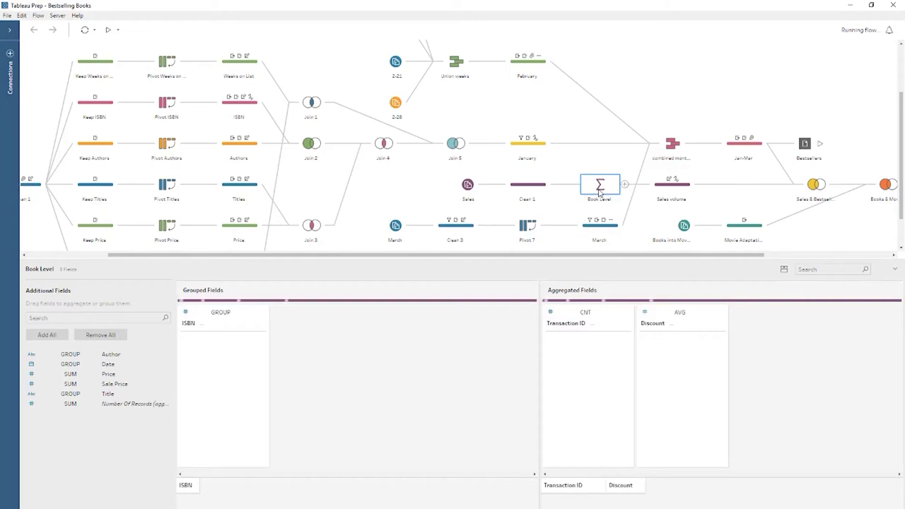
left_click(736, 145)
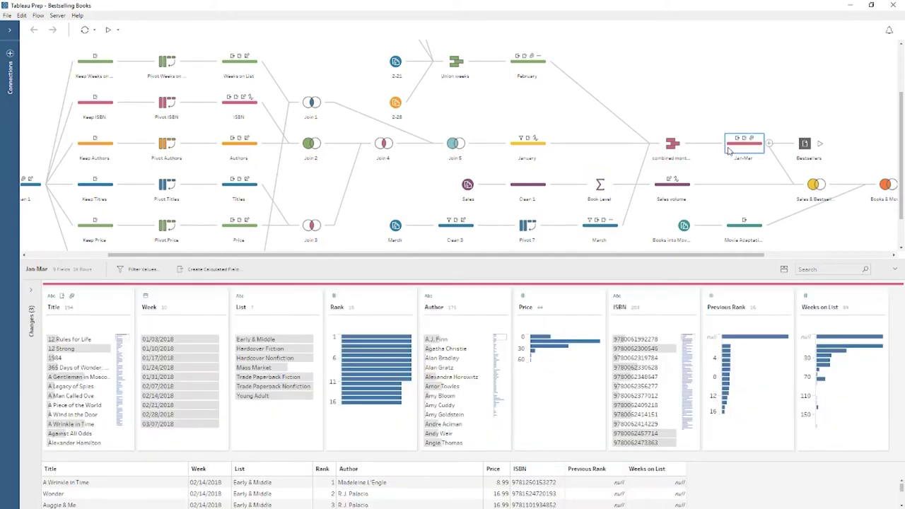
left_click(784, 270)
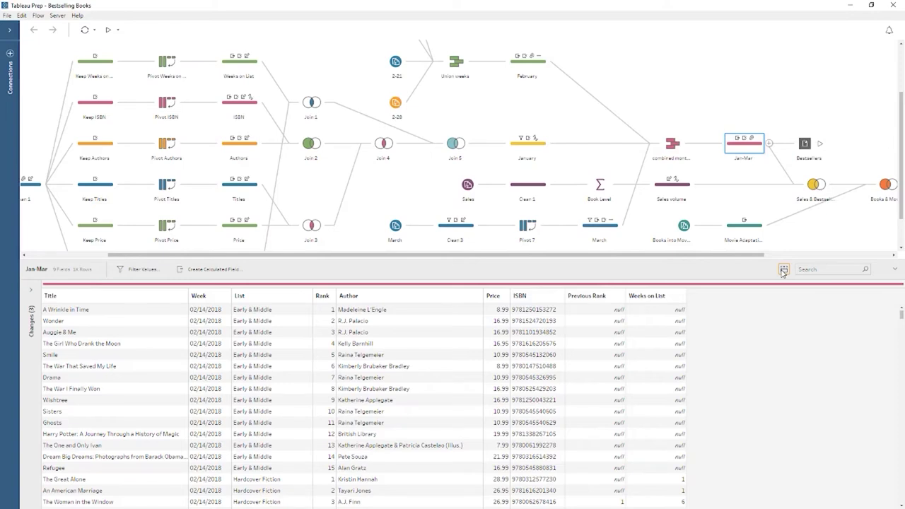
left_click(784, 270)
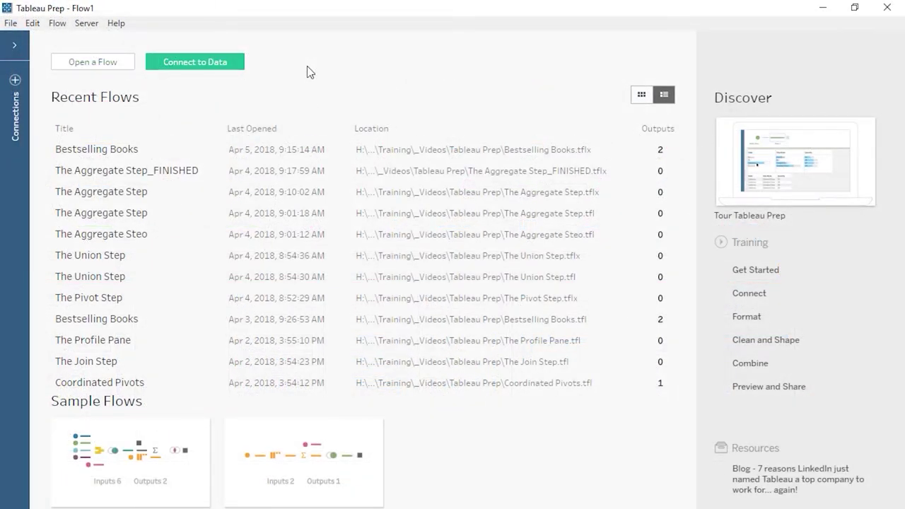
Step: Connect to the Excel file ABA Bestsellers 02-28-18.xlsx
left_click(211, 67)
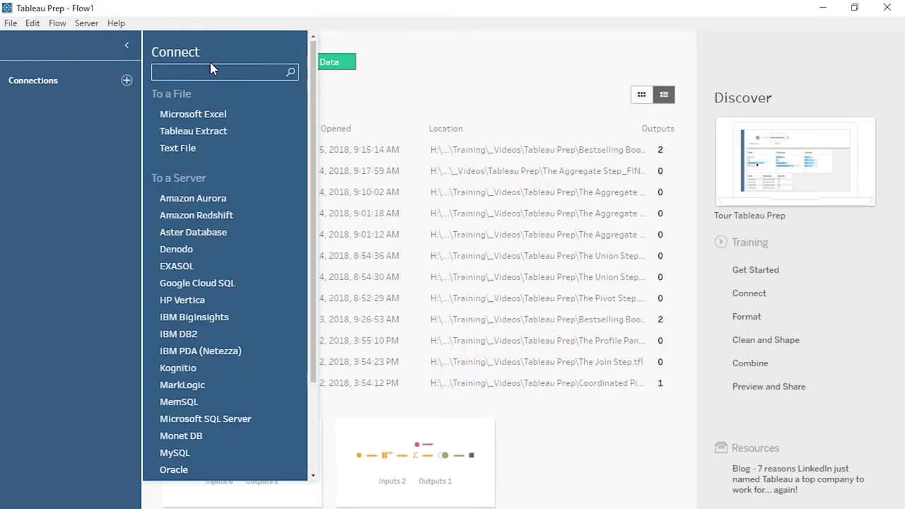
left_click(192, 114)
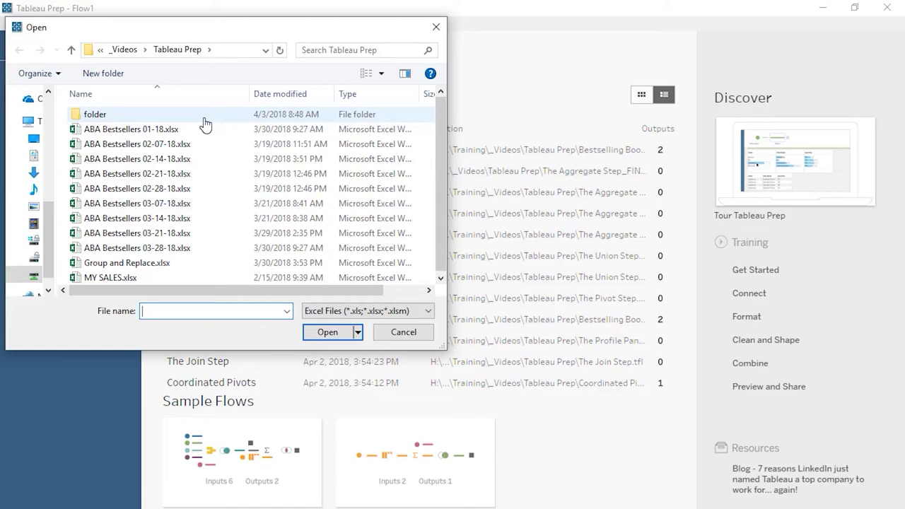
left_click(190, 188)
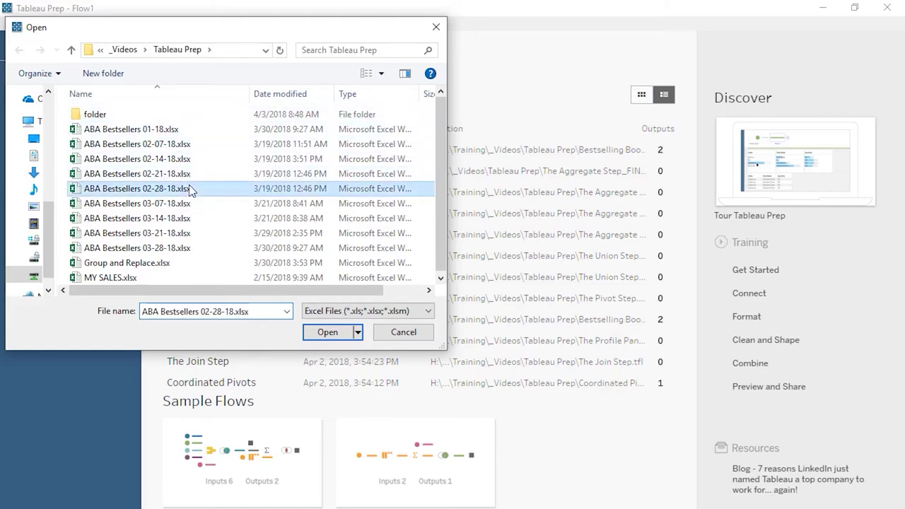
double_click(189, 188)
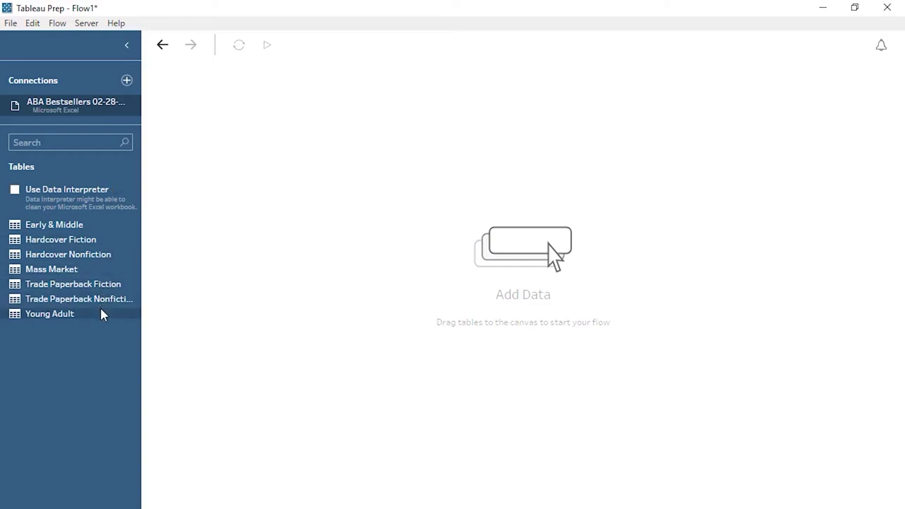
Step: Add Mass Market as a wildcard-union input and rename it Feb28
left_click_drag(97, 271, 251, 186)
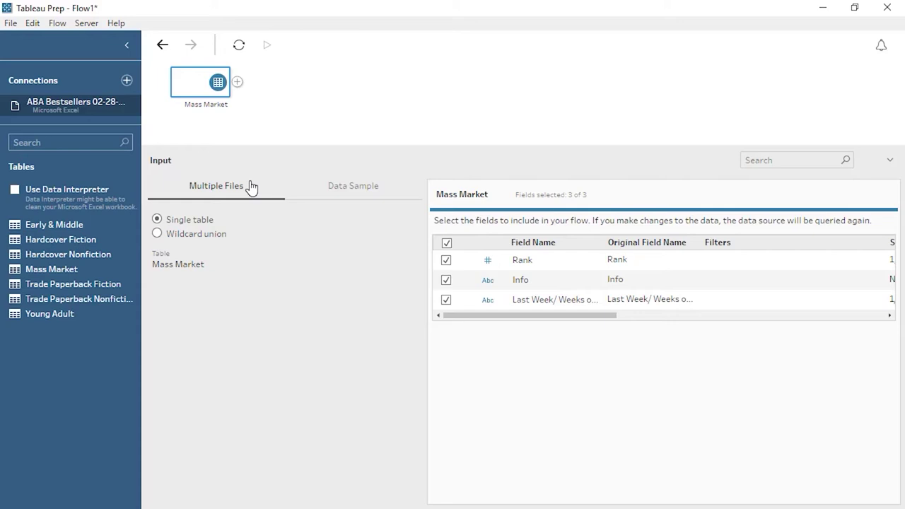
left_click(157, 234)
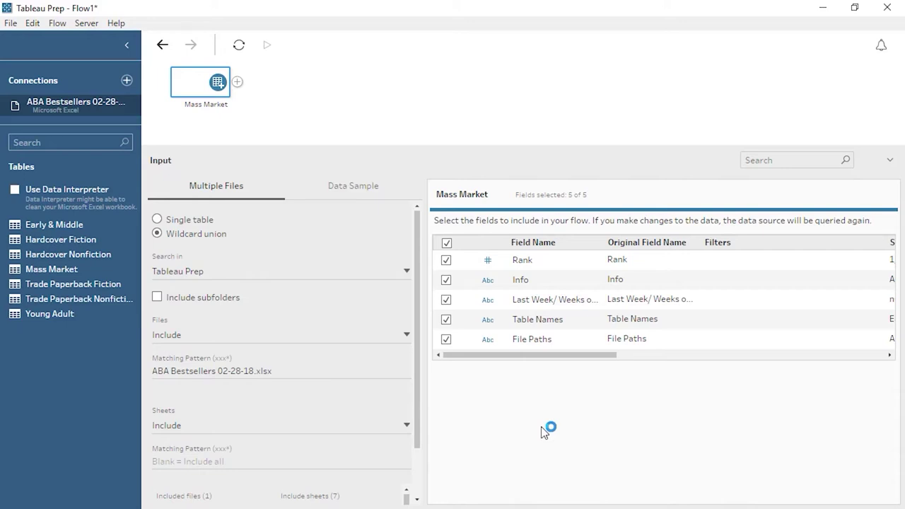
double_click(213, 105)
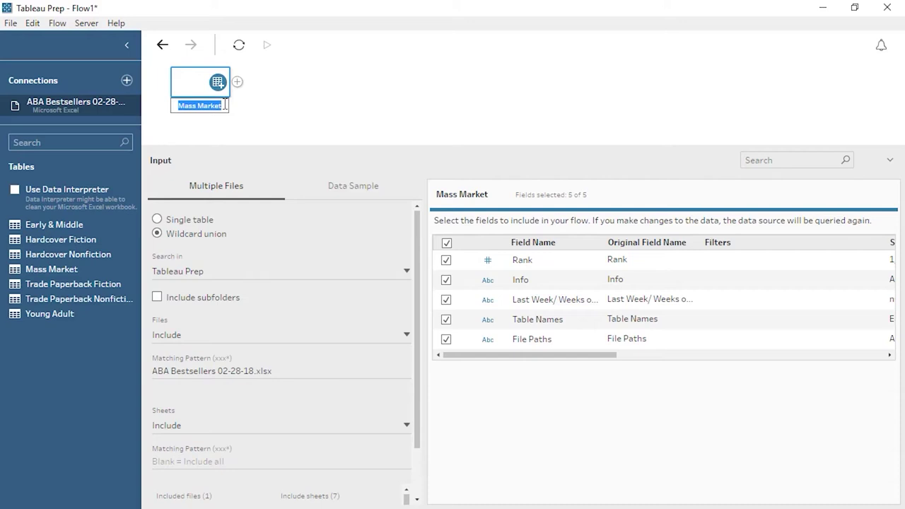
type("Feb28")
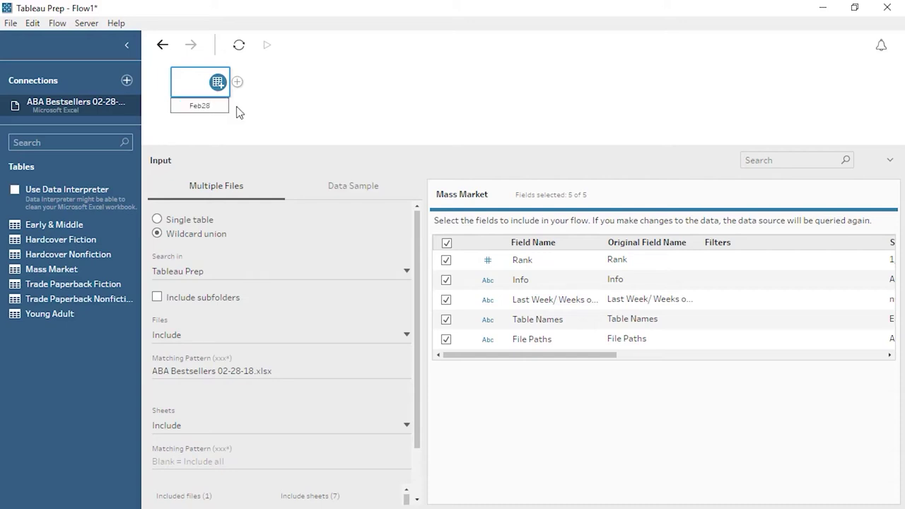
key("Return")
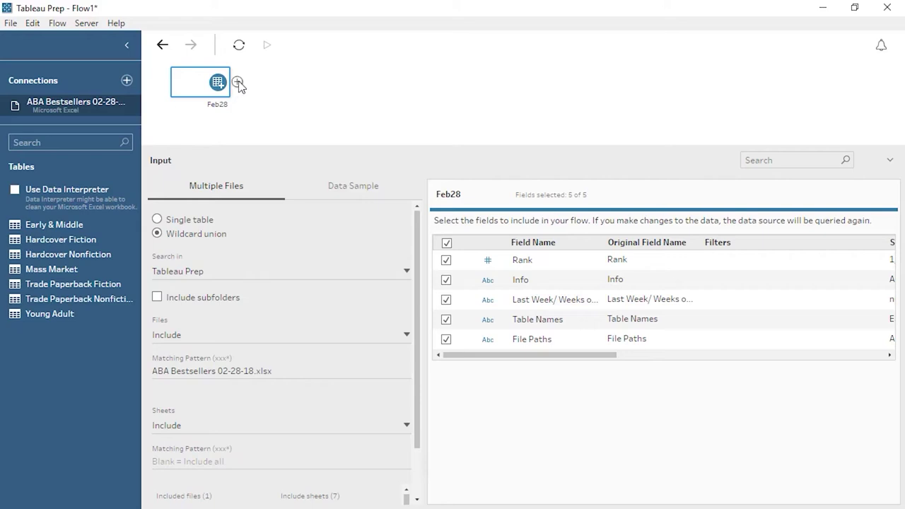
Step: Add a Clean step after Feb28 and enlarge the profile pane
left_click(238, 83)
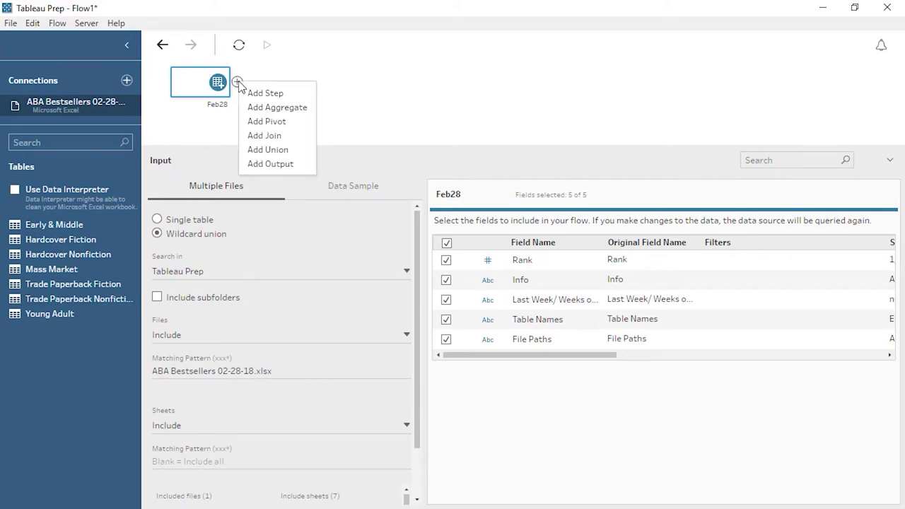
left_click(261, 93)
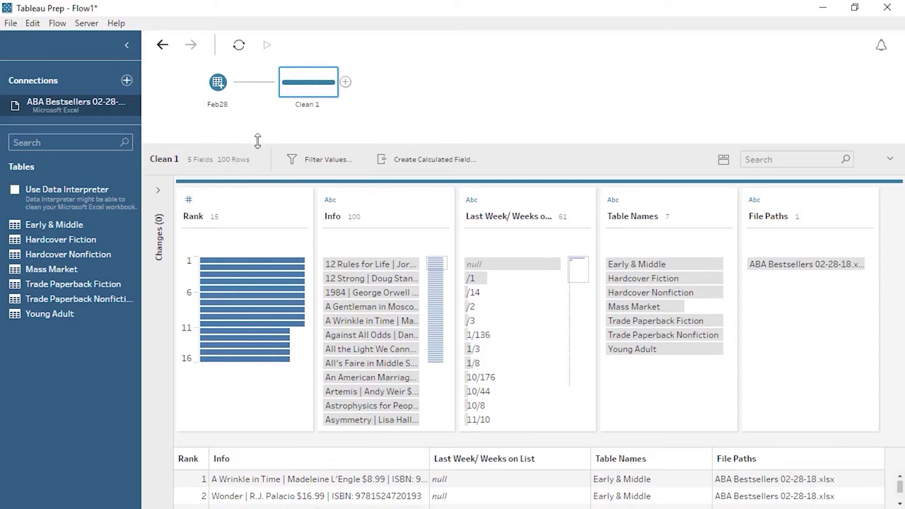
left_click_drag(257, 140, 260, 123)
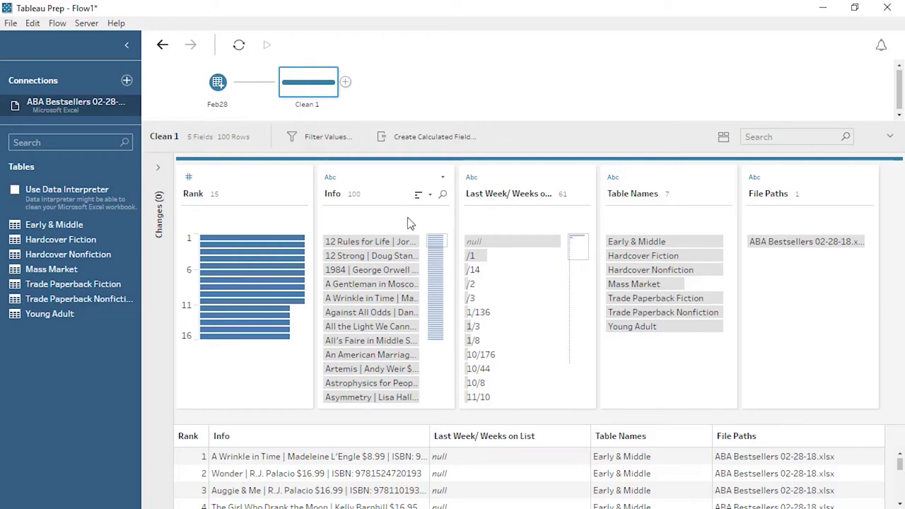
Step: Inspect rows like 12 Rules for Life, then select and widen the Info column in the grid
left_click(407, 241)
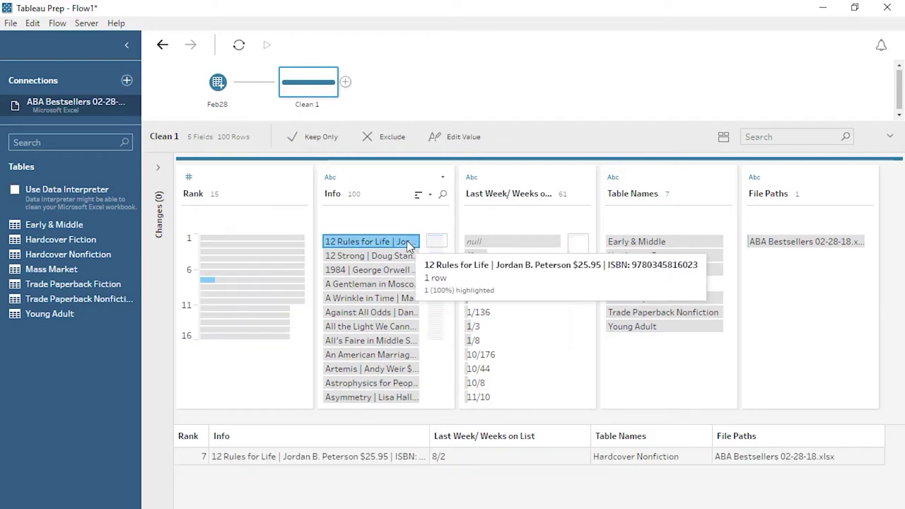
left_click(297, 241)
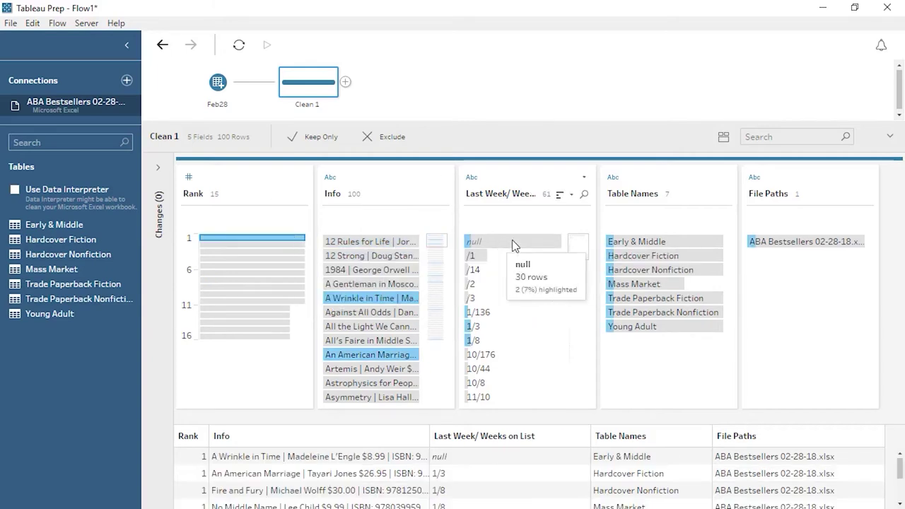
left_click(643, 243)
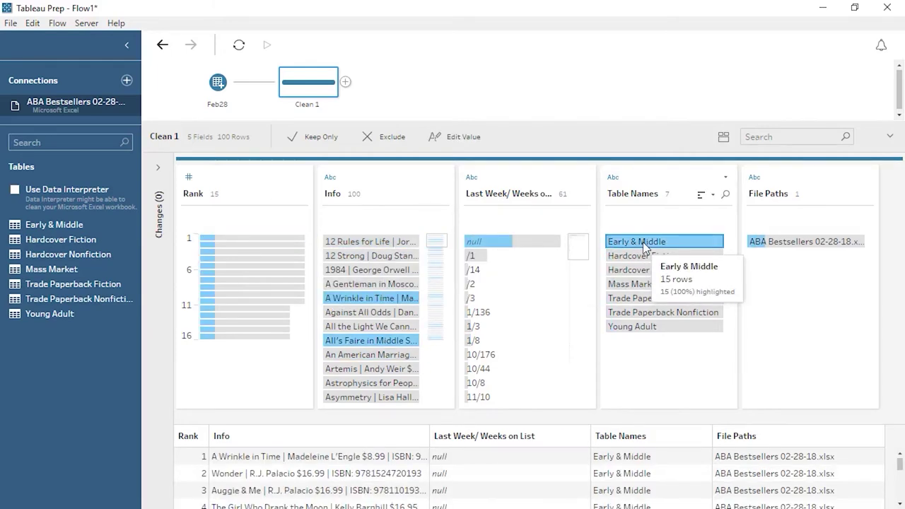
left_click(377, 182)
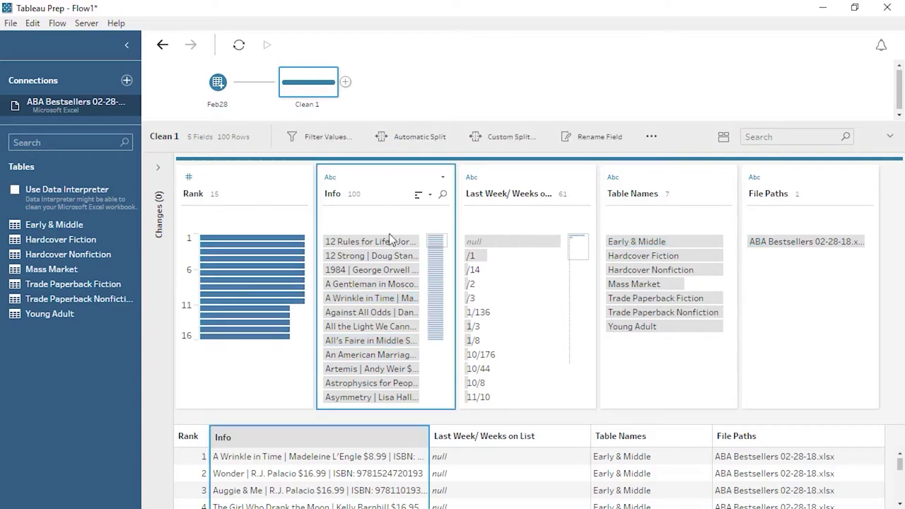
left_click_drag(437, 436, 534, 433)
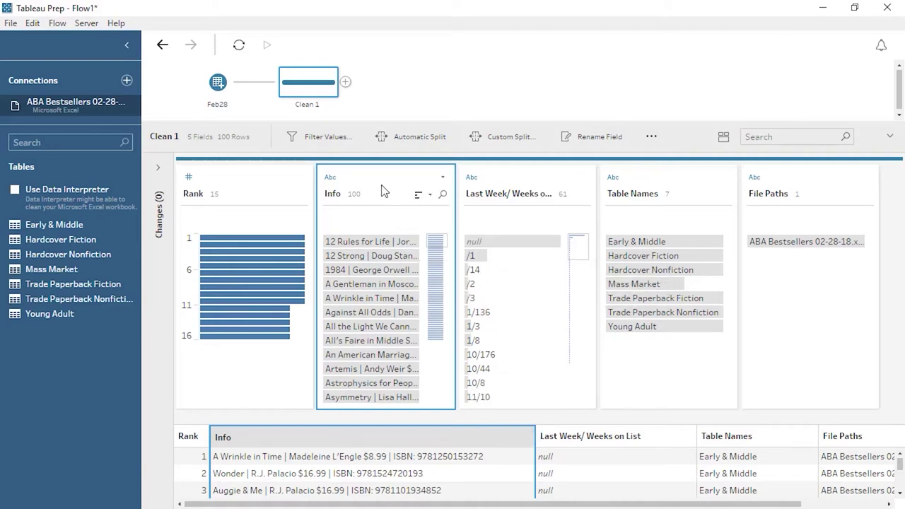
Step: Split the Info field automatically into separate parts
left_click(444, 178)
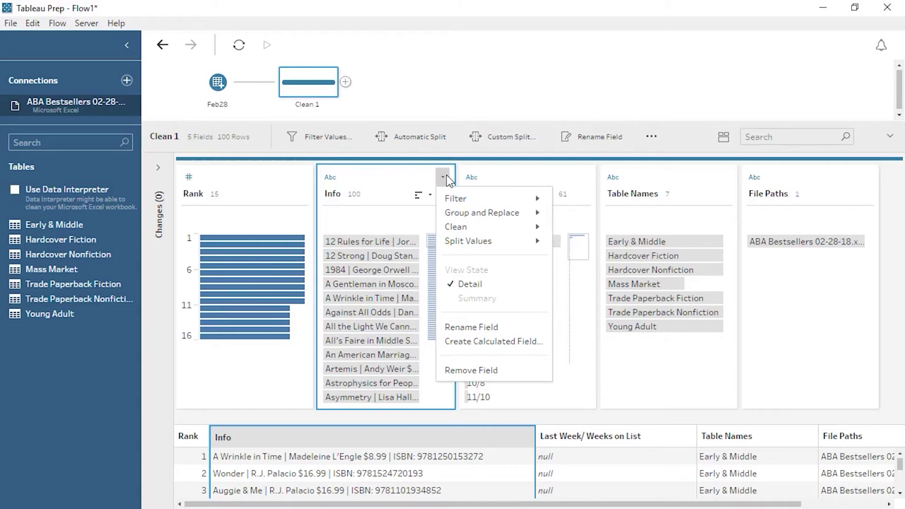
mouse_move(529, 241)
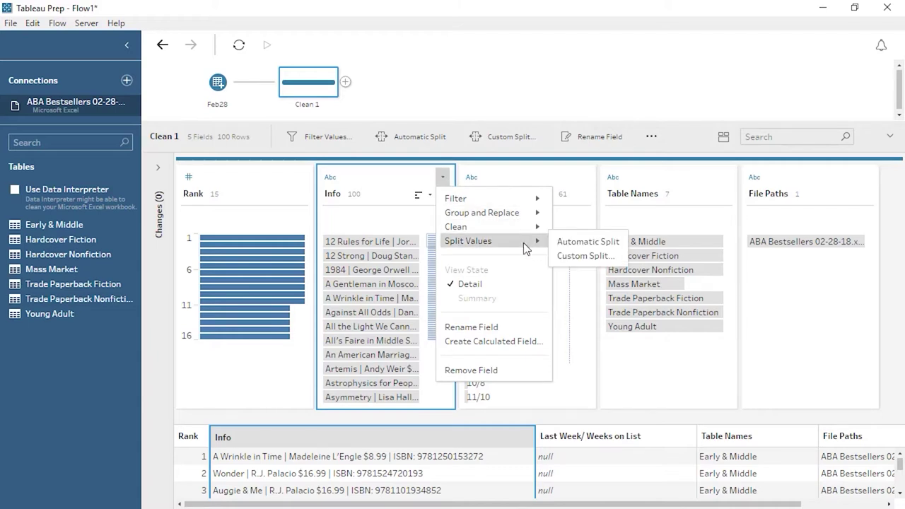
left_click(570, 243)
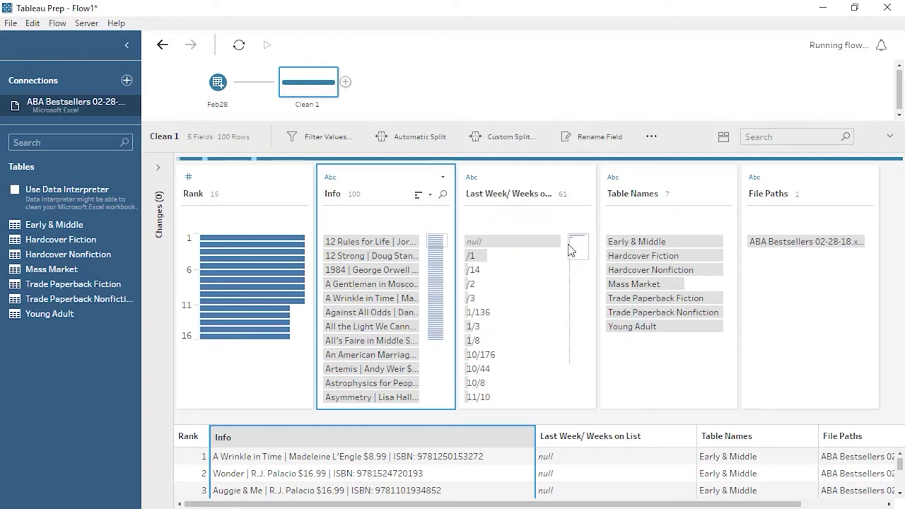
mouse_move(569, 249)
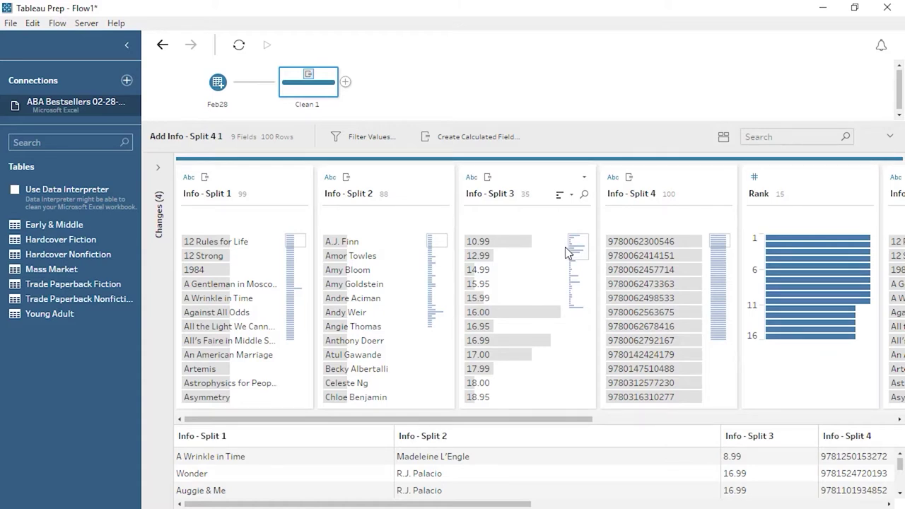
Step: Rename the four Info split fields to Title, Author, Price and ISBN
mouse_move(277, 225)
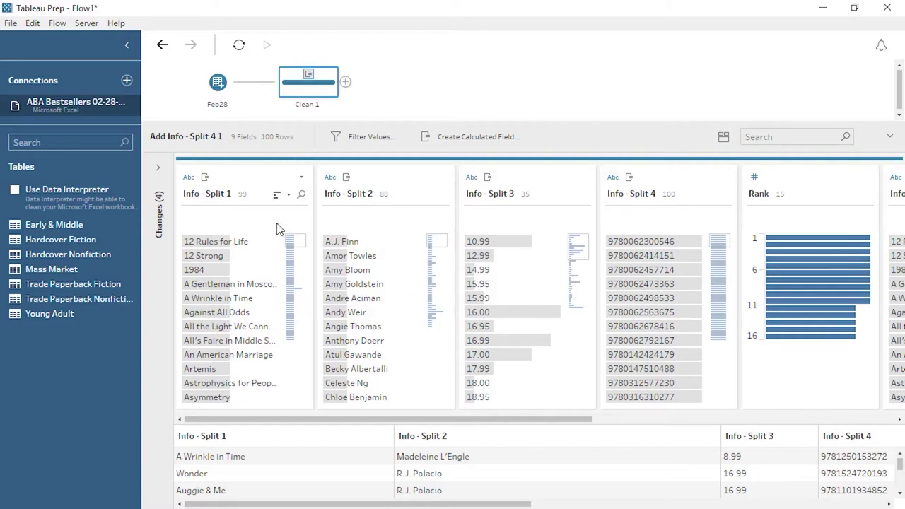
double_click(206, 199)
type("Title")
double_click(340, 196)
type("Author")
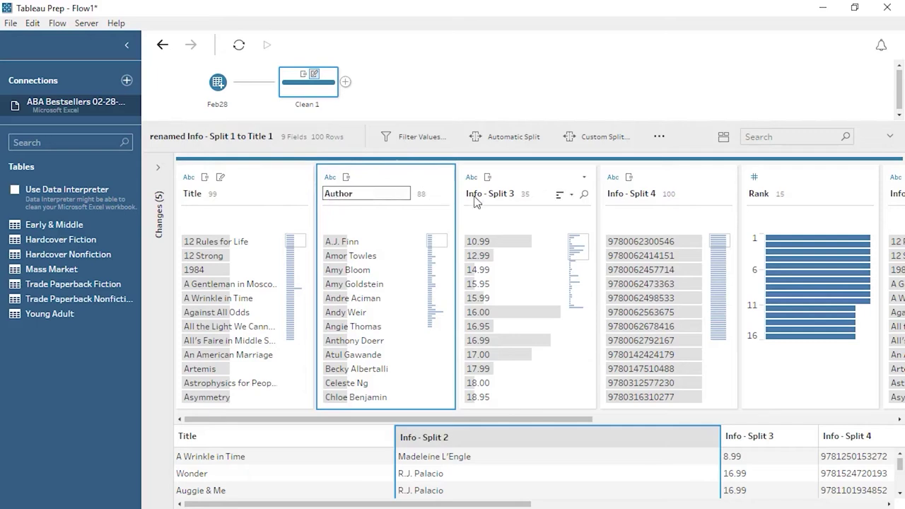
double_click(475, 202)
type("Price")
double_click(632, 196)
type("ISBN")
key("Return")
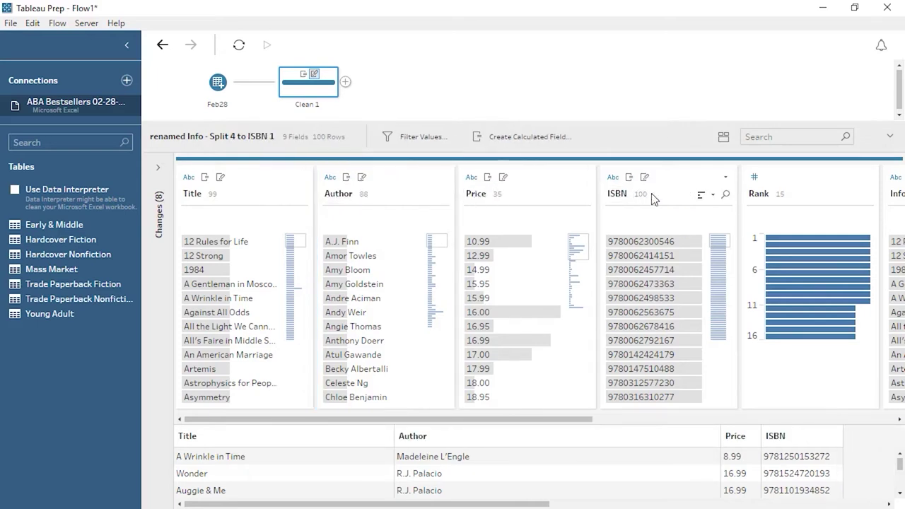
Step: Remove the original Info field, then auto-split Last Week/ Weeks on List and drop its original
left_click_drag(551, 419, 773, 436)
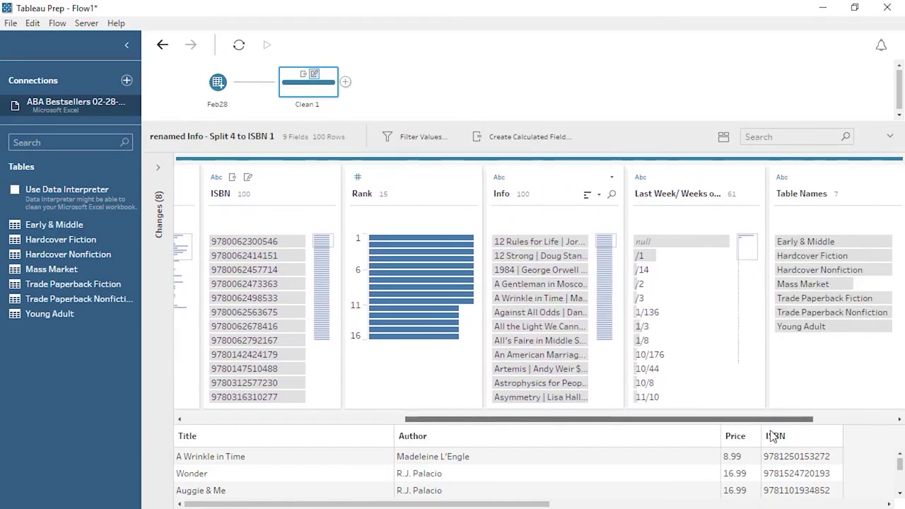
left_click(599, 179)
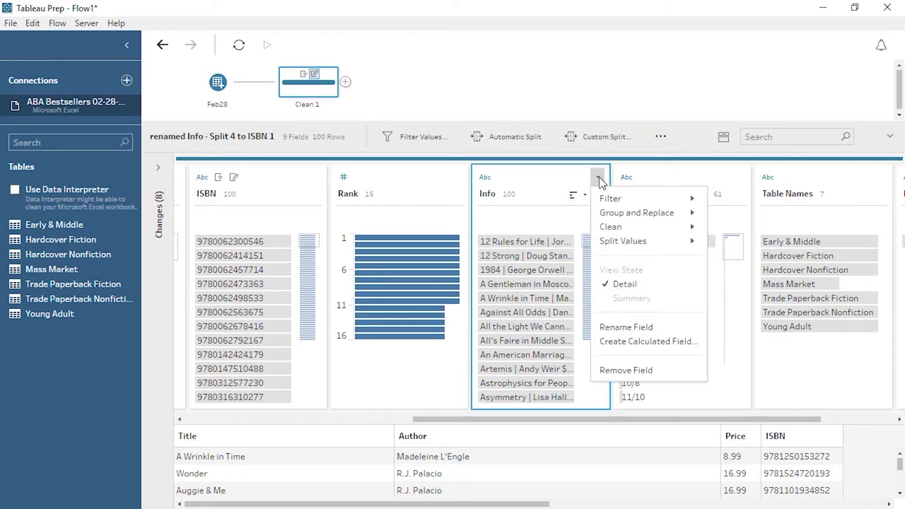
left_click(625, 371)
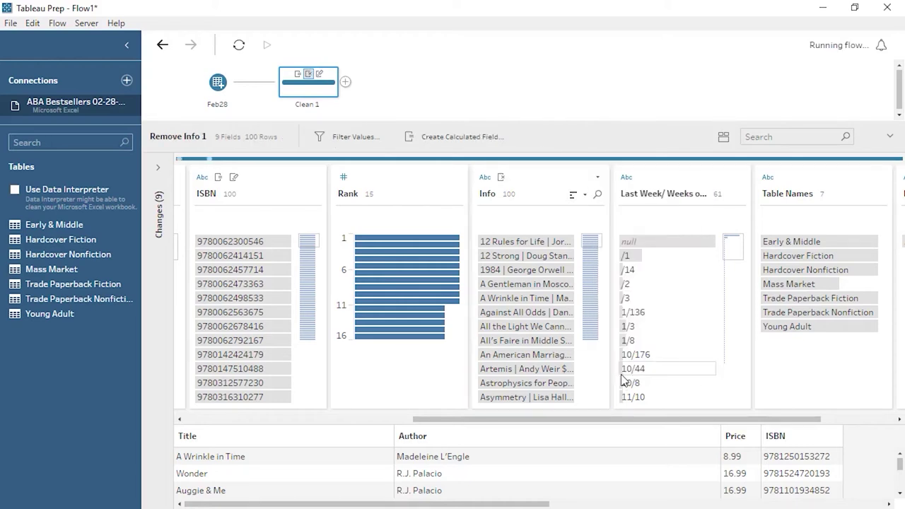
left_click(575, 177)
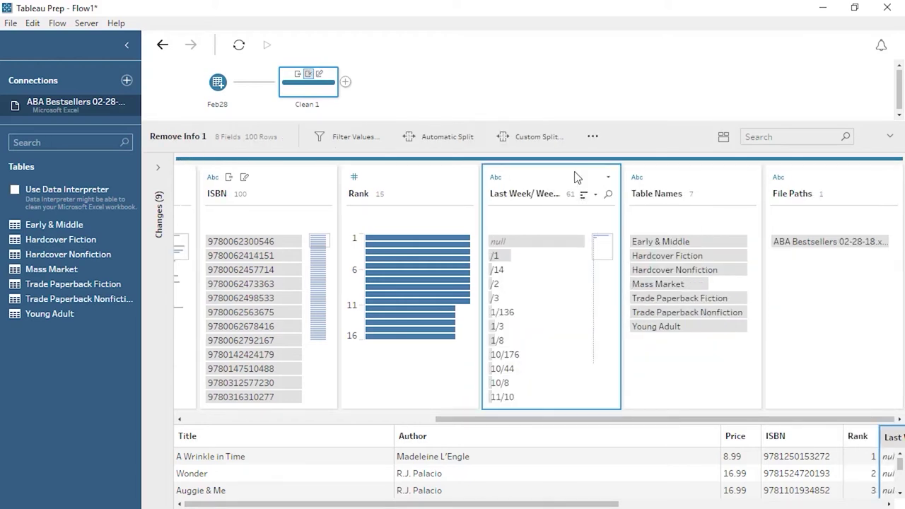
left_click(467, 140)
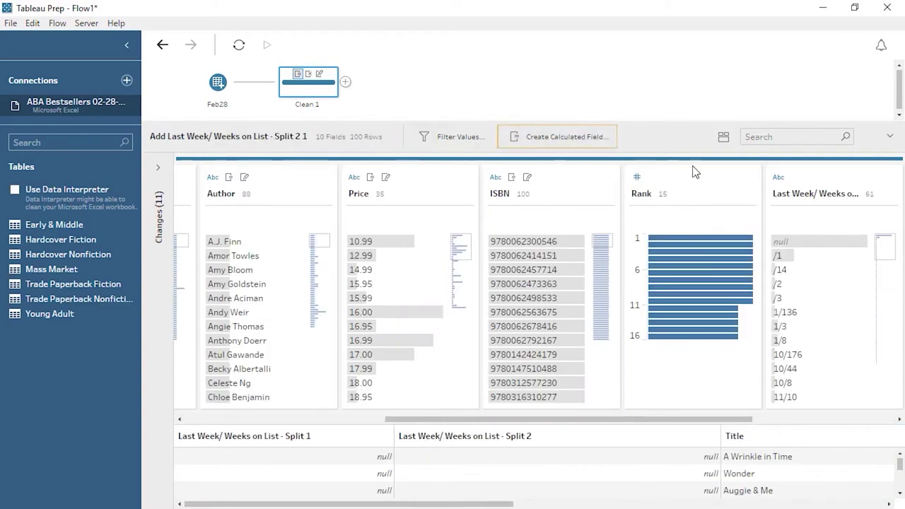
left_click(891, 176)
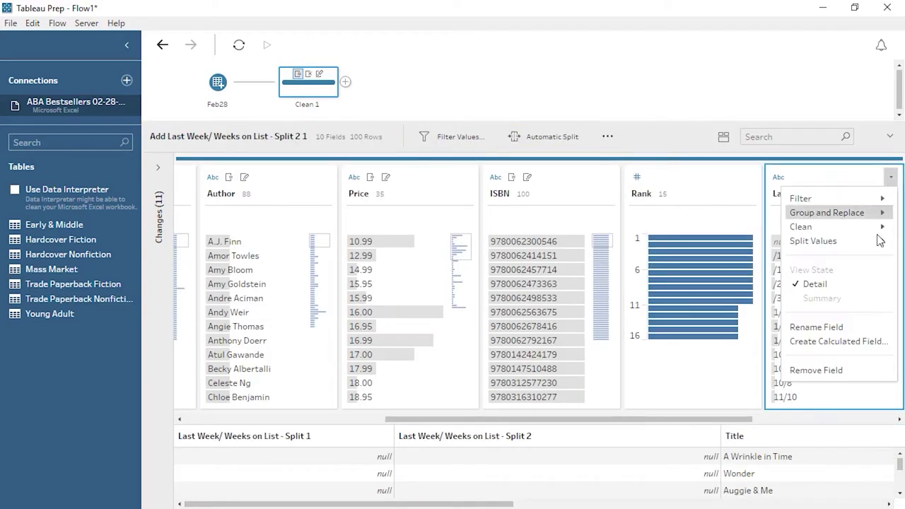
left_click(816, 370)
Step: Rename the two new split fields to Previous Rank and Weeks on List
left_click_drag(739, 419, 488, 433)
double_click(234, 194)
type("Previous Rank")
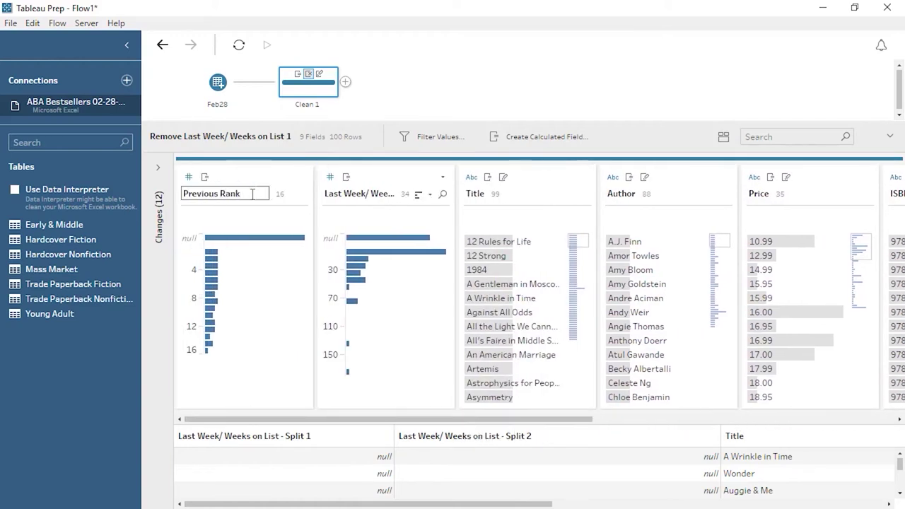
double_click(358, 194)
type("Weeks on List")
key("Return")
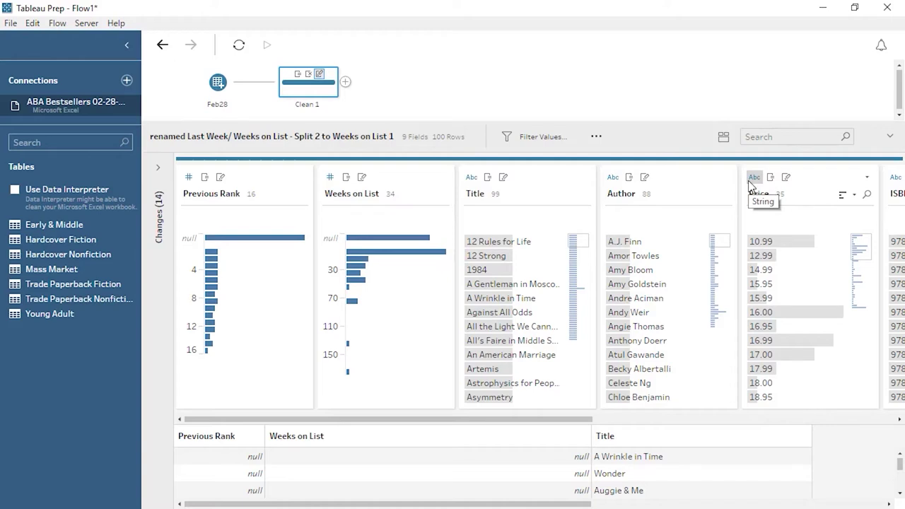
Step: Change the Price field's data type to Number (decimal)
left_click(751, 183)
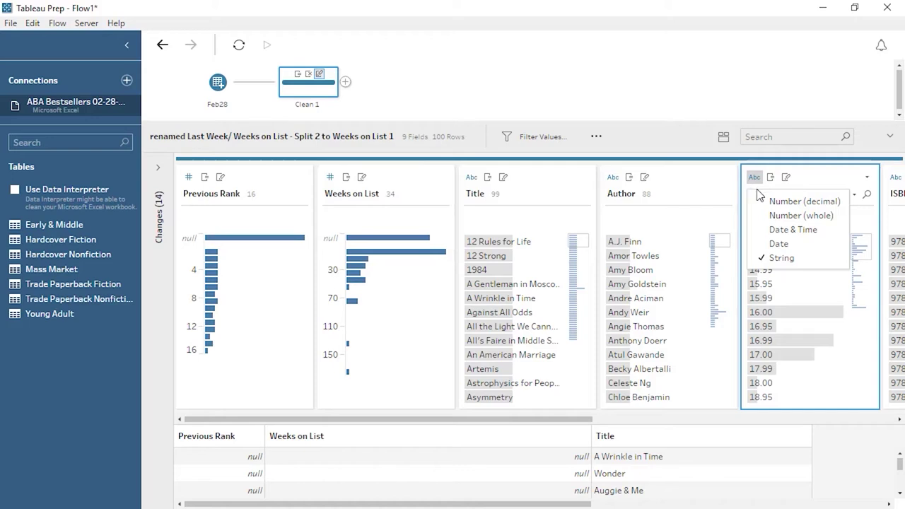
left_click(769, 201)
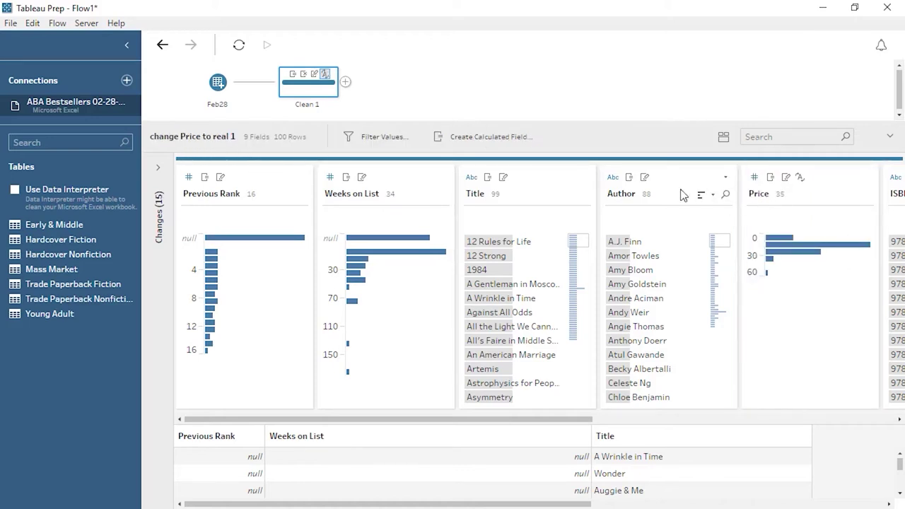
left_click(126, 81)
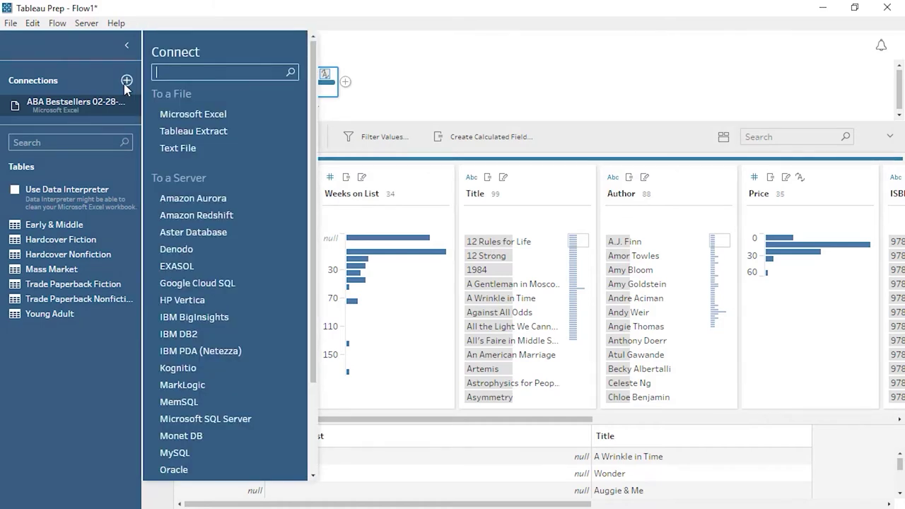
Step: Add Early & Middle from ABA Bestsellers 02-21-18.xlsx as a wildcard-union input, unioned with Feb28 (200 rows)
left_click(193, 114)
double_click(198, 169)
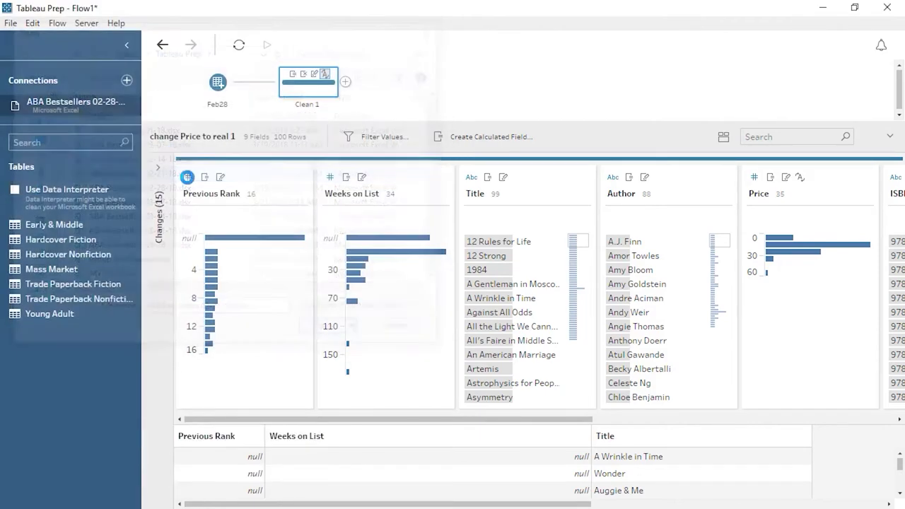
left_click_drag(81, 247, 177, 202)
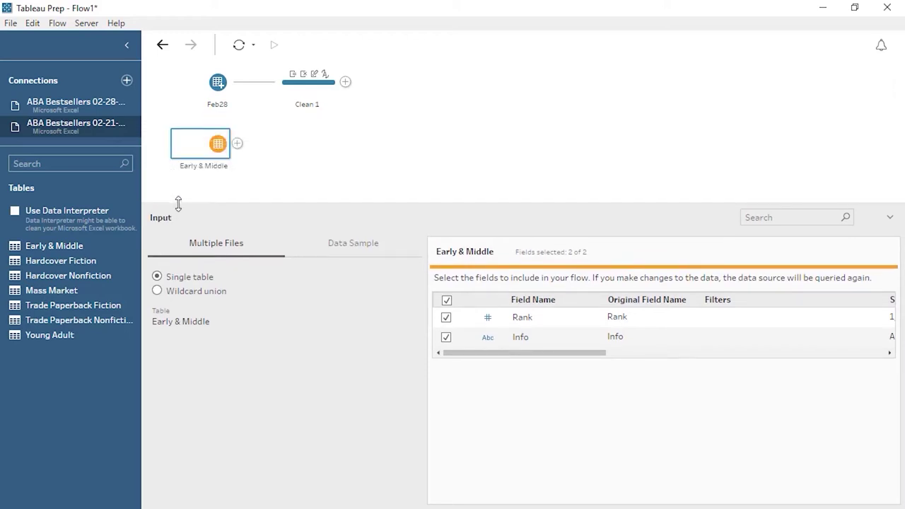
left_click(157, 292)
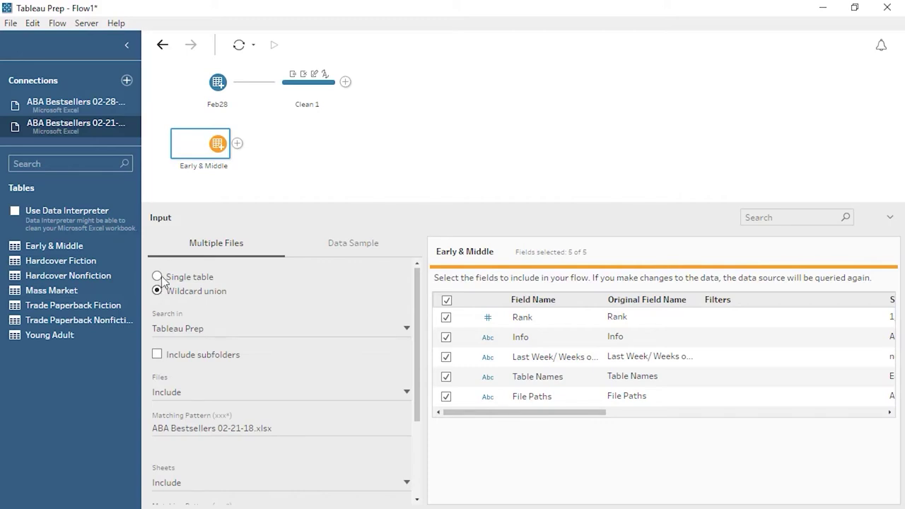
left_click_drag(200, 147, 213, 112)
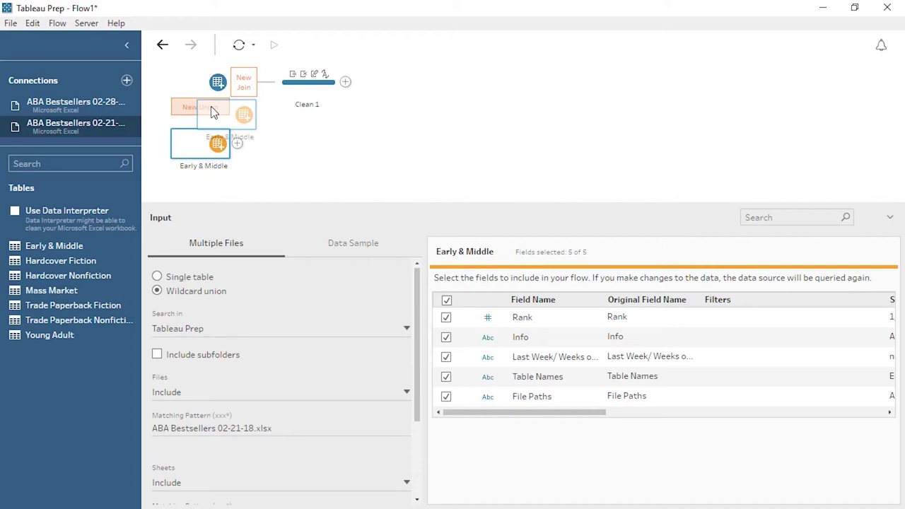
left_click_drag(213, 112, 213, 112)
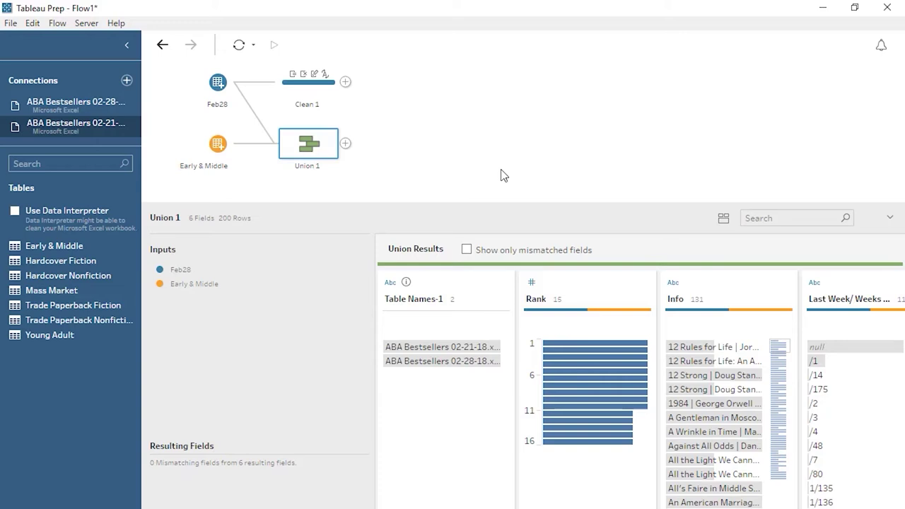
Step: Replace the Feb28–Clean 1 link with Union 1, so Clean 1 holds 10 fields and 200 rows
left_click(265, 97)
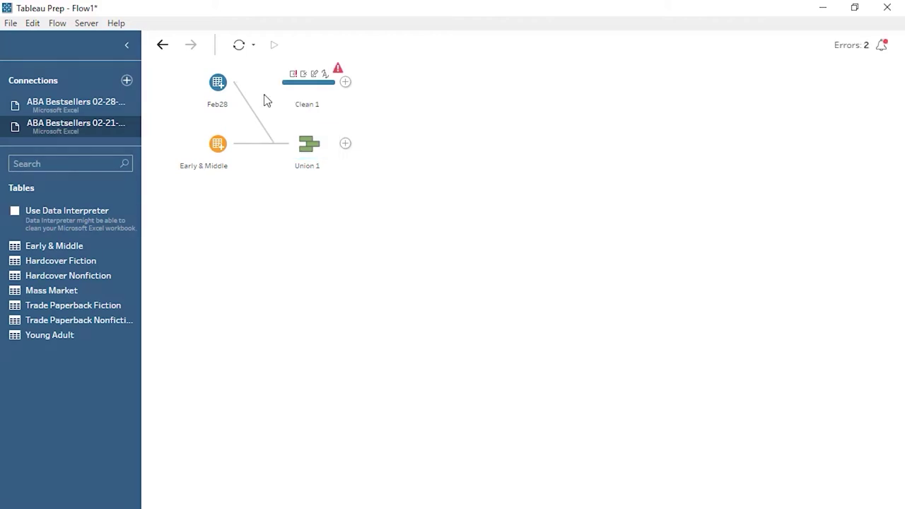
left_click_drag(309, 144, 289, 85)
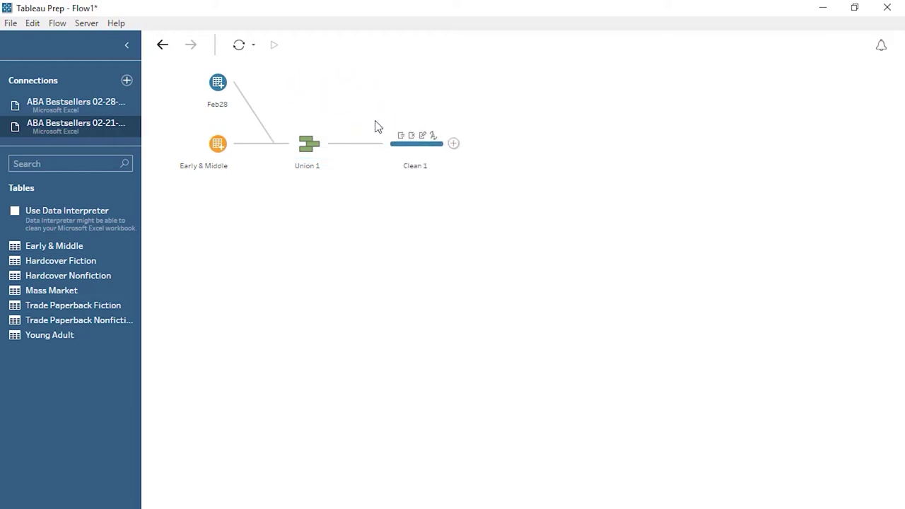
left_click(416, 149)
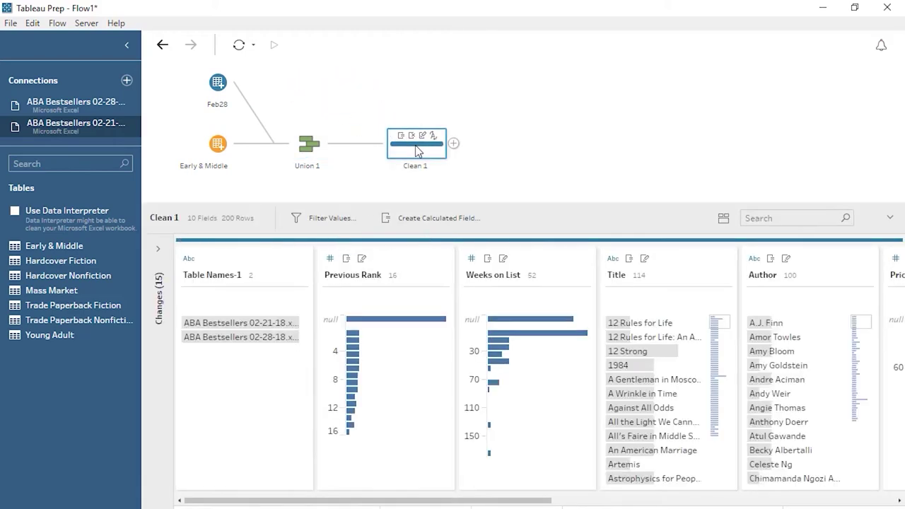
left_click(453, 143)
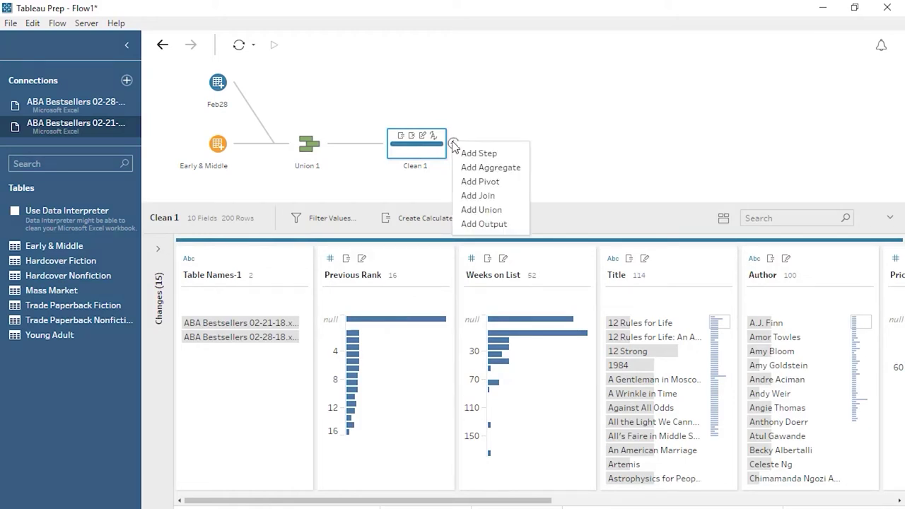
Step: Add a Comma Separated Values (.csv) output after Clean 1 and run the flow to create Output.csv
left_click(505, 224)
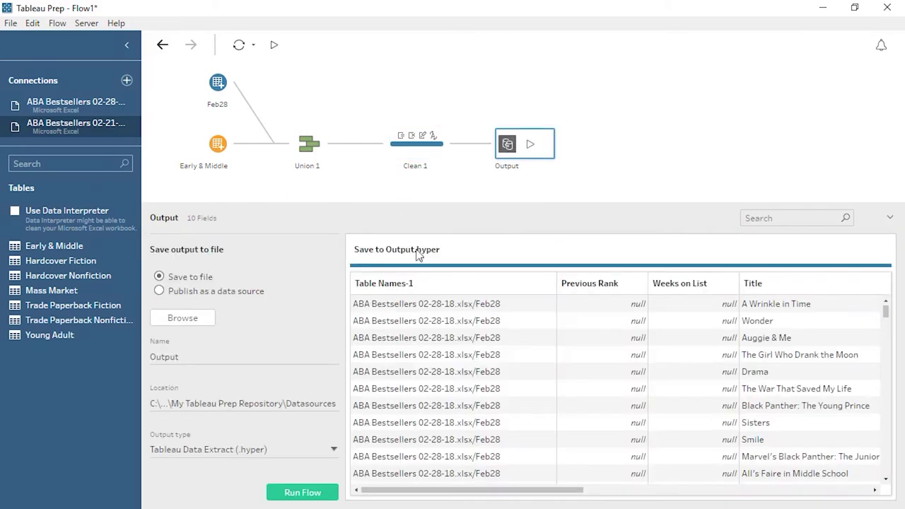
left_click(256, 453)
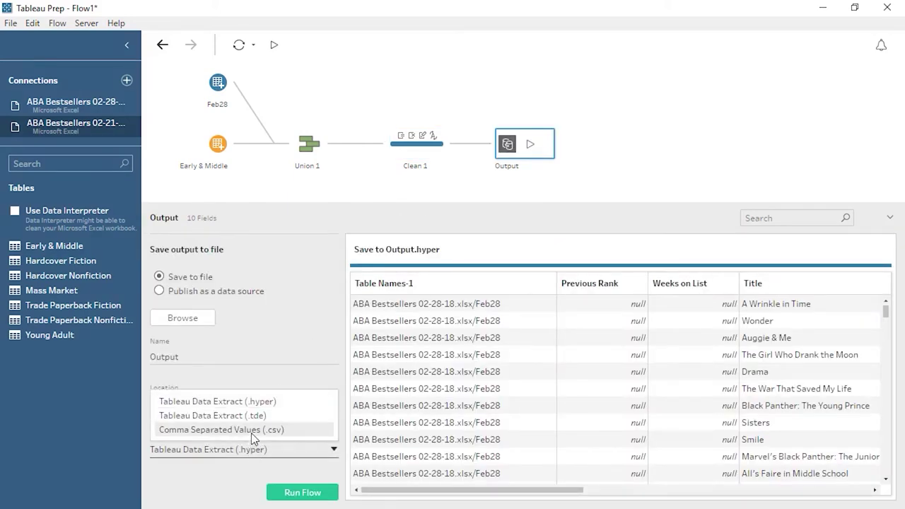
left_click(251, 432)
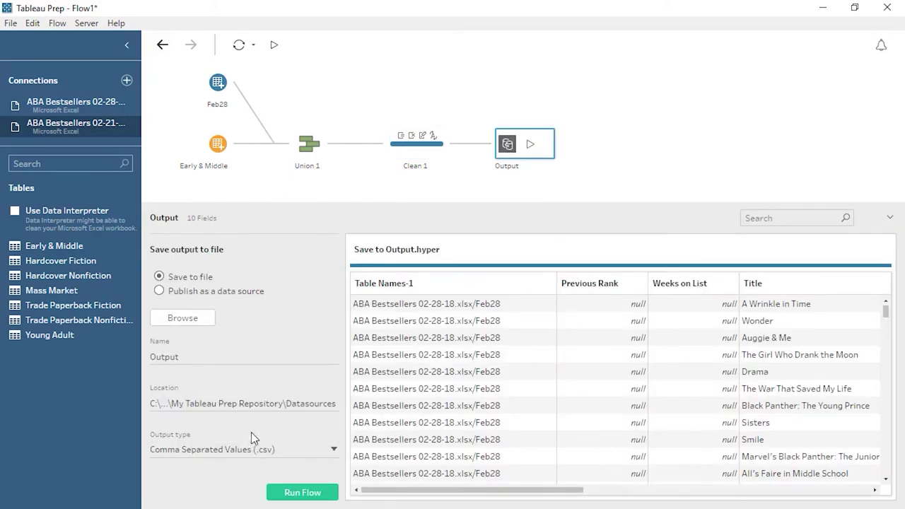
left_click(195, 320)
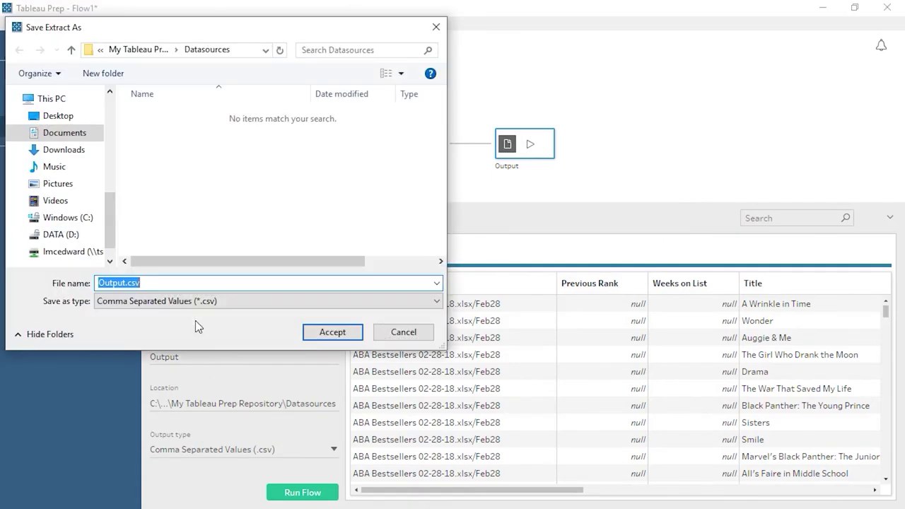
left_click(404, 335)
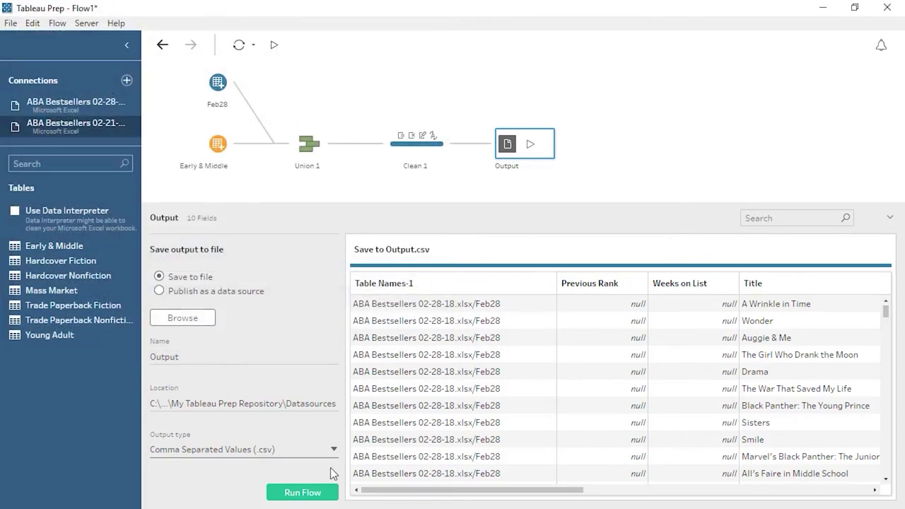
left_click(315, 496)
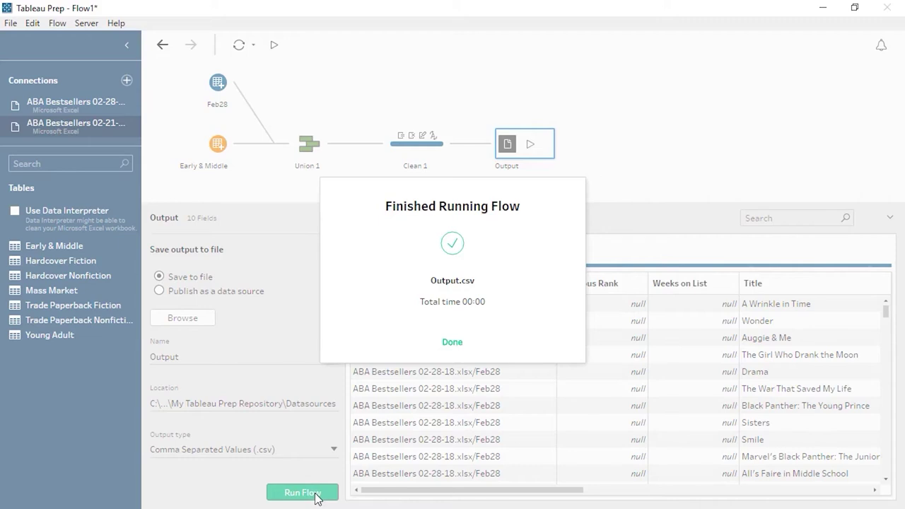
left_click(450, 345)
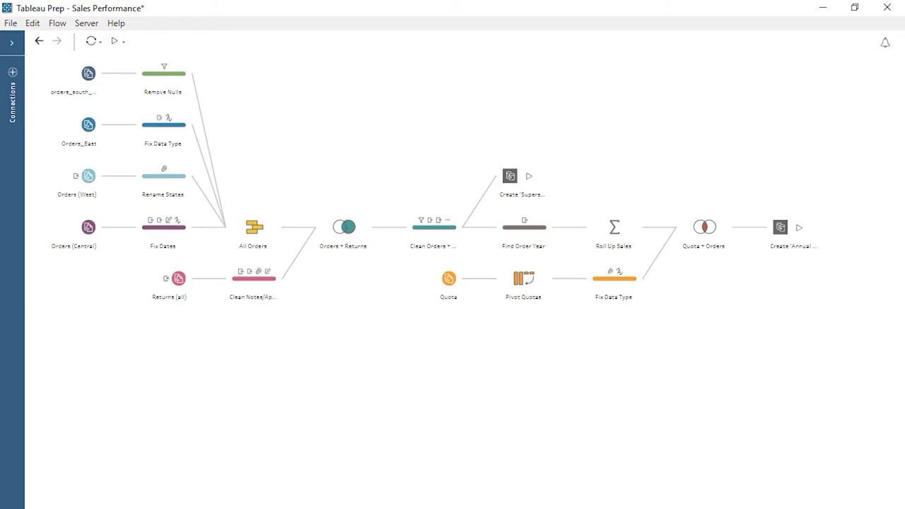
left_click(82, 24)
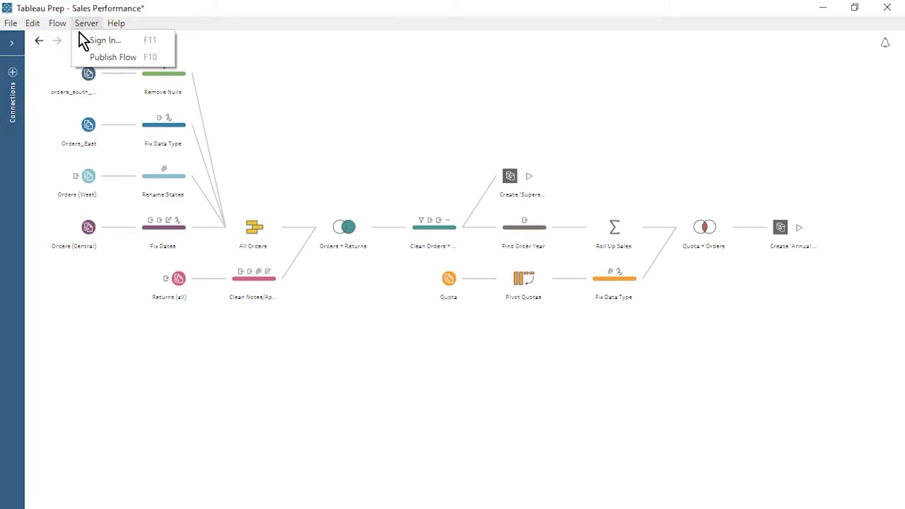
left_click(82, 38)
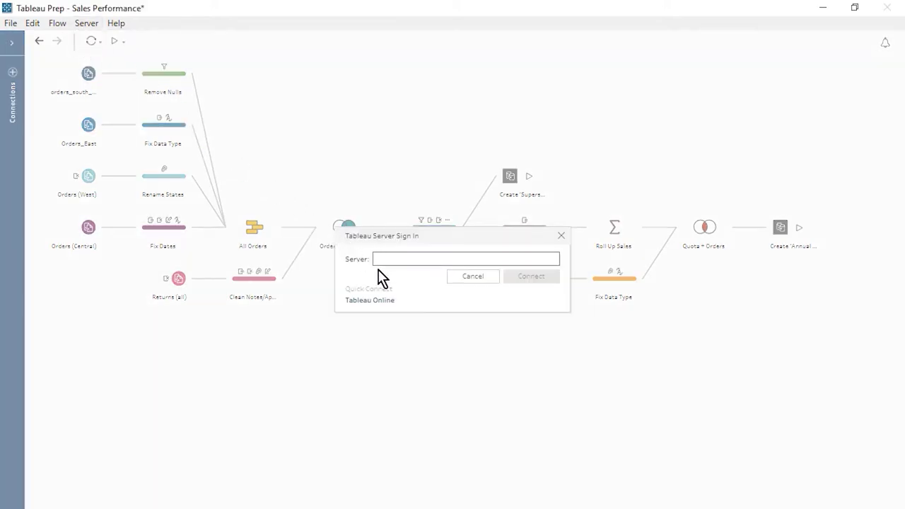
type("http://10.46.9.36")
left_click(509, 281)
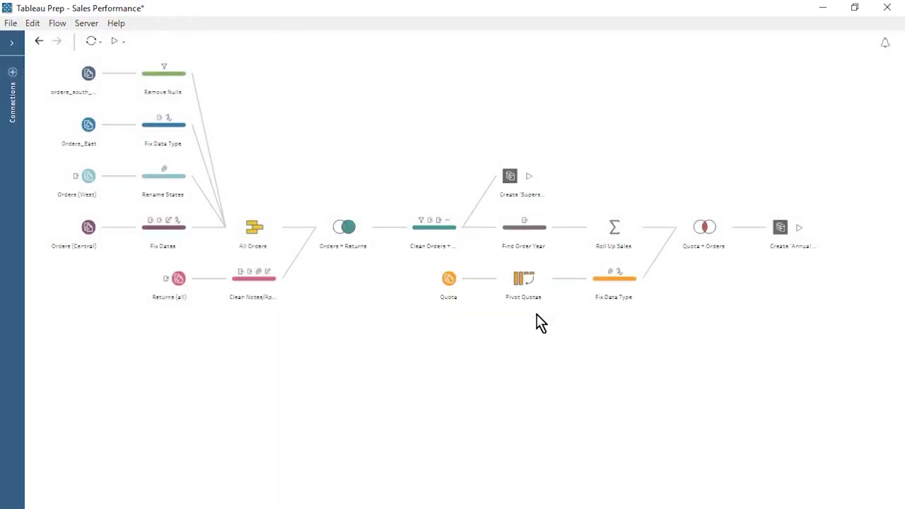
left_click(460, 226)
left_click(394, 258)
type("••••••••••••")
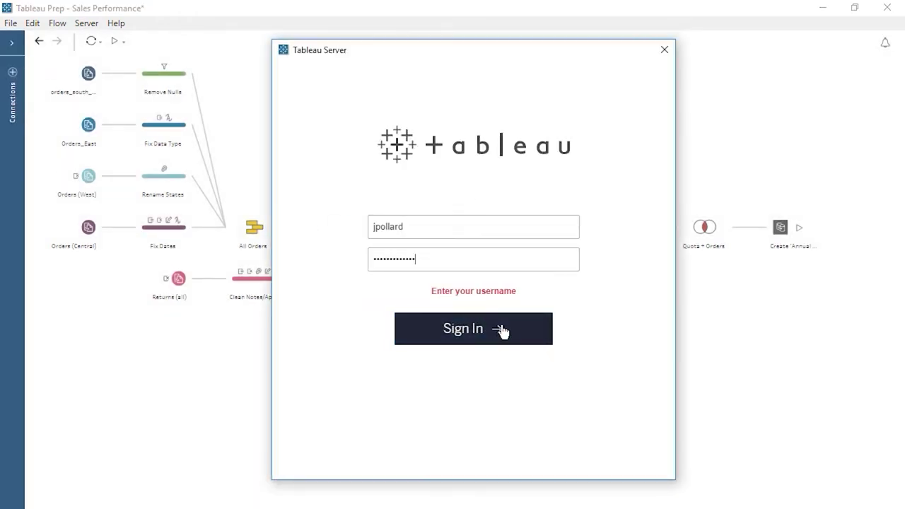
left_click(504, 333)
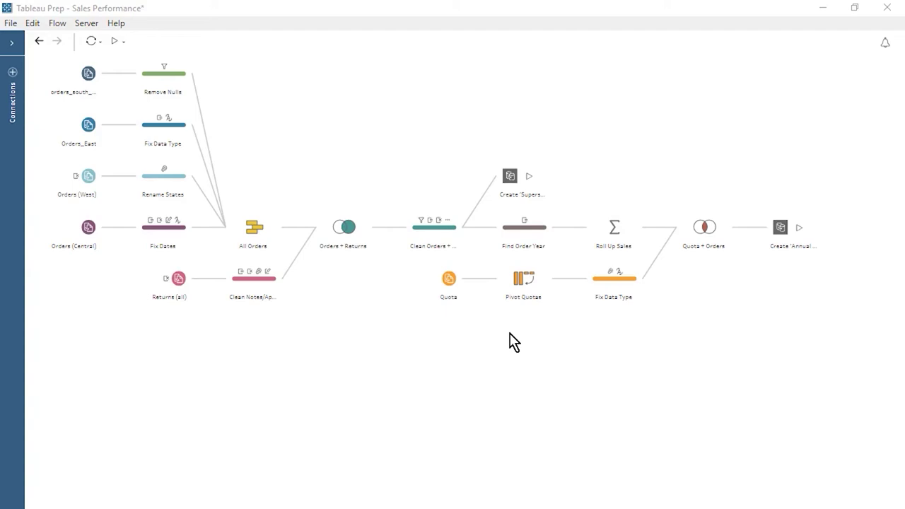
left_click(541, 195)
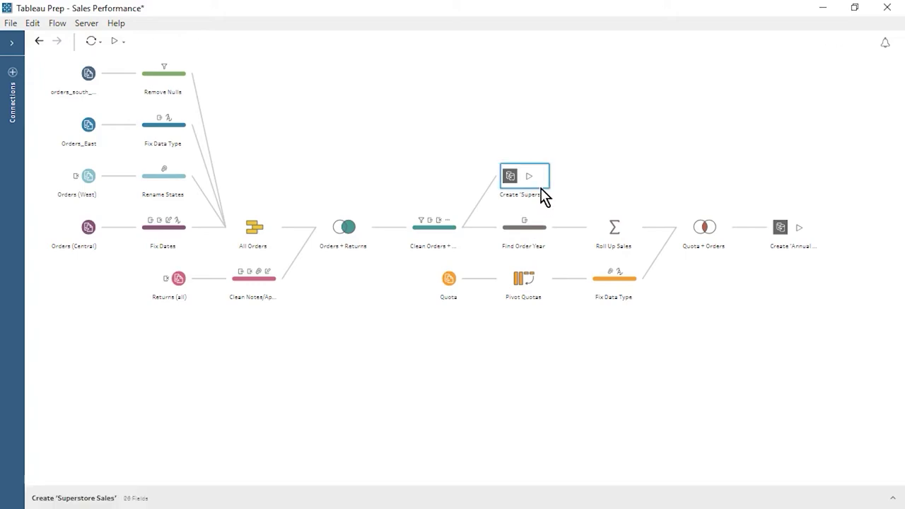
left_click(894, 498)
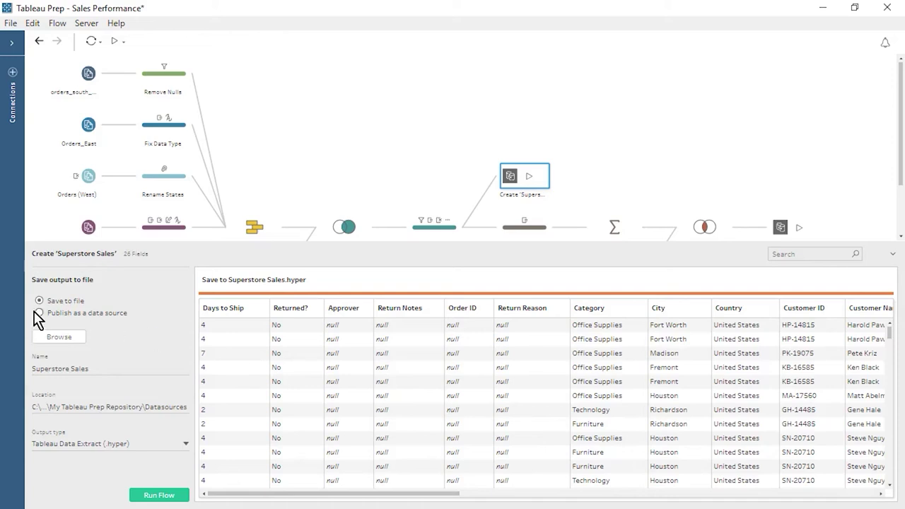
left_click(40, 313)
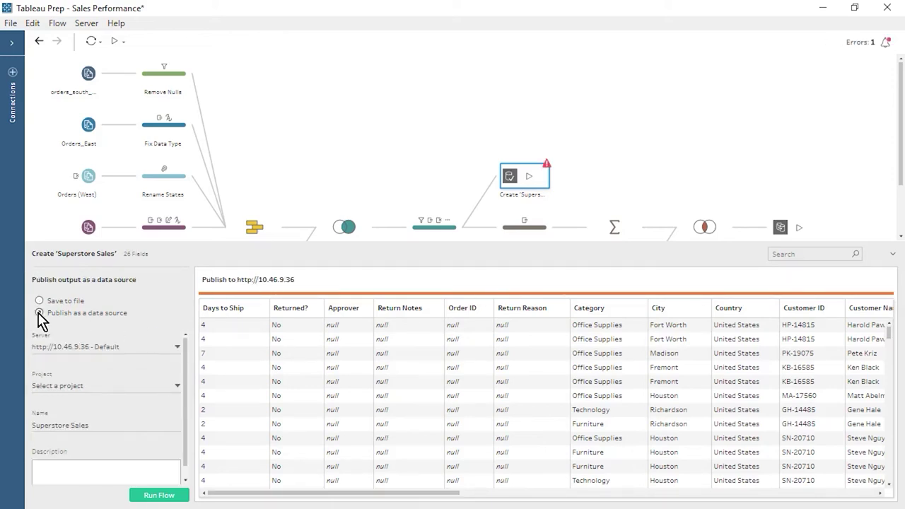
left_click(159, 348)
left_click(155, 369)
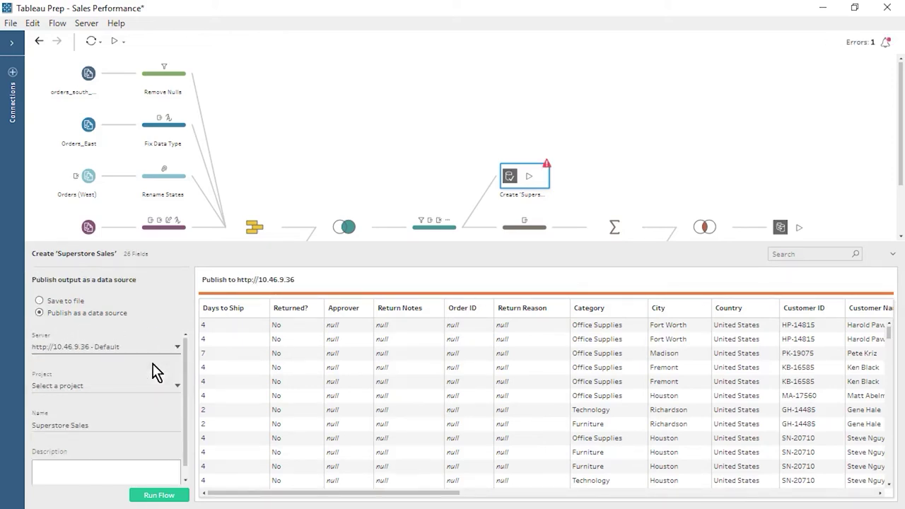
left_click(179, 395)
left_click(165, 405)
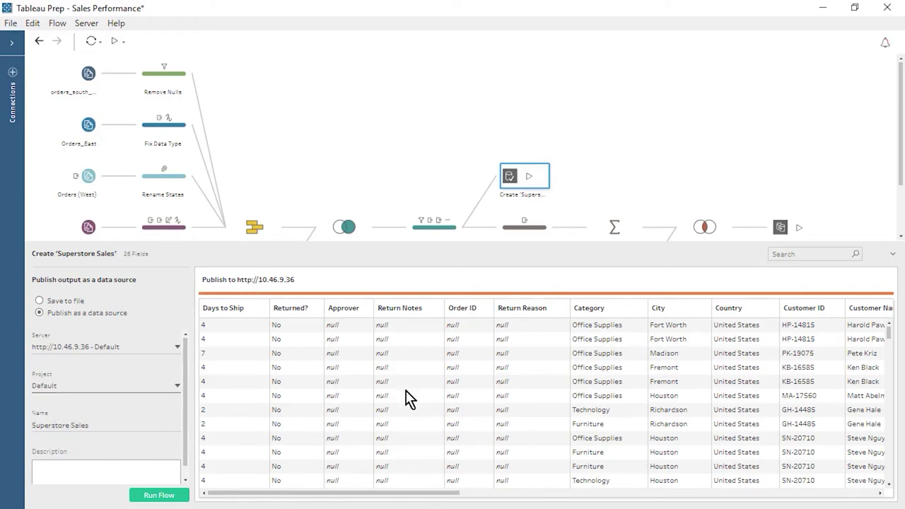
scroll(903, 229, "down", 2)
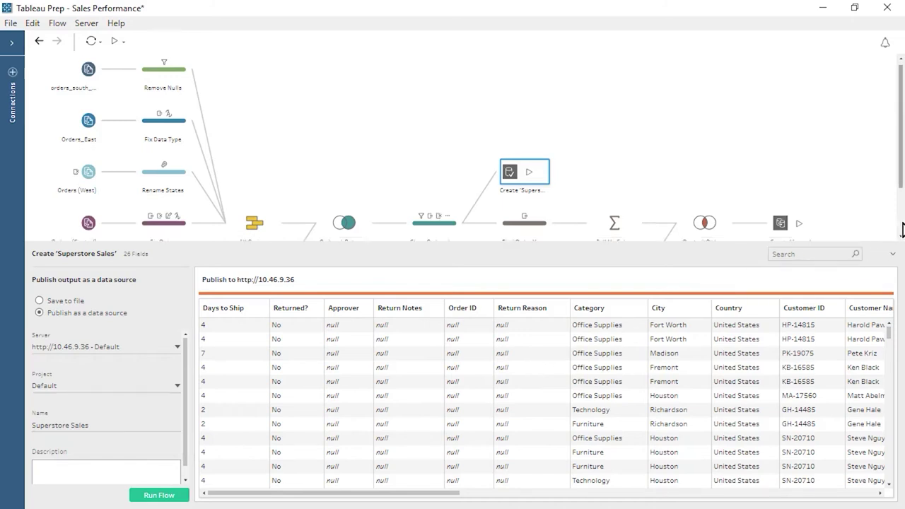
left_click(781, 171)
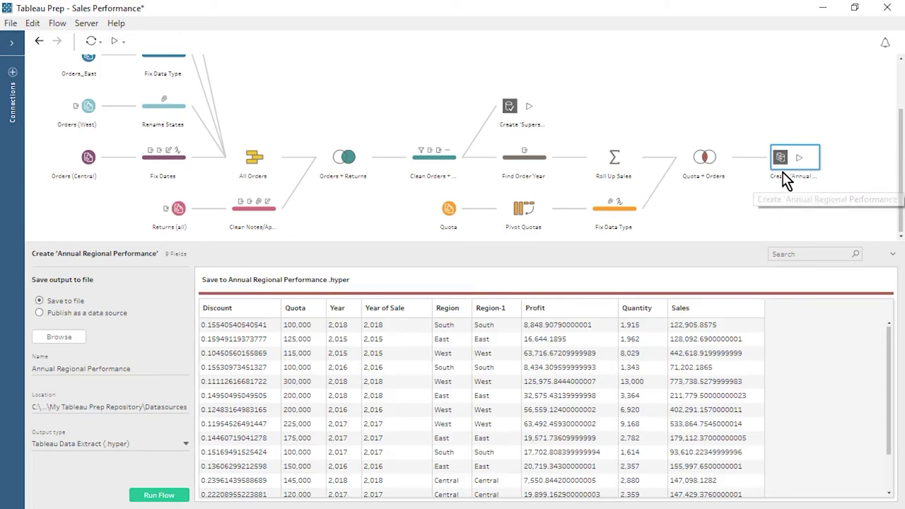
left_click(40, 313)
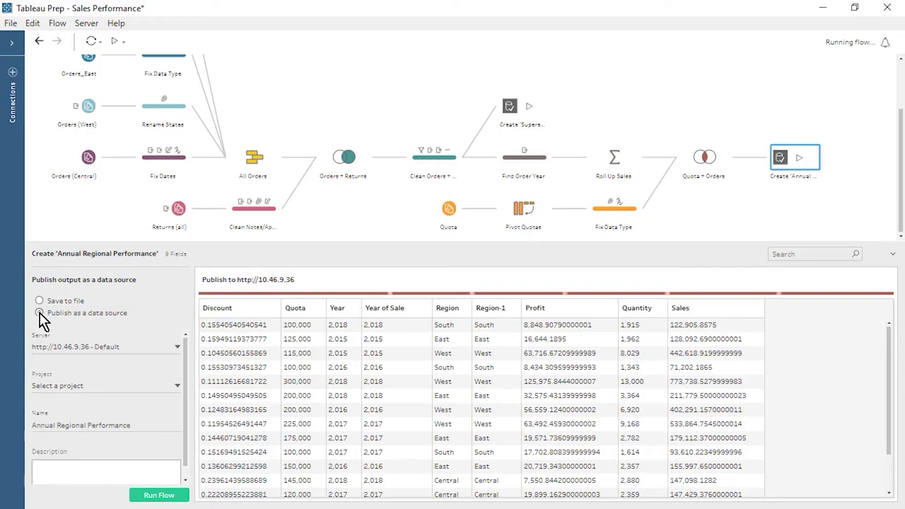
left_click(130, 347)
left_click(154, 365)
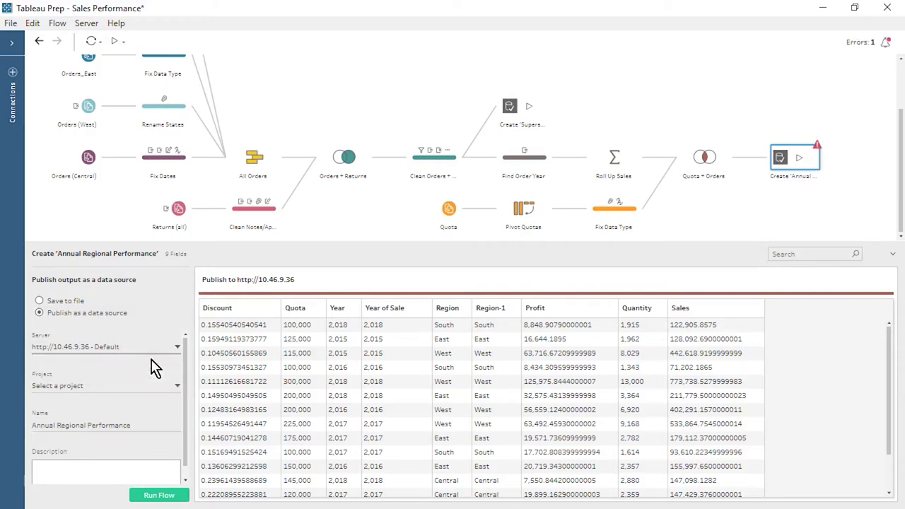
left_click(146, 387)
left_click(145, 405)
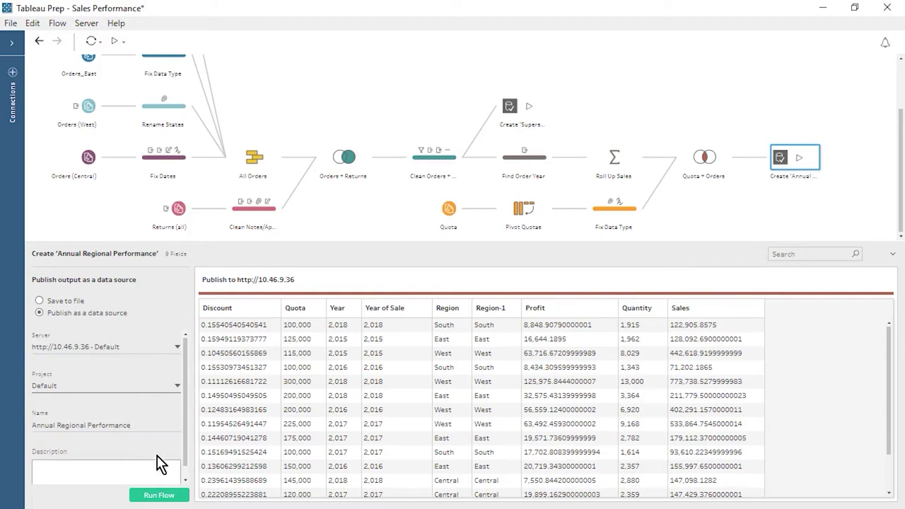
left_click(893, 253)
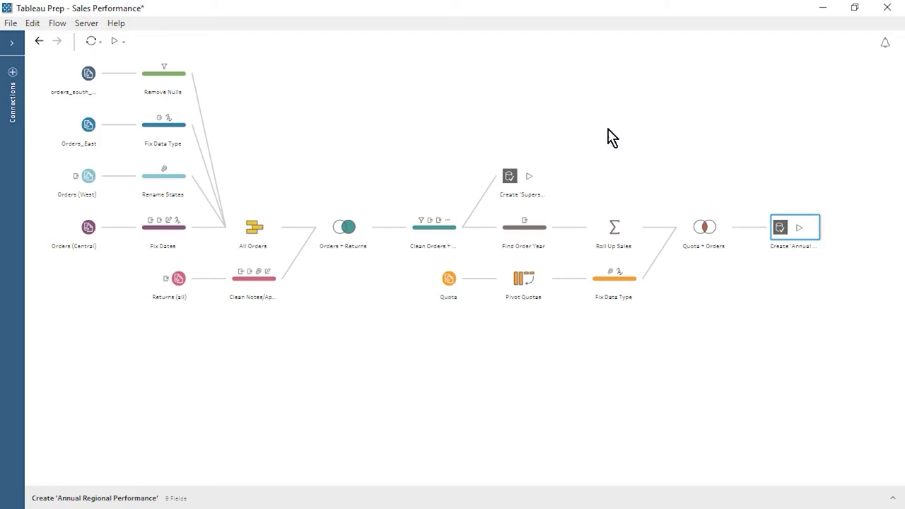
Step: Publish the Sales Performance flow to the Default project, uploading all six input files
left_click(90, 24)
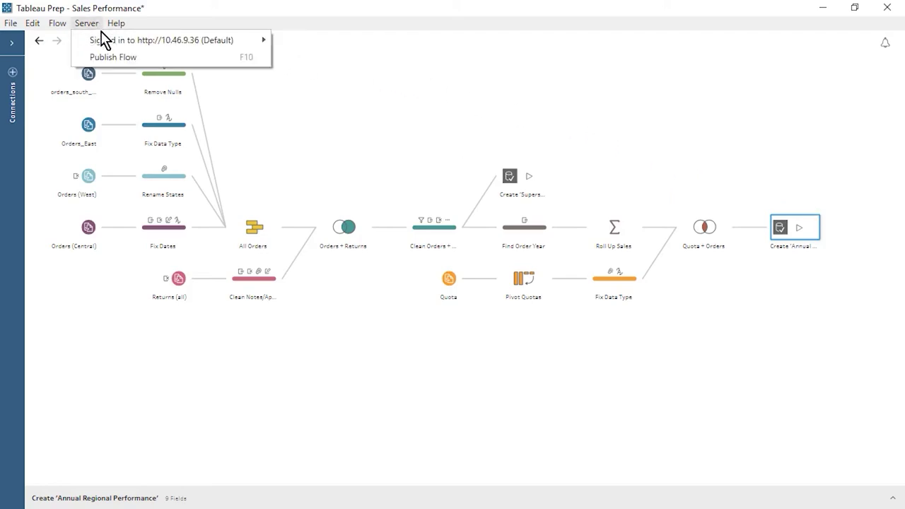
left_click(120, 71)
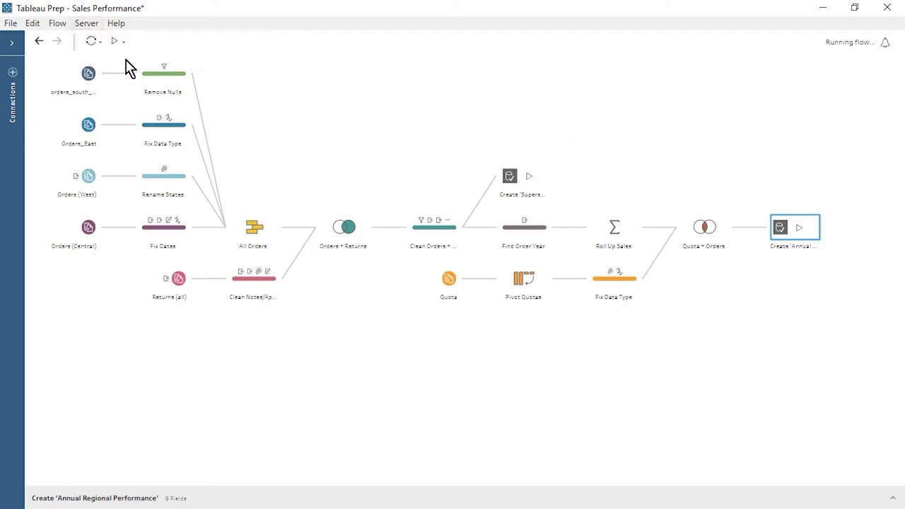
left_click(516, 201)
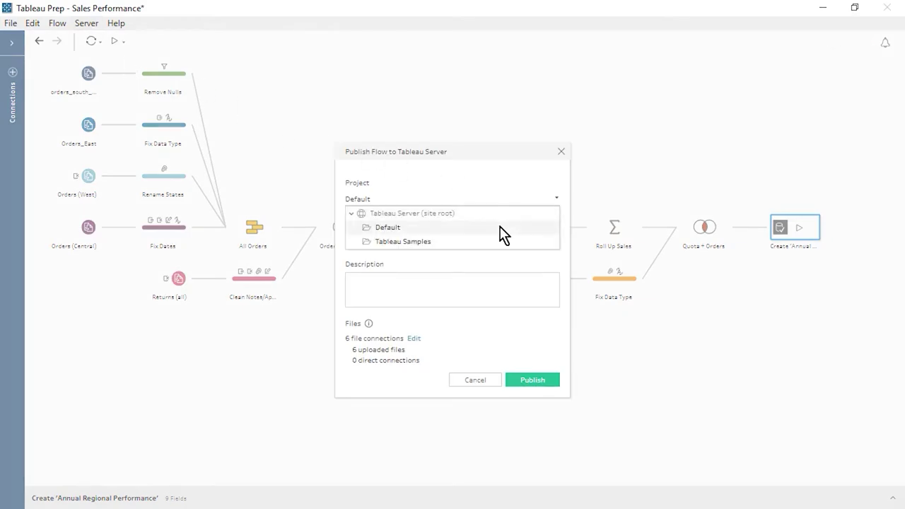
left_click(567, 238)
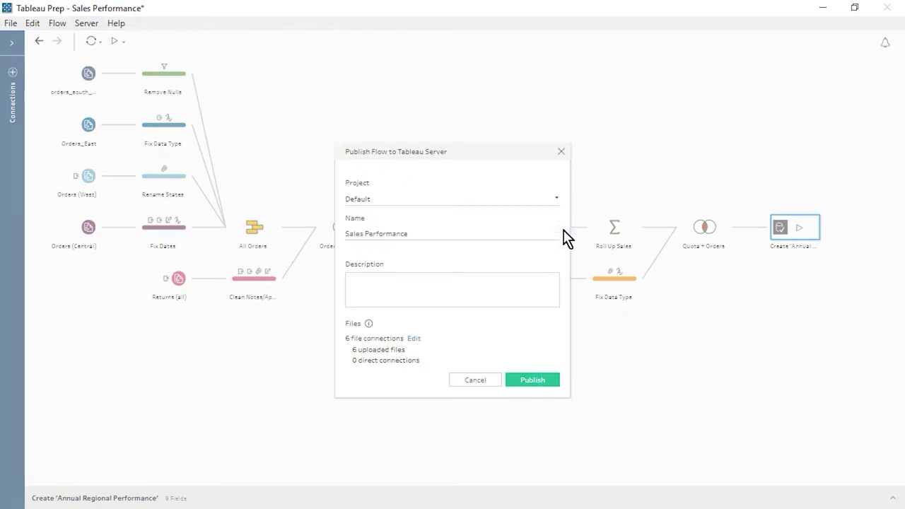
left_click(417, 340)
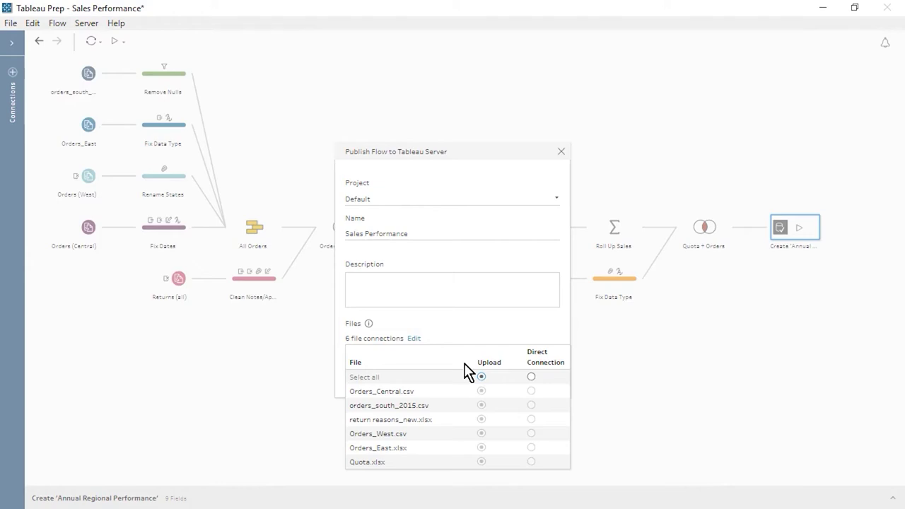
left_click(414, 339)
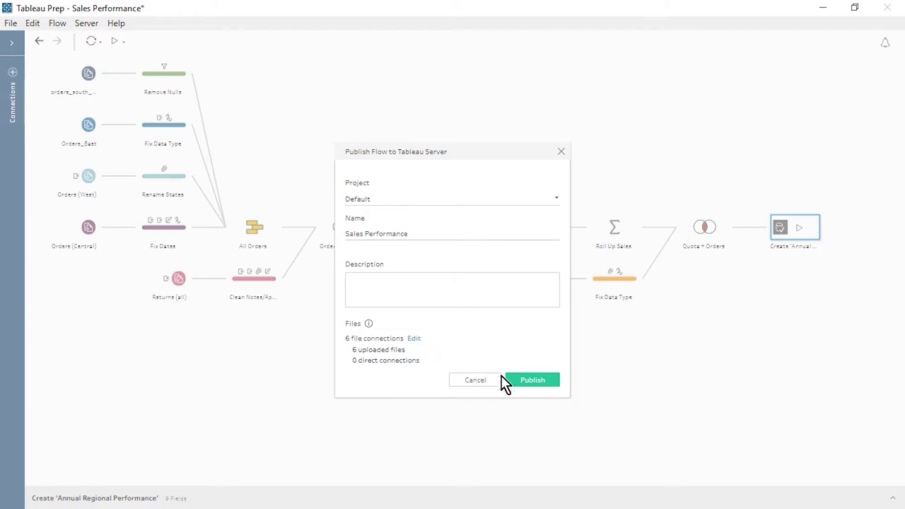
left_click(512, 384)
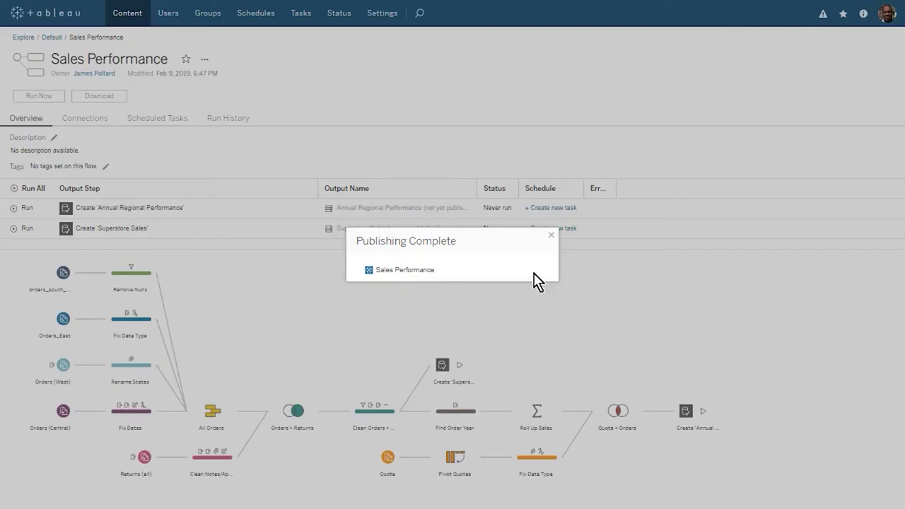
Step: Create a Daily 11:00AM task that automatically includes all of the flow's output steps
left_click(551, 235)
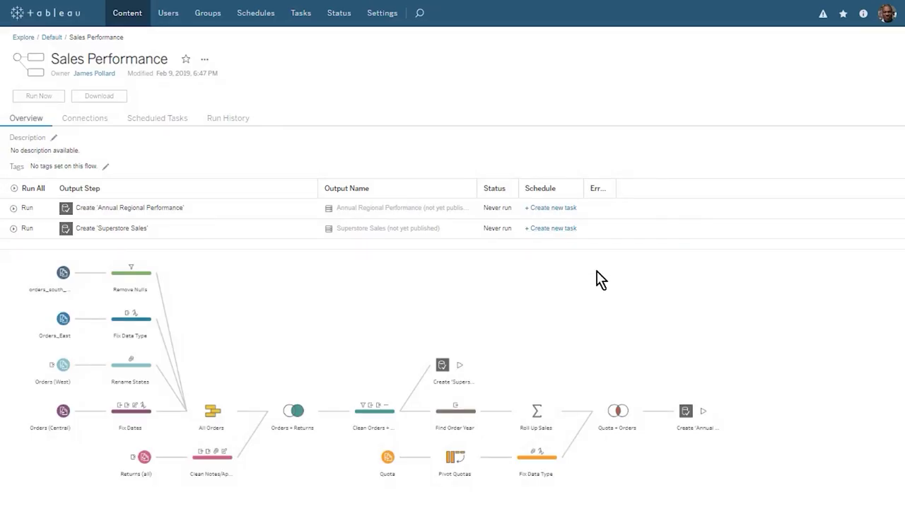
left_click(543, 209)
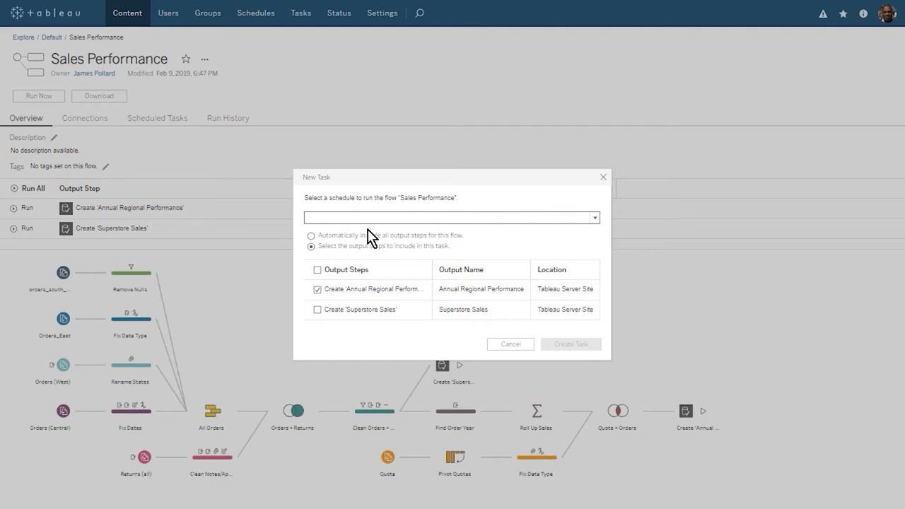
left_click(312, 237)
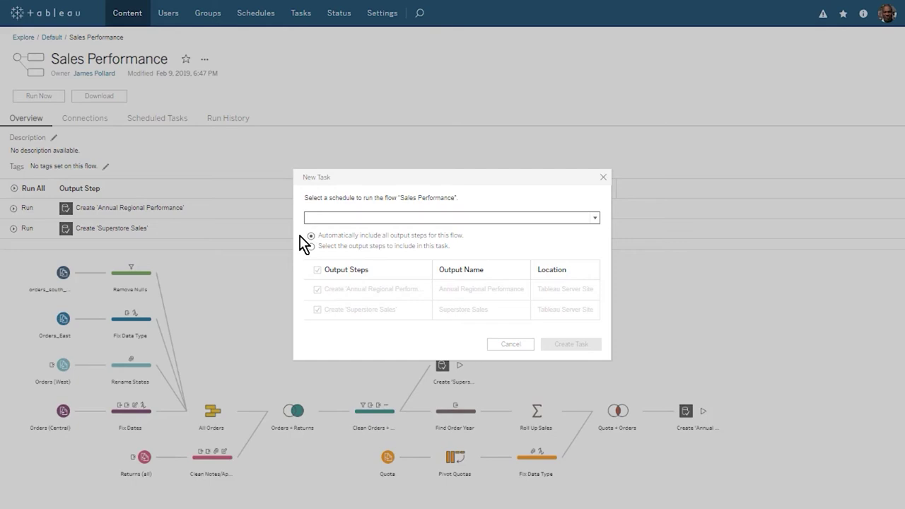
left_click(314, 220)
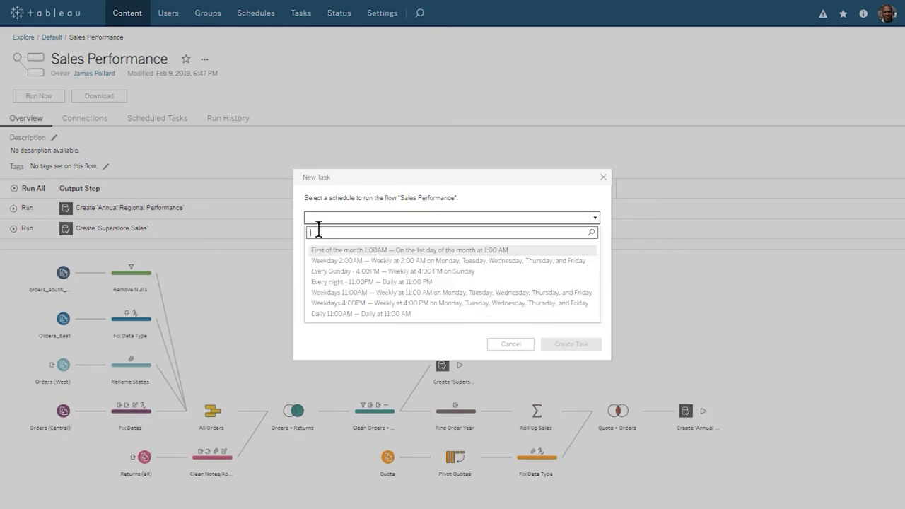
left_click(358, 314)
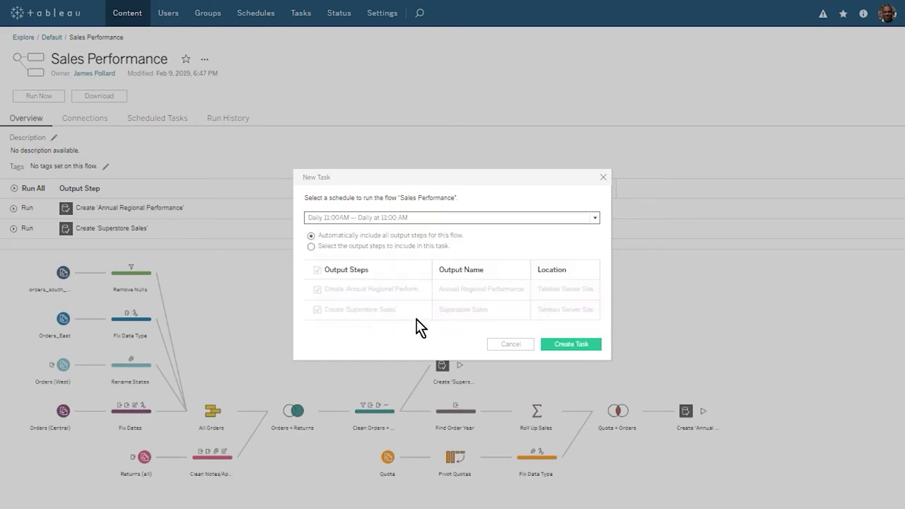
left_click(551, 346)
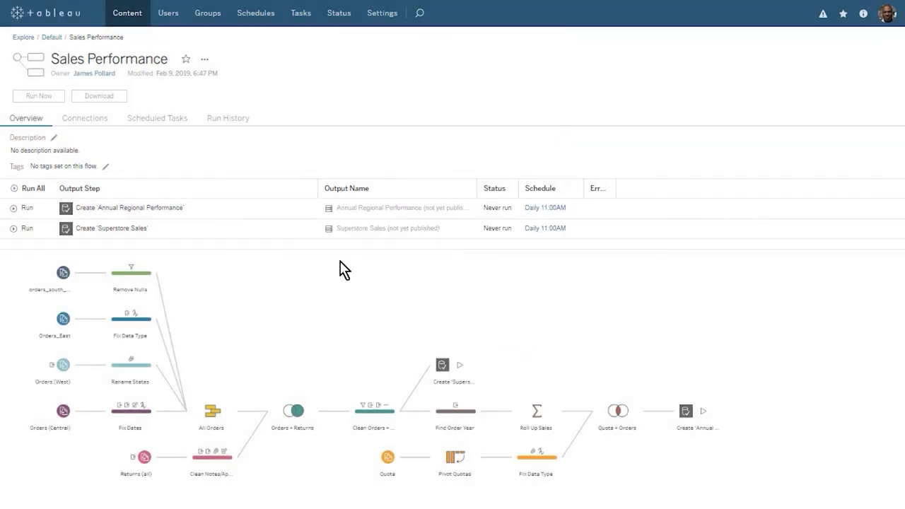
Step: Run the Sales Performance flow now and view its data connections
left_click(23, 99)
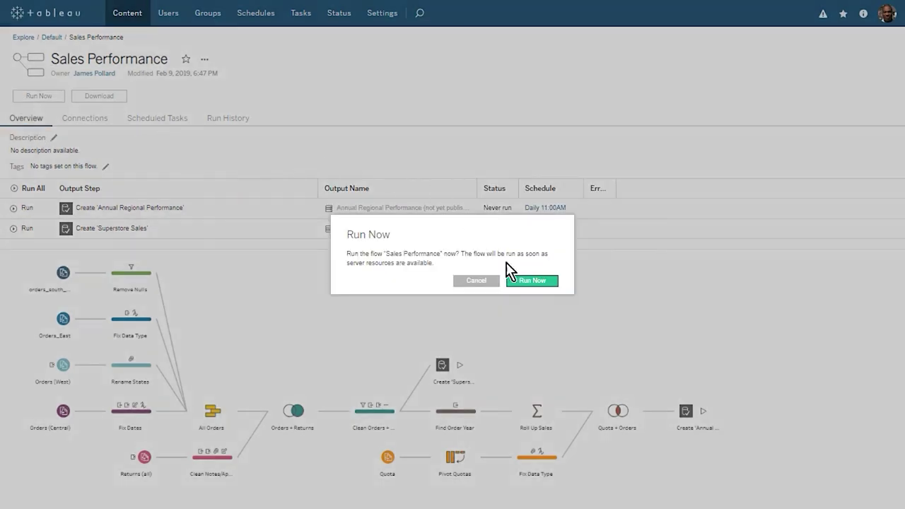
left_click(517, 282)
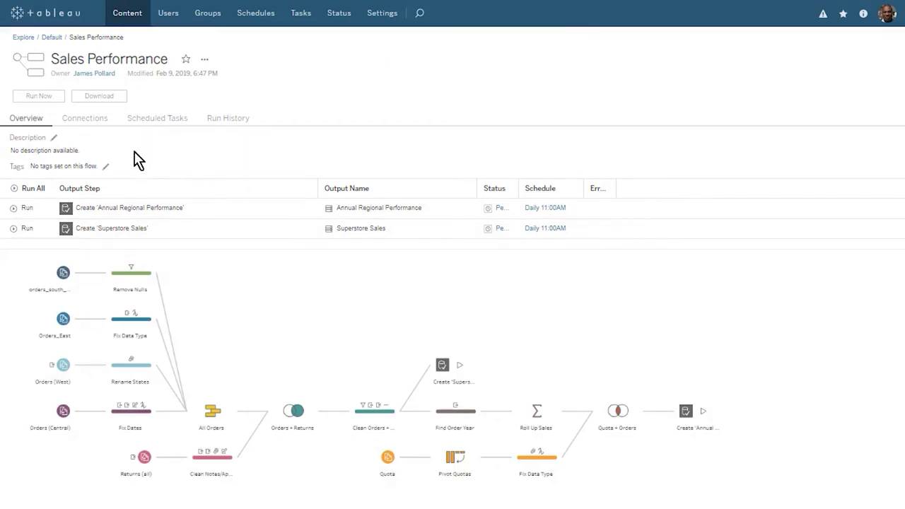
left_click(80, 121)
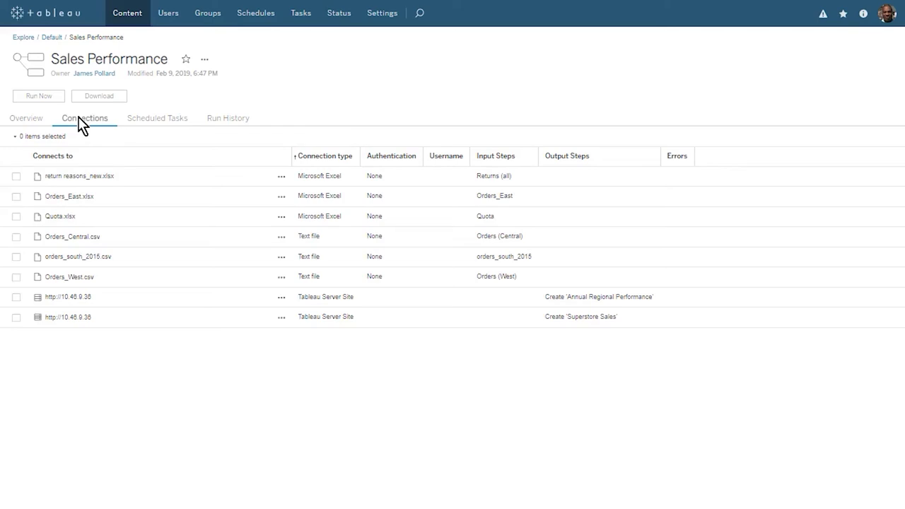
Step: Review the flow's scheduled task, run history and revision history, then view a run's error details
left_click(163, 126)
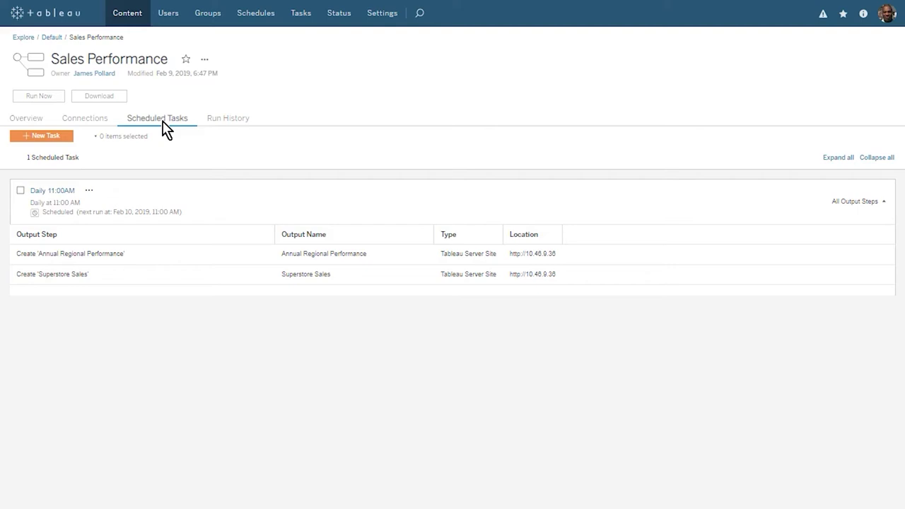
left_click(230, 125)
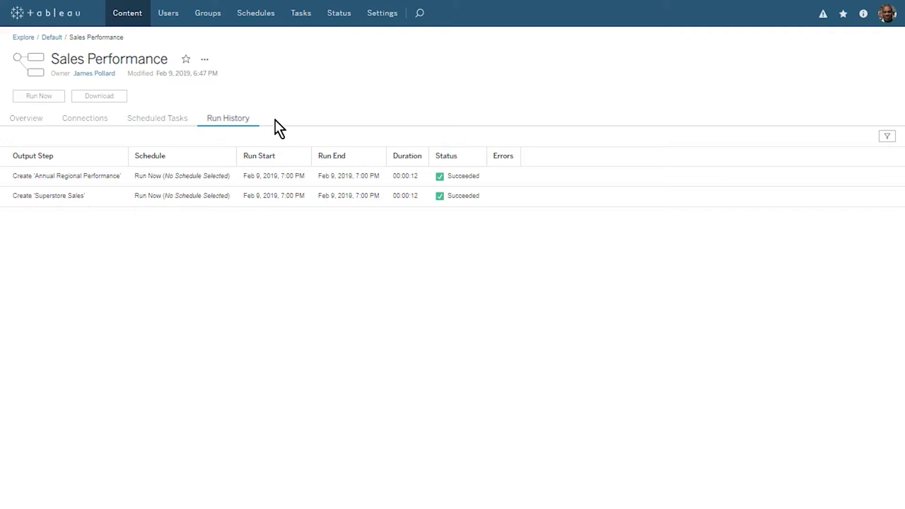
left_click(205, 59)
left_click(259, 182)
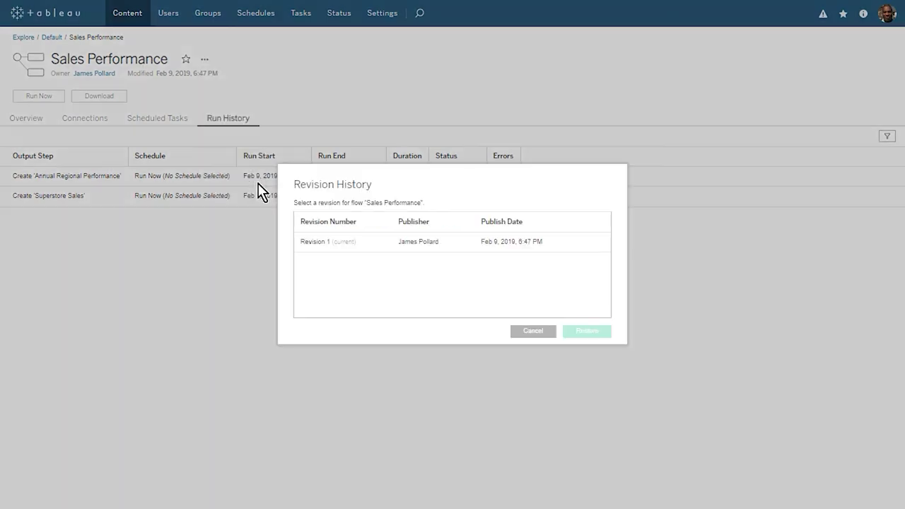
left_click(533, 332)
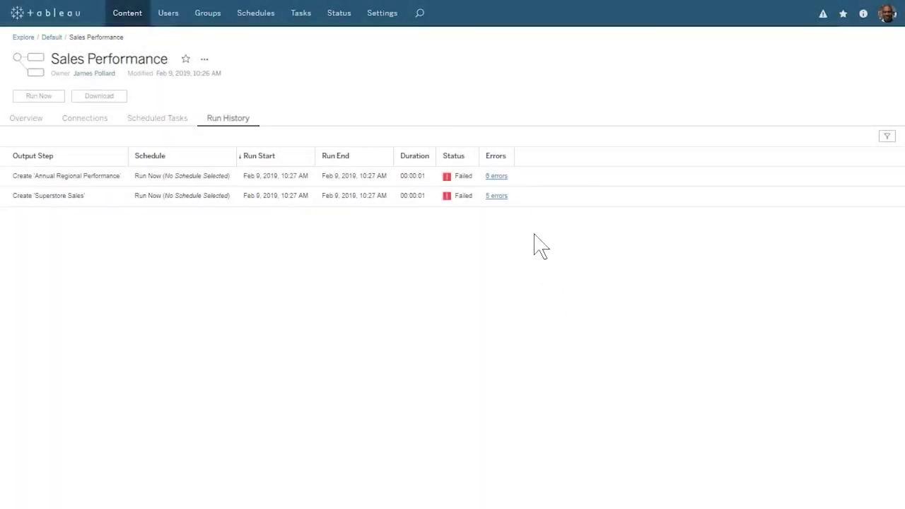
left_click(498, 176)
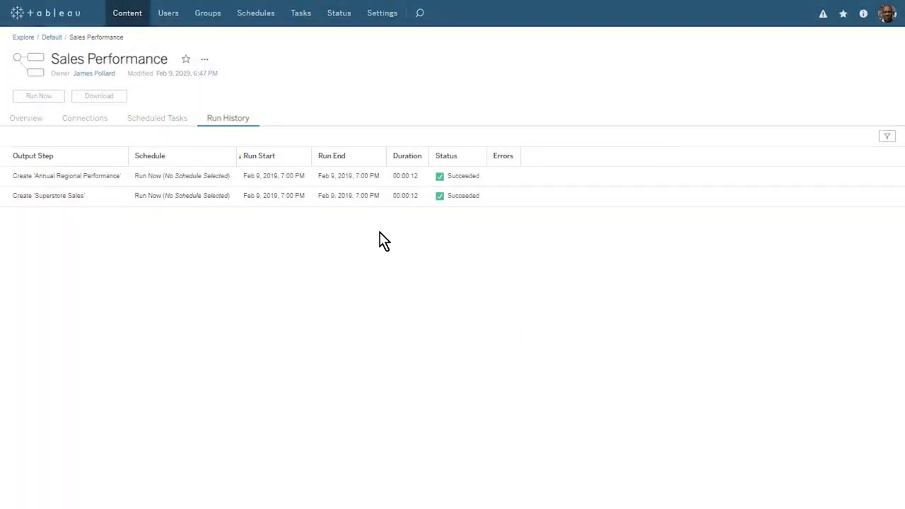
Step: Switch the Explore view to All Data Sources, then to All Flows to list the site's flows
left_click(132, 22)
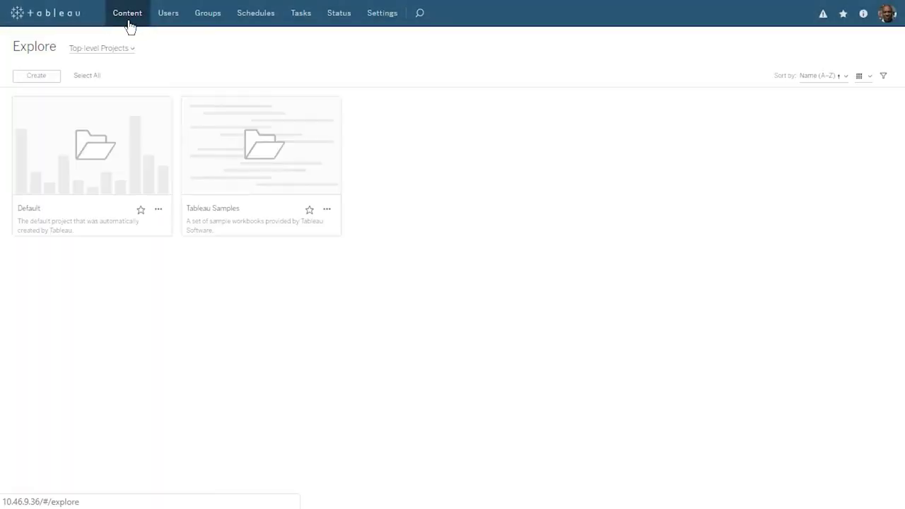
left_click(132, 49)
left_click(140, 129)
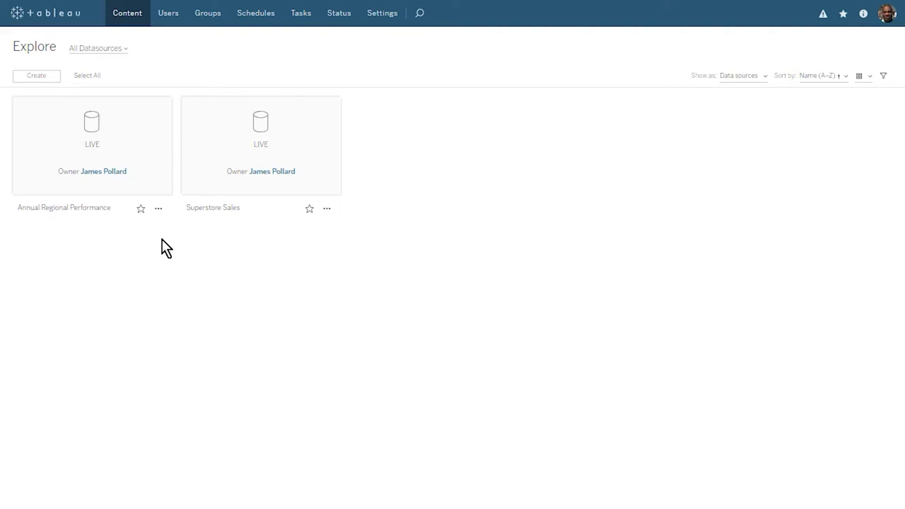
left_click(124, 48)
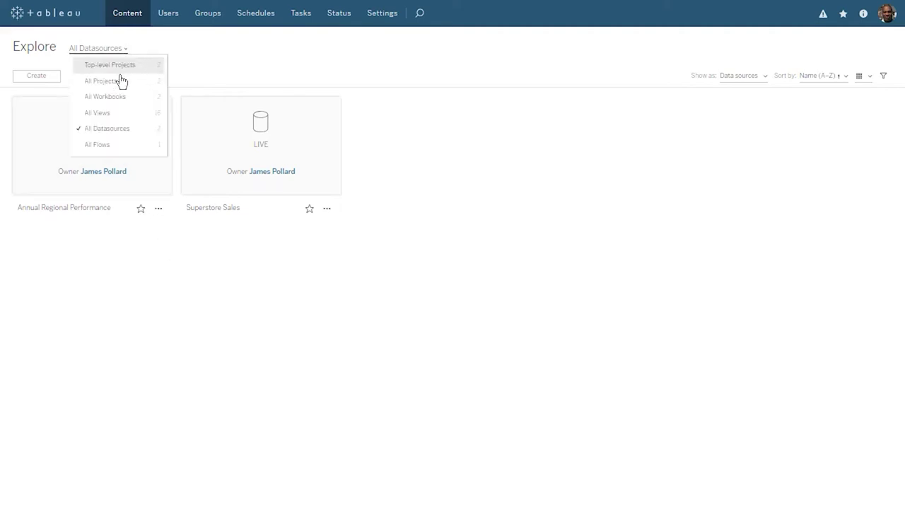
left_click(130, 147)
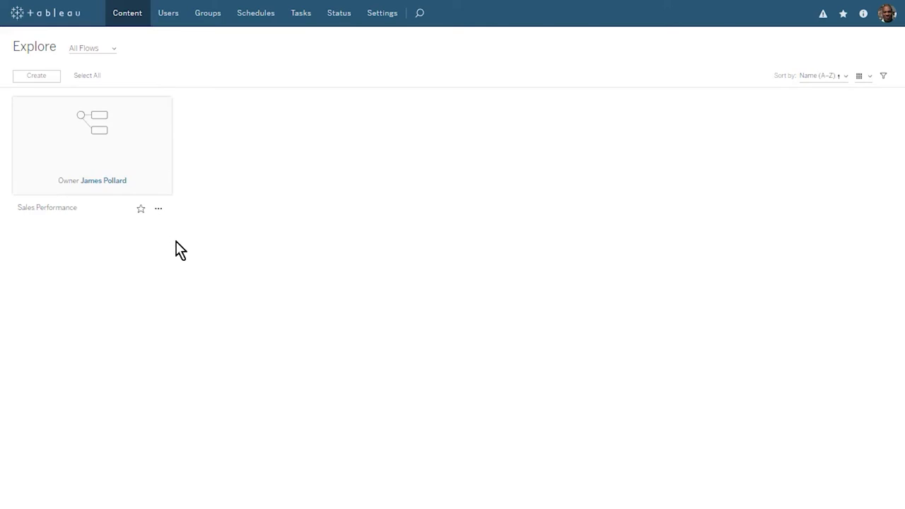
Step: Review the Sales Performance flow's All Users permissions, trying the Runner preset but discarding the changes
left_click(159, 209)
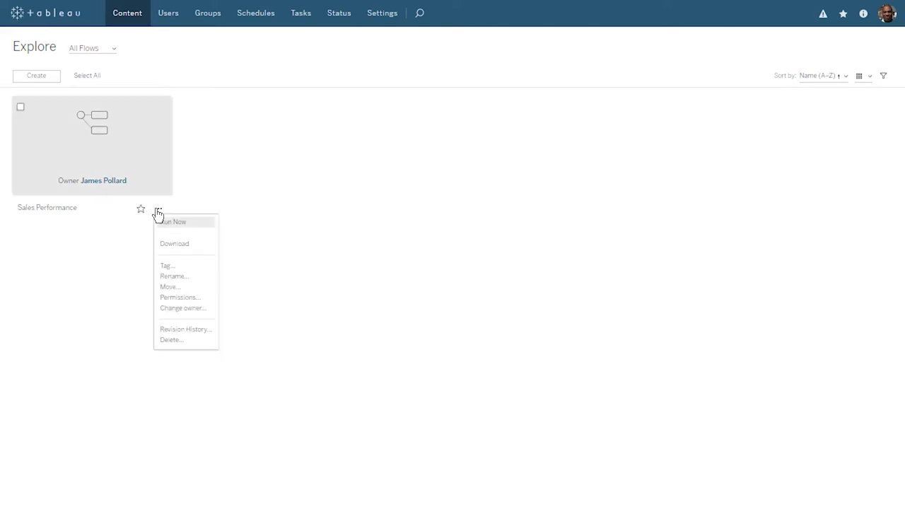
left_click(205, 298)
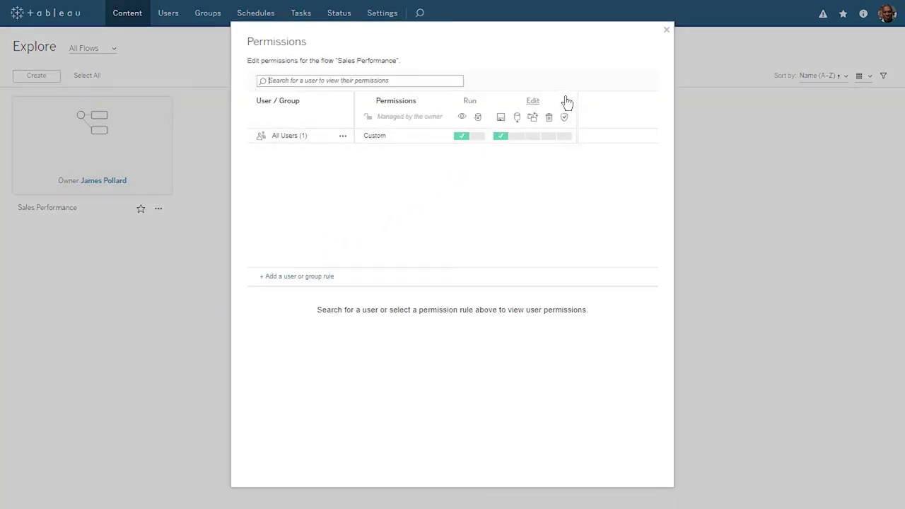
mouse_move(569, 102)
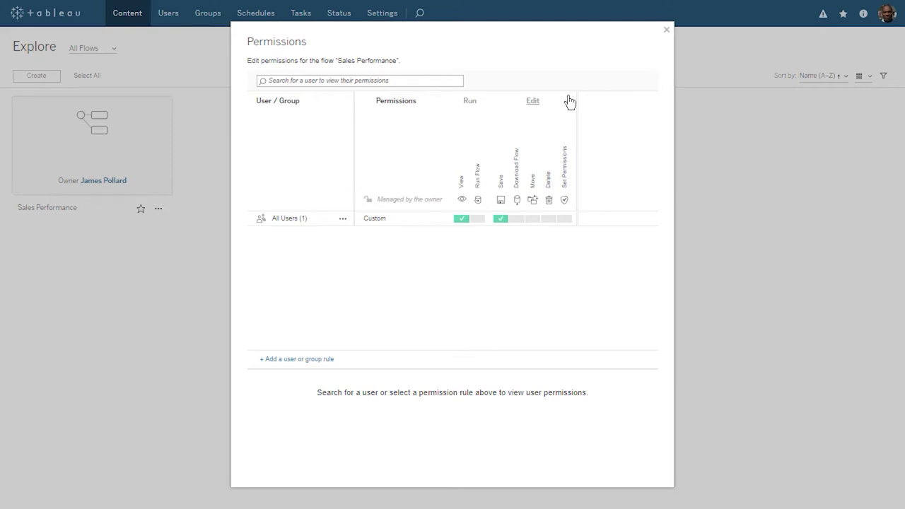
left_click(343, 218)
left_click(350, 229)
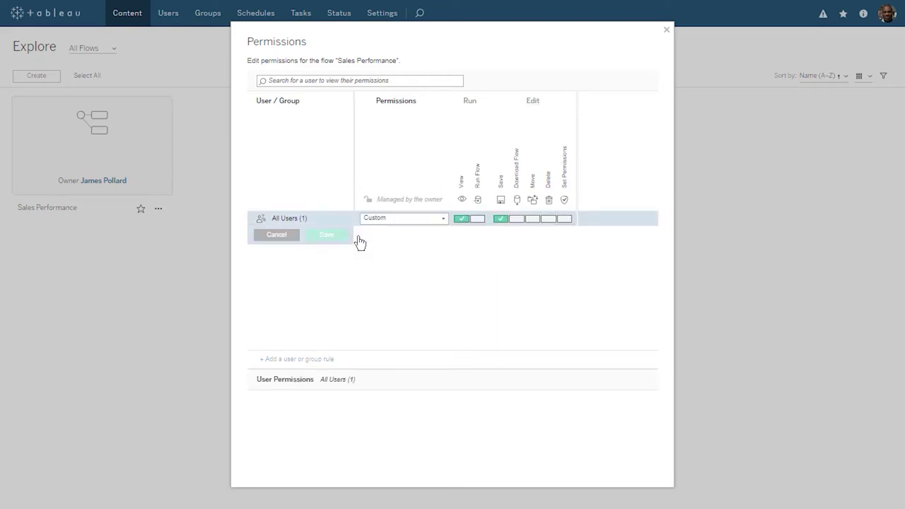
left_click(478, 219)
left_click(517, 218)
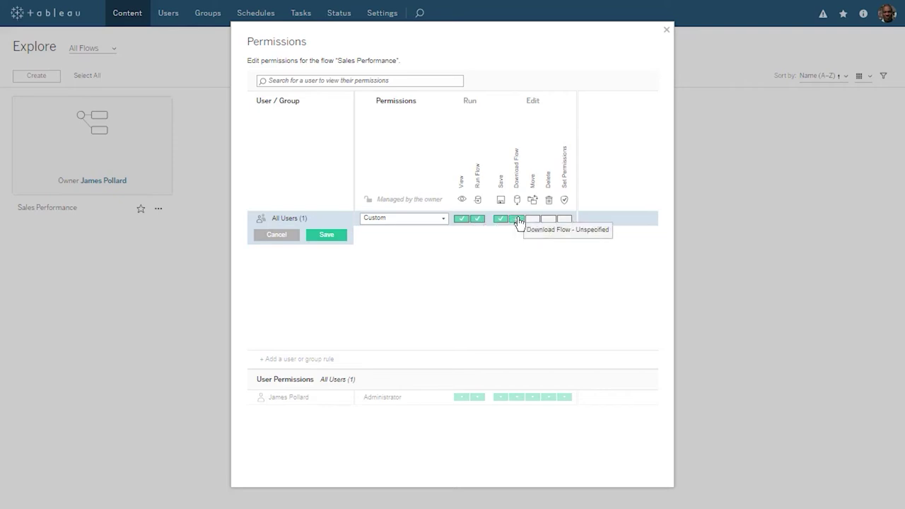
left_click(443, 219)
left_click(428, 248)
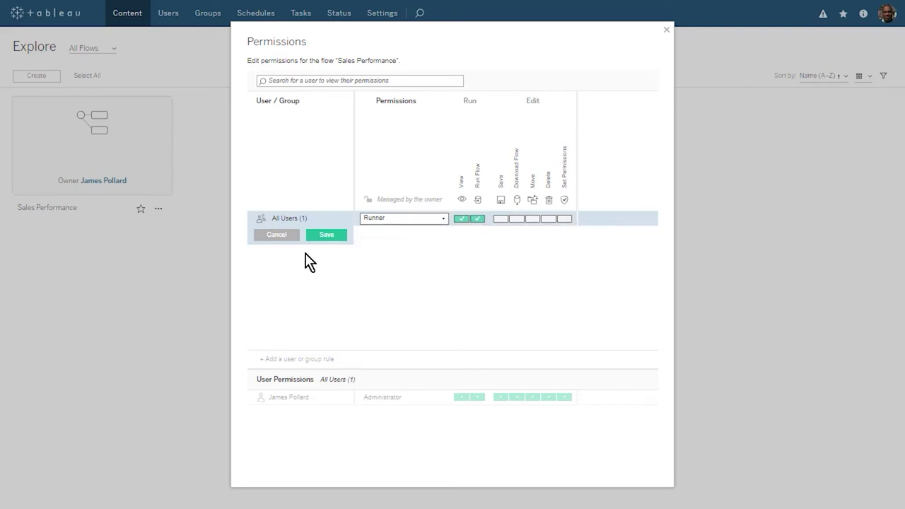
left_click(281, 237)
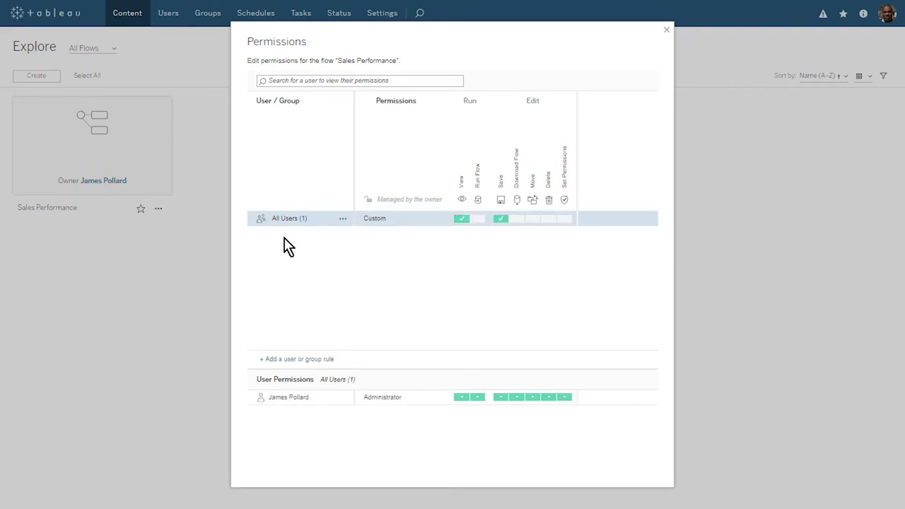
left_click(666, 31)
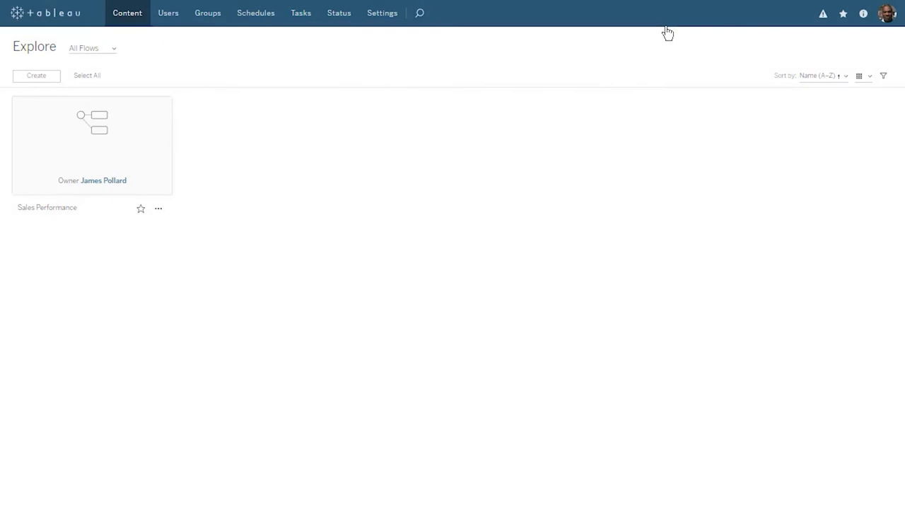
Step: Check the Sales Performance runs in Status > Flow Performance History, then go to Schedules
left_click(334, 21)
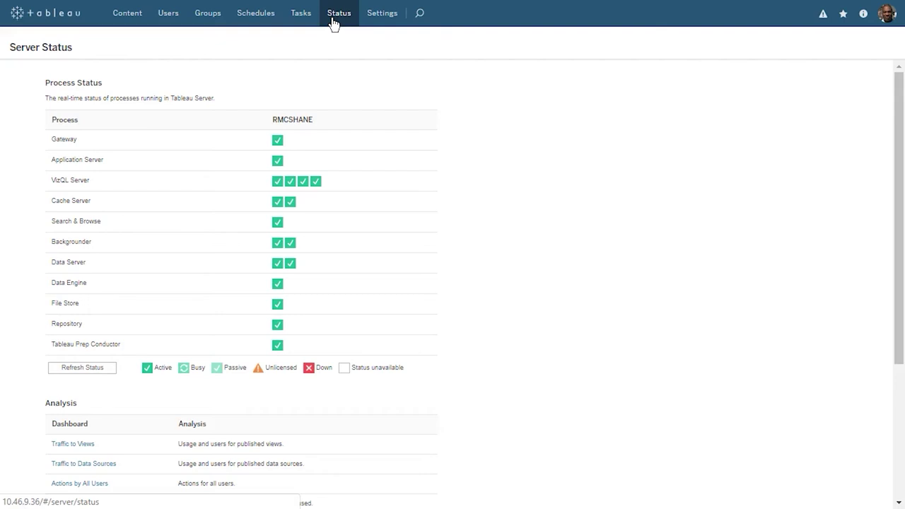
left_click(899, 418)
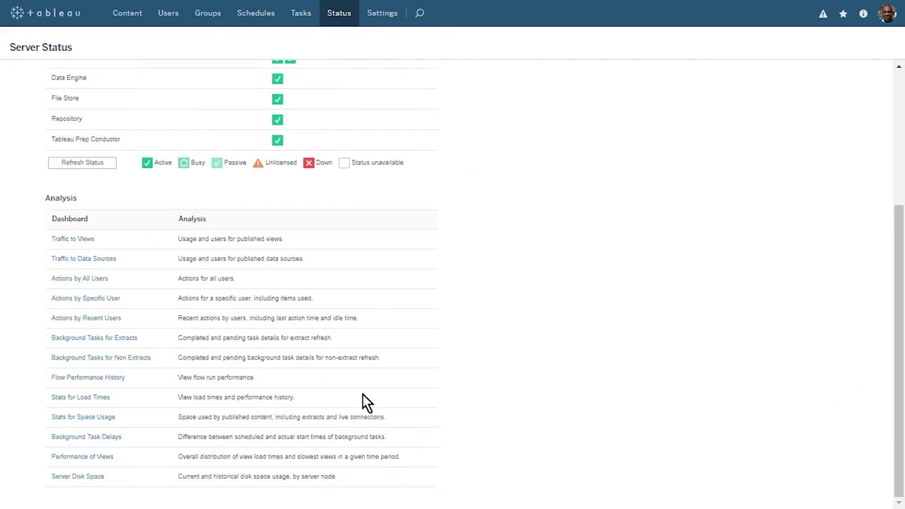
left_click(88, 378)
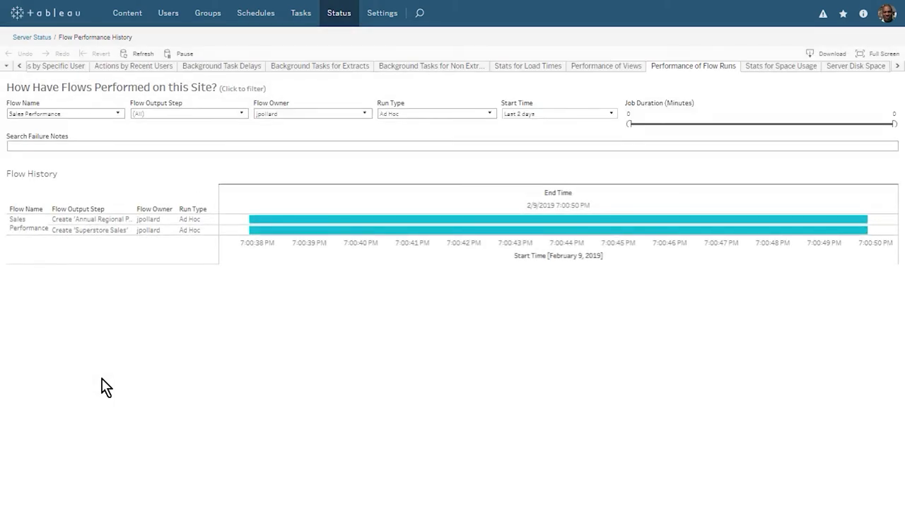
left_click(256, 12)
Step: Create a Flow schedule named 'Daily 7:00AM' running daily at 7 AM, then advance to the Agenda slide
left_click(80, 70)
left_click(375, 182)
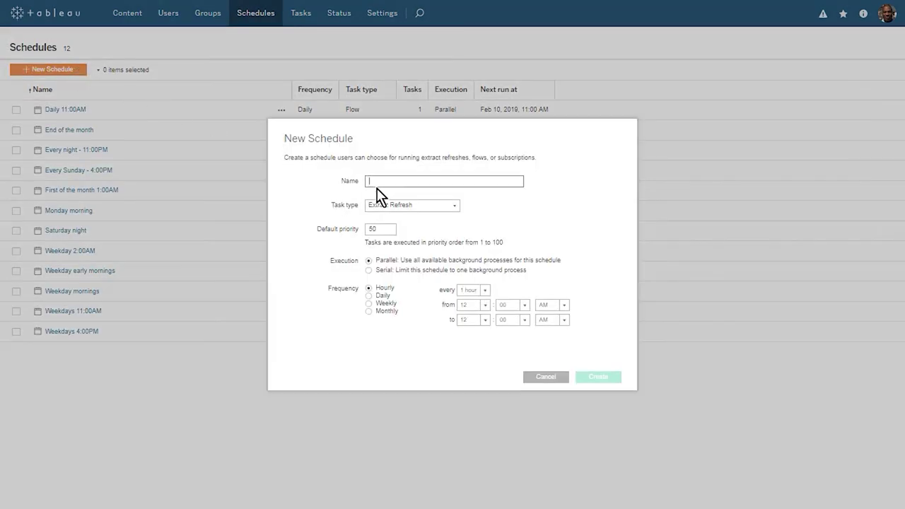
type("Daily 7:00AM")
left_click(451, 205)
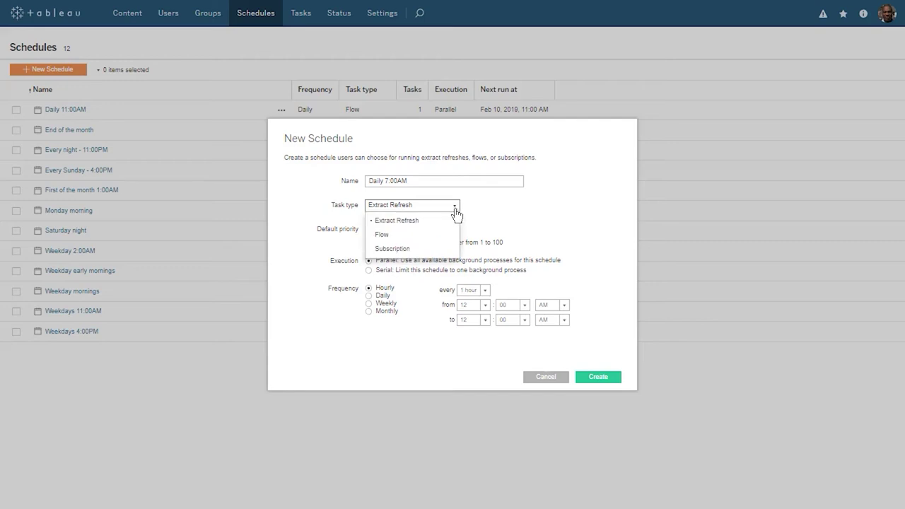
left_click(445, 234)
left_click(368, 295)
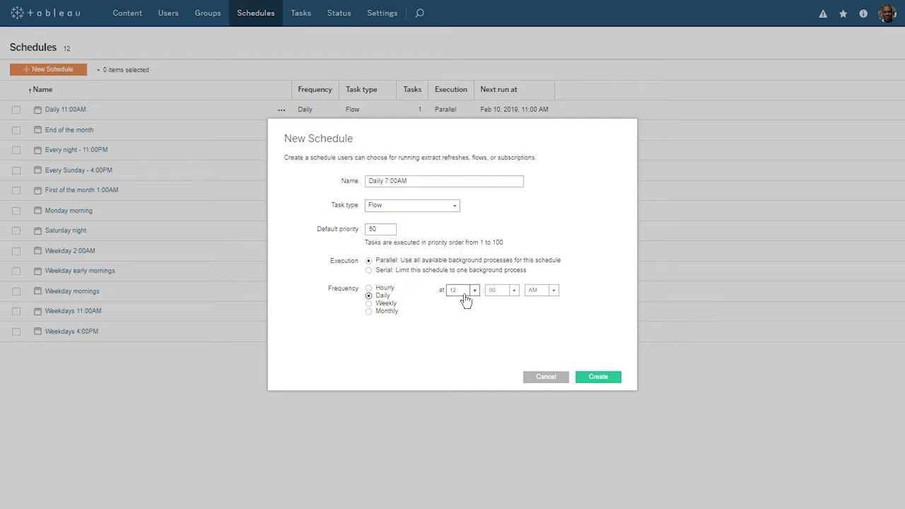
left_click(463, 290)
left_click(496, 395)
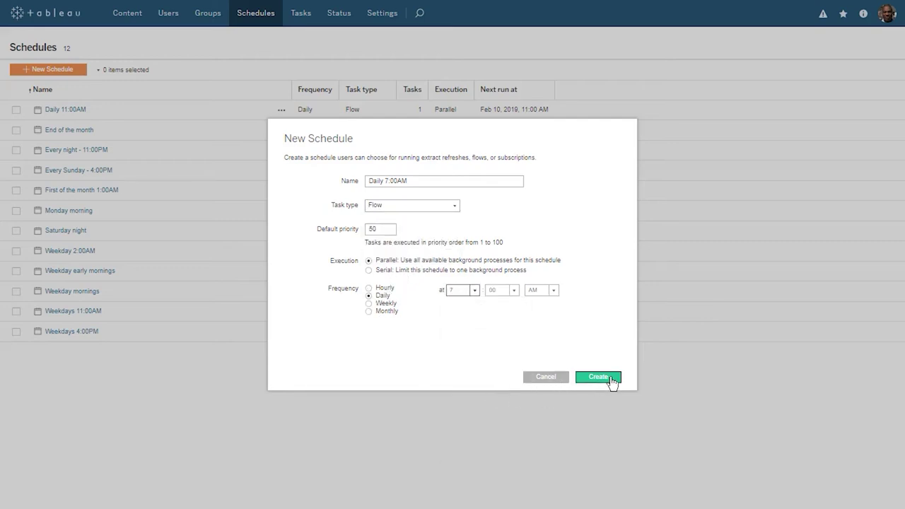
left_click(610, 380)
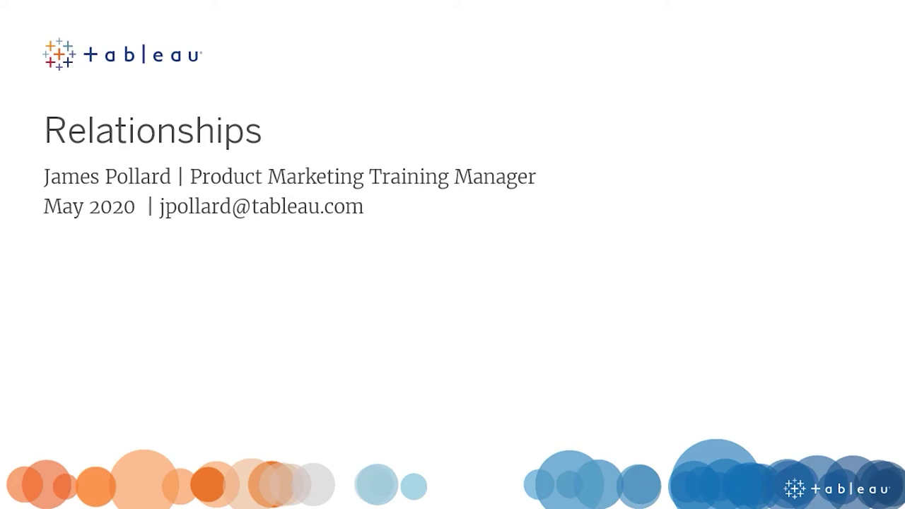
key("Right")
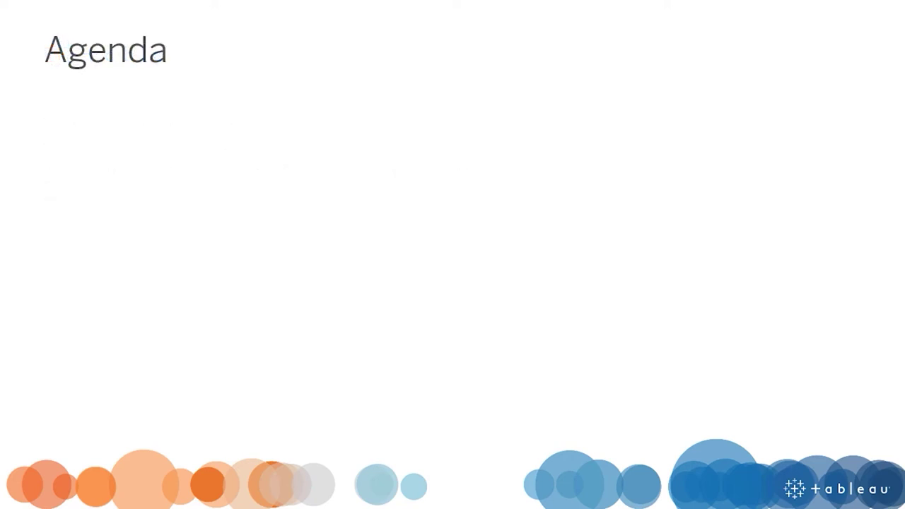
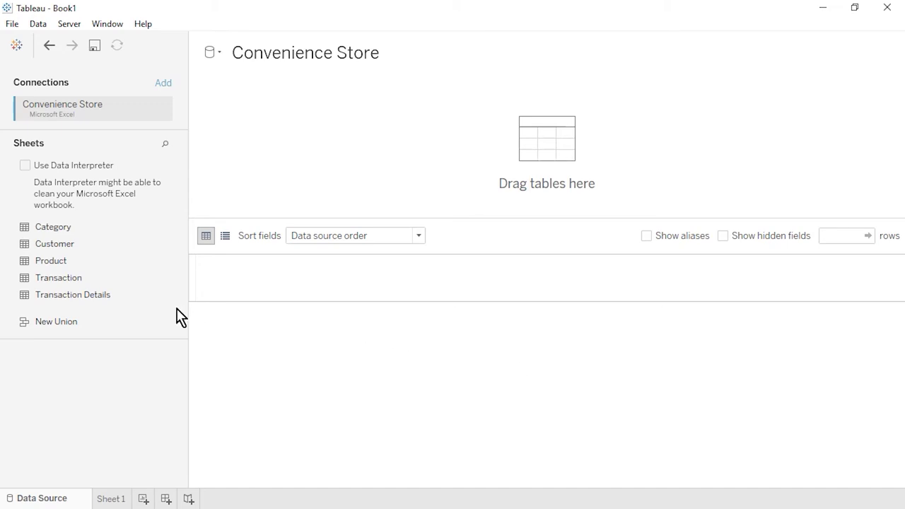
Step: Add Transaction Details to the data source and relate Product to it on Product ID
left_click_drag(124, 303, 258, 146)
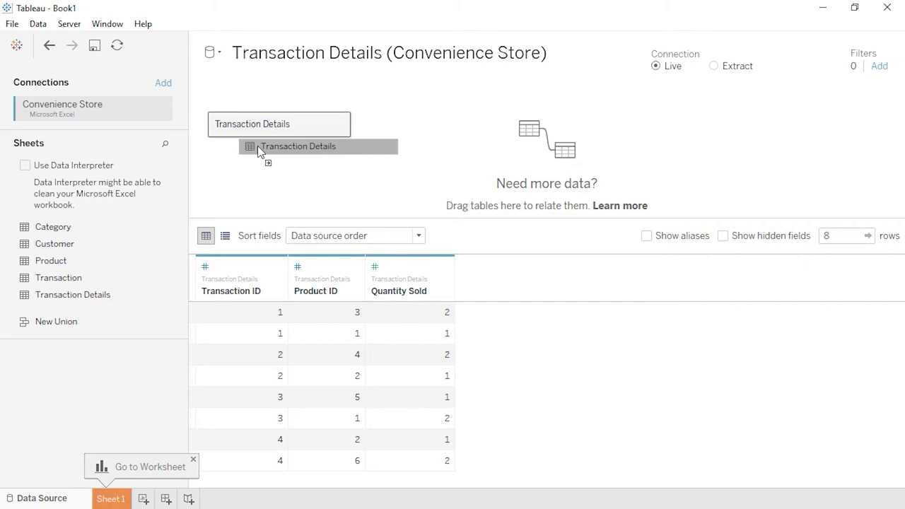
left_click_drag(257, 146, 236, 172)
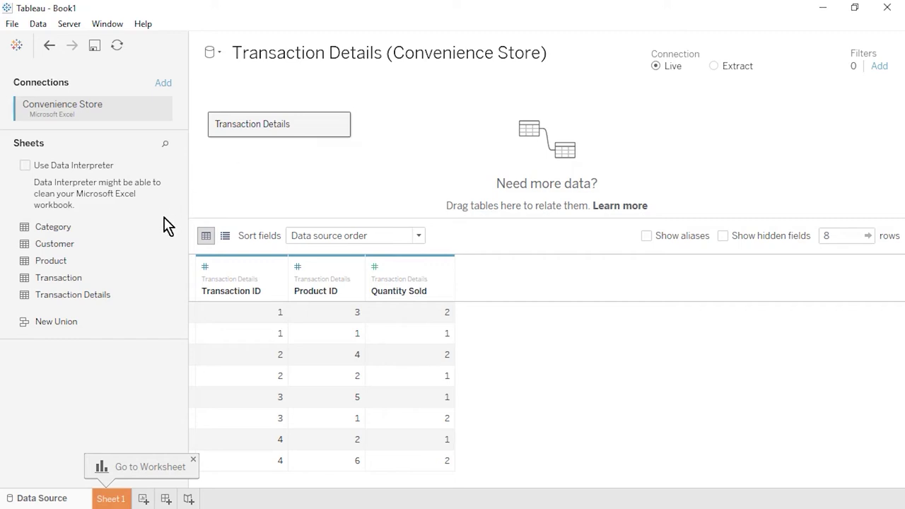
left_click_drag(113, 260, 410, 159)
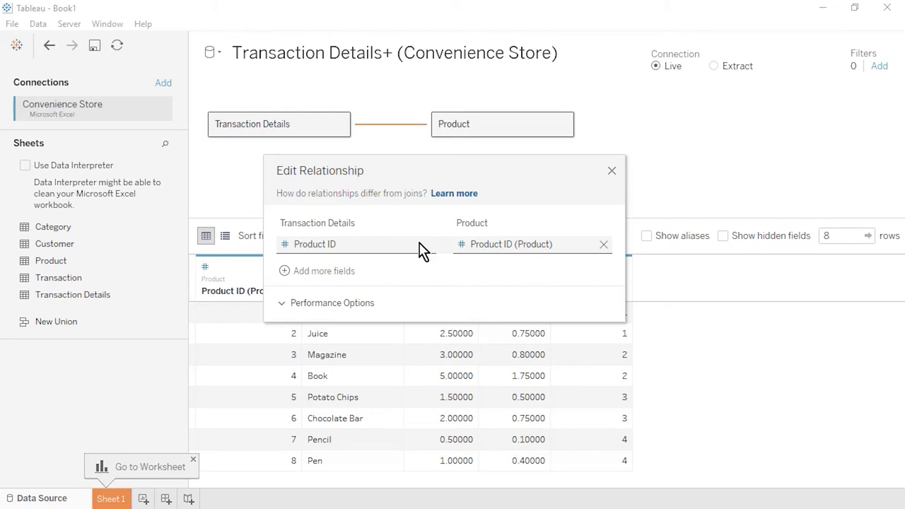
left_click(423, 249)
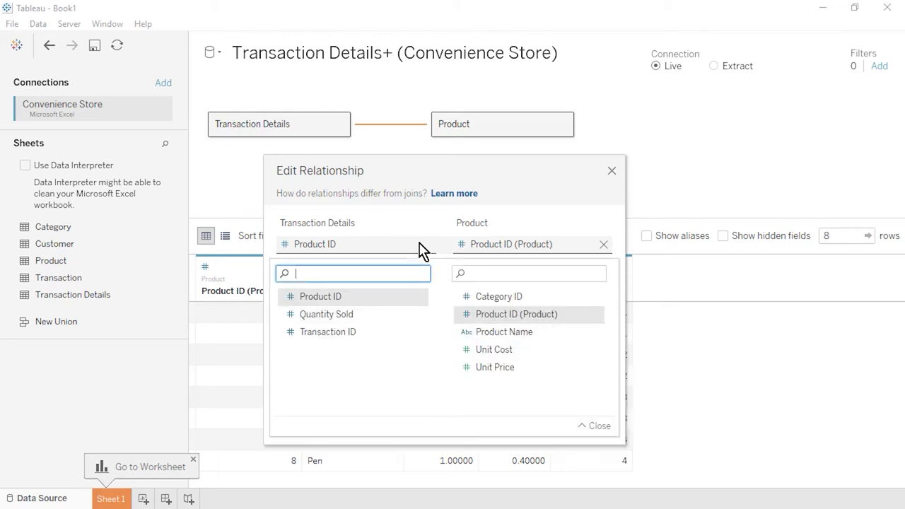
left_click(423, 249)
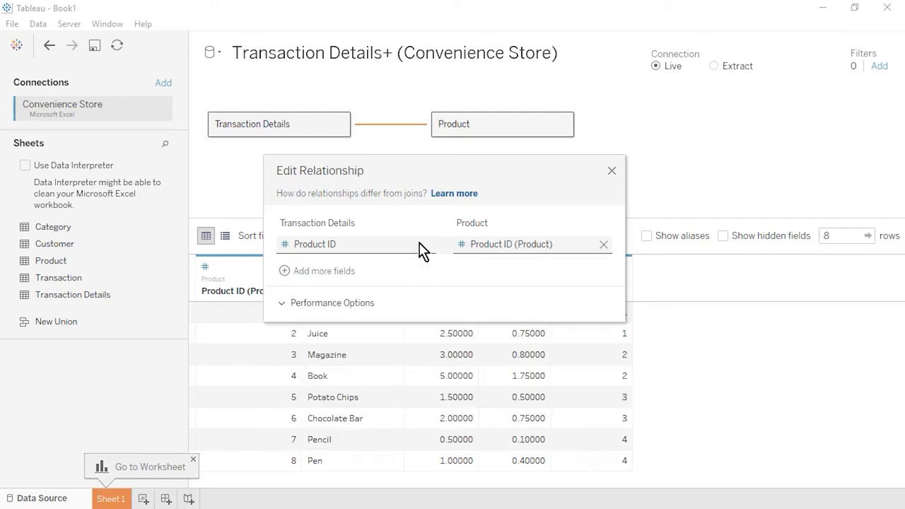
left_click(283, 305)
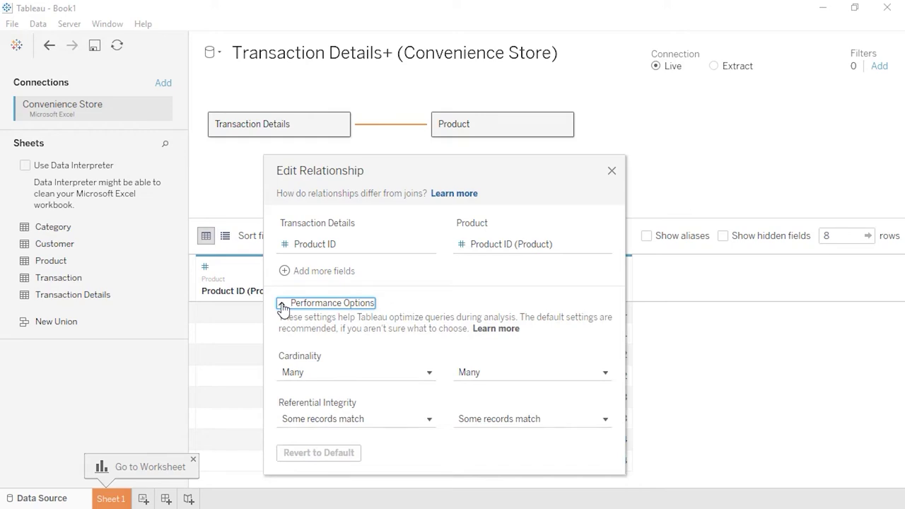
left_click(283, 306)
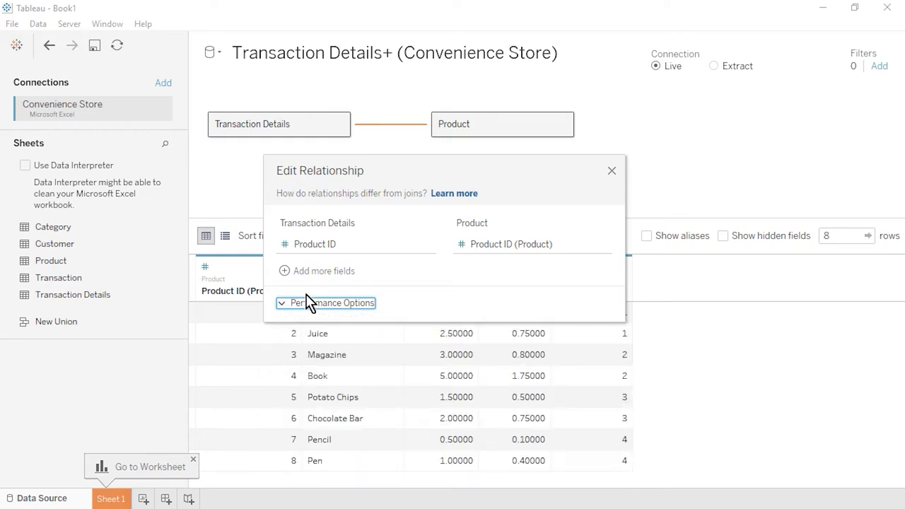
left_click(612, 171)
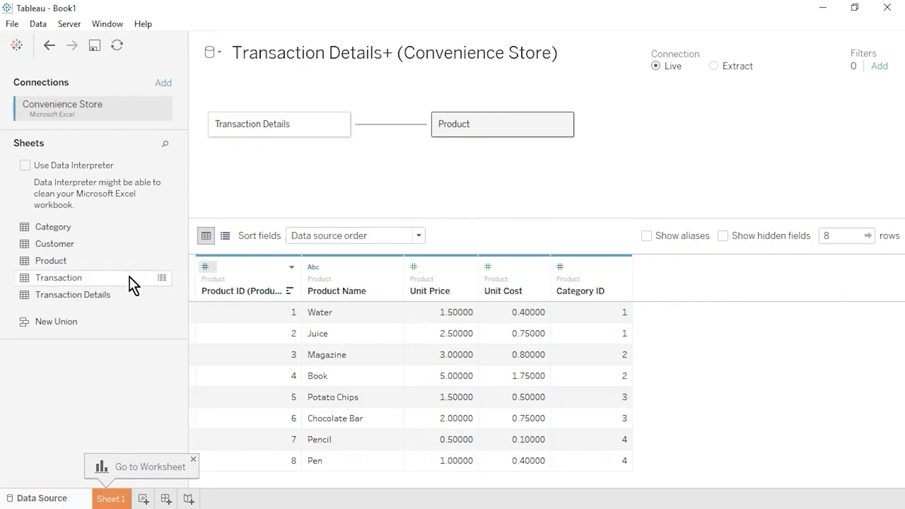
Step: Relate Transaction to Transaction Details on Transaction ID and drop Category onto the canvas
left_click_drag(116, 281, 384, 184)
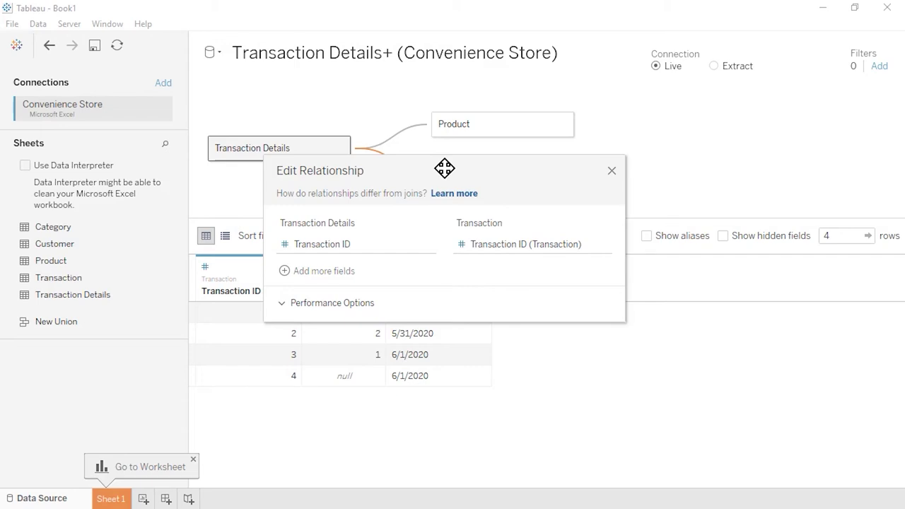
left_click(611, 173)
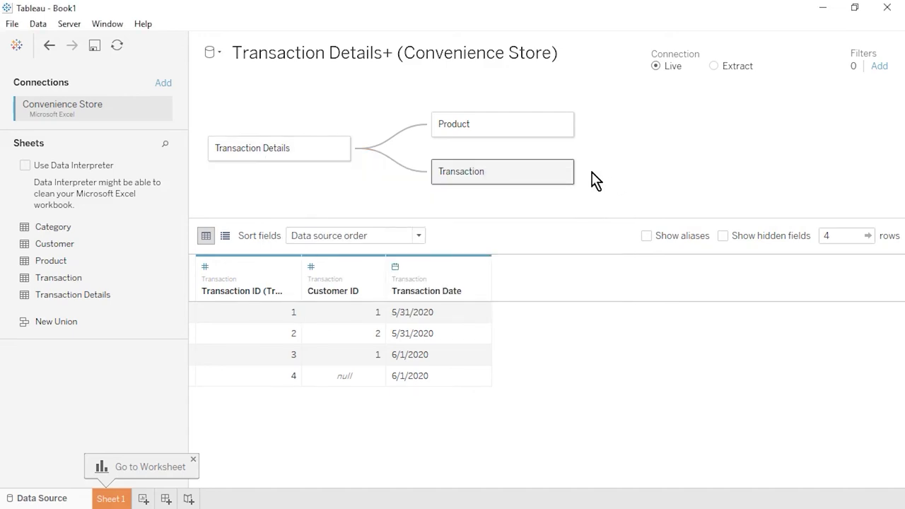
left_click_drag(133, 228, 397, 102)
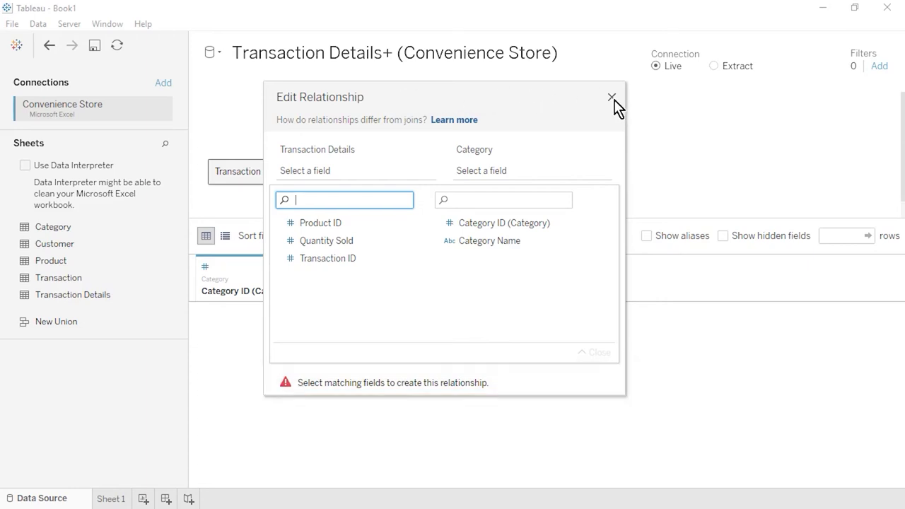
left_click(612, 97)
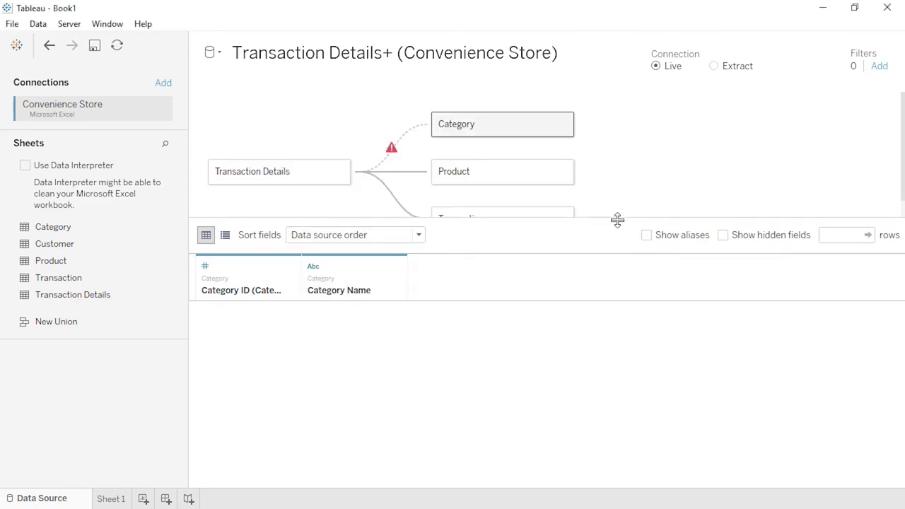
left_click_drag(616, 219, 627, 239)
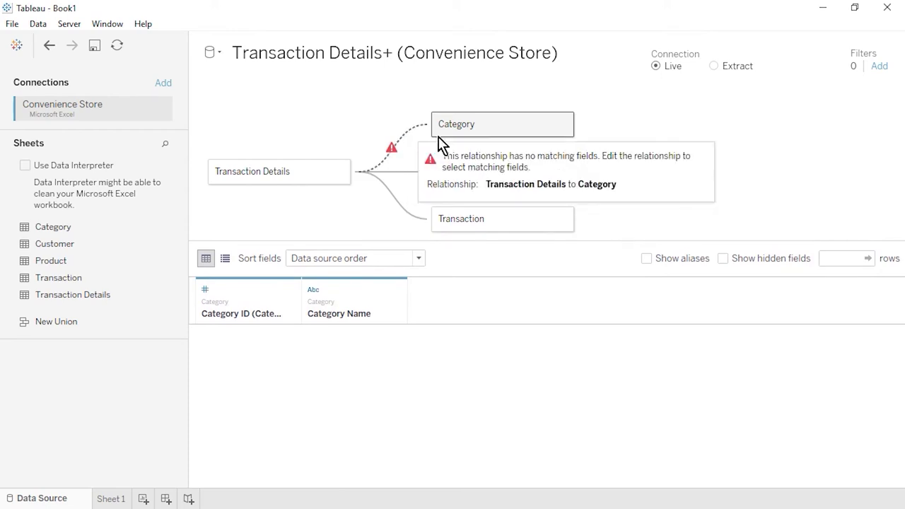
Step: Move Category so it relates to Product, matched on Category ID
left_click(564, 126)
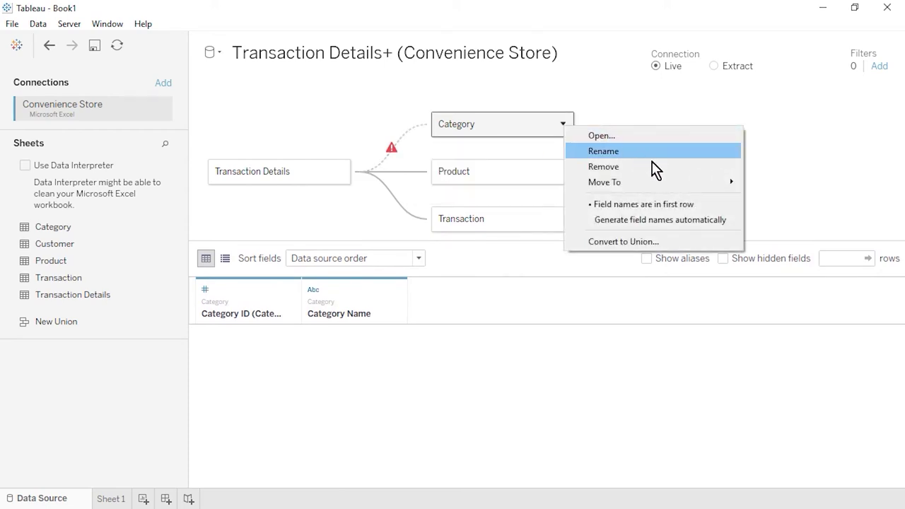
mouse_move(718, 187)
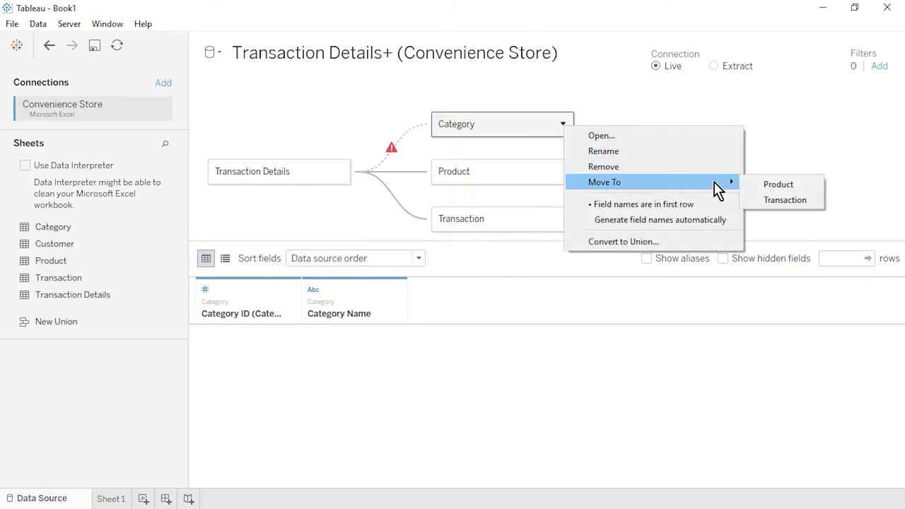
left_click(766, 185)
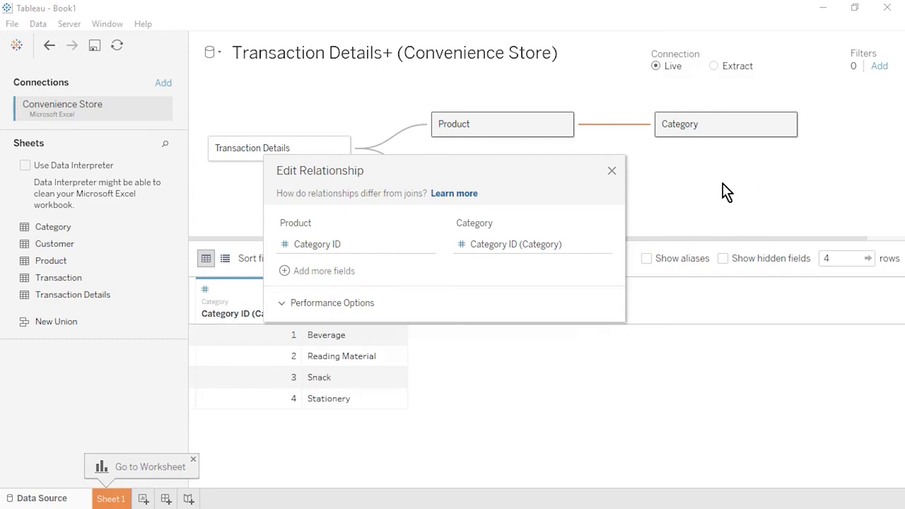
left_click(578, 247)
left_click(580, 247)
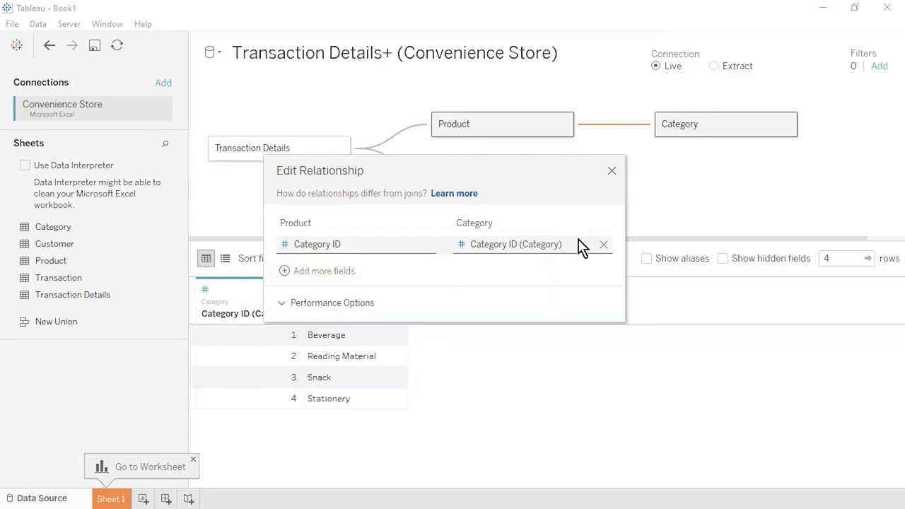
left_click(611, 172)
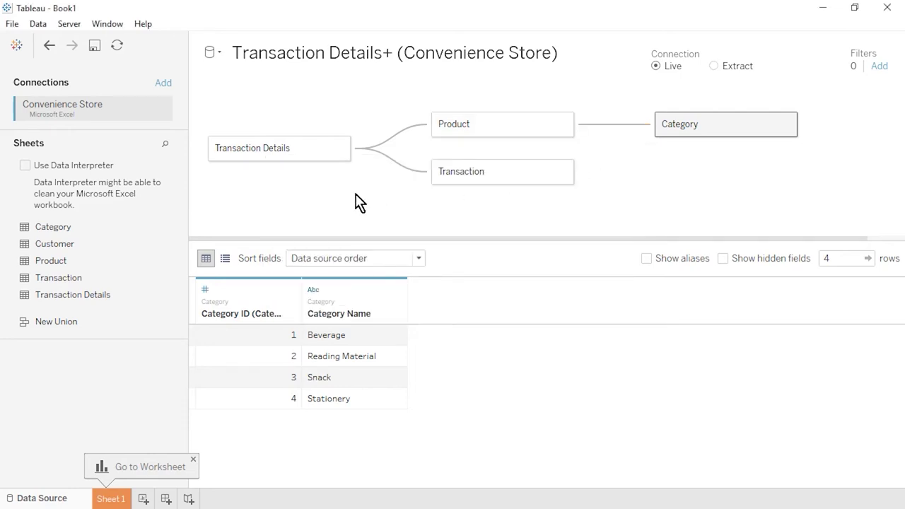
Step: Relate the Customer table to Transaction on Customer ID
left_click_drag(145, 244, 634, 198)
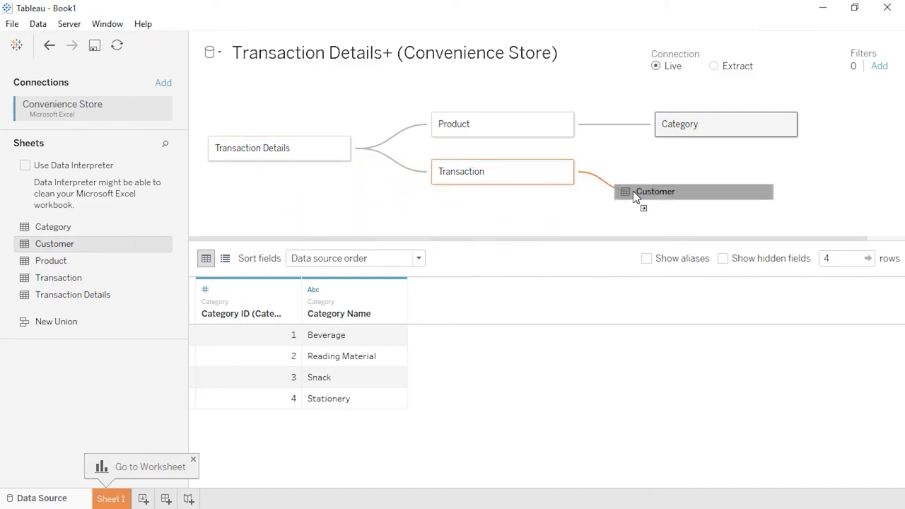
left_click_drag(634, 198, 635, 197)
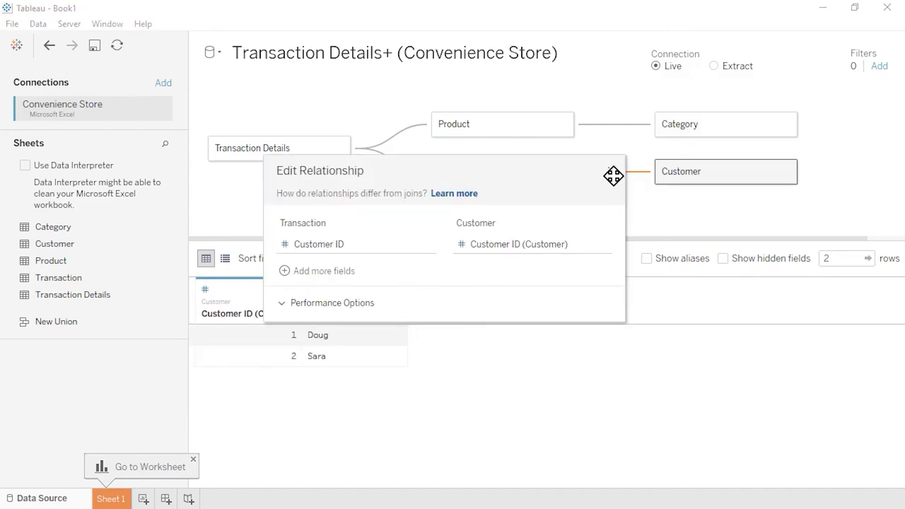
left_click(612, 172)
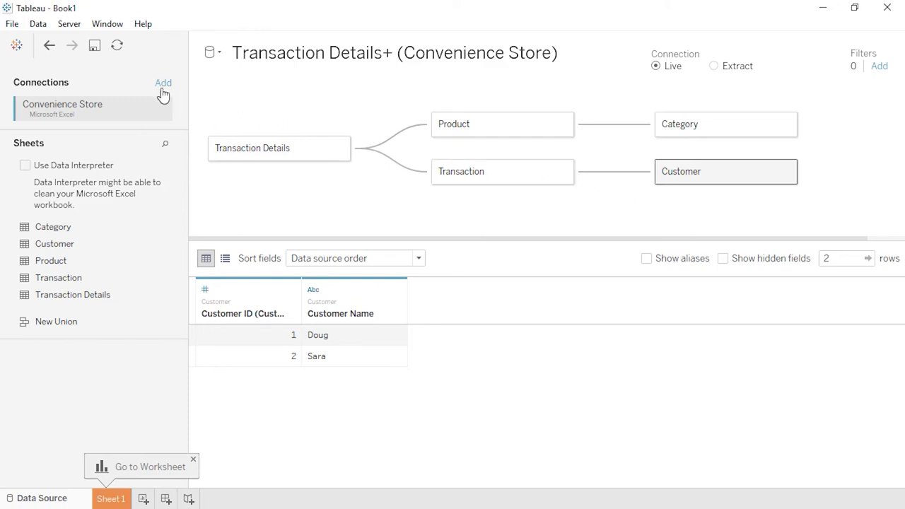
left_click(12, 24)
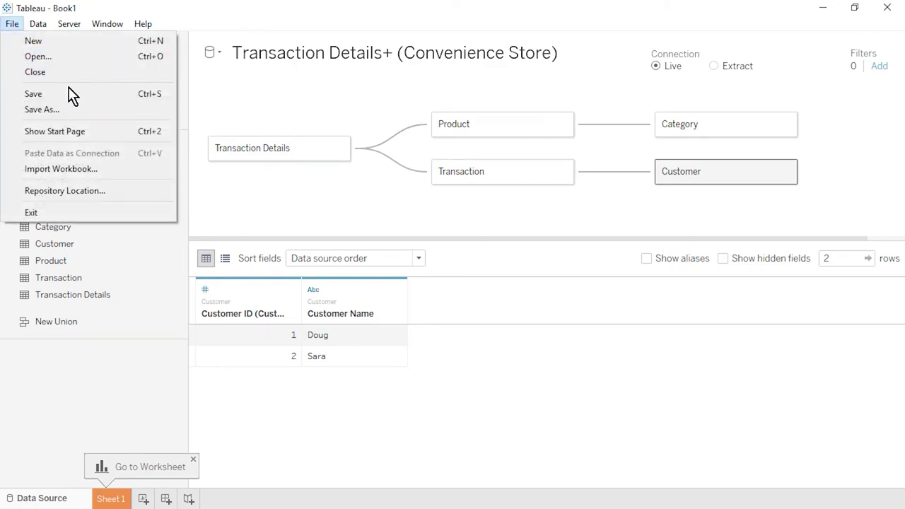
Step: Save the workbook as 'Convenience Store' in Tableau Packaged Workbook (.twbx) format
left_click(84, 113)
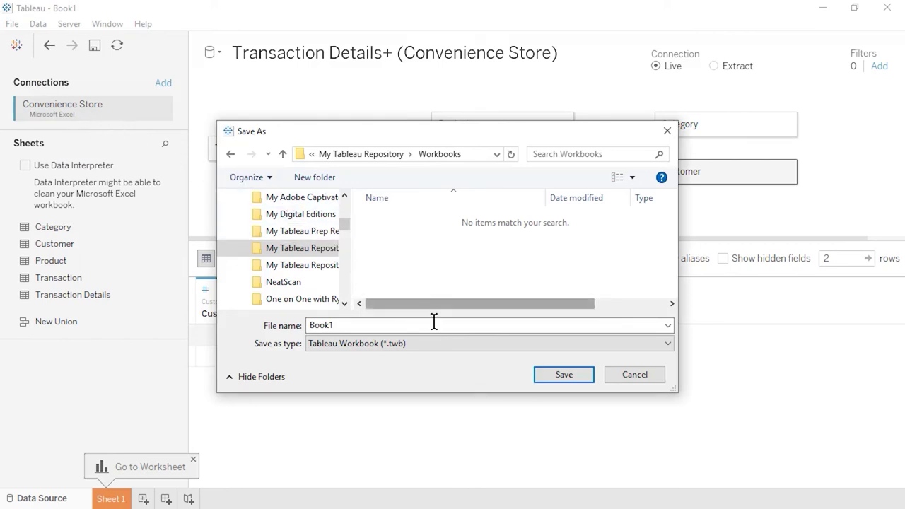
left_click(460, 347)
left_click(481, 374)
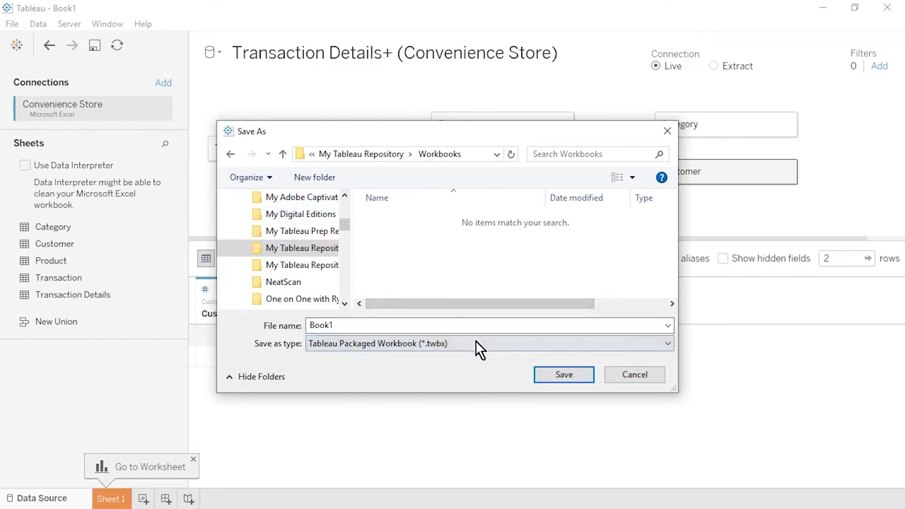
double_click(466, 324)
type("Conv")
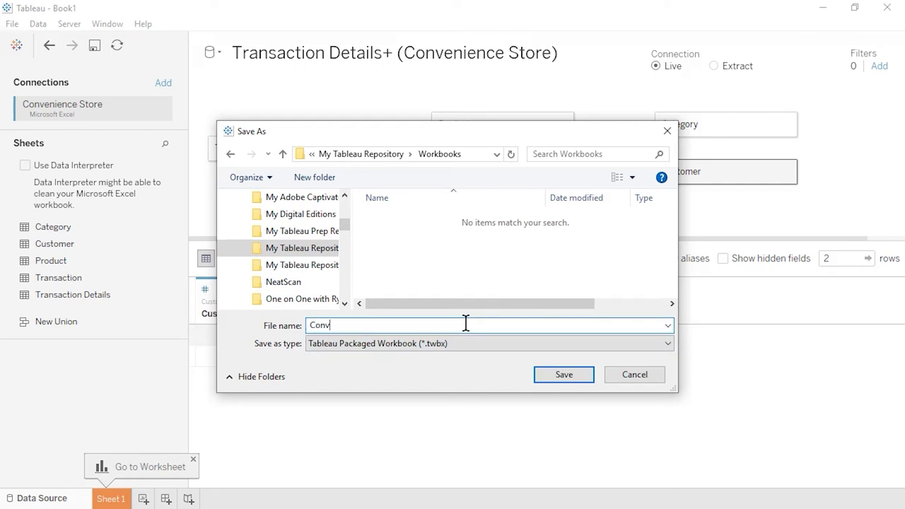
type("enience Store")
left_click(584, 377)
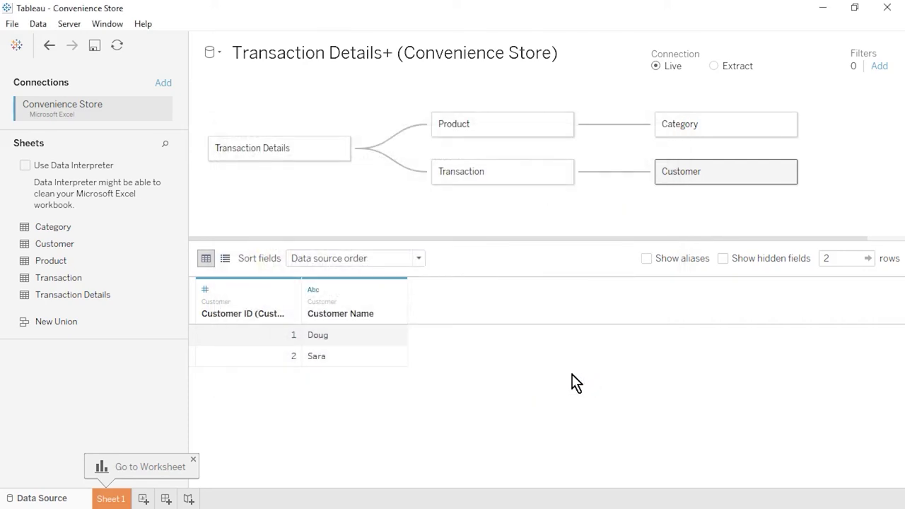
Step: On the first worksheet, set Unit Cost's default number format to standard currency
left_click(113, 498)
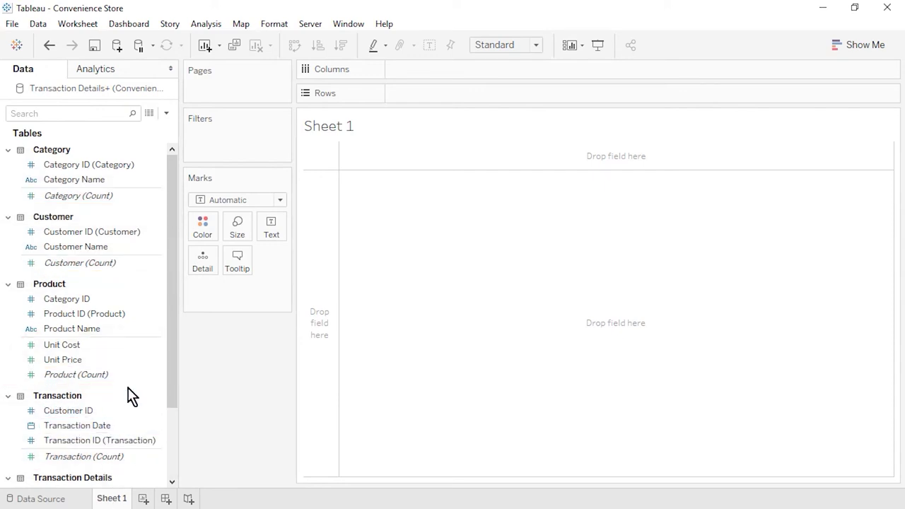
left_click(146, 347)
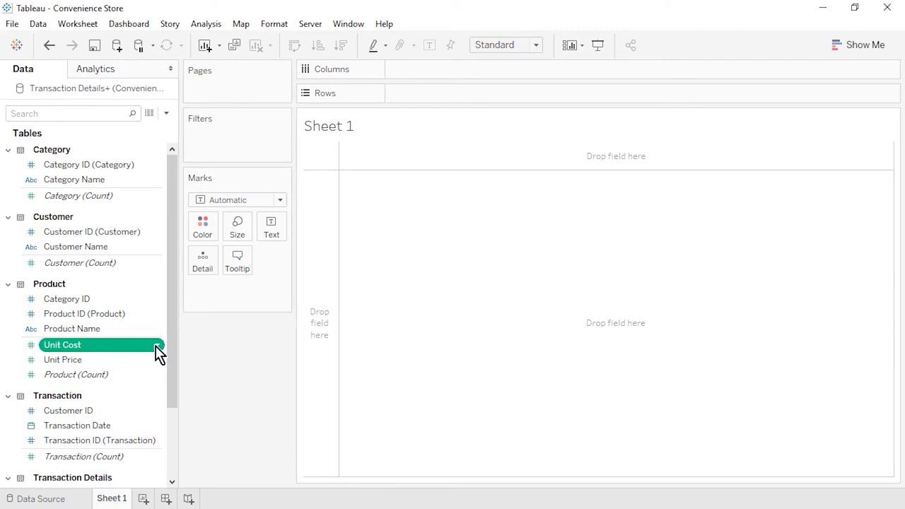
left_click(157, 350)
mouse_move(258, 262)
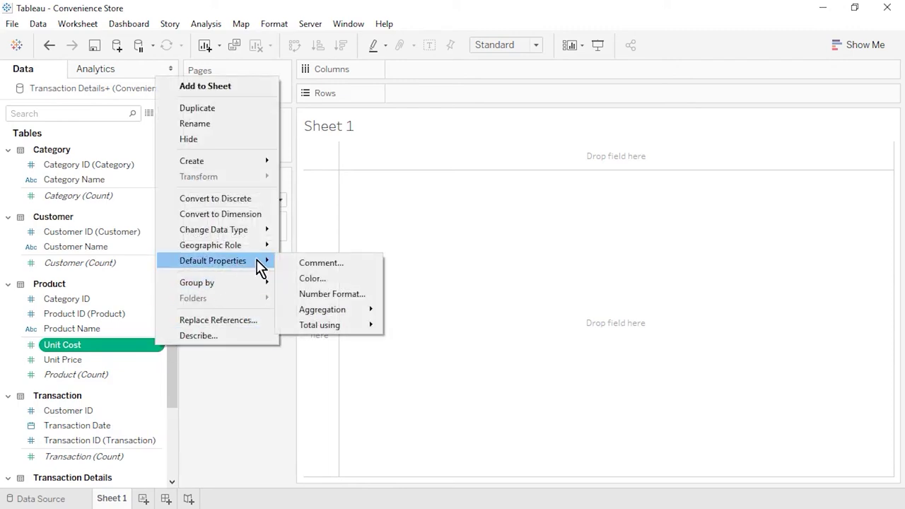
left_click(368, 294)
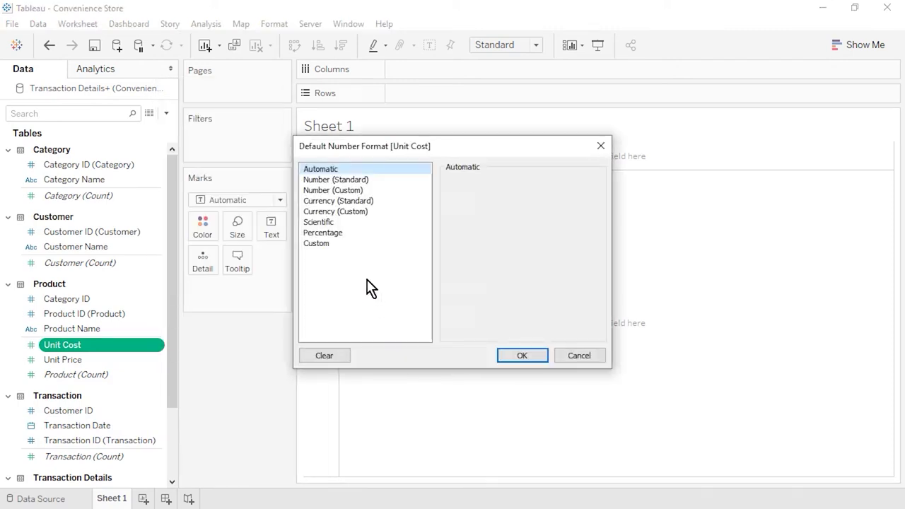
left_click(387, 203)
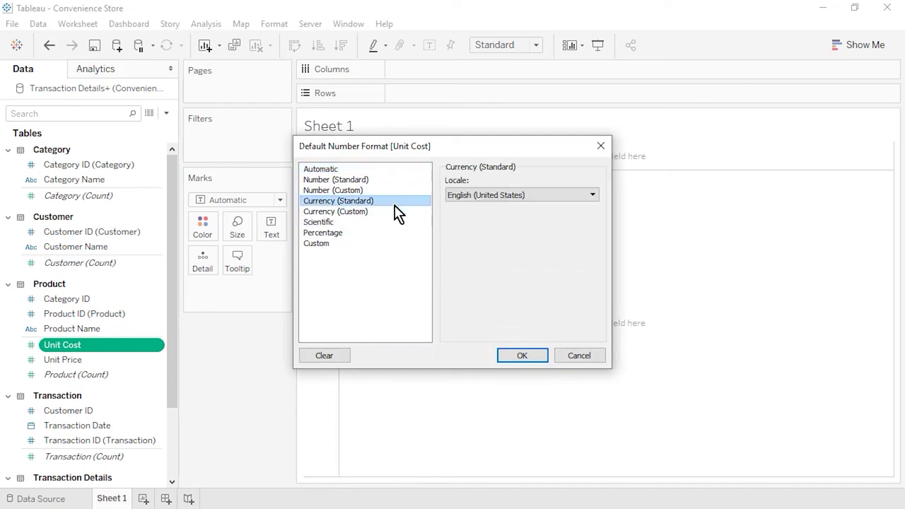
left_click(518, 355)
Step: Give Unit Price a standard currency default number format as well
left_click(159, 361)
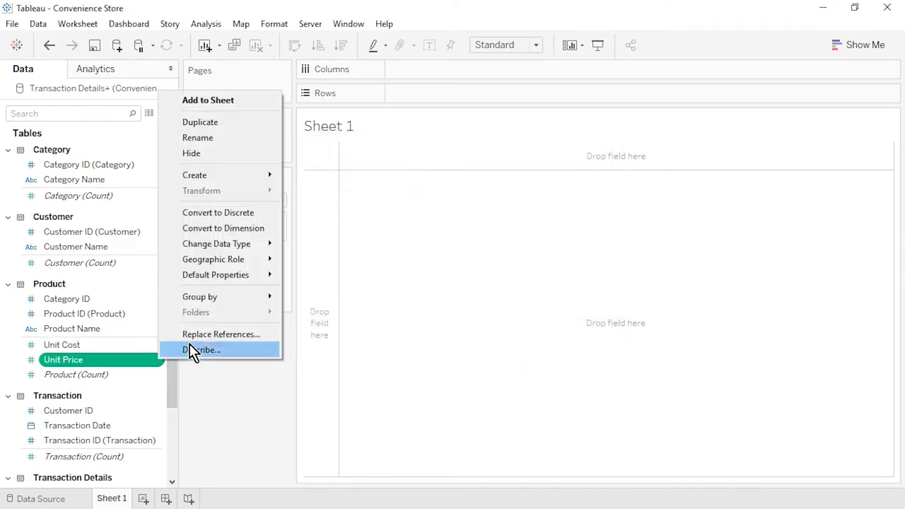
mouse_move(254, 276)
left_click(368, 309)
left_click(379, 202)
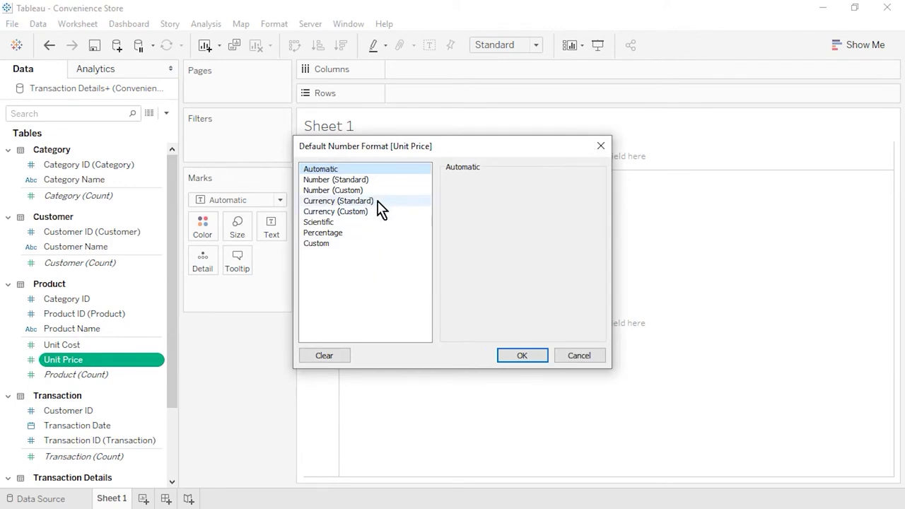
left_click(521, 356)
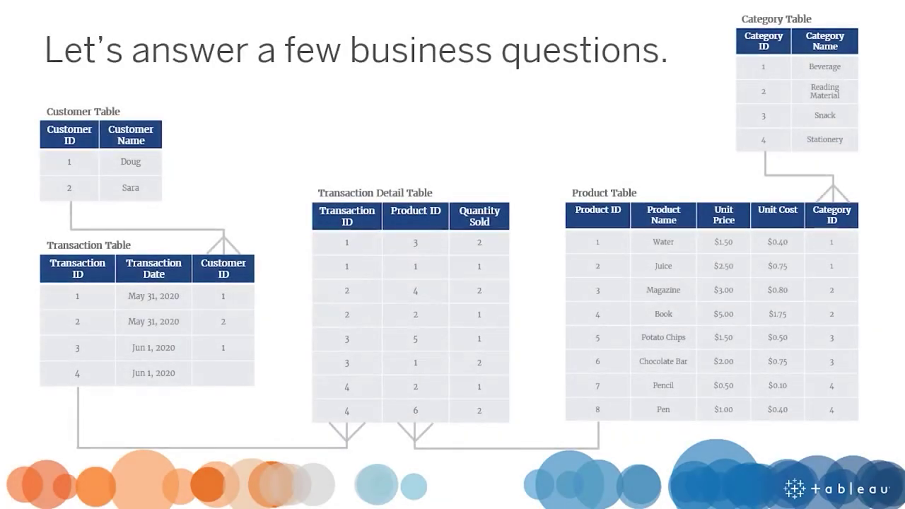
Step: Advance the slides to the question about best and worst selling products
key("Right")
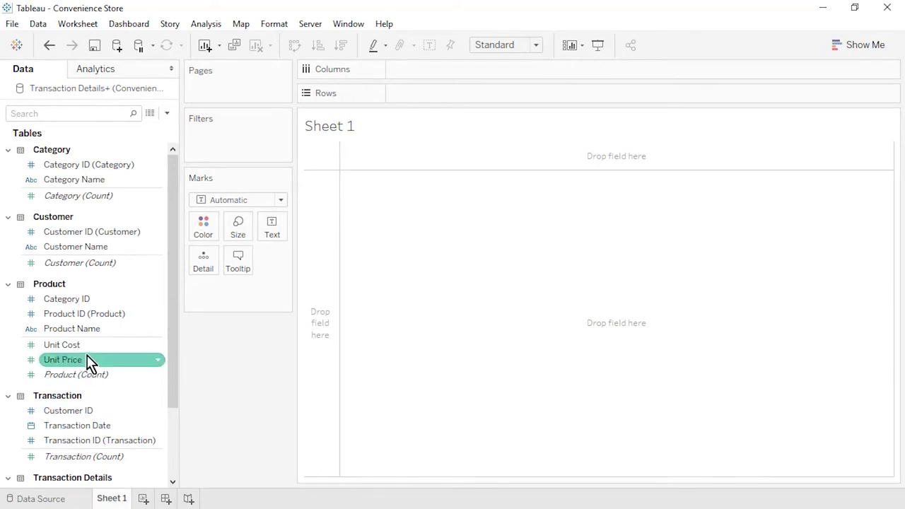
Step: Chart Quantity Sold per Product Name, sorted descending, fit to entire view, with nulls filtered out
left_click_drag(74, 329, 422, 96)
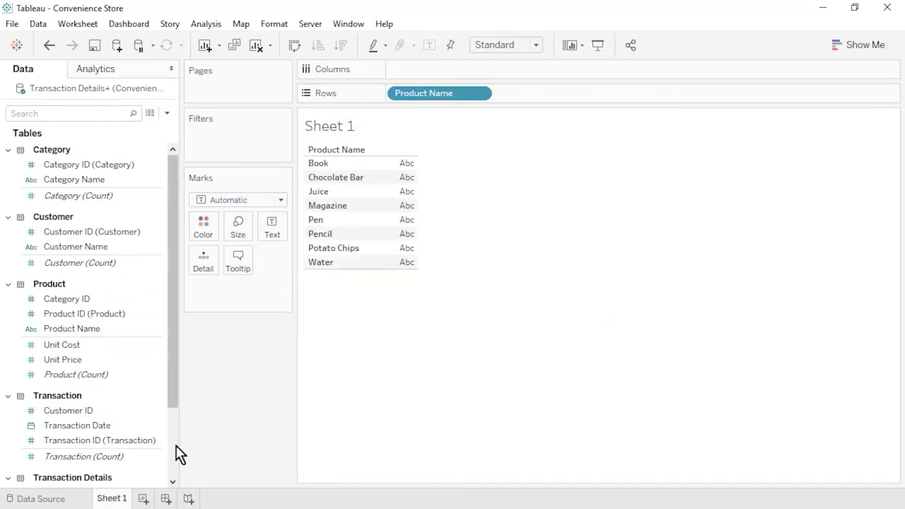
scroll(178, 455, "down", 3)
left_click_drag(106, 427, 434, 72)
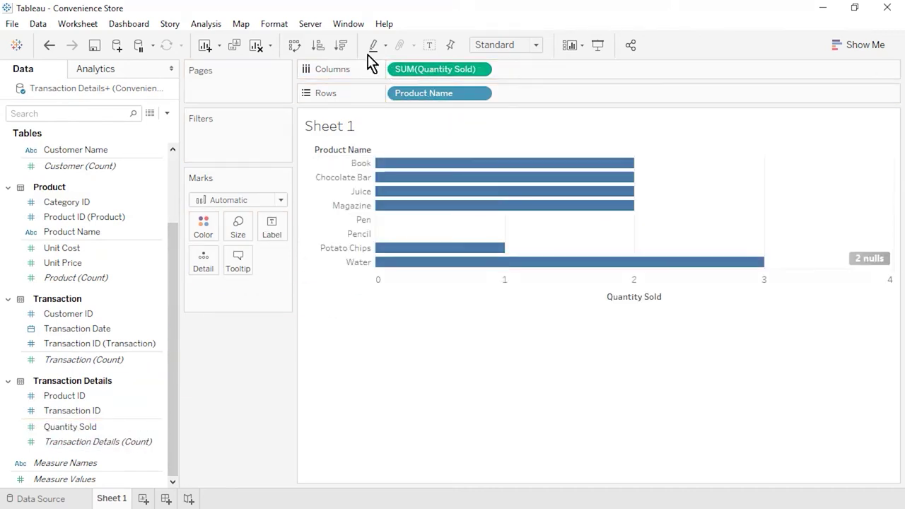
left_click(342, 46)
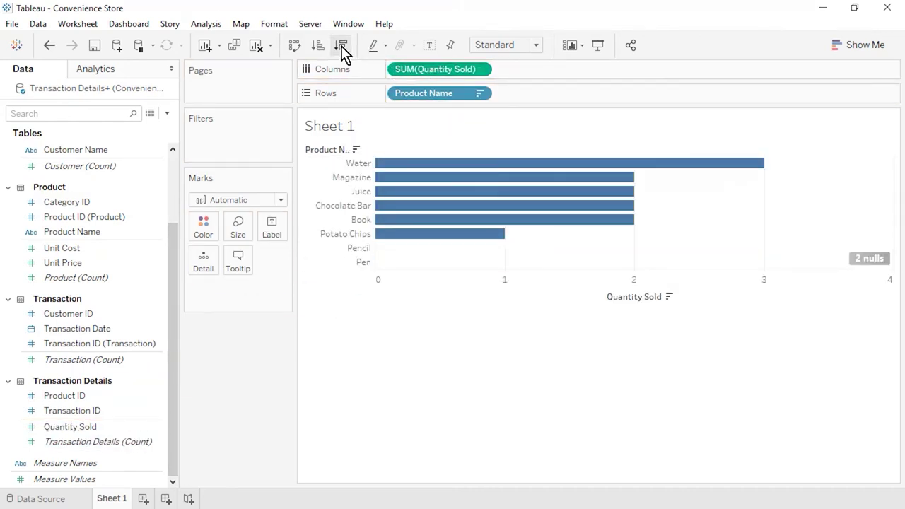
left_click(536, 47)
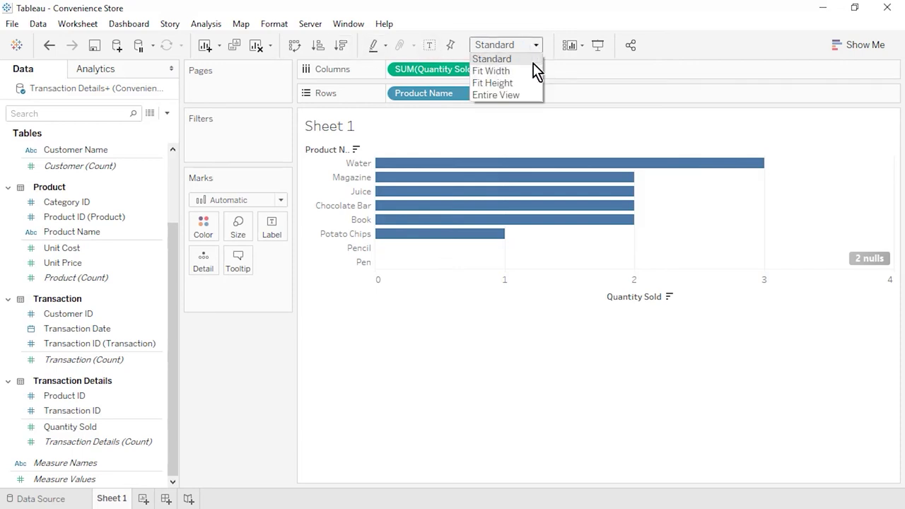
left_click(523, 94)
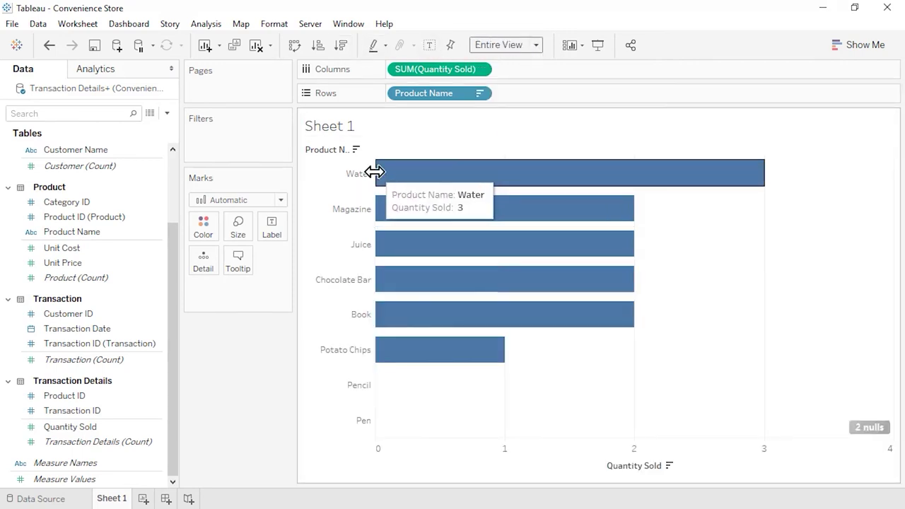
left_click_drag(375, 172, 409, 173)
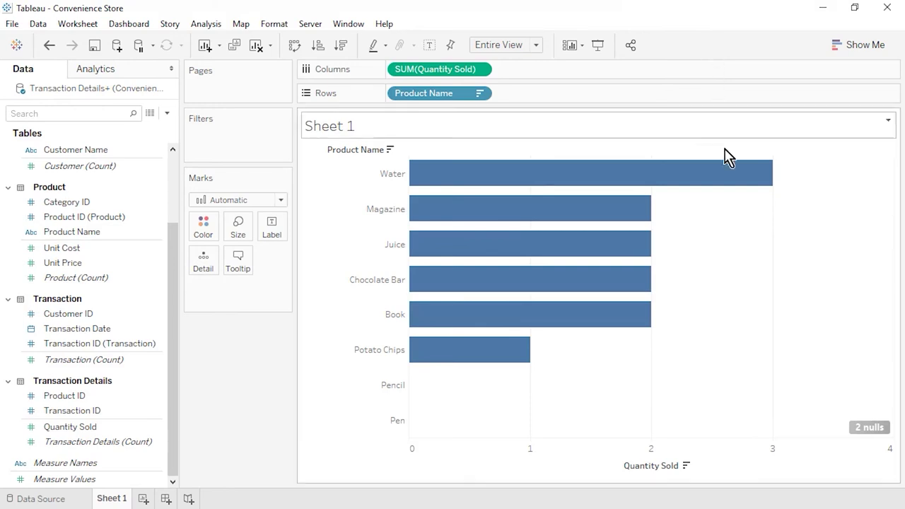
left_click(869, 433)
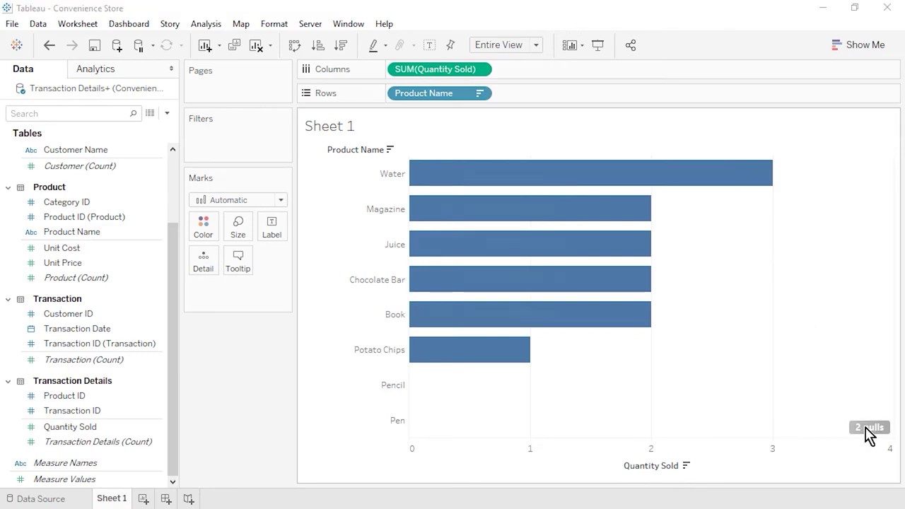
left_click(467, 263)
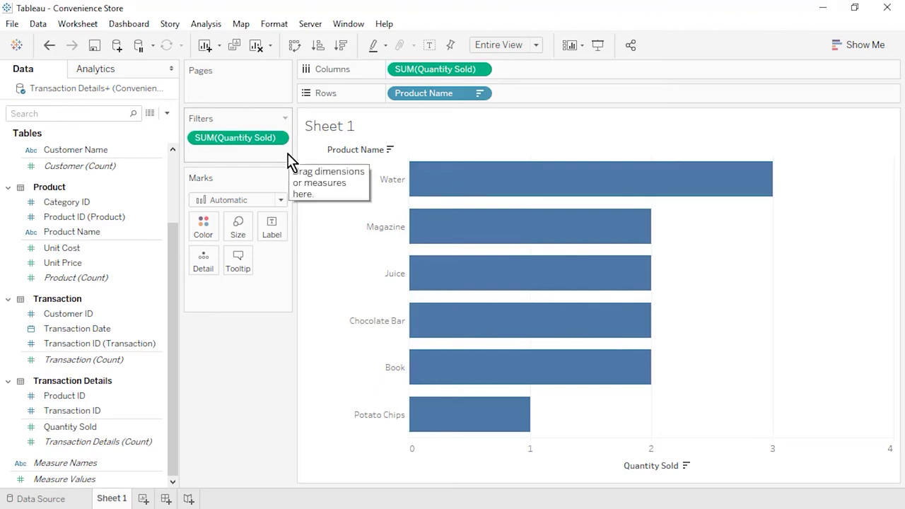
left_click(278, 139)
left_click(280, 157)
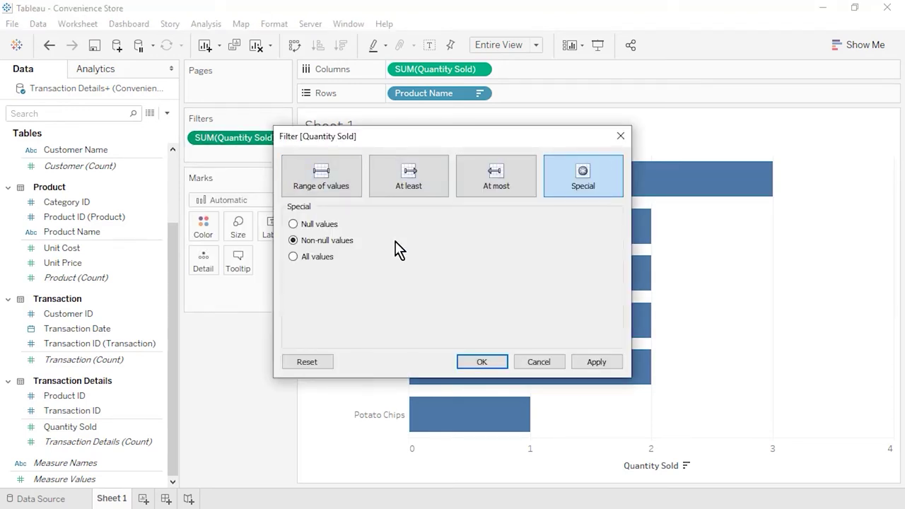
left_click(542, 362)
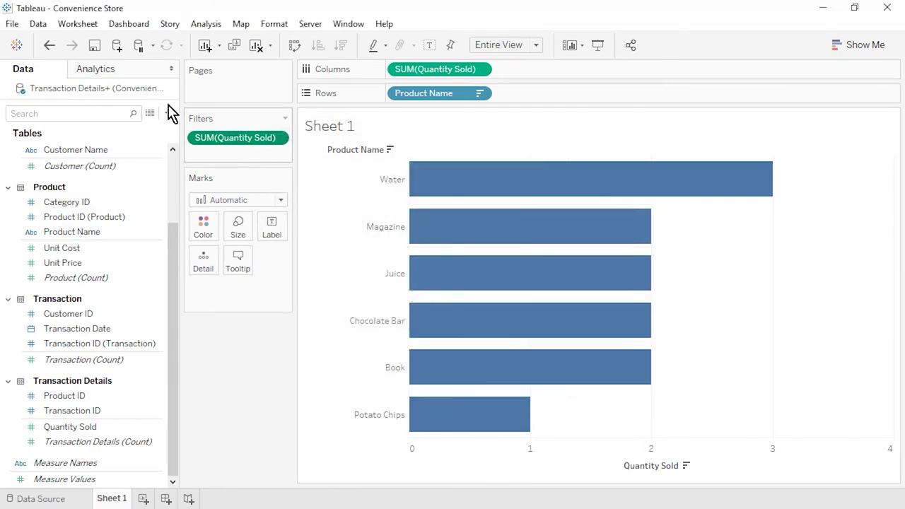
left_click(50, 49)
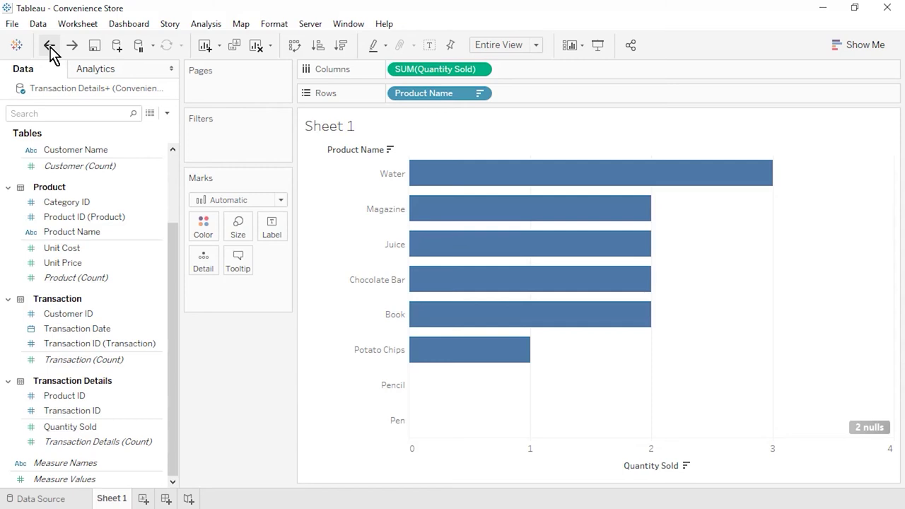
Step: Add the Product table's Product ID to Rows and sort the bars descending
left_click_drag(83, 398, 387, 98)
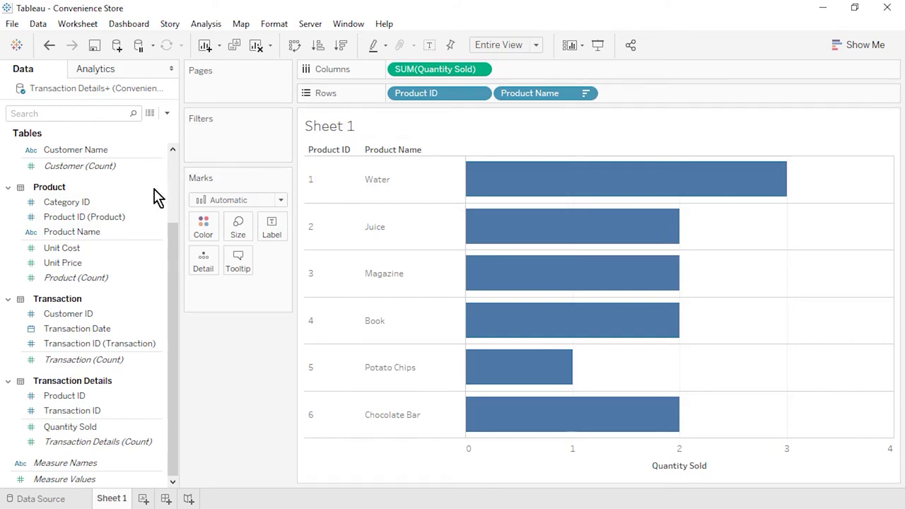
mouse_move(142, 217)
left_mouse_down()
mouse_move(303, 161)
mouse_move(432, 91)
left_mouse_up()
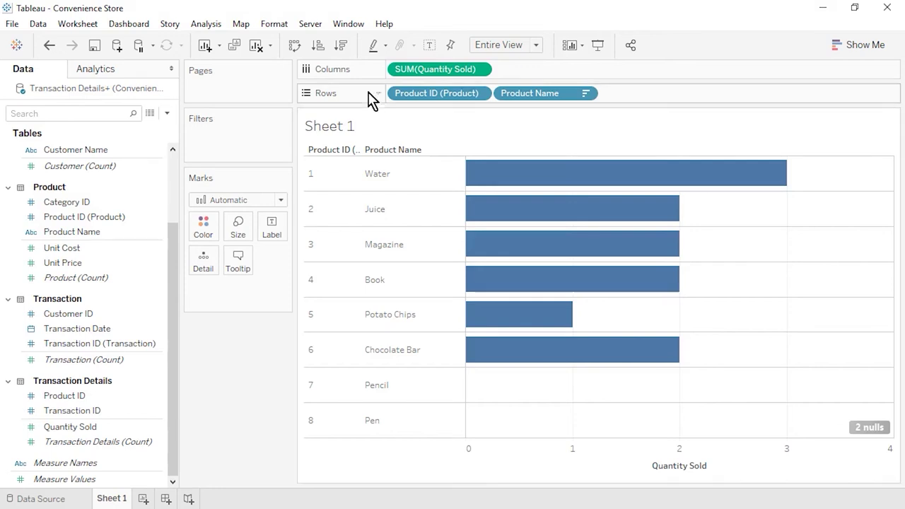
left_click(342, 46)
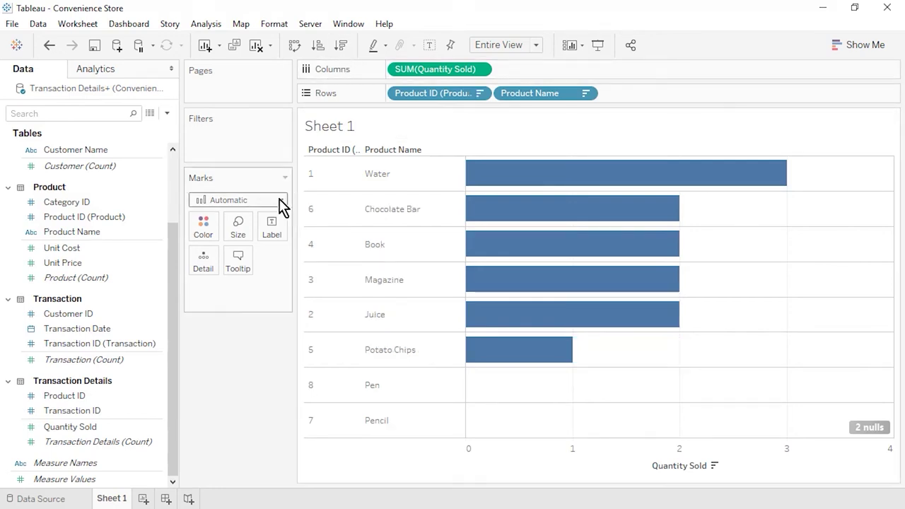
Step: Rename the sheet 'Best and Worst Selling Products' and start a new worksheet
right_click(116, 498)
left_click(160, 326)
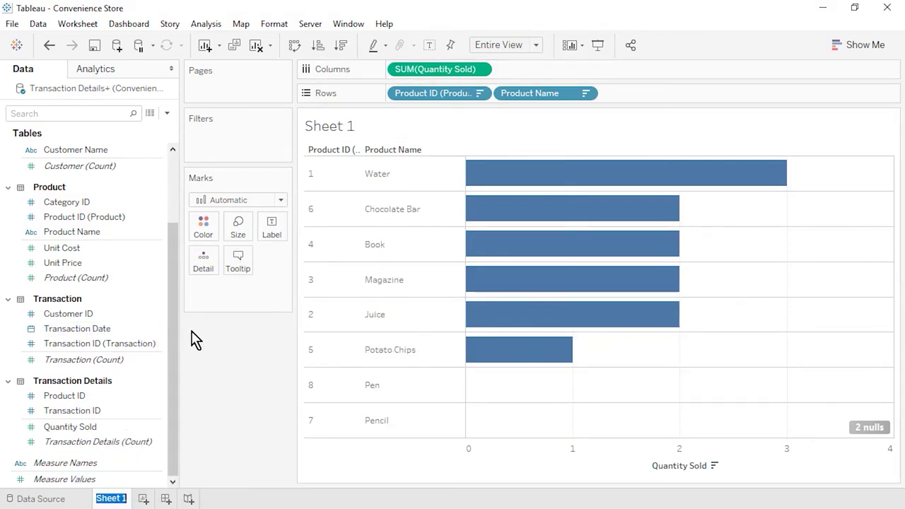
type("Best and Worst Selling Products")
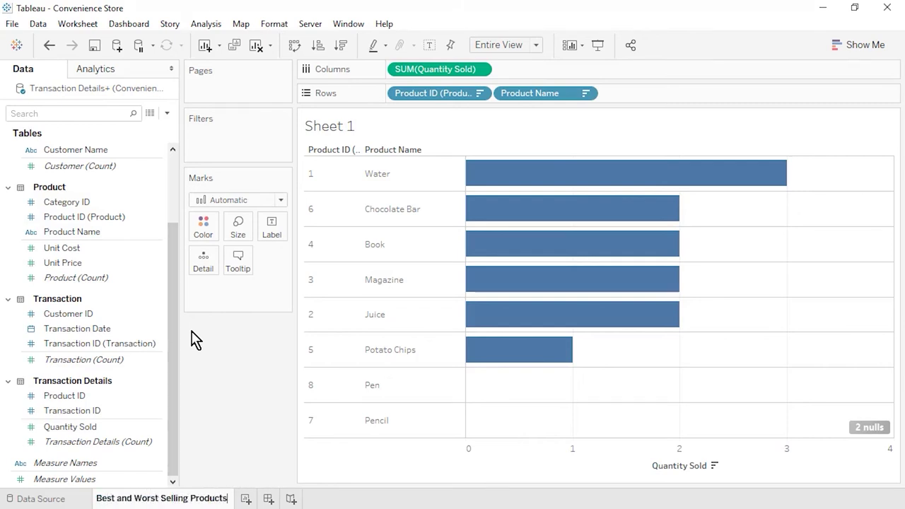
key("Return")
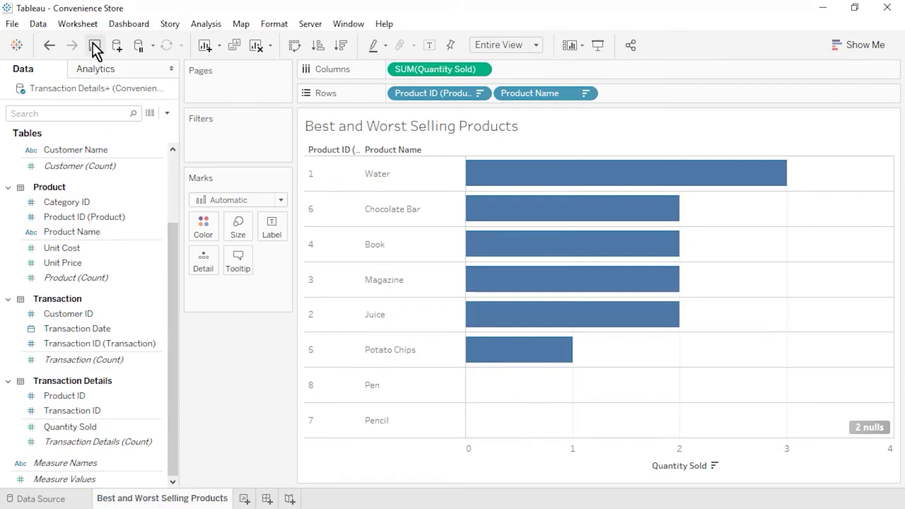
left_click(245, 499)
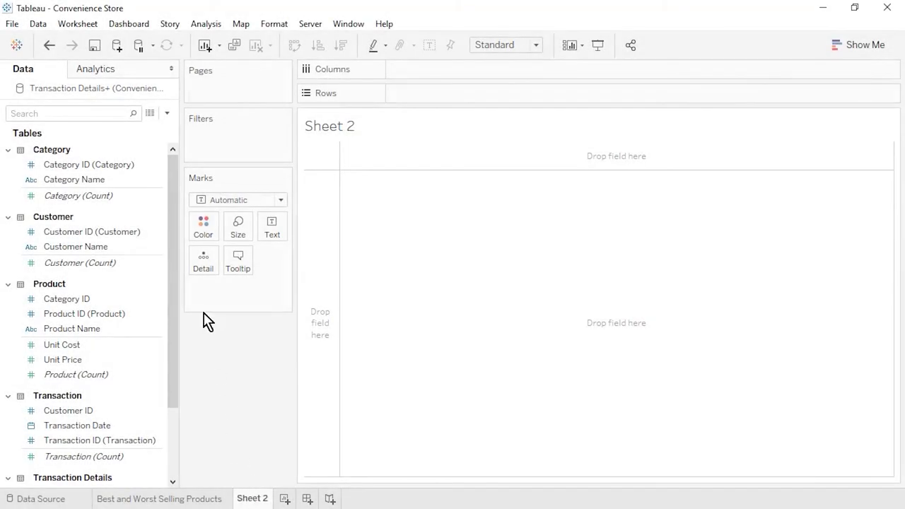
Step: Create a calculated field 'Contribution Margin' equal to Unit Price minus Unit Cost
left_click(167, 114)
left_click(159, 128)
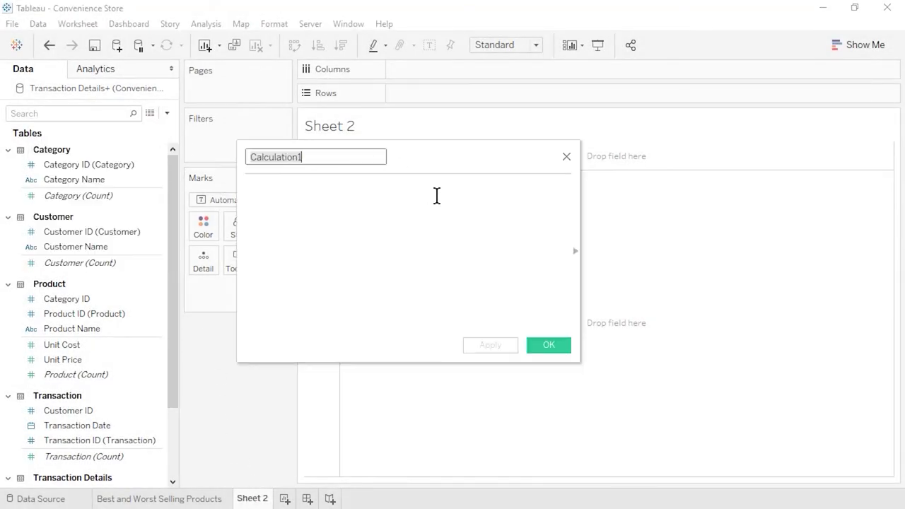
type("Contribution Margin")
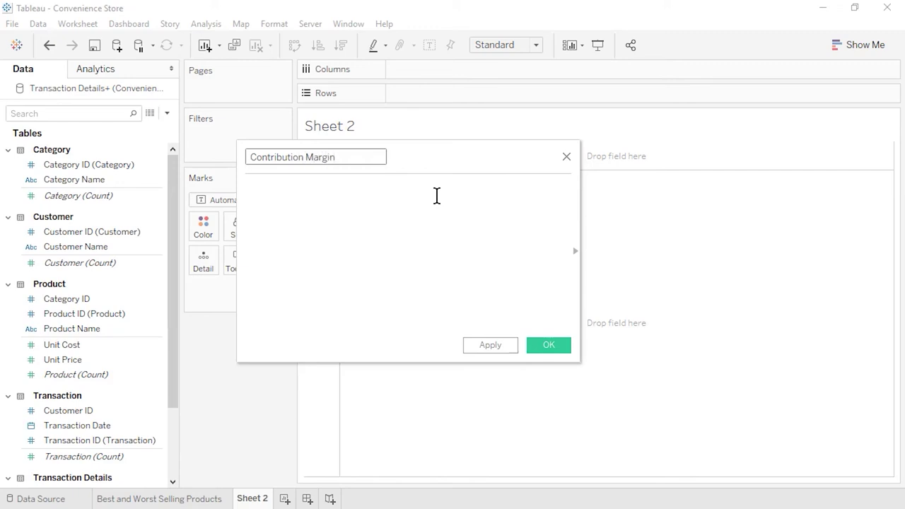
key("Tab")
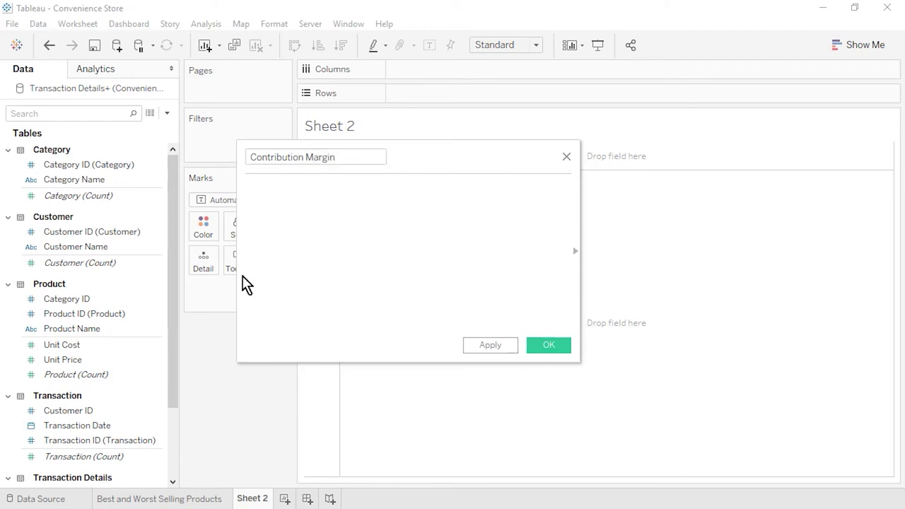
left_click_drag(106, 361, 343, 233)
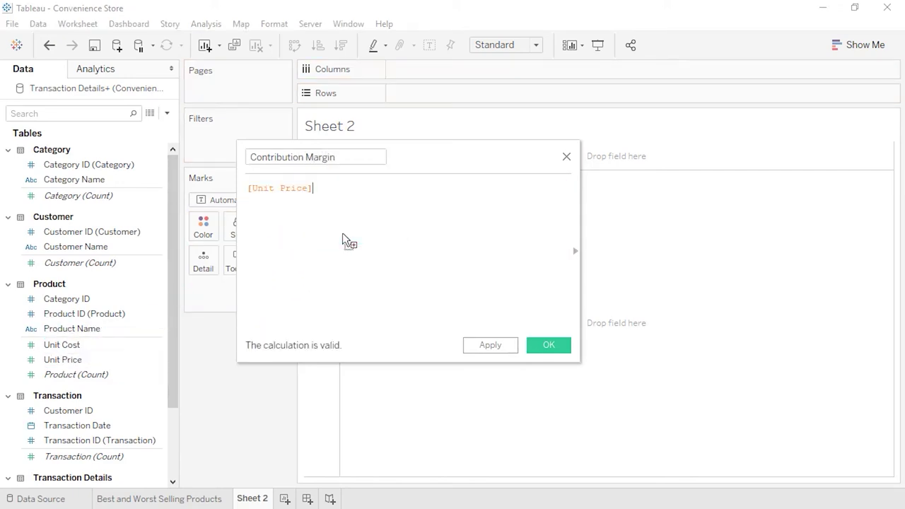
type("-")
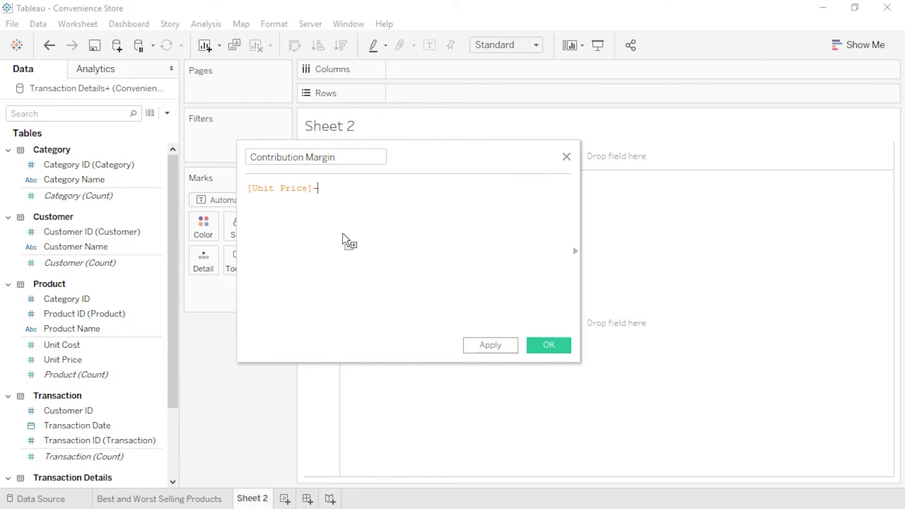
left_click_drag(152, 345, 388, 200)
left_click(541, 348)
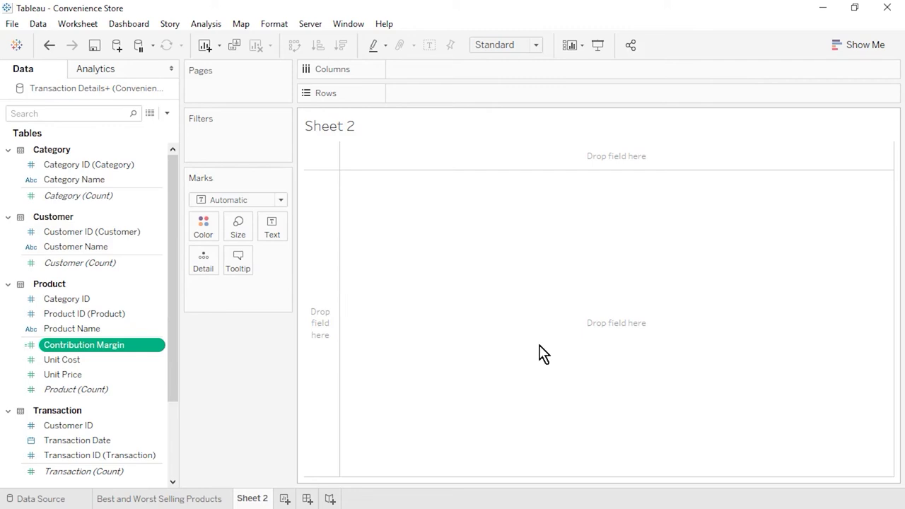
Step: Set Contribution Margin's default number format to standard currency
left_click(160, 347)
mouse_move(234, 261)
left_click(333, 297)
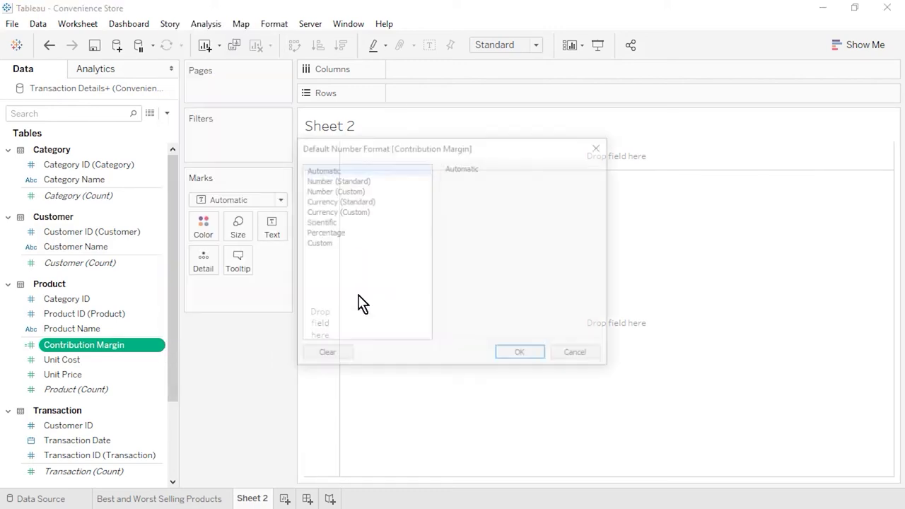
left_click(371, 202)
left_click(534, 355)
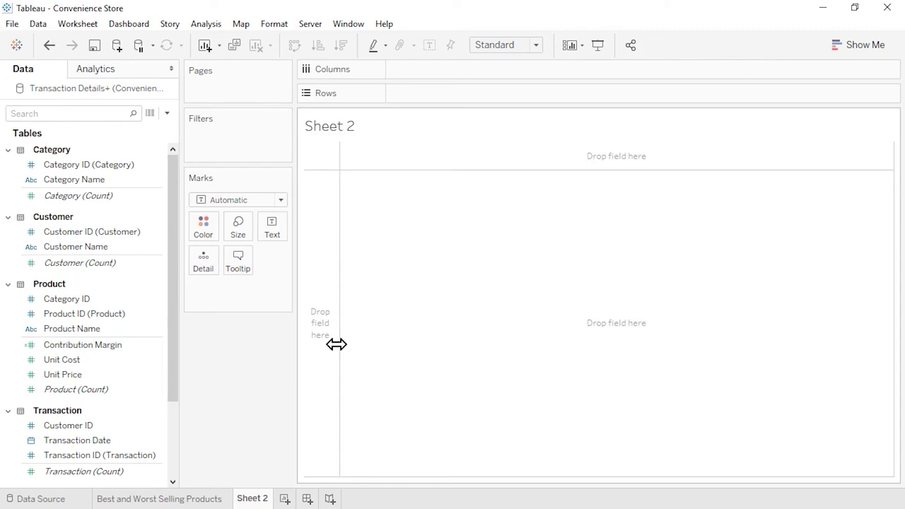
Step: Turn Product Name, Contribution Margin, Unit Cost and Unit Price into a text table filling the entire view
left_click(123, 334)
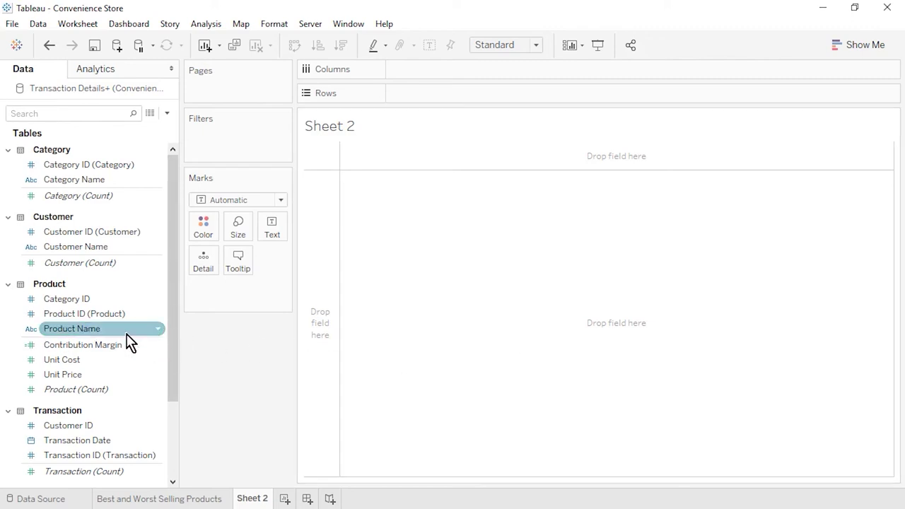
left_click(81, 347, "ctrl")
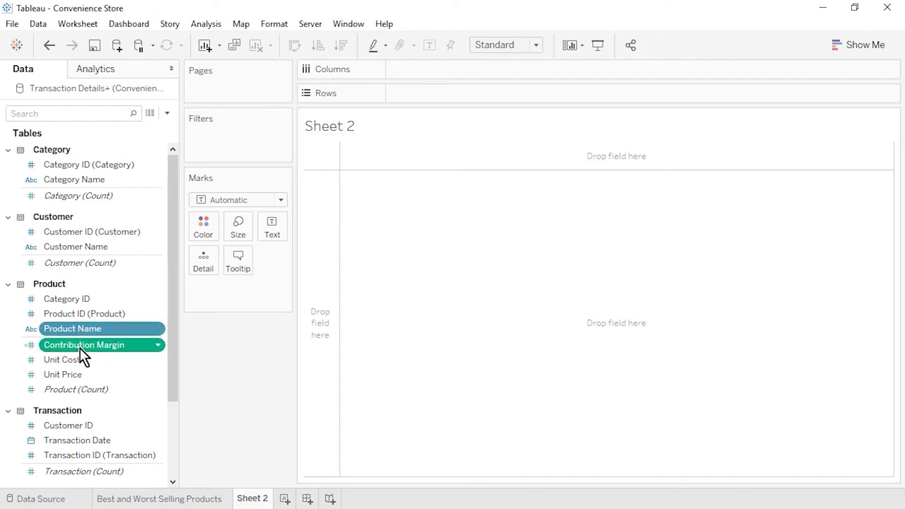
left_click(84, 362, "ctrl")
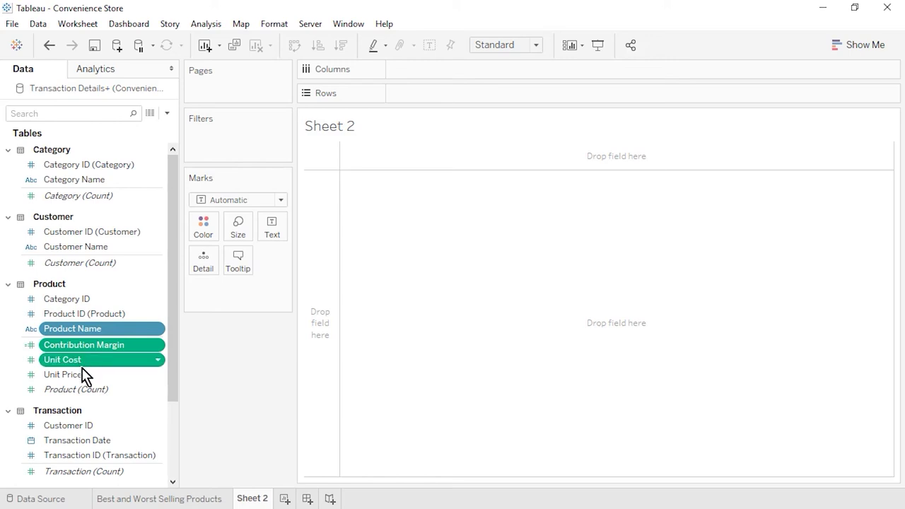
left_click(82, 375, "ctrl")
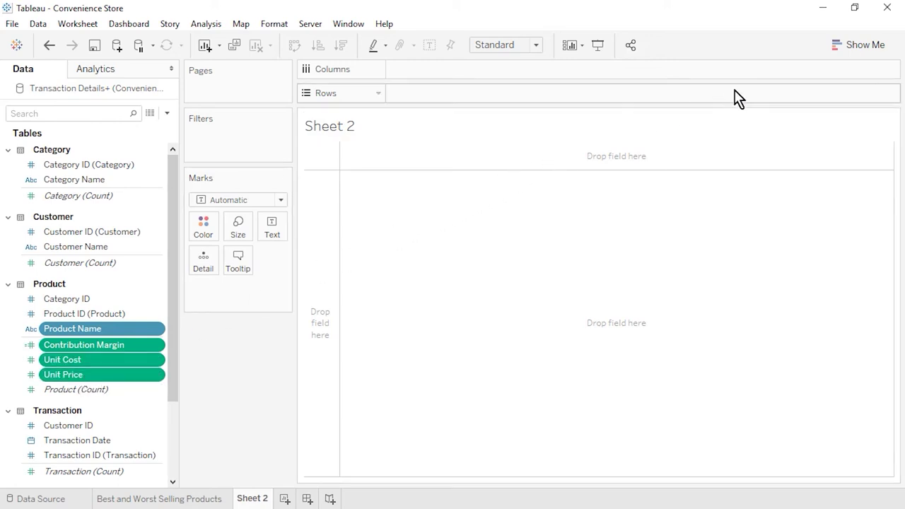
left_click(843, 51)
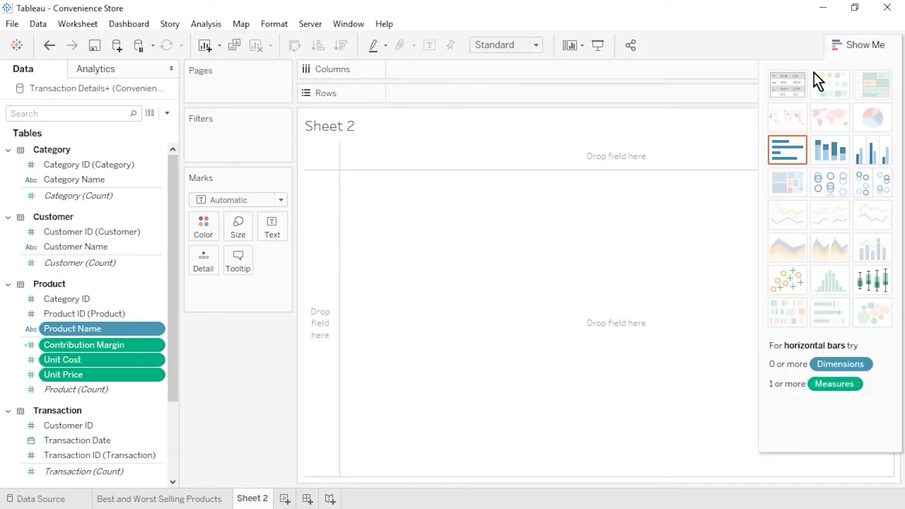
left_click(789, 86)
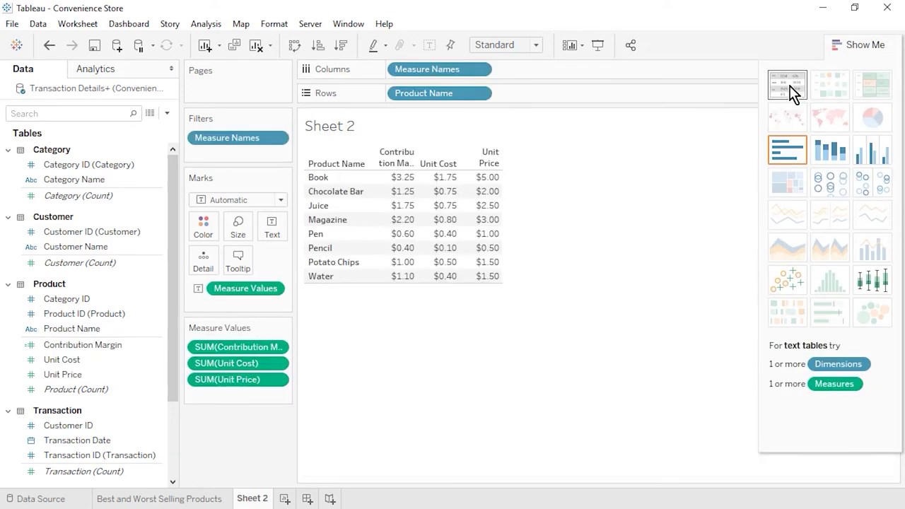
left_click(844, 46)
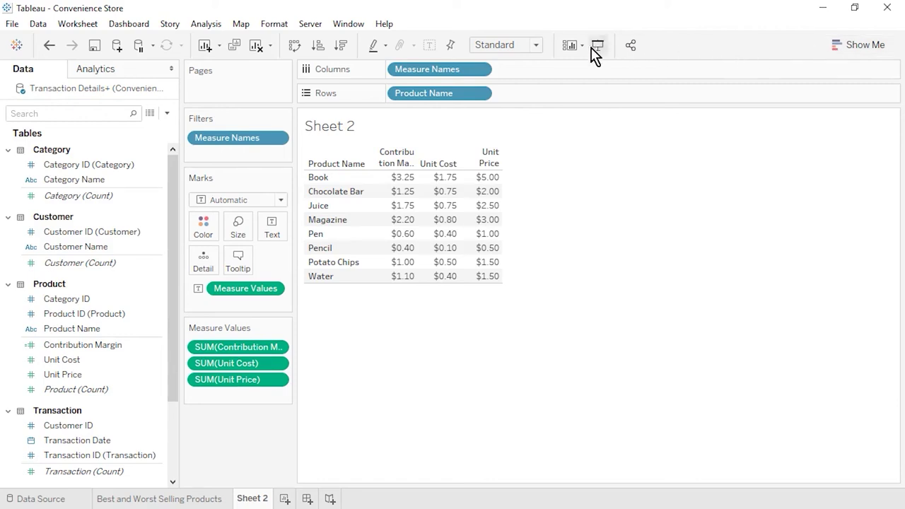
left_click(538, 45)
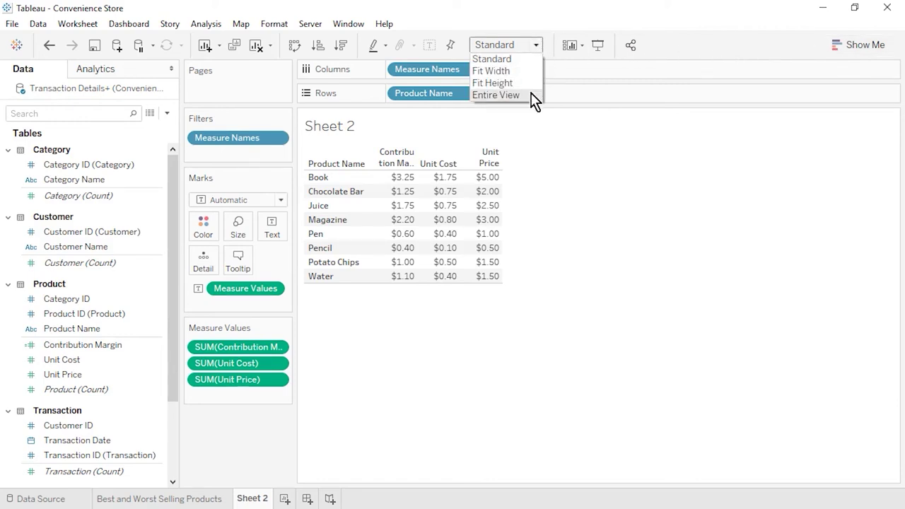
left_click(532, 95)
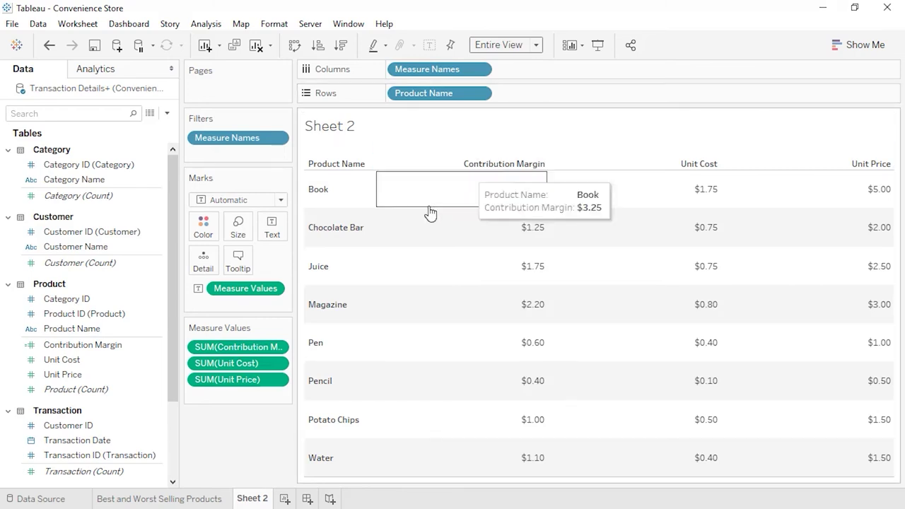
Step: Order the columns Unit Price, Unit Cost, Contribution Margin, rename the sheet 'Contribution Margin per Product', and add Sheet 3
left_click_drag(220, 382, 219, 337)
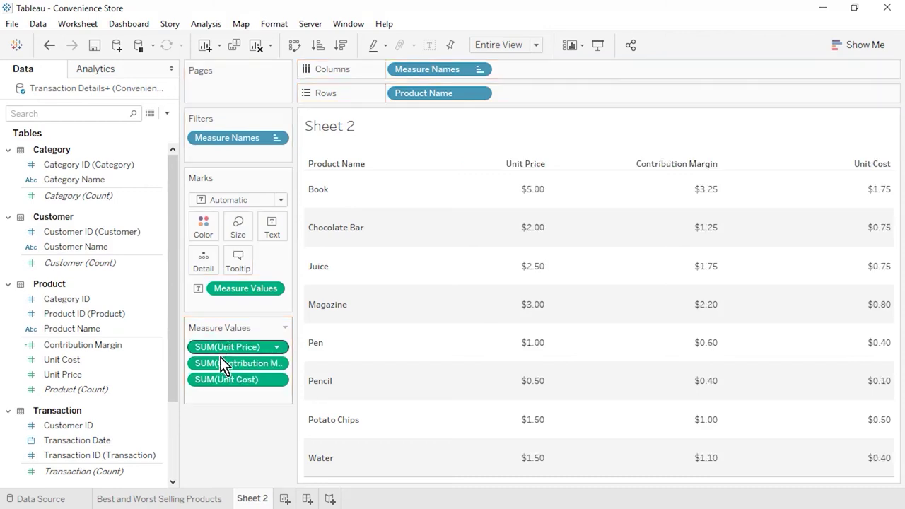
left_click_drag(223, 372, 218, 391)
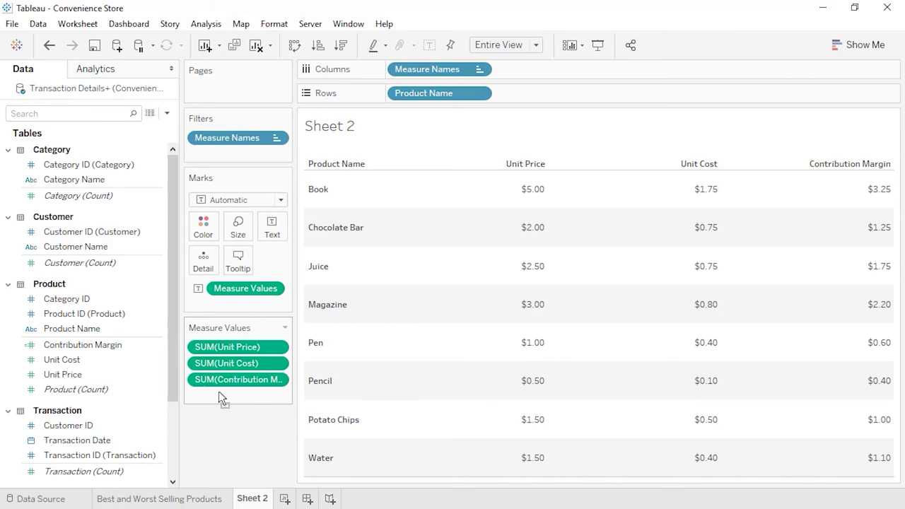
right_click(253, 499)
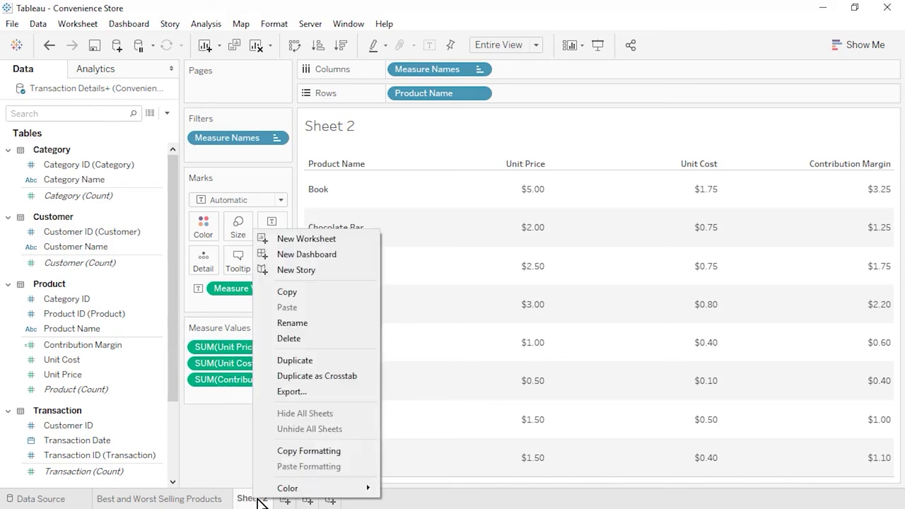
left_click(292, 322)
type("Contribut")
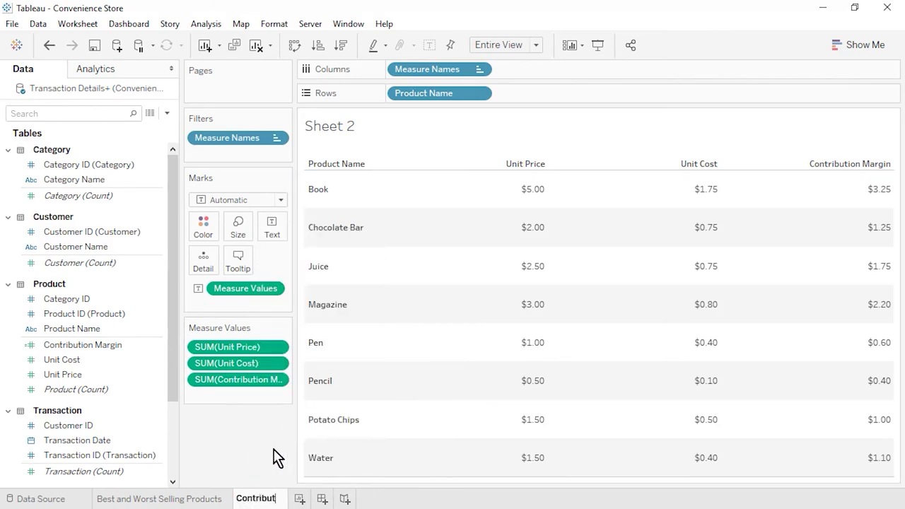
type("ion Margin per Product")
key("Return")
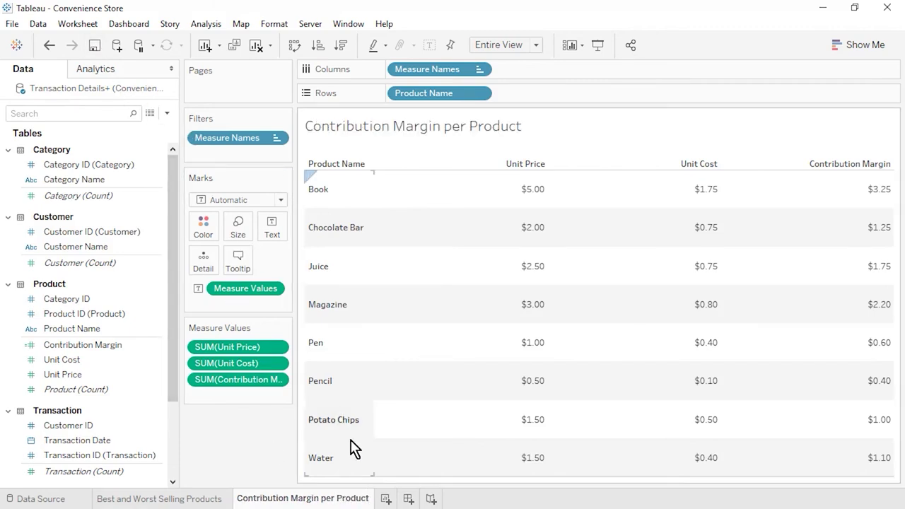
left_click(386, 500)
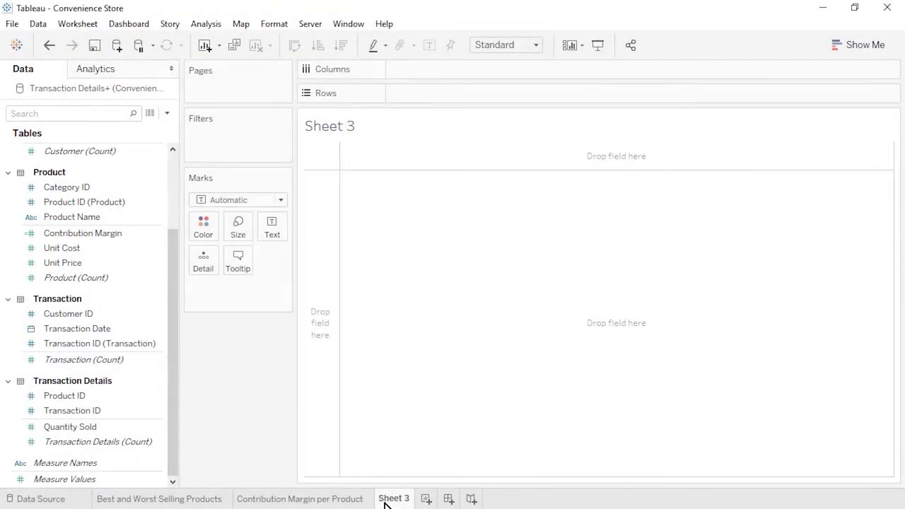
Step: Create a calculated field 'Sales Revenue' with formula [Quantity Sold]*[Unit Price]
left_click(167, 113)
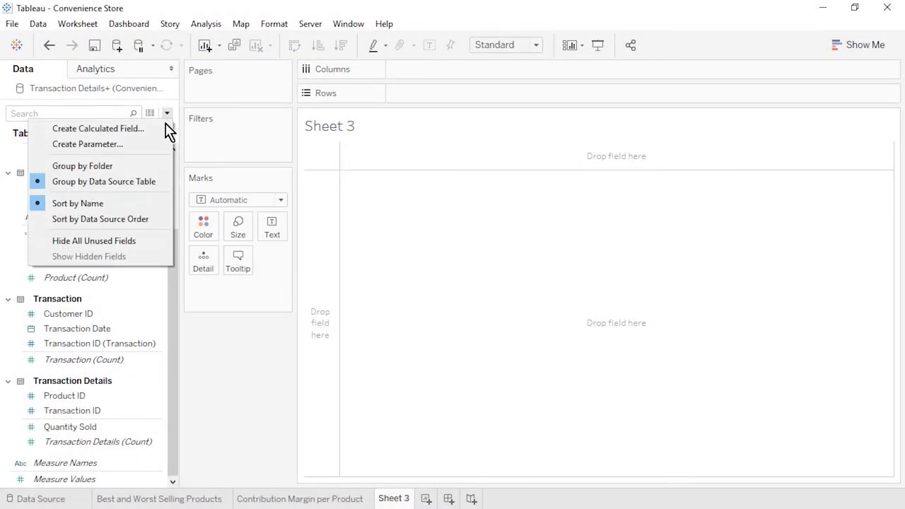
left_click(167, 128)
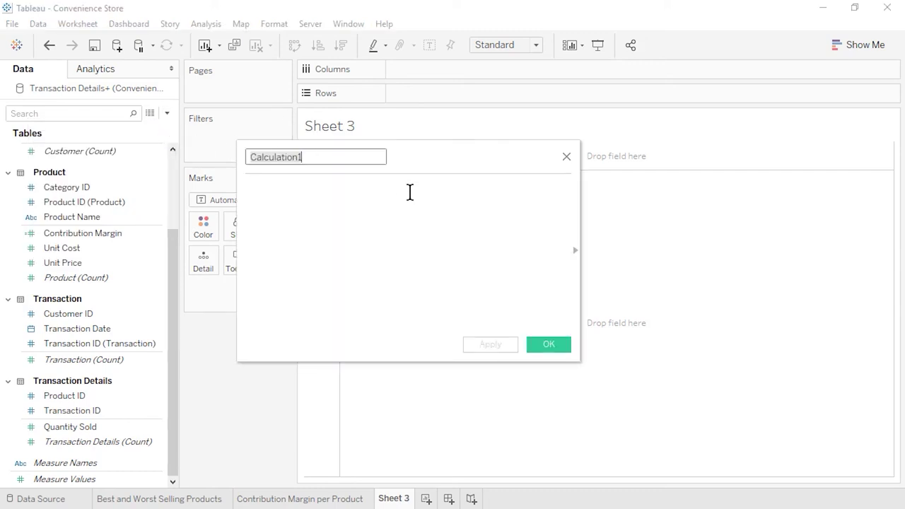
type("Sales Revenue")
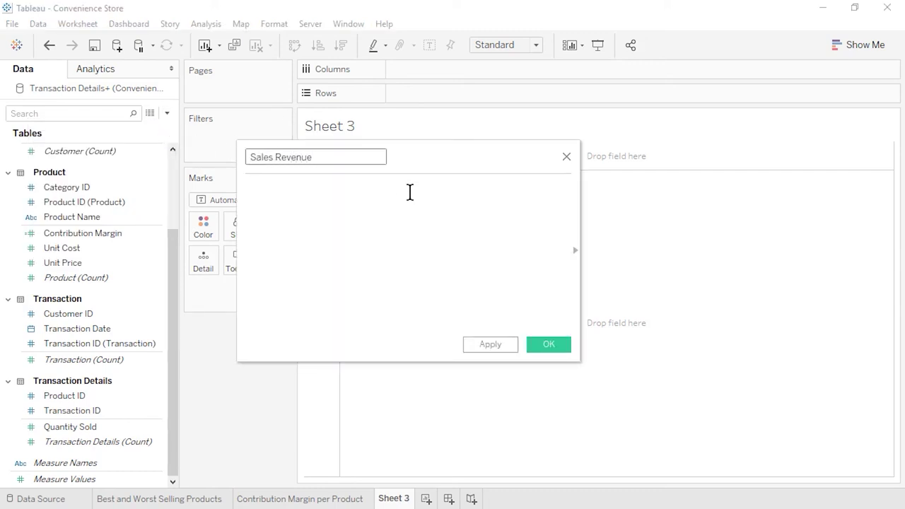
left_click(410, 192)
left_click(110, 428)
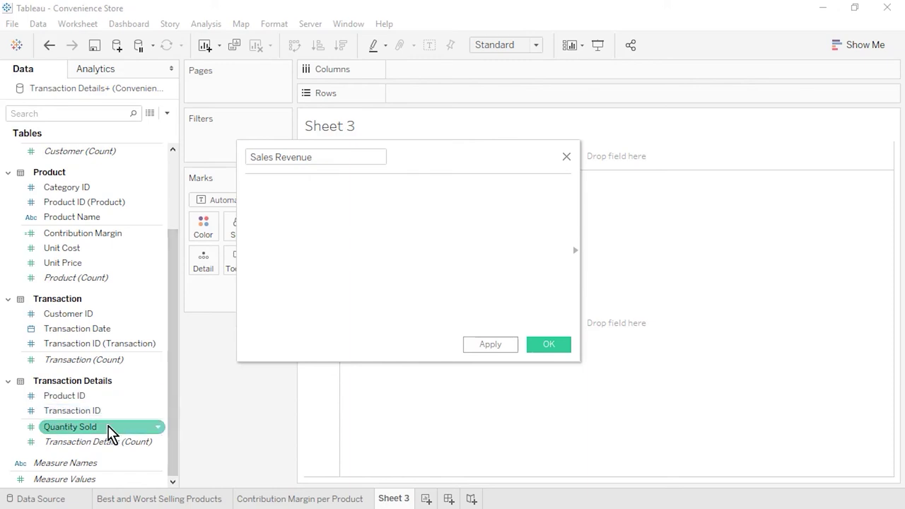
left_click_drag(109, 427, 335, 234)
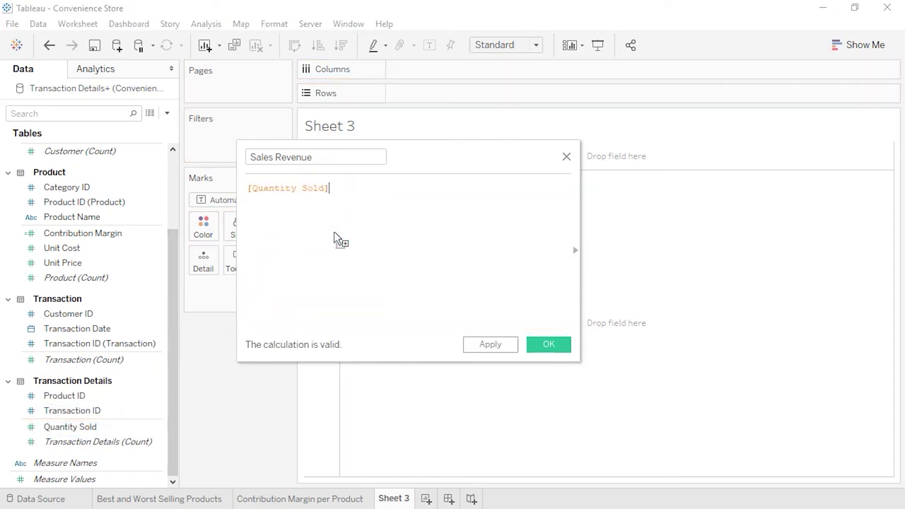
type("*")
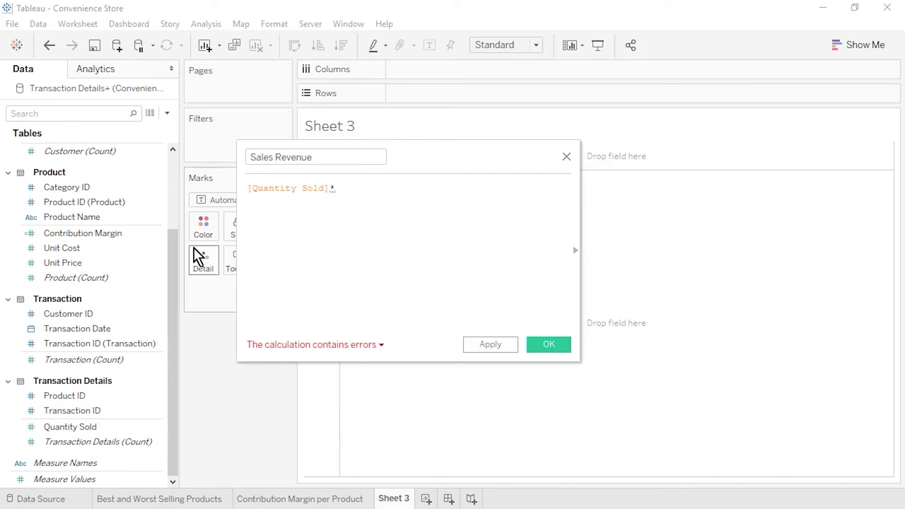
left_click_drag(111, 268, 407, 192)
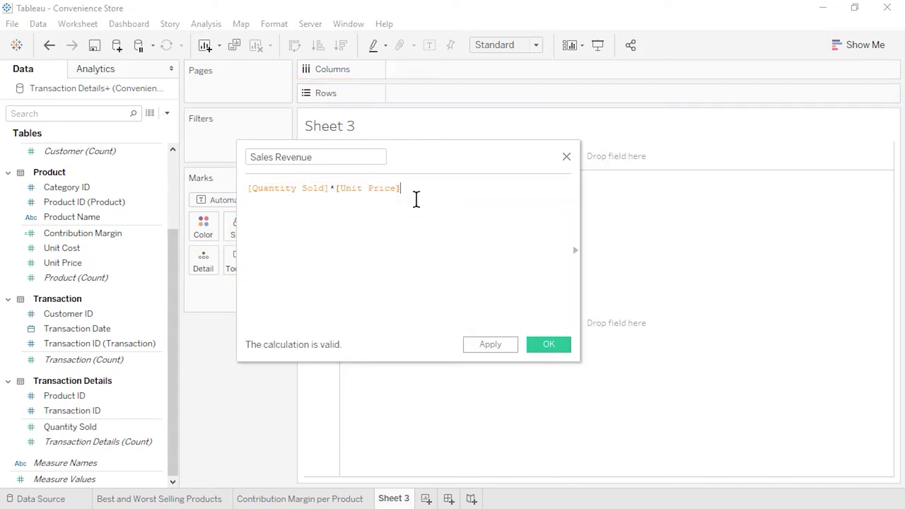
left_click(557, 350)
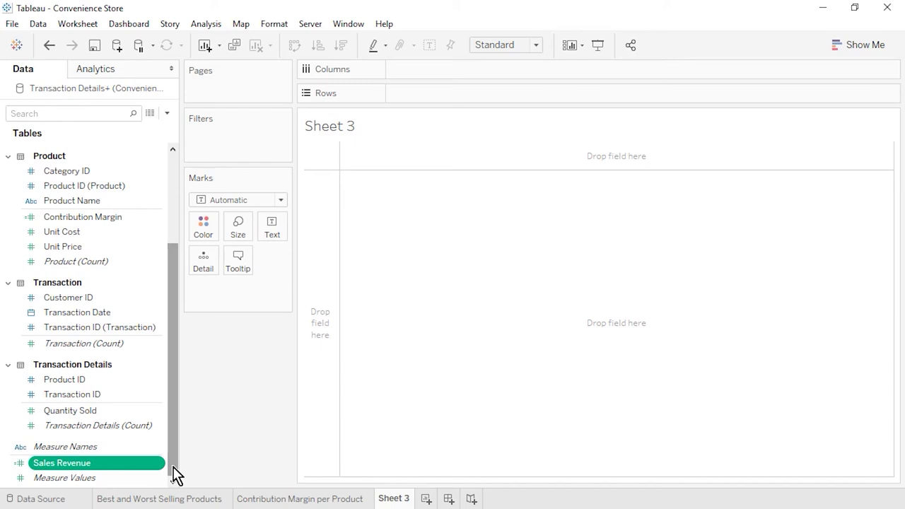
Step: Set Sales Revenue's default number format to Currency (Standard)
right_click(164, 469)
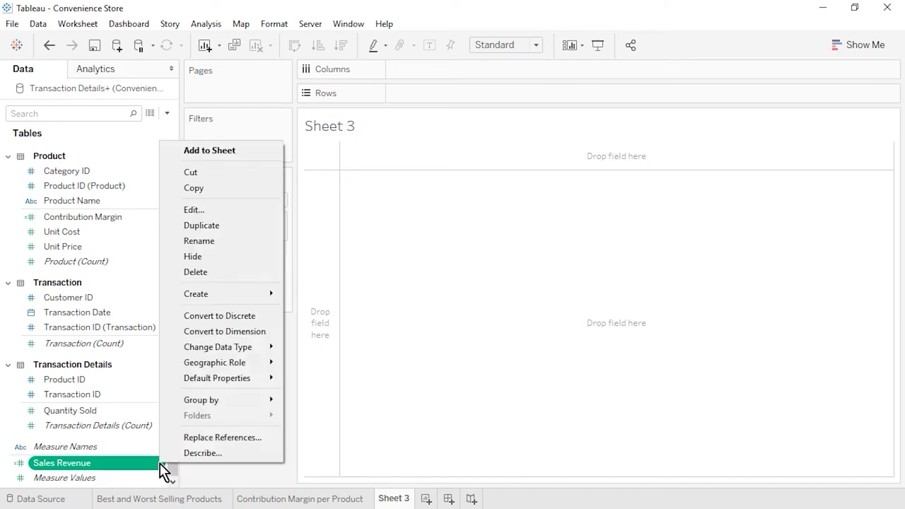
mouse_move(250, 382)
left_click(366, 410)
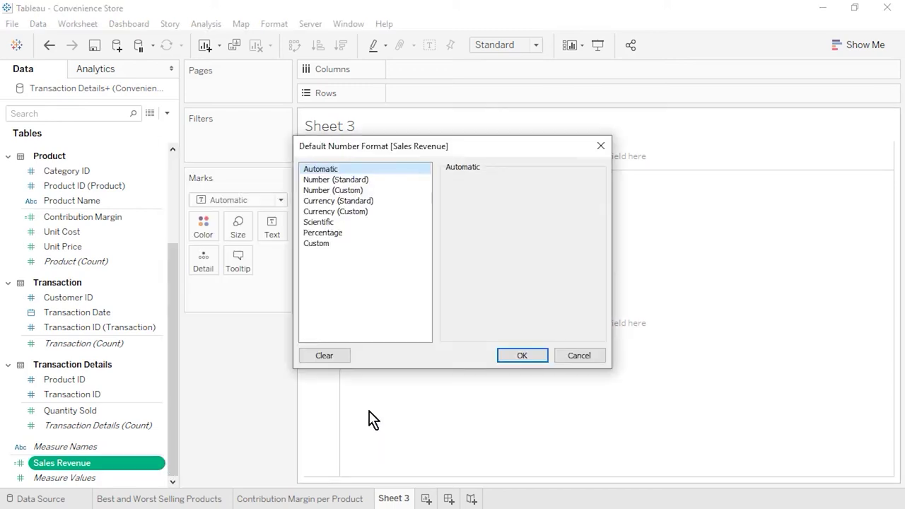
left_click(392, 202)
left_click(536, 358)
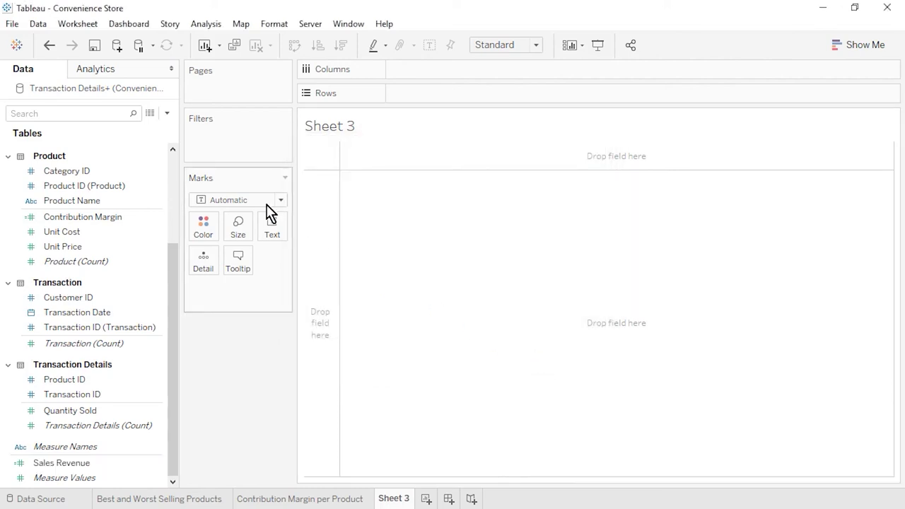
Step: Create a calculated field 'Profit' with formula [Quantity Sold]*[Contribution Margin]
left_click(167, 113)
left_click(206, 127)
key("BackSpace")
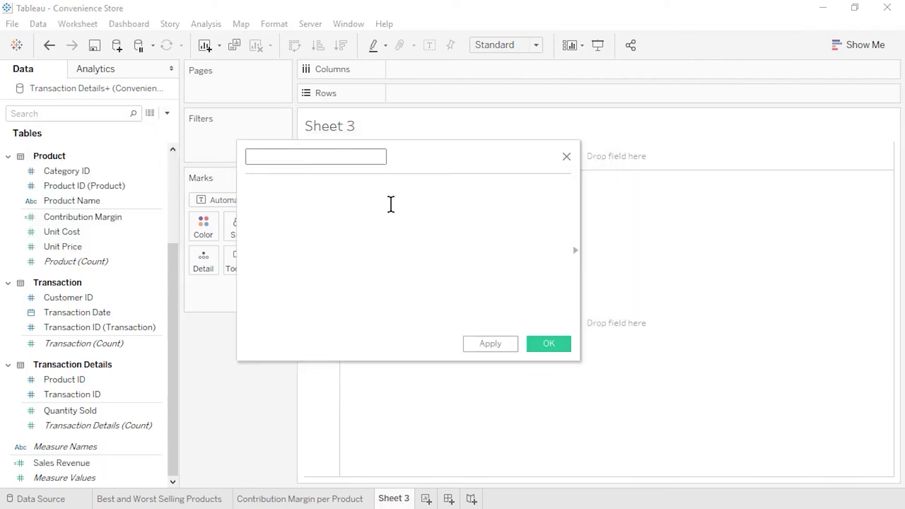
left_click(390, 204)
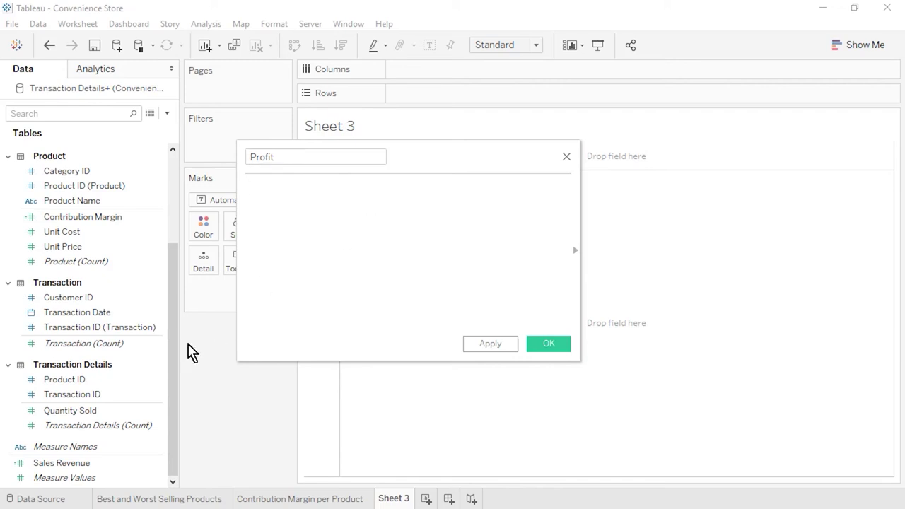
left_click_drag(88, 413, 339, 251)
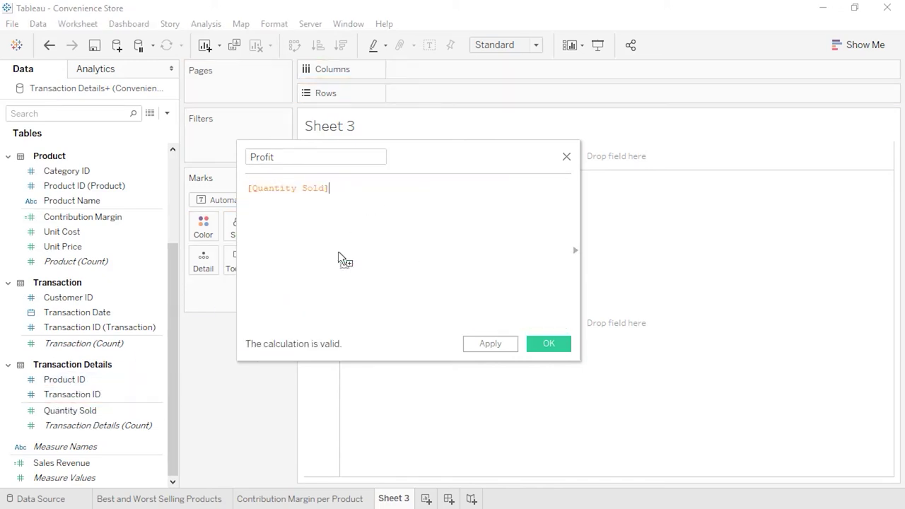
type("*")
left_click(131, 238)
left_click_drag(80, 217, 407, 200)
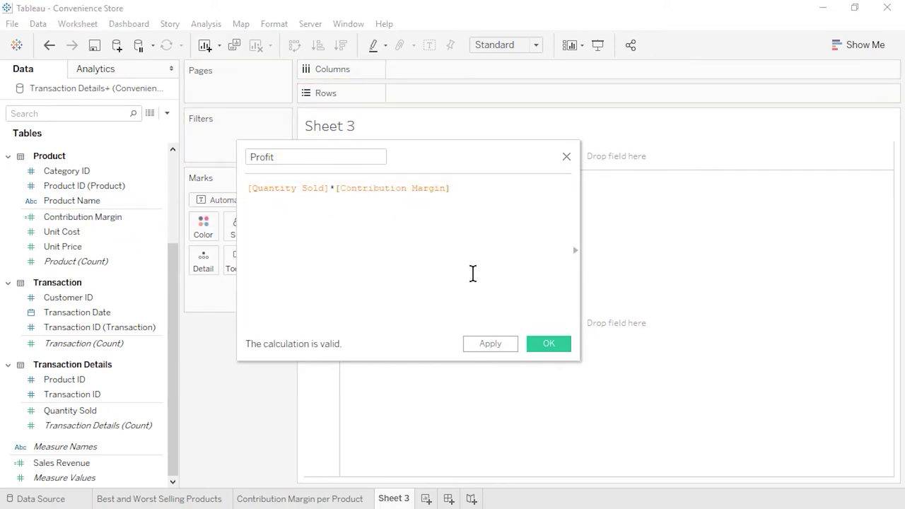
left_click(542, 346)
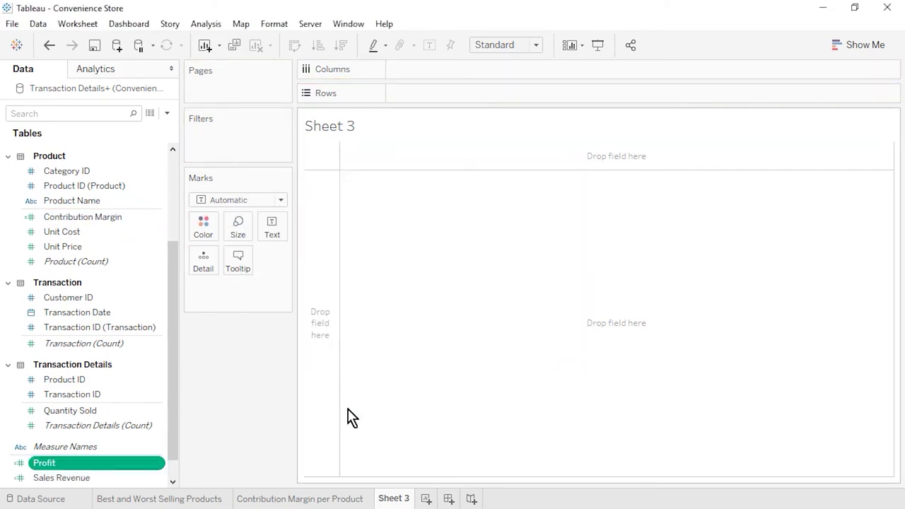
Step: Set Profit's default number format to Currency (Standard)
left_click(175, 464)
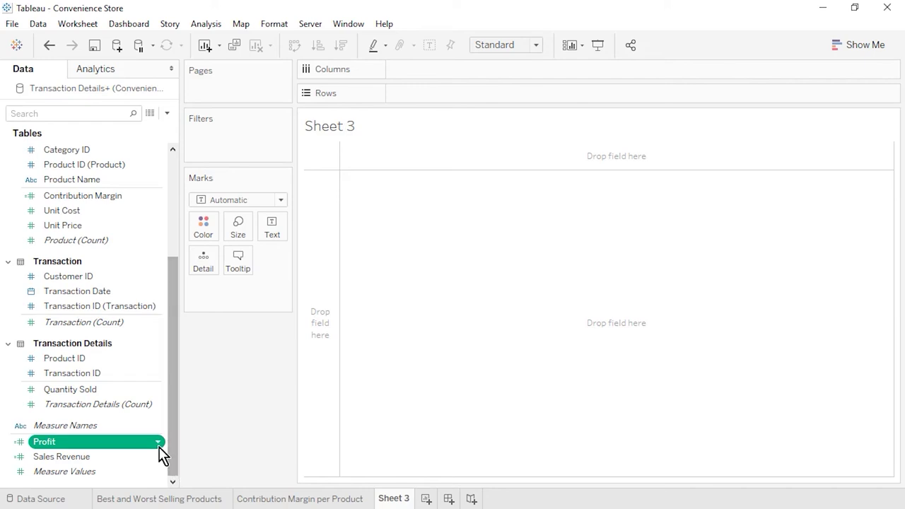
right_click(163, 443)
mouse_move(242, 358)
left_click(360, 394)
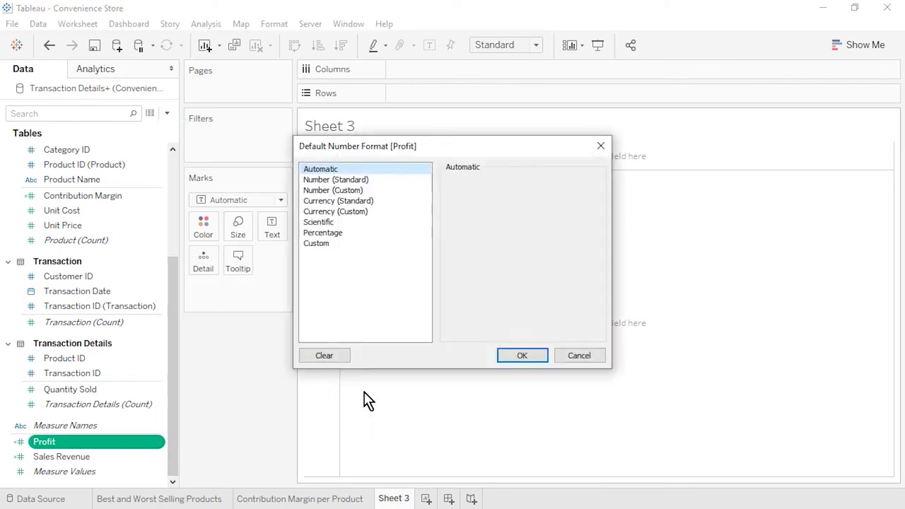
left_click(378, 201)
left_click(523, 356)
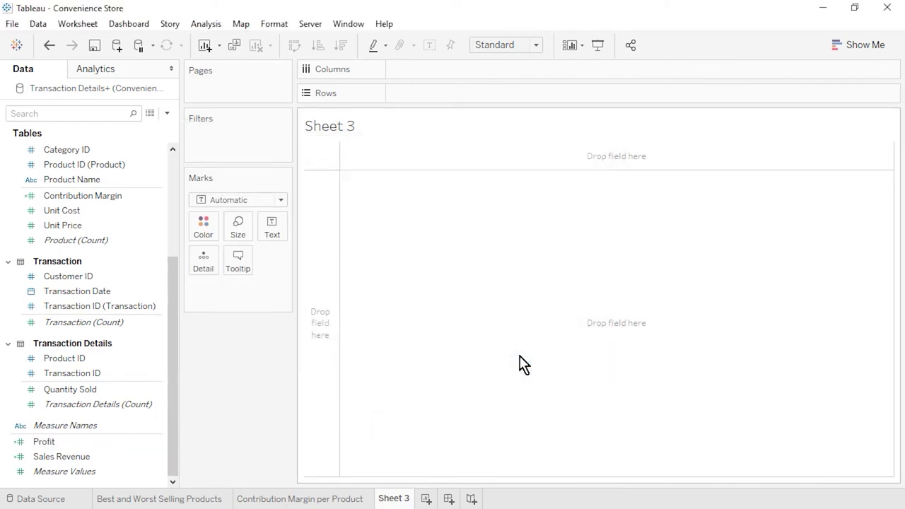
Step: Start a calculated field 'Profit Margin' with SUM([Profit]) as the numerator
left_click(167, 113)
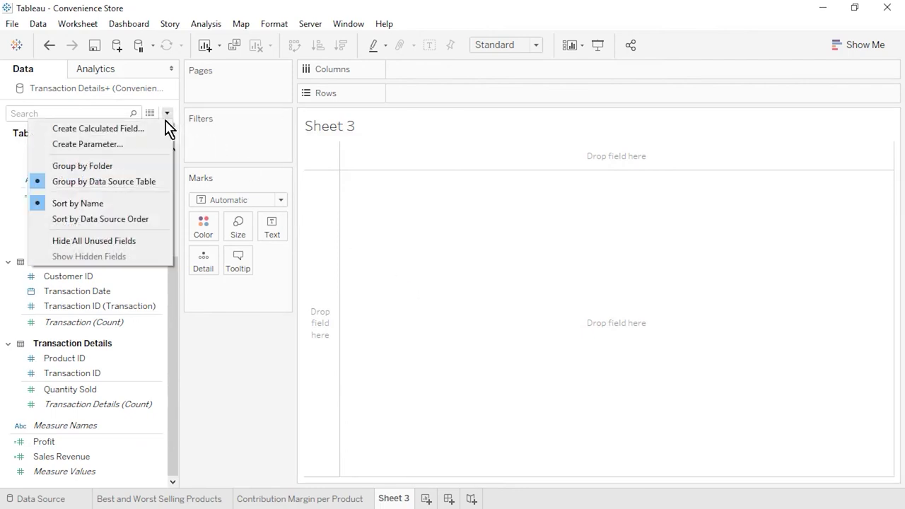
left_click(135, 128)
type("Profit Margin")
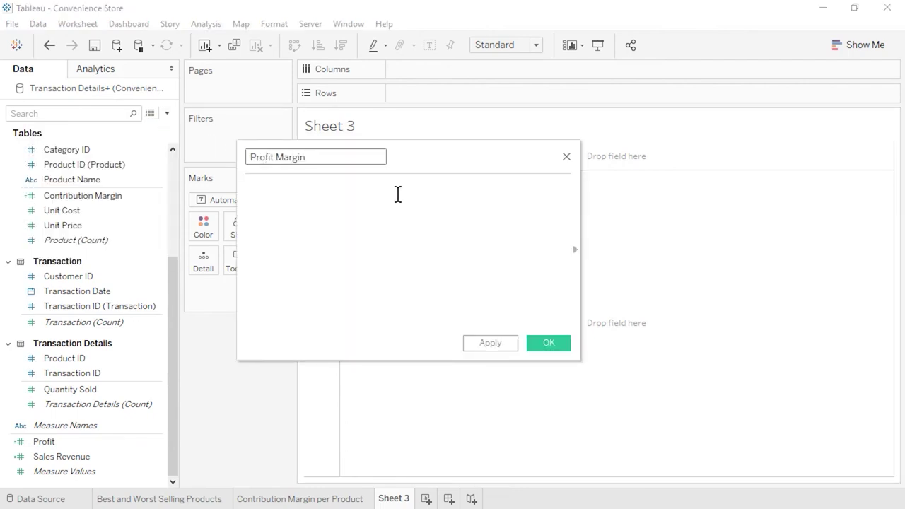
left_click(398, 195)
type("sum")
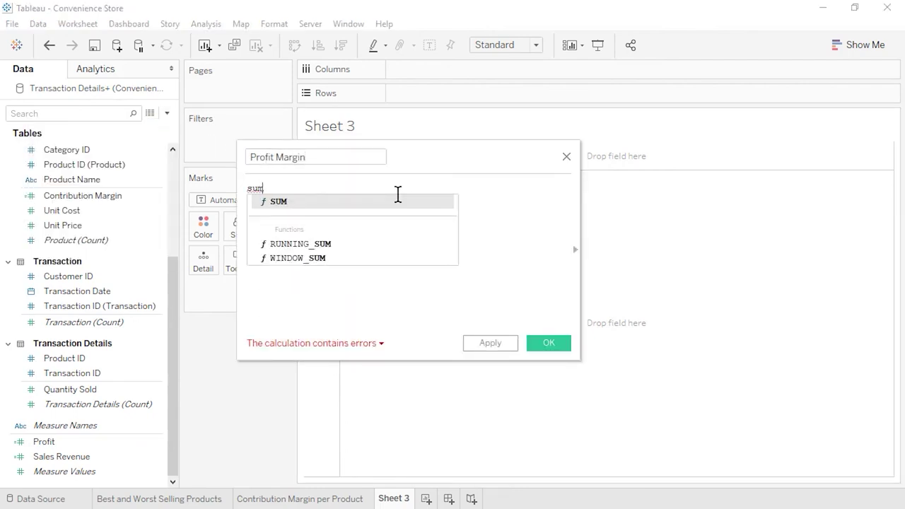
type("(")
left_click(65, 427)
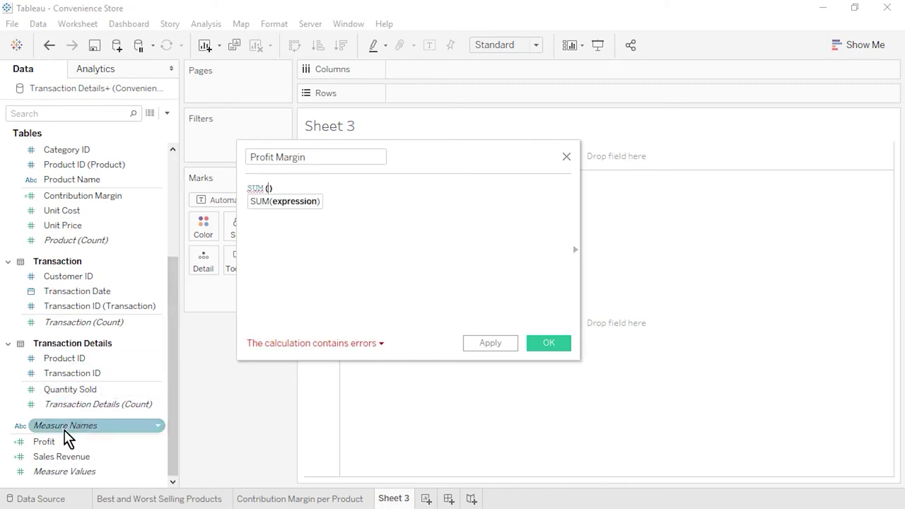
left_click_drag(64, 440, 269, 193)
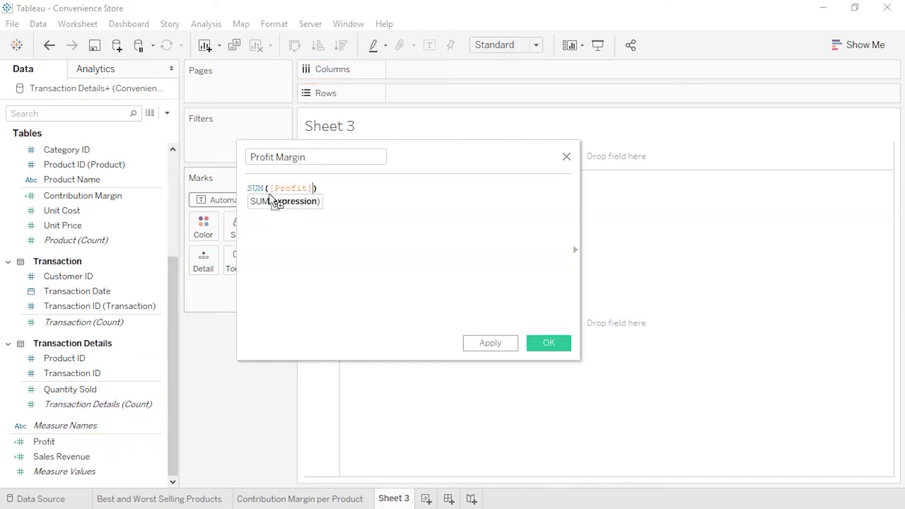
Step: Divide by SUM([Sales Revenue]) to complete the Profit Margin formula and save it
left_click(342, 189)
type("/sum")
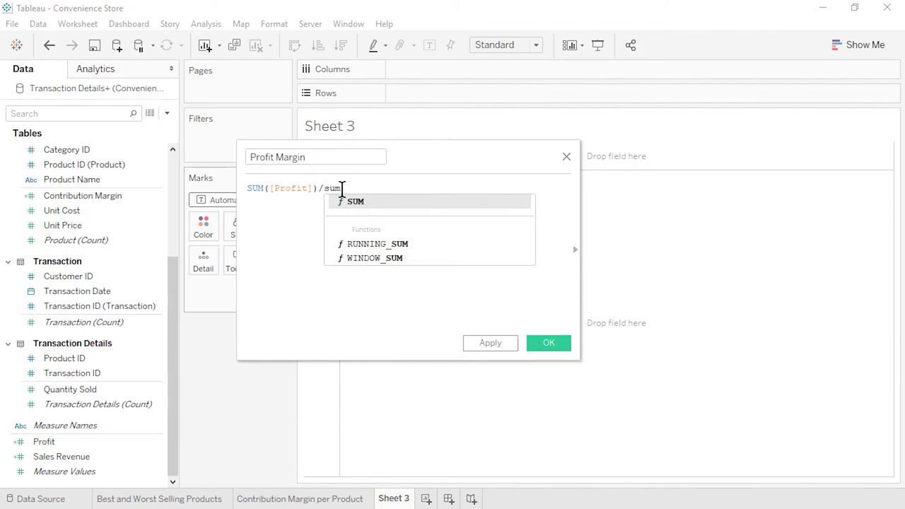
left_click(361, 203)
left_click_drag(62, 457, 353, 189)
left_click(447, 191)
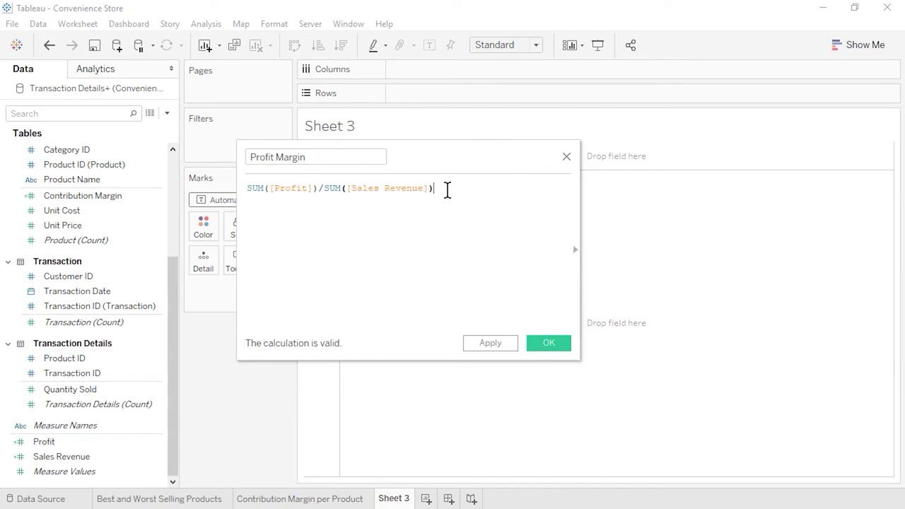
left_click(554, 346)
left_click(173, 481)
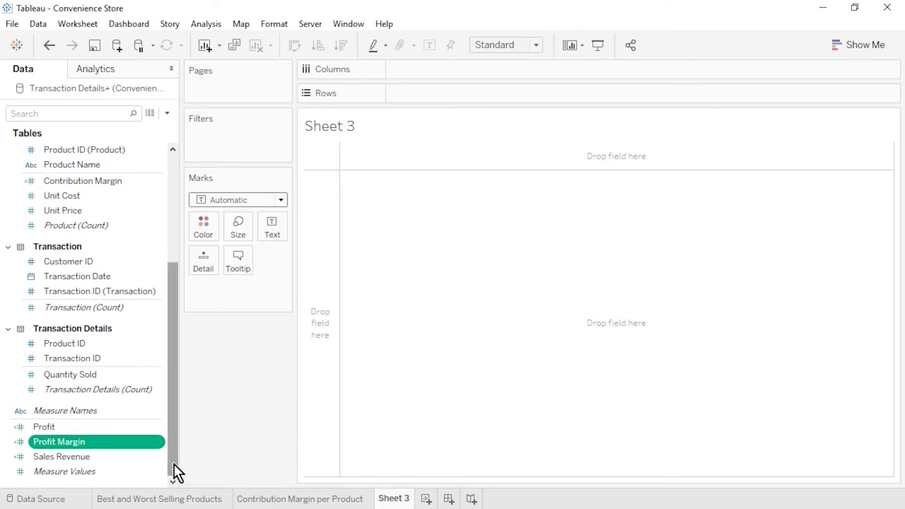
Step: Set Profit Margin's default number format to Percentage with 1 decimal place
right_click(157, 444)
mouse_move(240, 357)
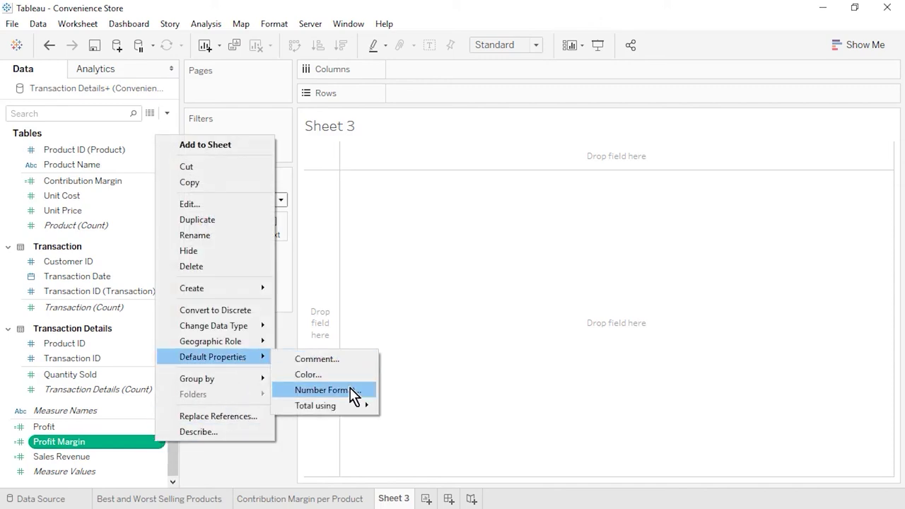
left_click(352, 393)
left_click(364, 234)
left_click(471, 202)
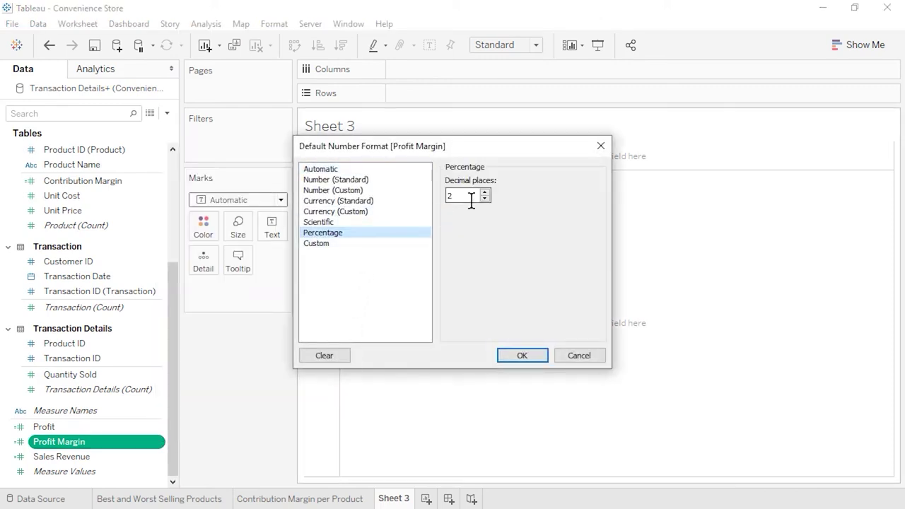
left_click(486, 199)
left_click(537, 356)
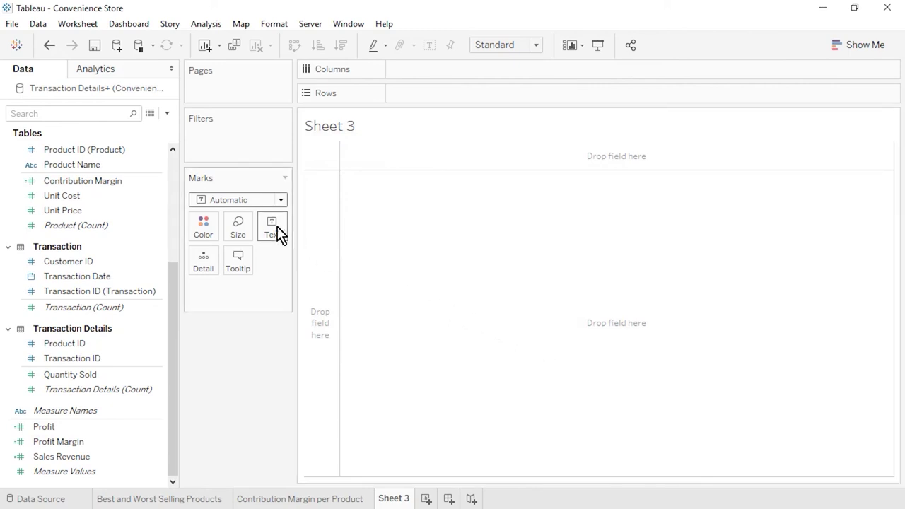
Step: Select Category Name, Product Name, Profit, Profit Margin and Sales Revenue, and show chart suggestions
left_click(176, 170)
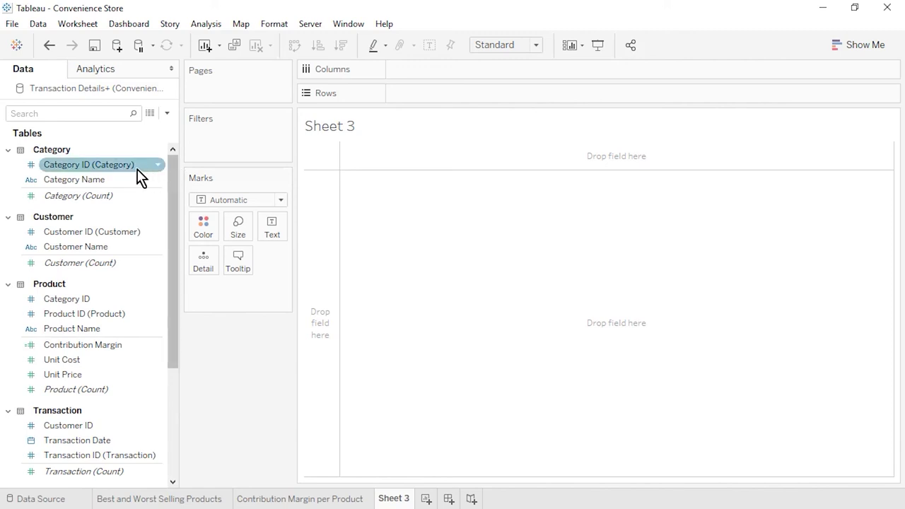
left_click(101, 181)
left_click(109, 329, "ctrl")
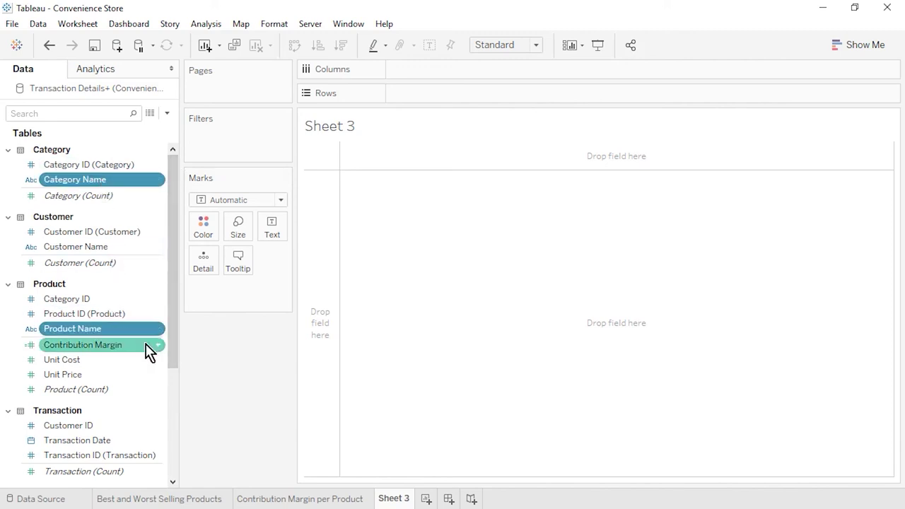
scroll(175, 479, "down", 5)
left_click(113, 429, "ctrl")
left_click(110, 442, "ctrl")
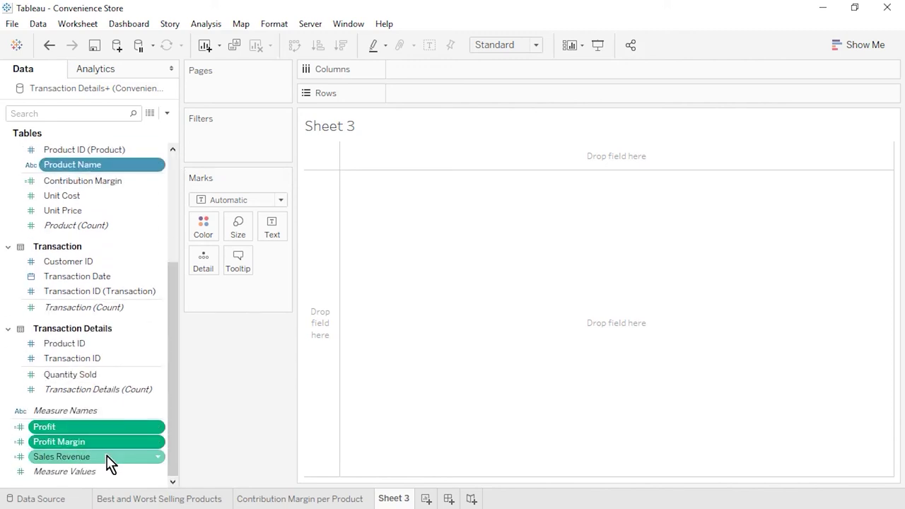
left_click(108, 457, "ctrl")
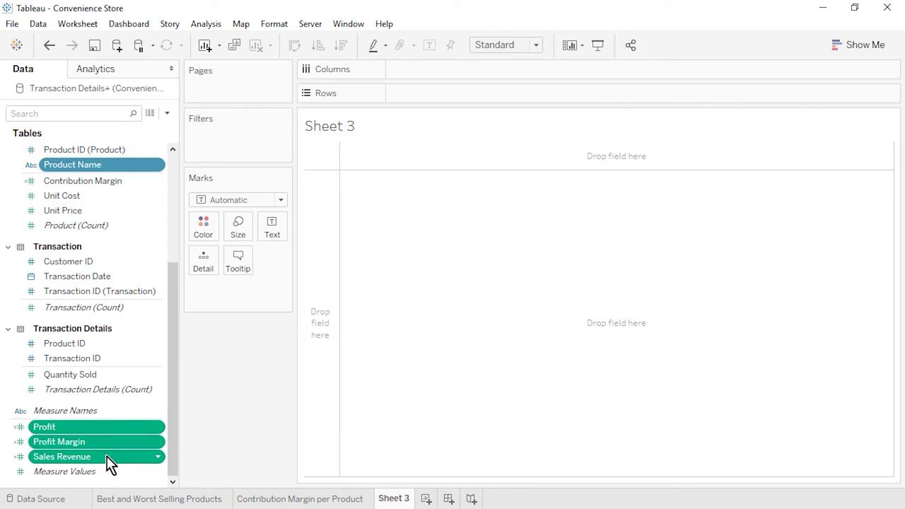
left_click(853, 49)
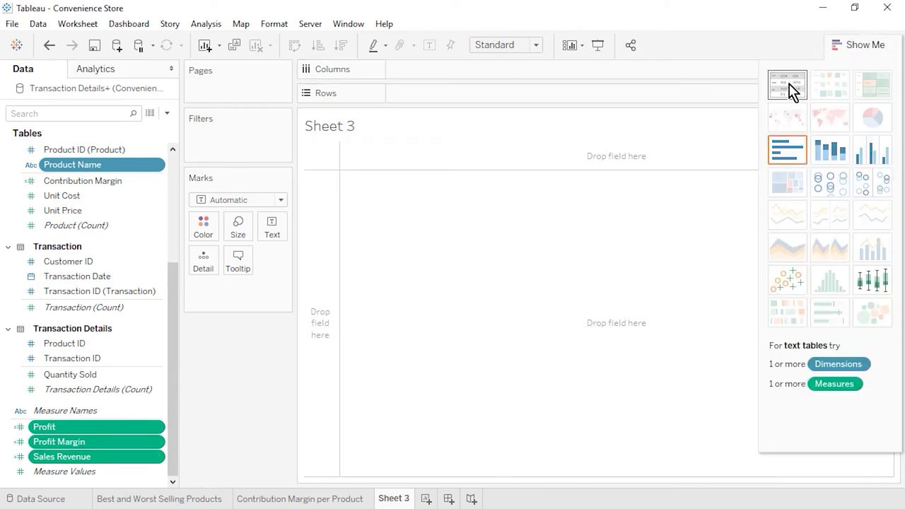
Step: Build a text table from Show Me, fit it to Entire View, and move Profit Margin last
left_click(789, 89)
left_click(849, 43)
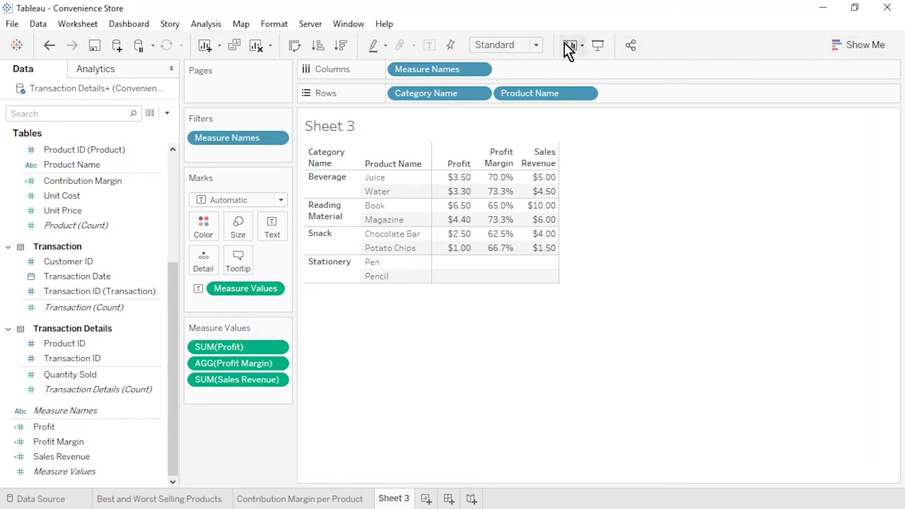
left_click(537, 45)
left_click(535, 97)
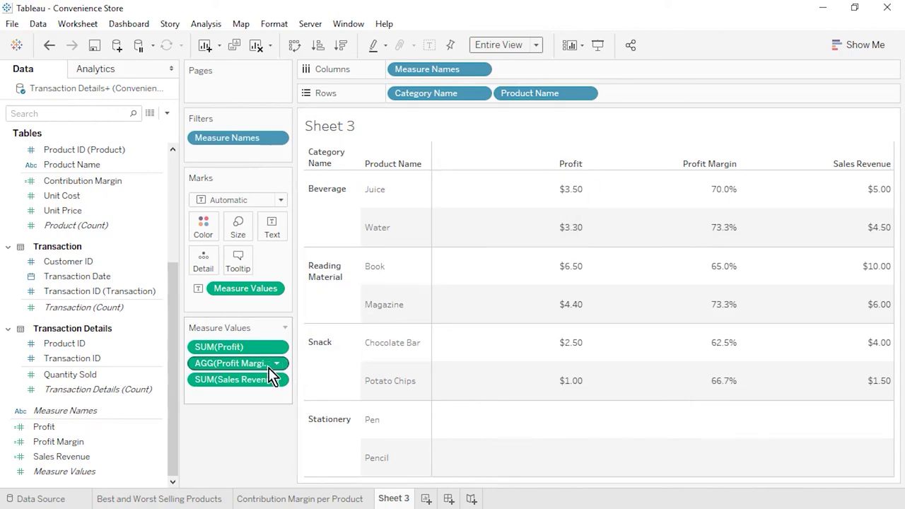
left_click_drag(268, 366, 271, 397)
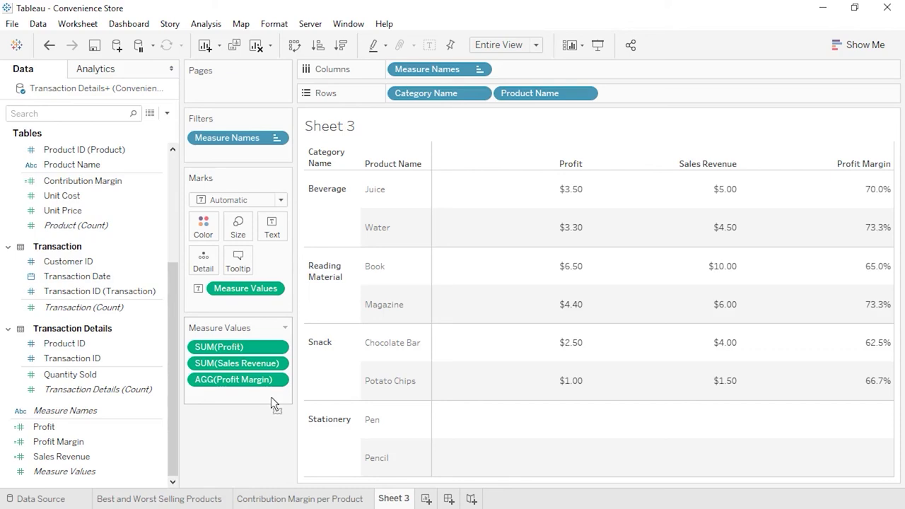
Step: Add category subtotals and a grand total row to the table
left_click(206, 23)
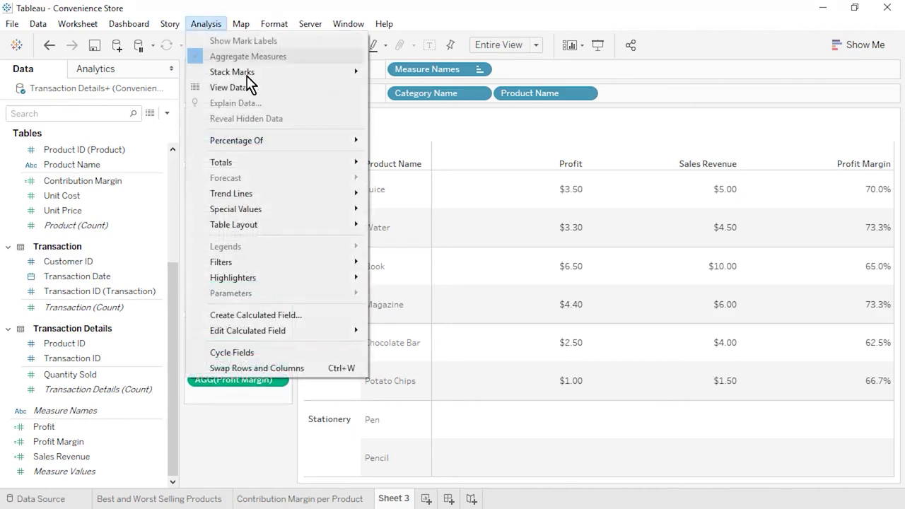
mouse_move(282, 162)
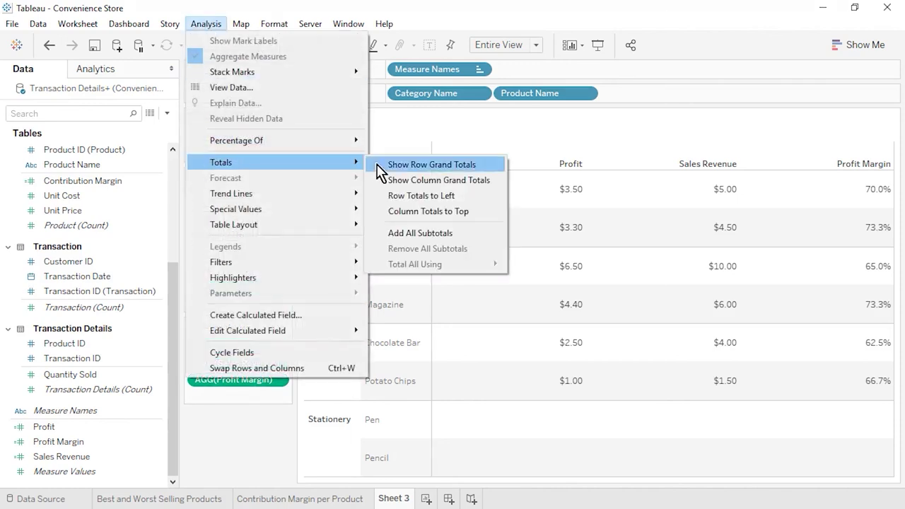
left_click(480, 241)
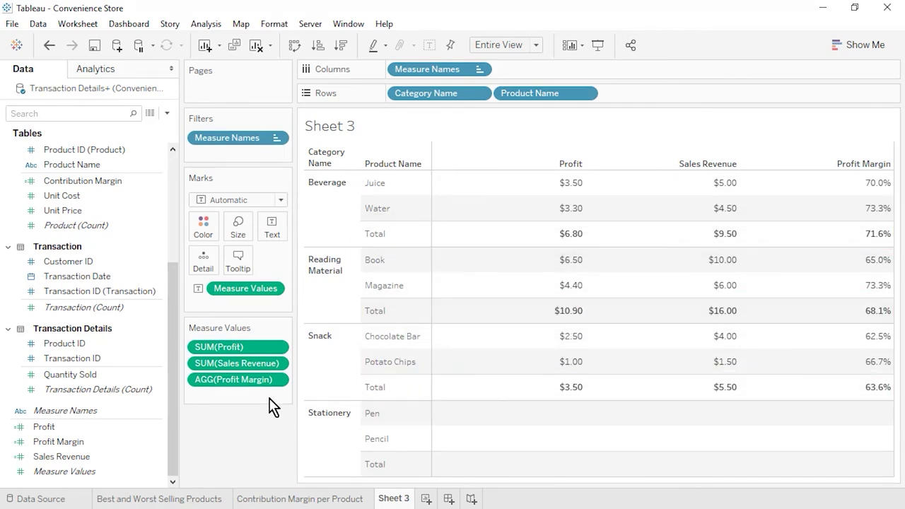
left_click(205, 24)
mouse_move(323, 167)
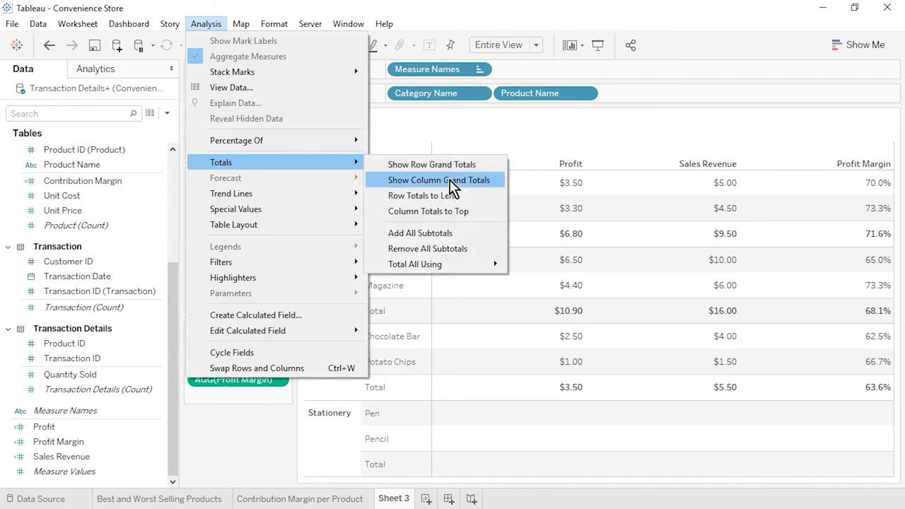
left_click(450, 185)
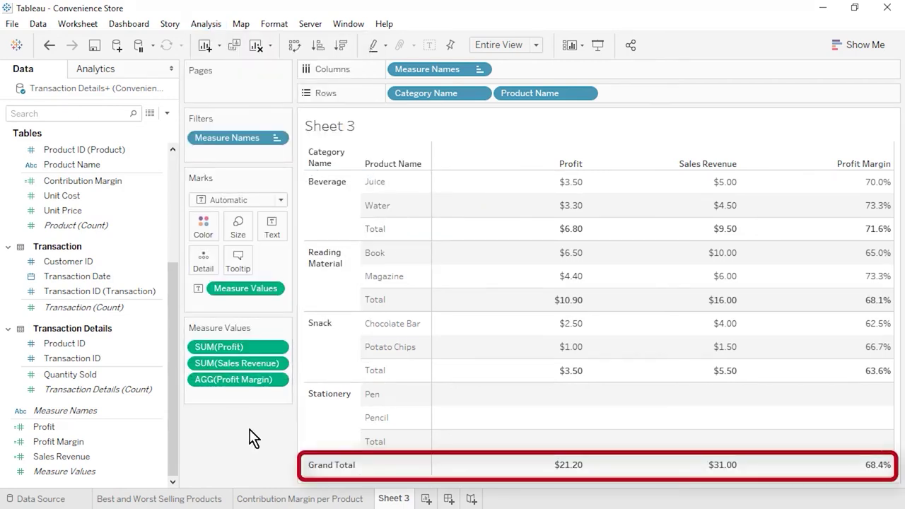
Step: Rename Sheet 3 to 'Profit, Sales Revenue, and Profit Margin per Category and Product' and add Sheet 4
right_click(391, 498)
left_click(433, 323)
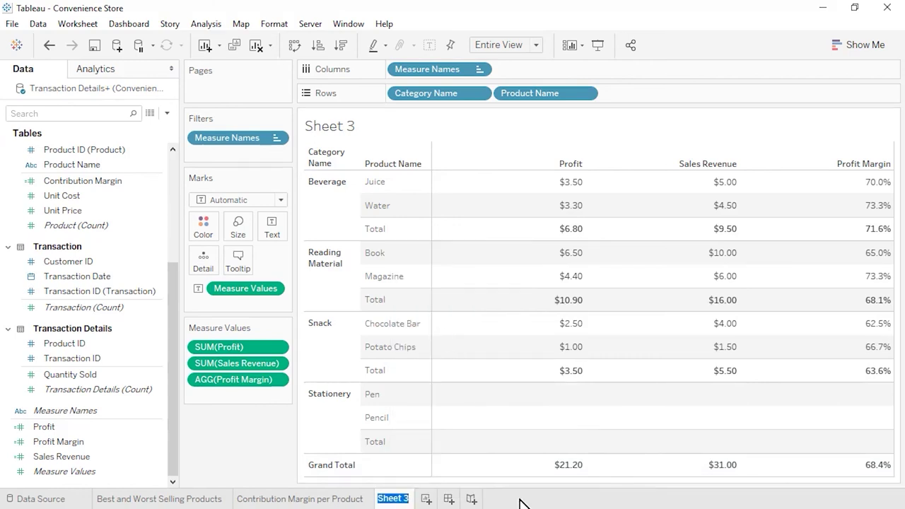
type("Profit, Sales Revenue, and Profit Margin")
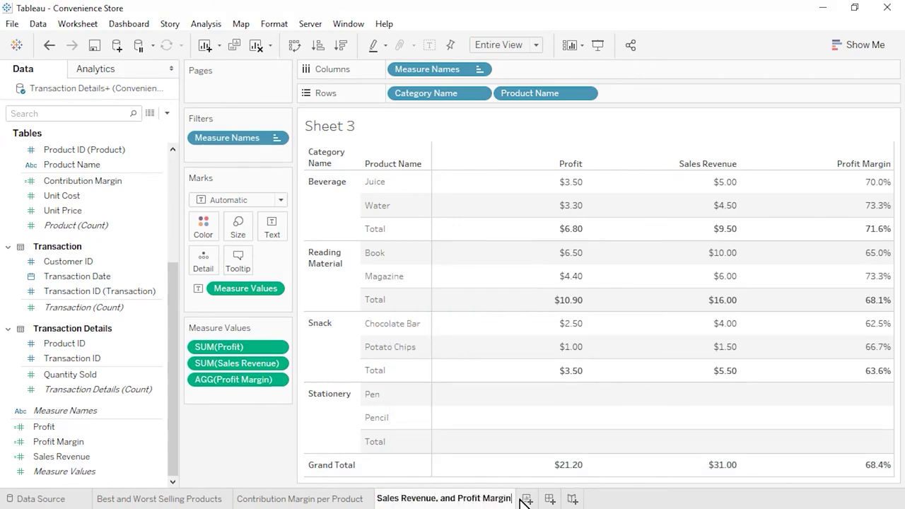
type(" per Category and Product")
key("Return")
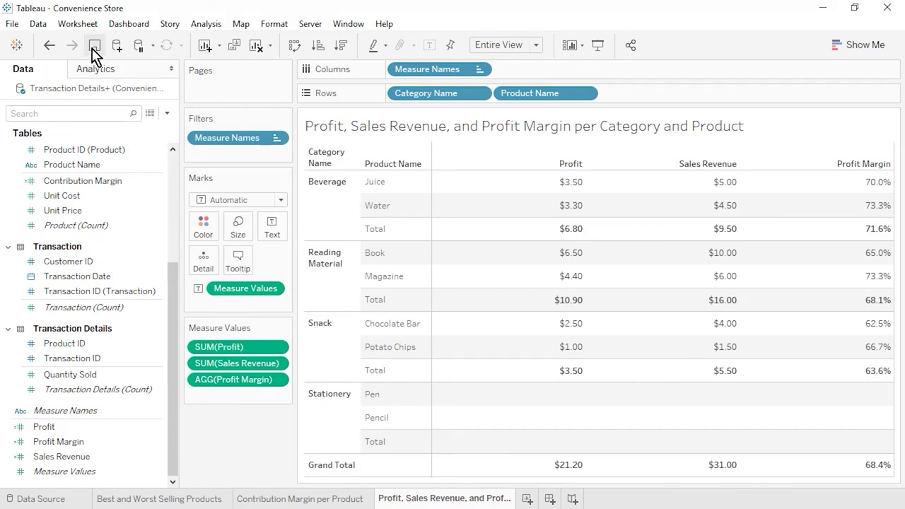
left_click(527, 498)
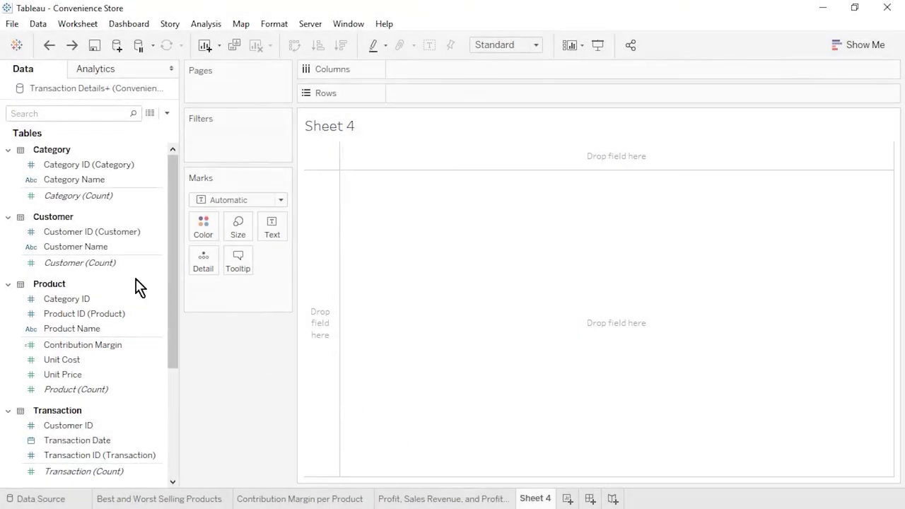
Step: Put Customer Name on the Rows shelf of Sheet 4
left_click_drag(74, 247, 425, 90)
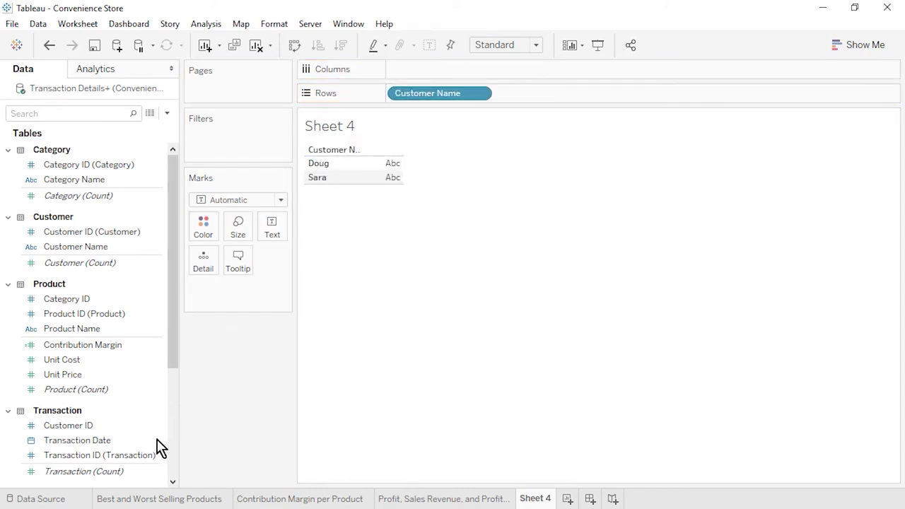
Step: Plot transaction count per customer as bars, sorted descending, fit to Entire View, with a wider header
left_click_drag(125, 471, 444, 68)
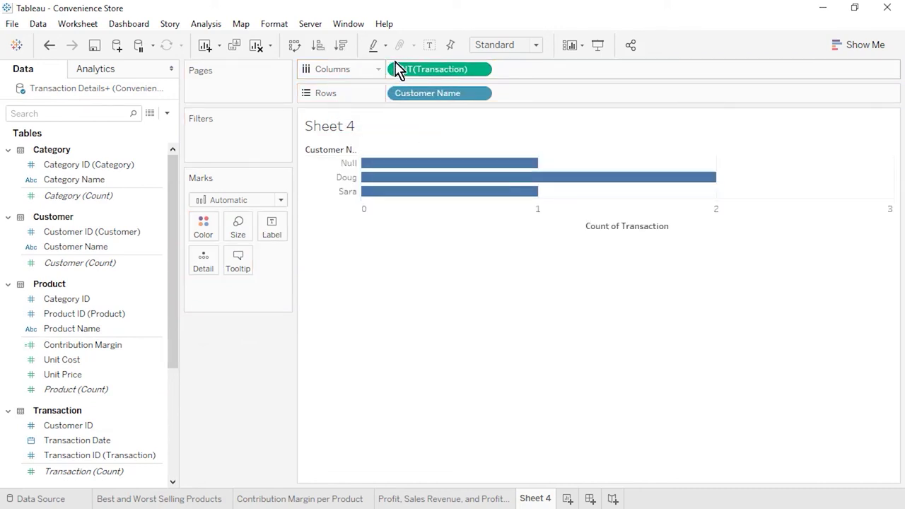
left_click(341, 46)
left_click(471, 44)
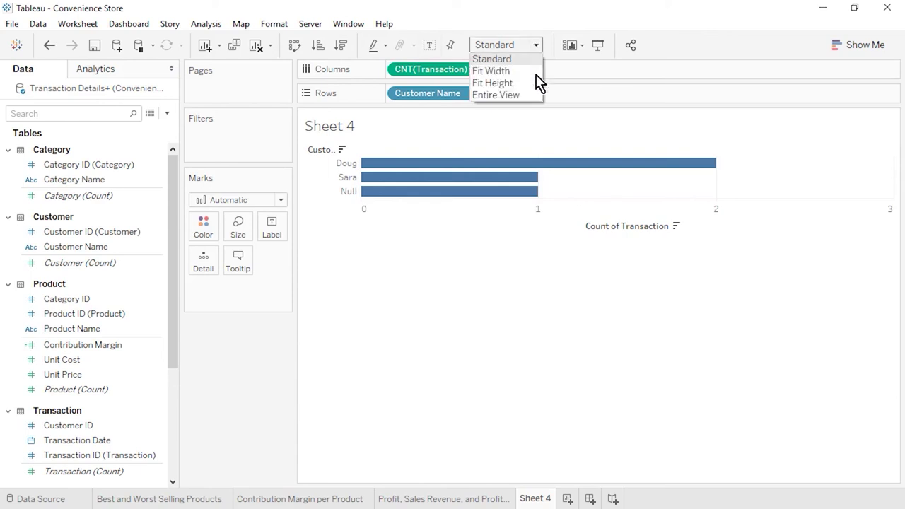
left_click(523, 93)
mouse_move(364, 208)
left_click_drag(362, 205, 406, 204)
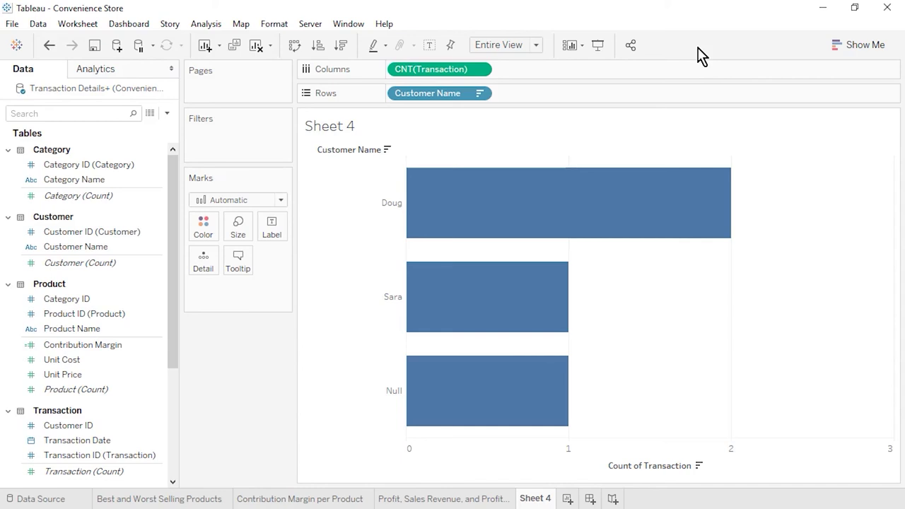
Step: Rename Sheet 4 to 'Count of Transactions per Customer' and add Sheet 5
right_click(543, 499)
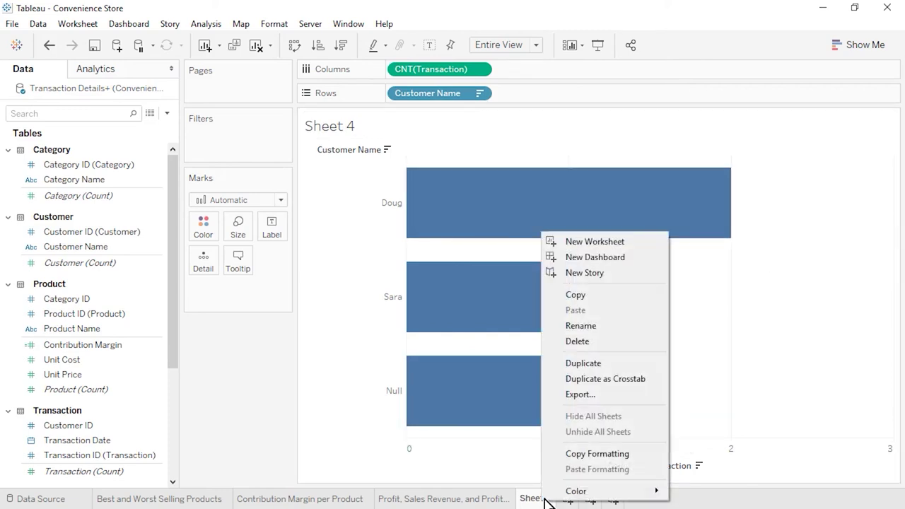
left_click(607, 326)
type("Count of Transactions p")
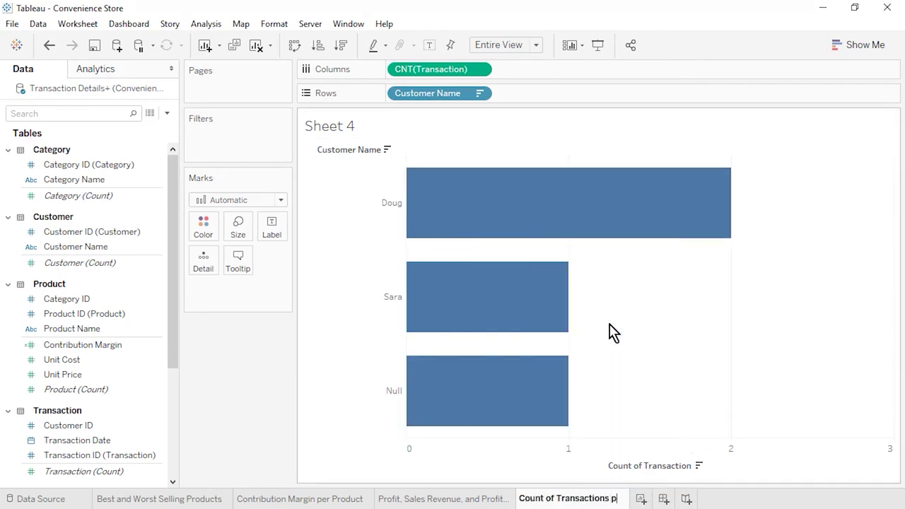
type("er Customer")
key("Return")
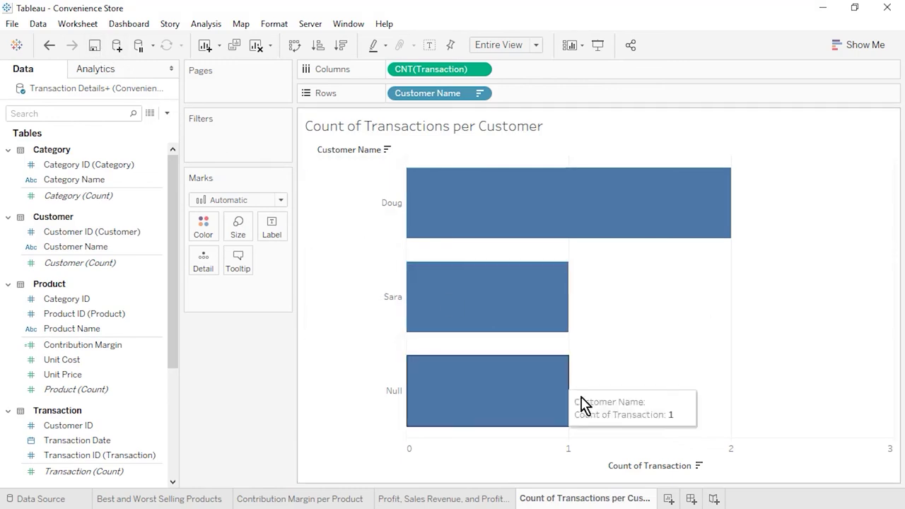
left_click(669, 499)
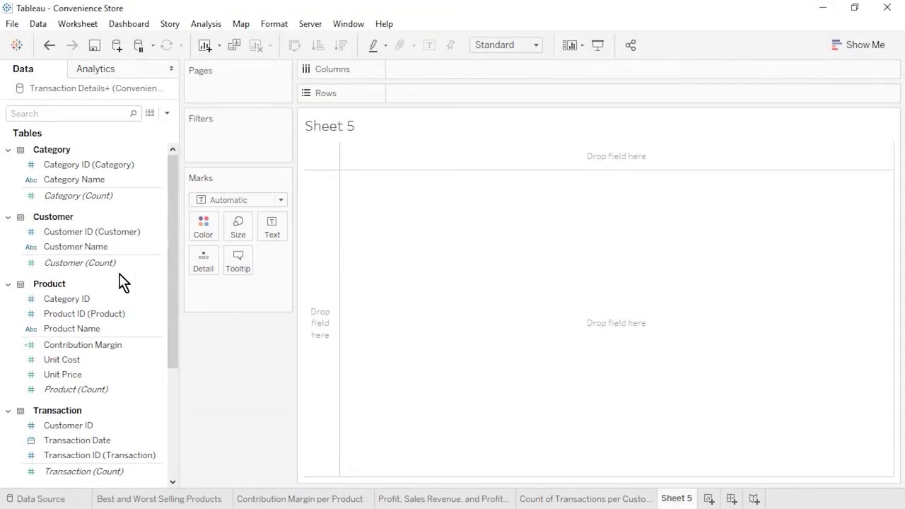
Step: Chart SUM(Profit) per customer as bars, sorted descending, fit to Entire View, with a wider header
left_click_drag(75, 247, 428, 99)
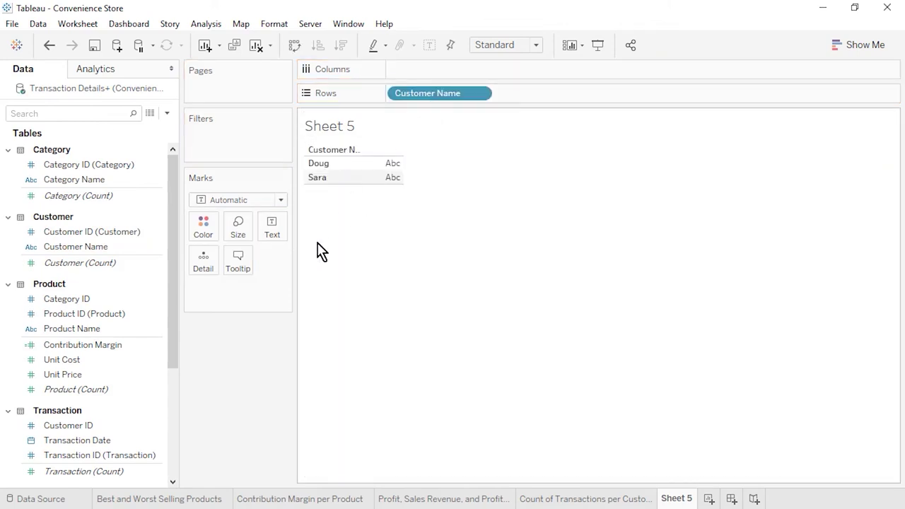
scroll(177, 449, "down", 5)
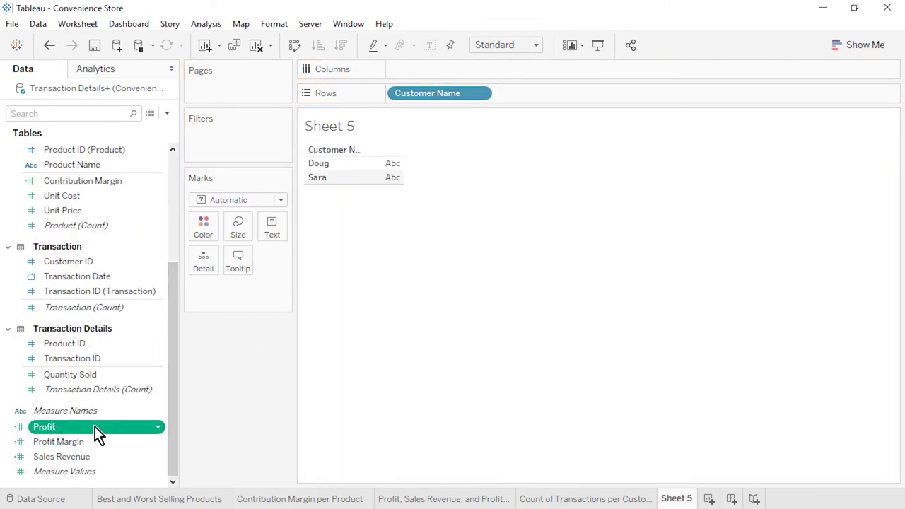
left_click_drag(97, 429, 435, 65)
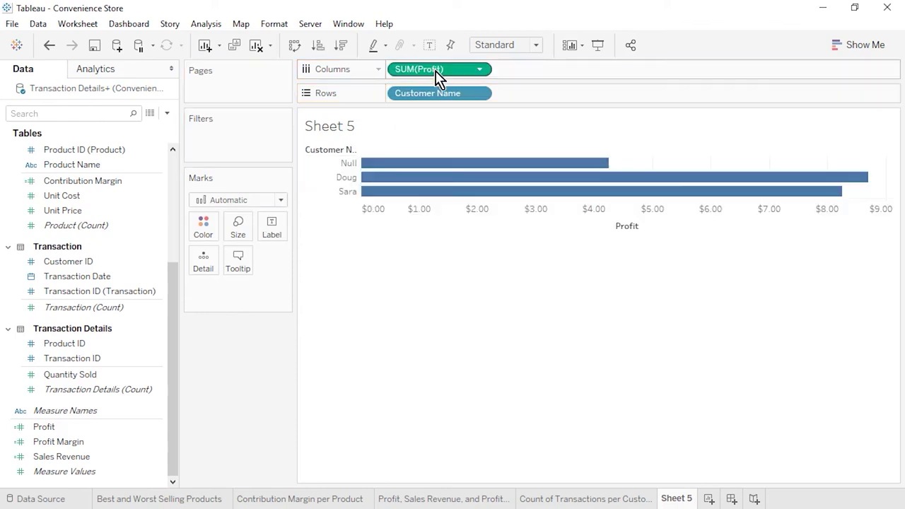
left_click(527, 47)
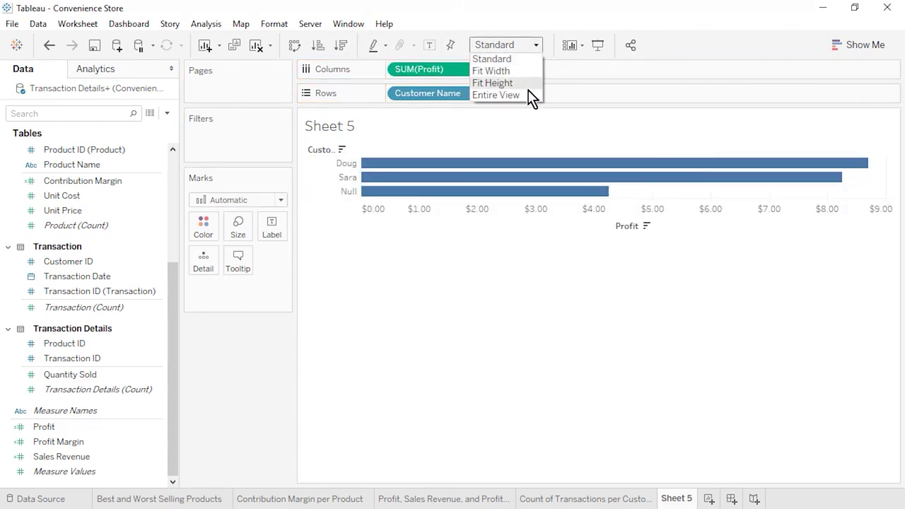
left_click(532, 94)
mouse_move(368, 220)
left_click_drag(361, 210, 396, 215)
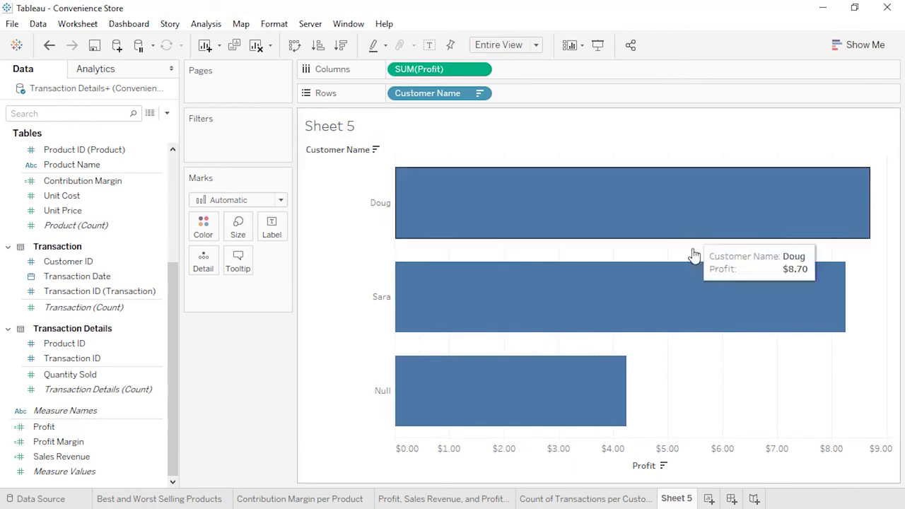
Step: Rename Sheet 5 to 'Profit per Customer' and add Sheet 6
right_click(678, 498)
left_click(735, 322)
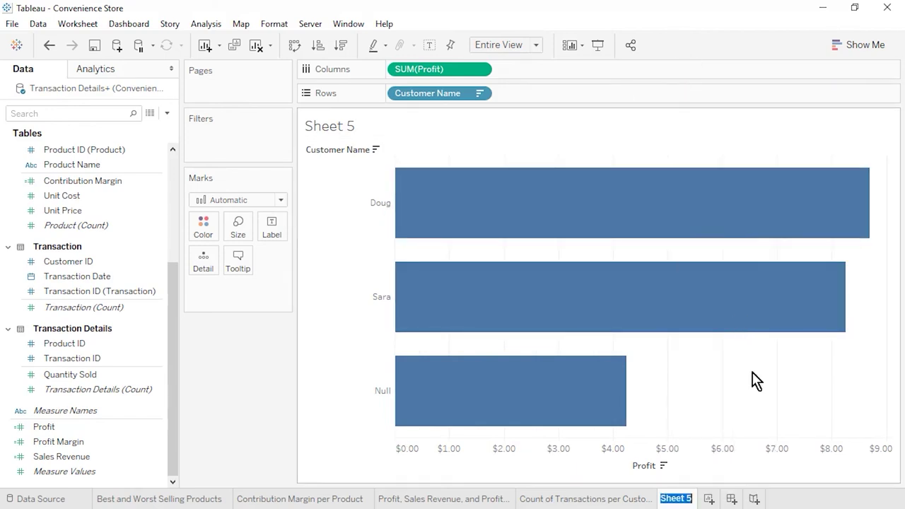
type("Profit per Customer")
key("Return")
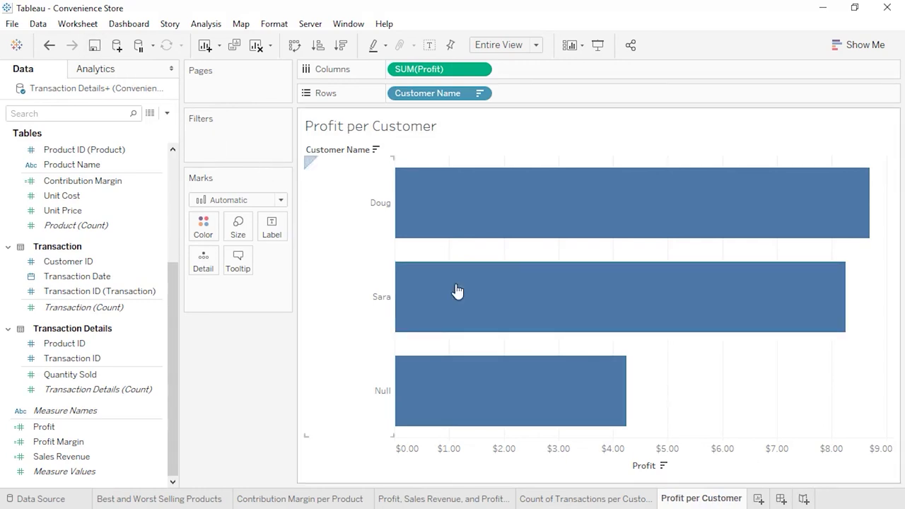
left_click(759, 501)
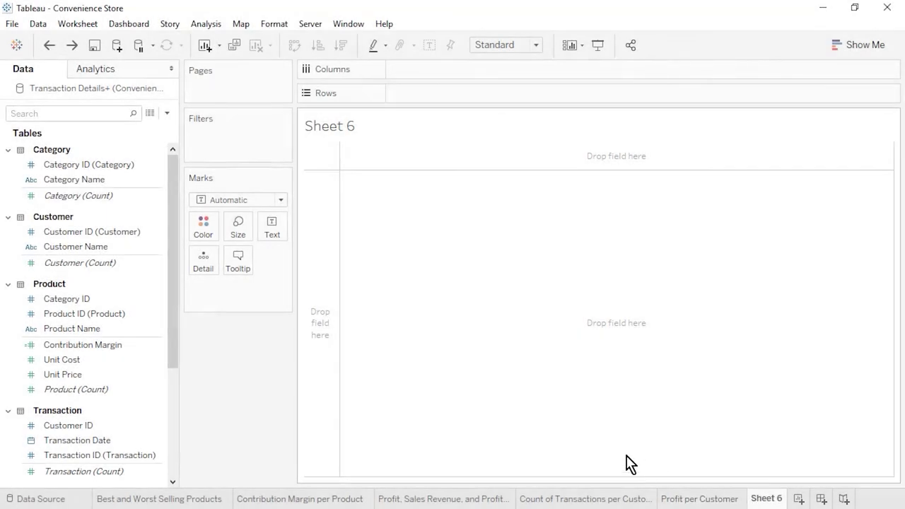
Step: Build bars of SUM(Quantity Sold) by Customer Name with Category Name nested on Rows
left_click_drag(76, 247, 441, 89)
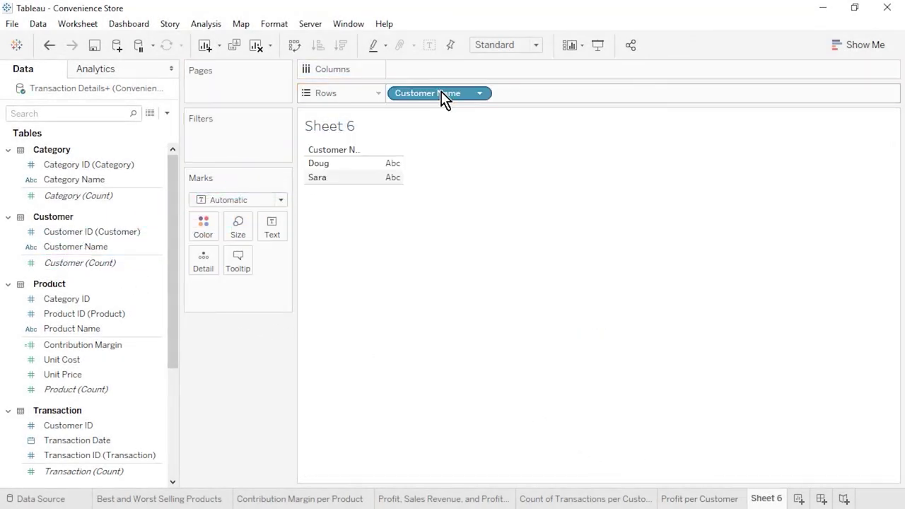
left_click_drag(101, 180, 558, 95)
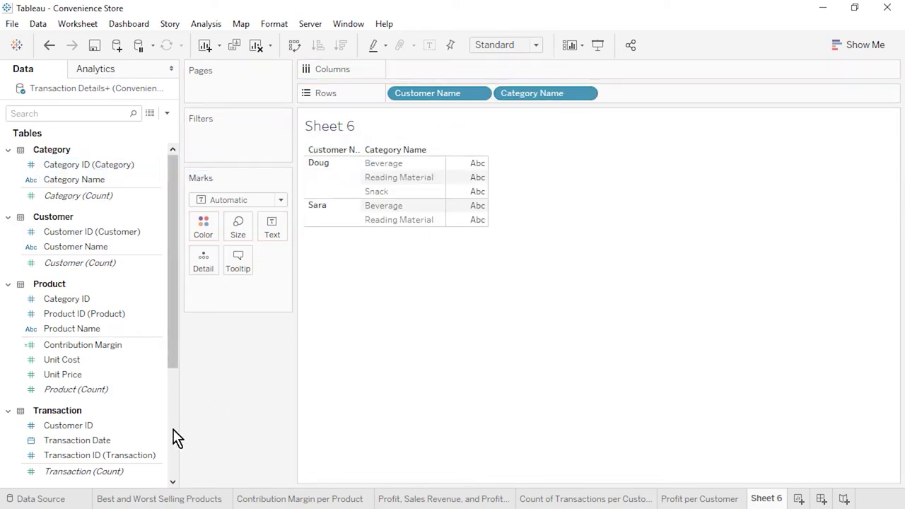
scroll(174, 438, "down", 5)
left_click(109, 375)
left_click_drag(72, 380, 451, 69)
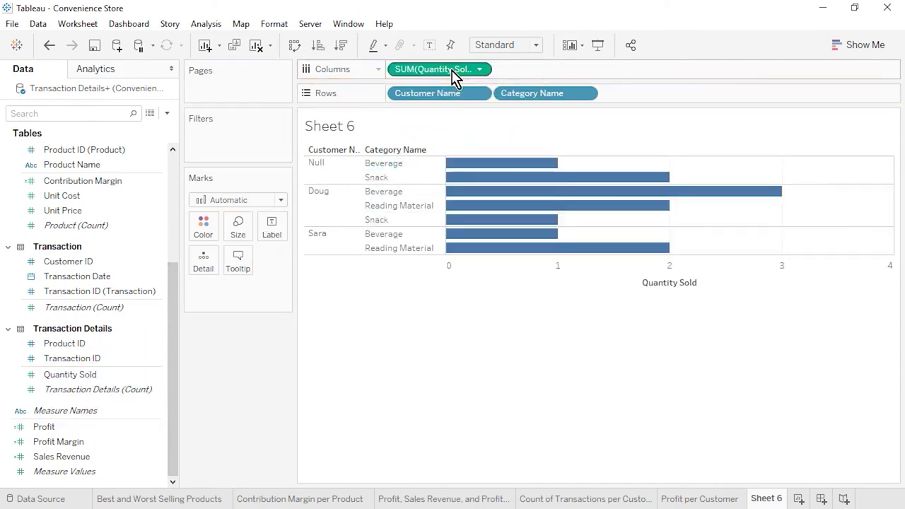
Step: Sort the bars descending, fit the chart to Entire View, and widen both header columns
left_click(342, 47)
left_click(536, 45)
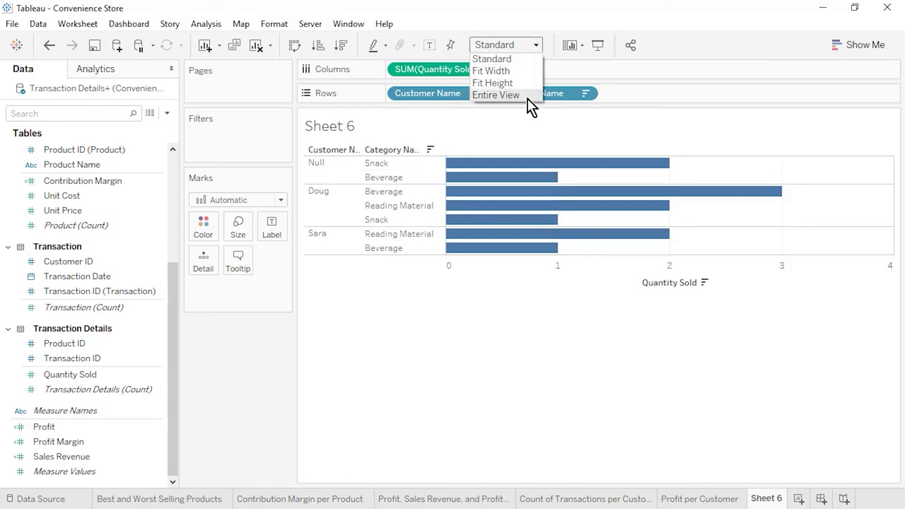
left_click(527, 95)
left_click_drag(367, 184, 383, 186)
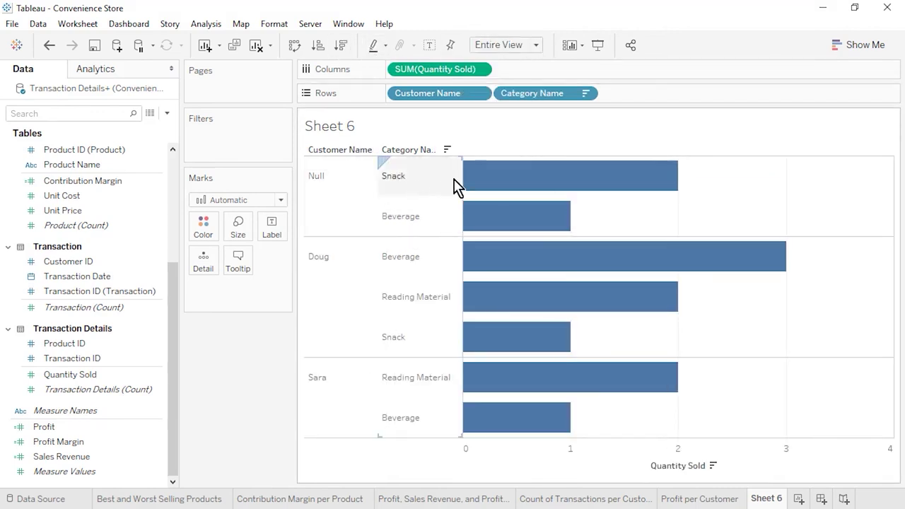
left_click_drag(463, 185, 477, 181)
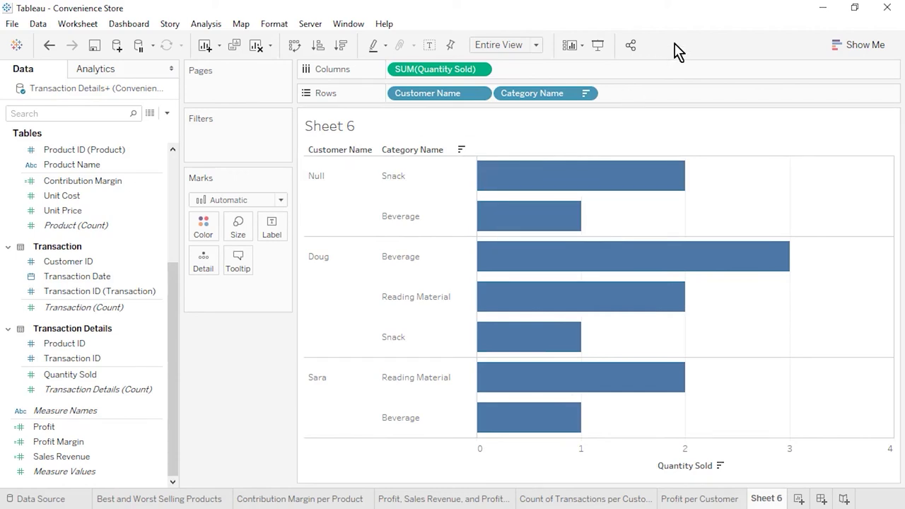
Step: Rename Sheet 6 to 'Quantity Sold per Customer and Category'
right_click(767, 498)
key("Escape")
type("Quantity Sold per Custom")
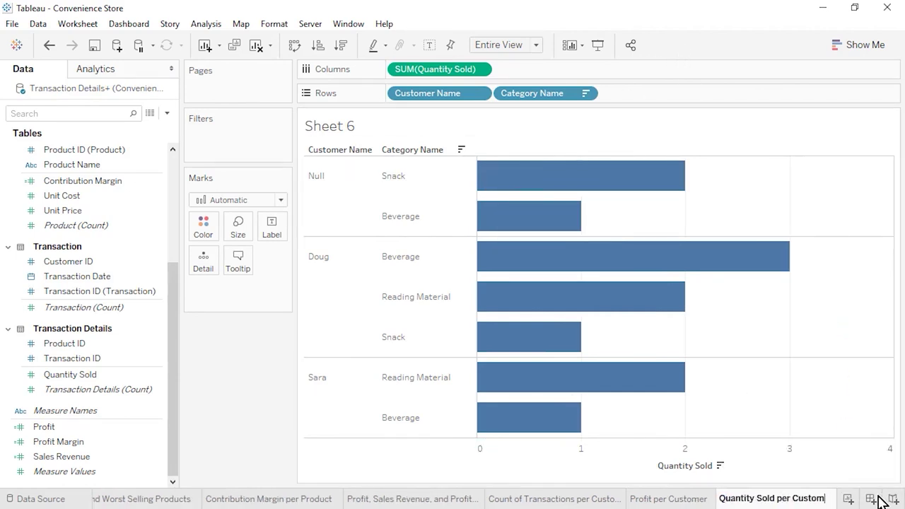
type("er and Category")
key("Return")
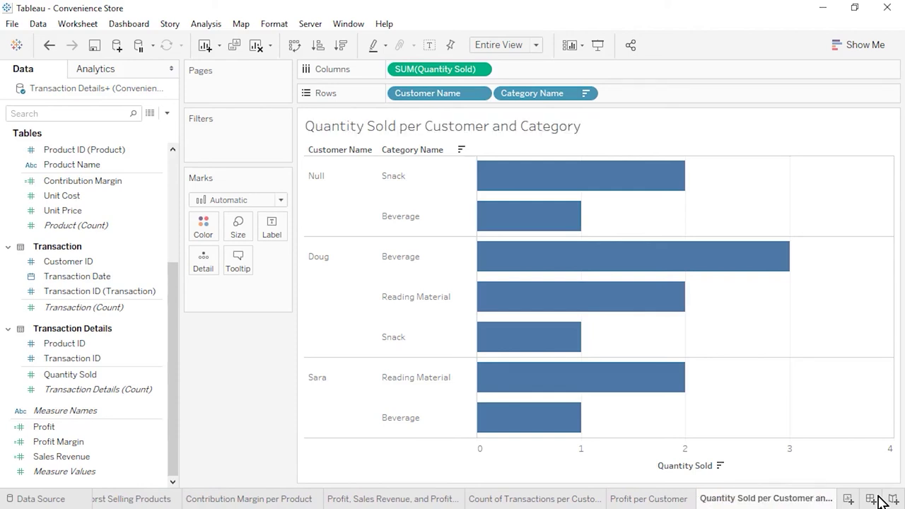
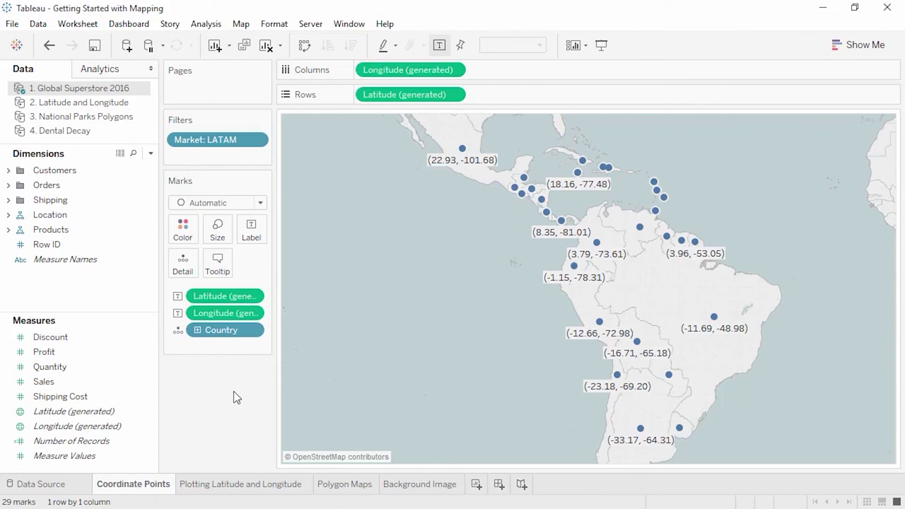
Step: Switch to the 'Plotting Latitude and Longitude' sheet showing 86 mapped bank branches
left_click(244, 485)
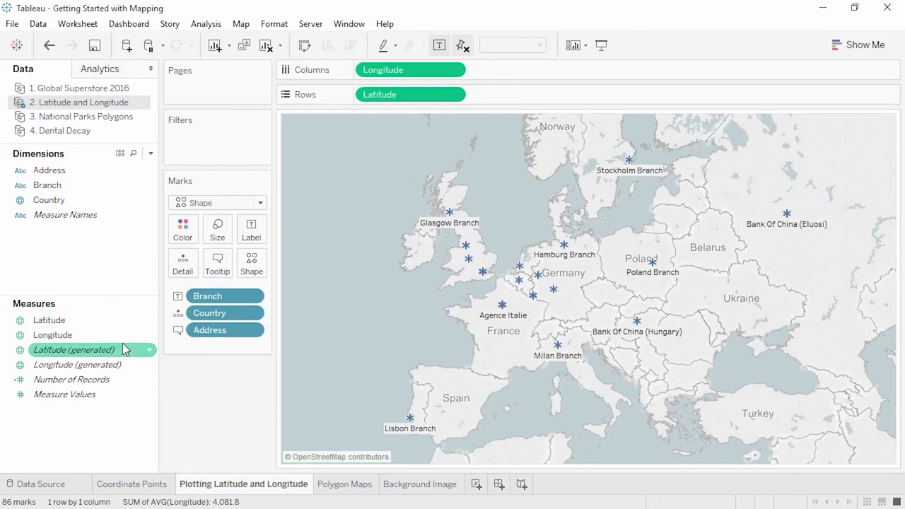
Step: Show the 'Polygon Maps' sheet of UK national parks coloured by Park Name
mouse_move(124, 351)
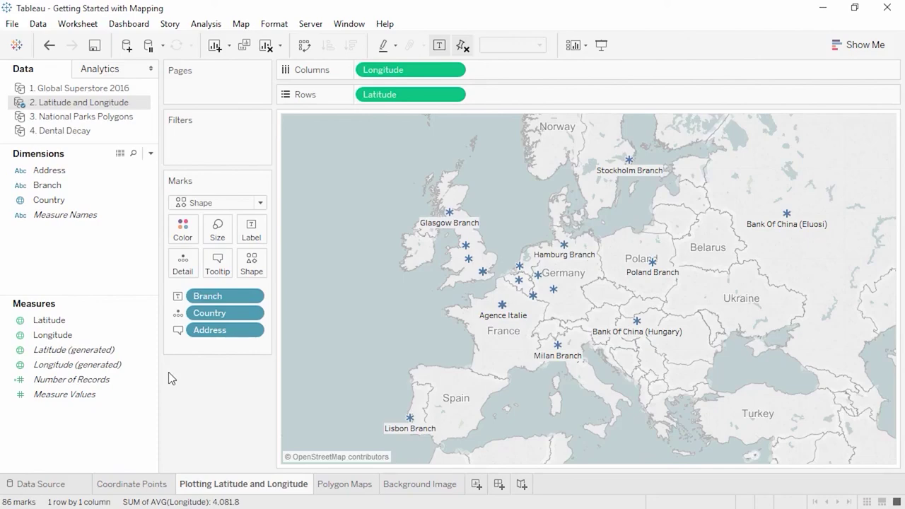
left_click(336, 486)
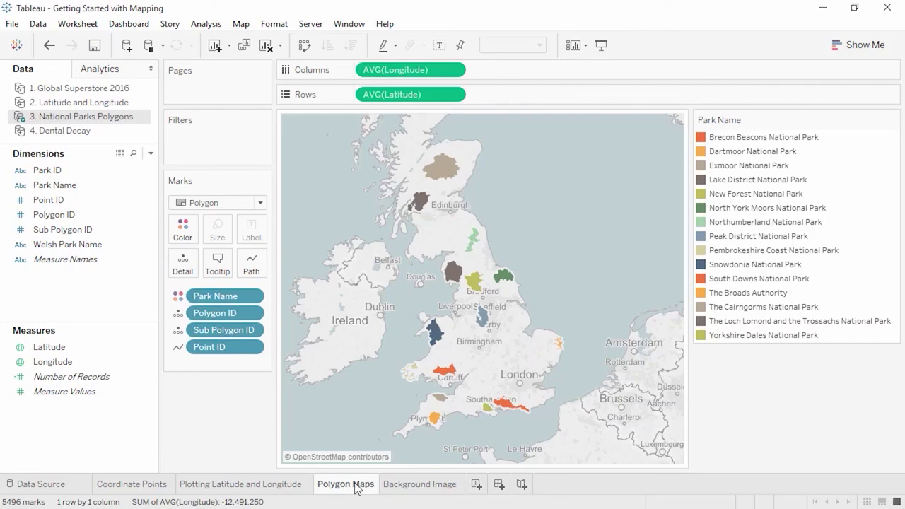
Step: Switch to the 'Calculations in Tableau' sheet with Furniture SUM(Profit) bars by Market and Sub-Category
left_click(395, 488)
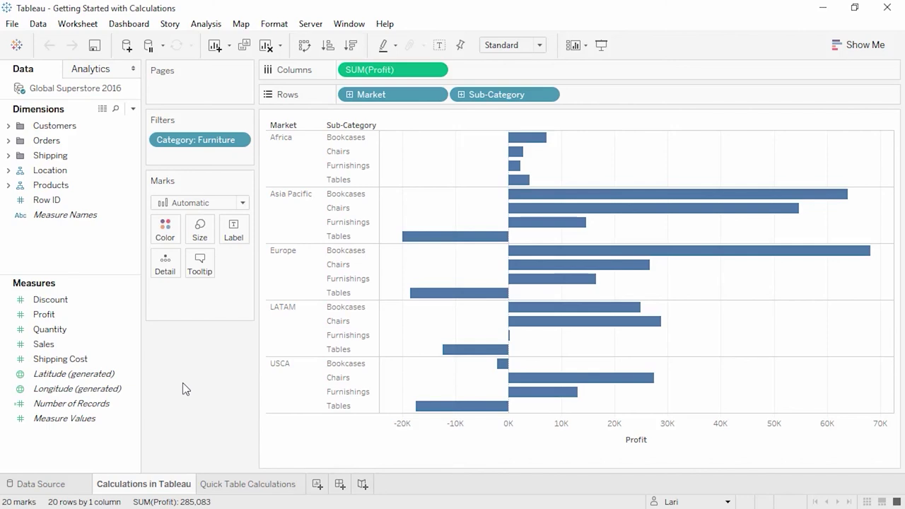
Step: Start a new calculated field from the Data pane and browse the function categories
right_click(98, 262)
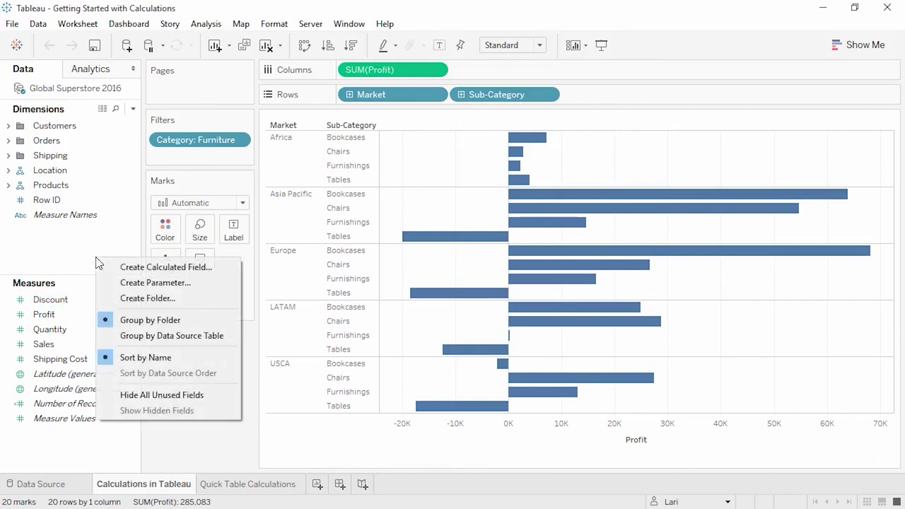
left_click(159, 268)
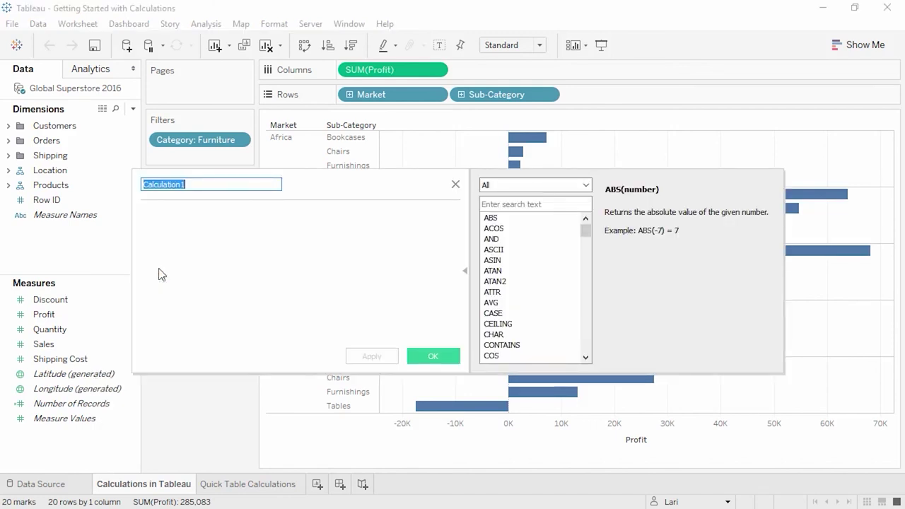
left_click(510, 187)
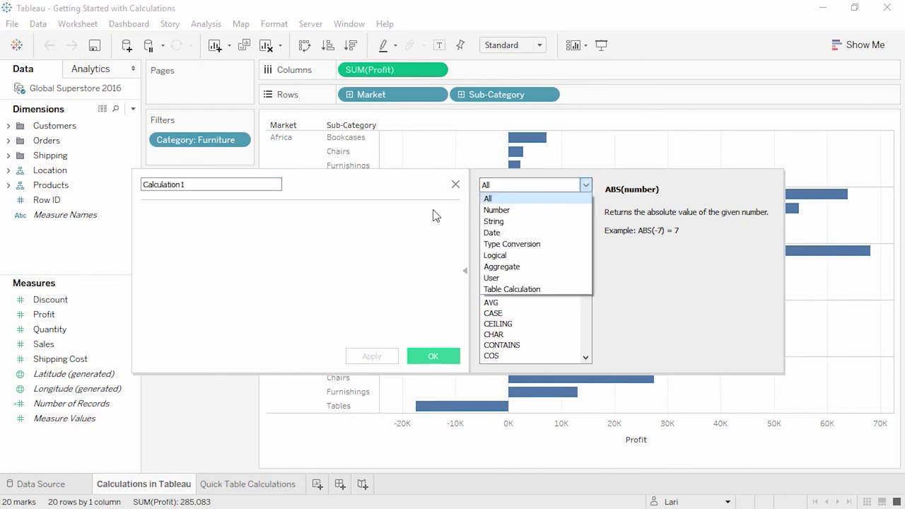
left_click(386, 232)
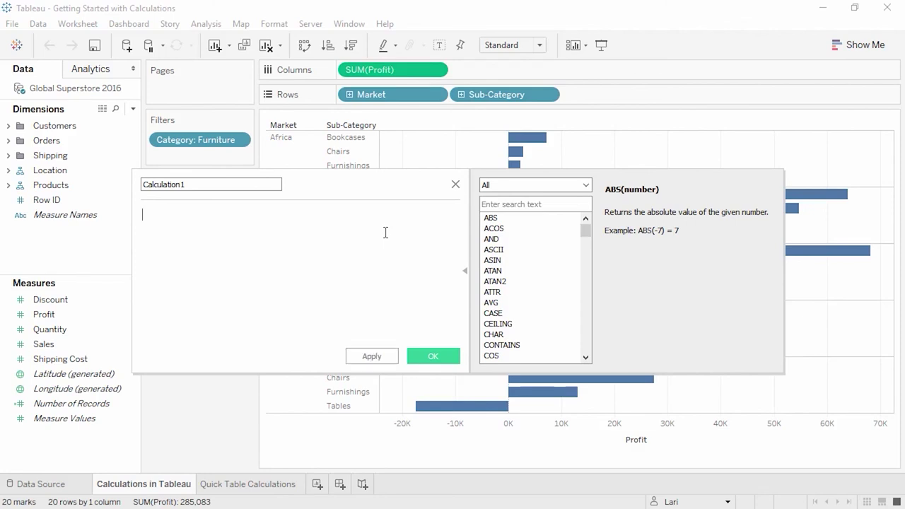
Step: Enter IF SUM([Profit]) > 0 THEN "positive" ELSE "negative" END and save it as 'Sign of Profit'
type("IF")
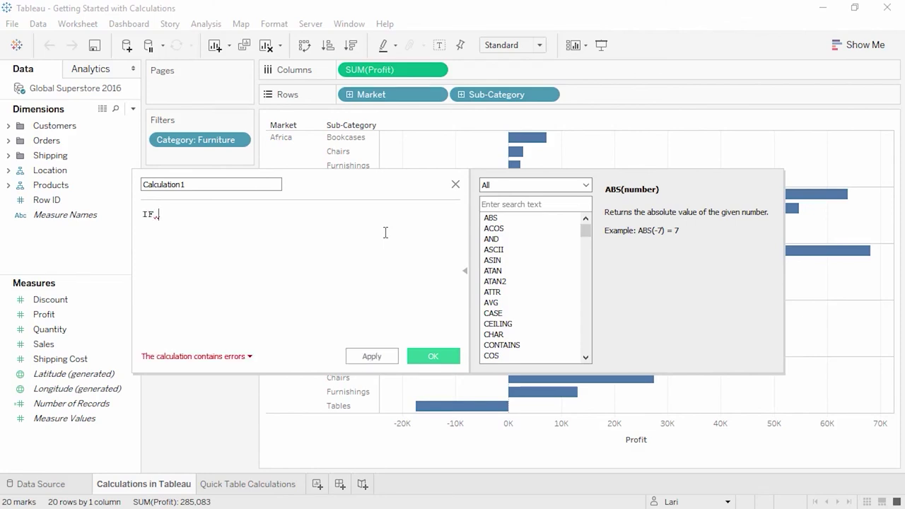
type(" SUM([Profit]) > 0")
key("Return")
type("THEN \"positive\"")
key("Return")
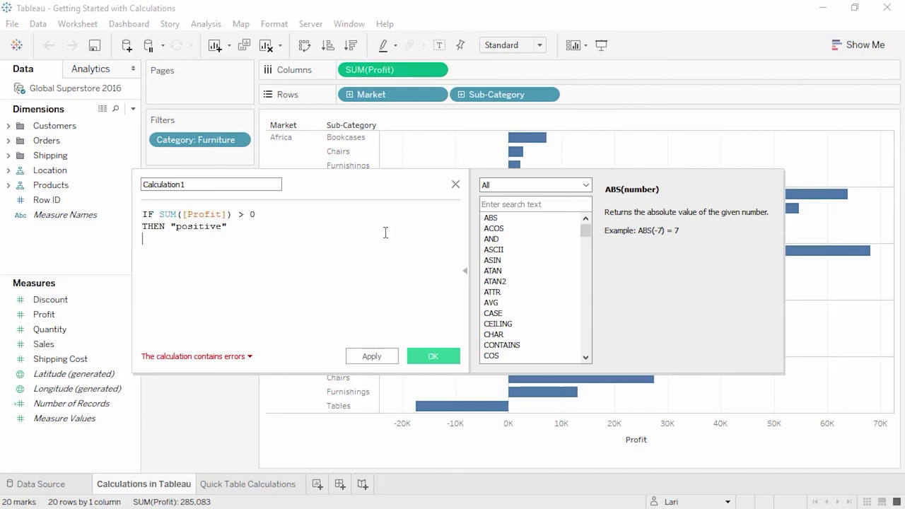
type("ELSE \"negative\"")
key("Return")
type("END")
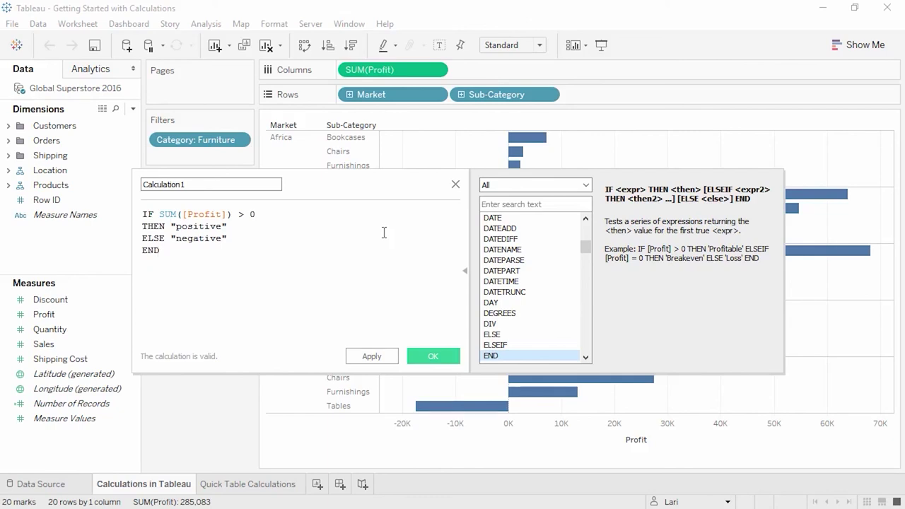
double_click(238, 187)
type("Sign of Profit")
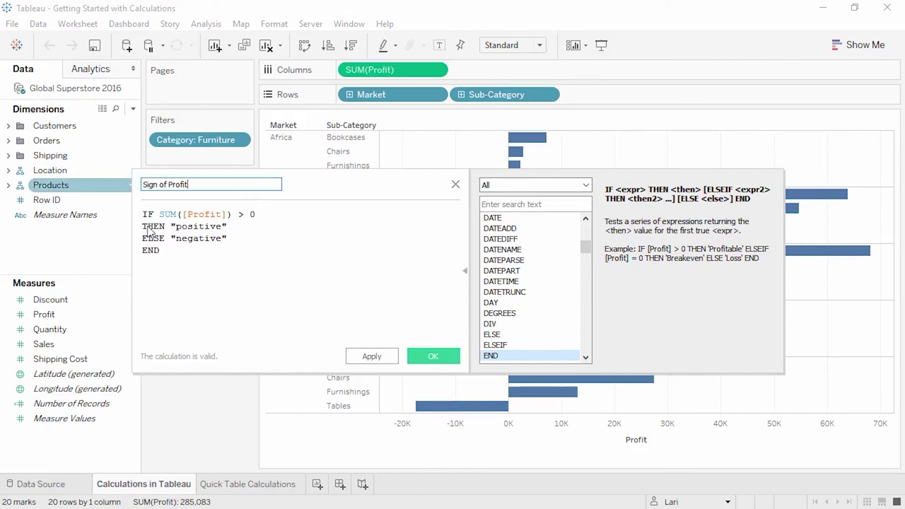
left_click(423, 357)
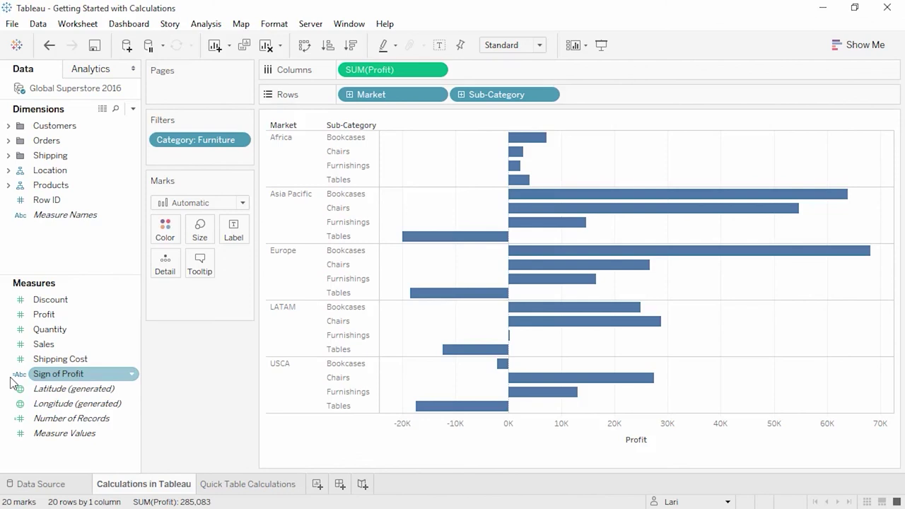
Step: Colour the profit bars by Sign of Profit, orange for positive and blue for negative
left_click_drag(49, 379, 162, 239)
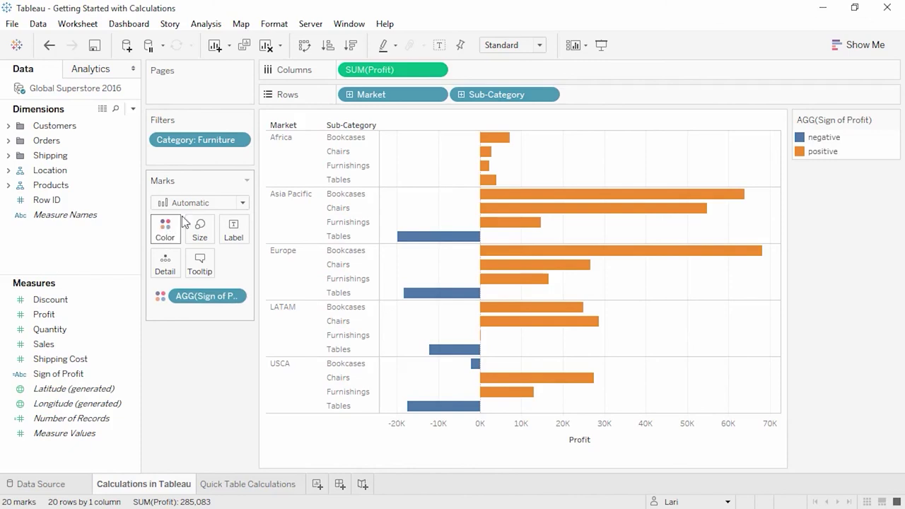
double_click(474, 74)
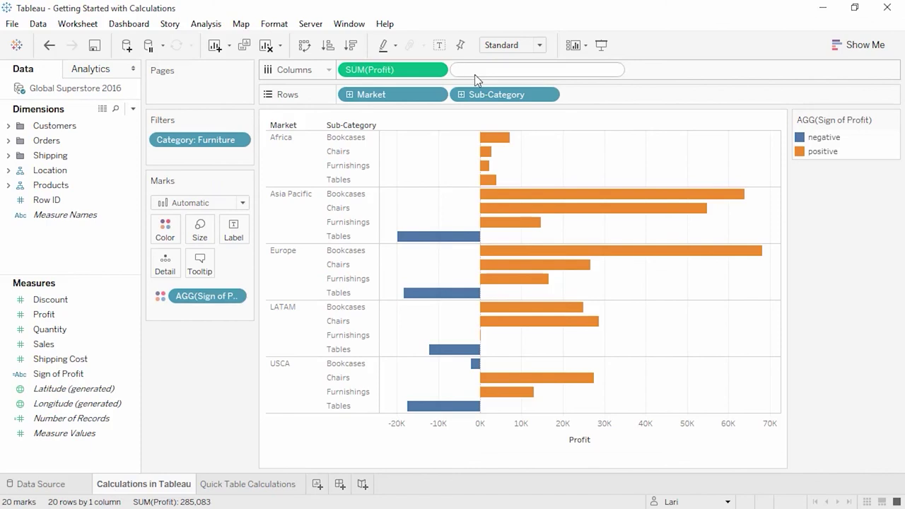
Step: Add an ad-hoc [Sales] - [Profit] calculation on Columns as a second bar panel
type("Sales")
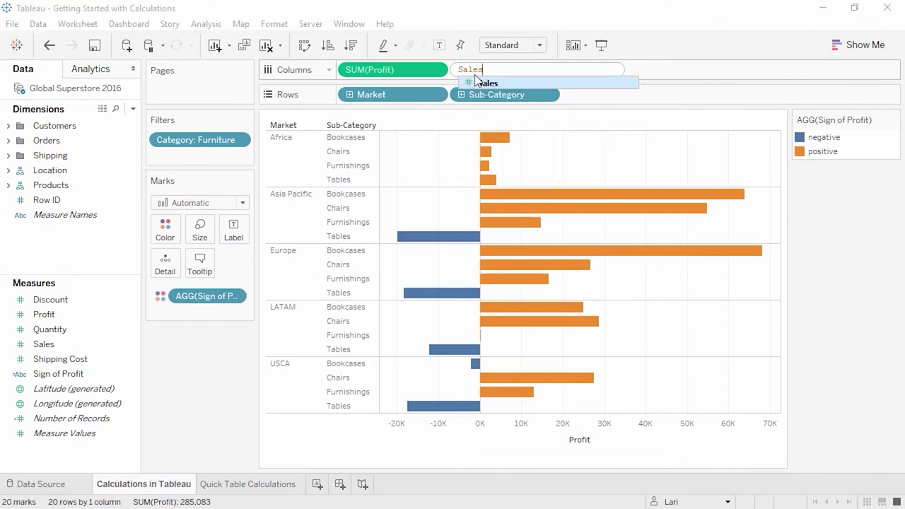
key("Return")
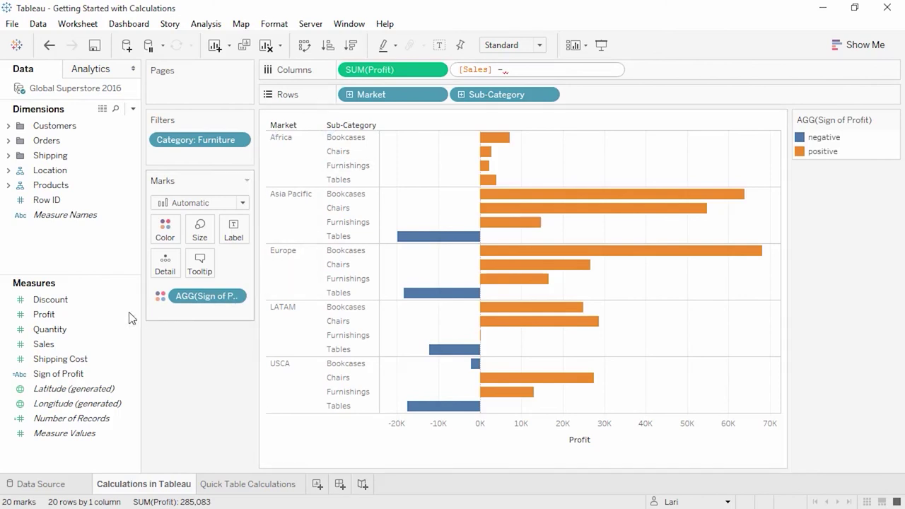
left_click_drag(44, 314, 554, 68)
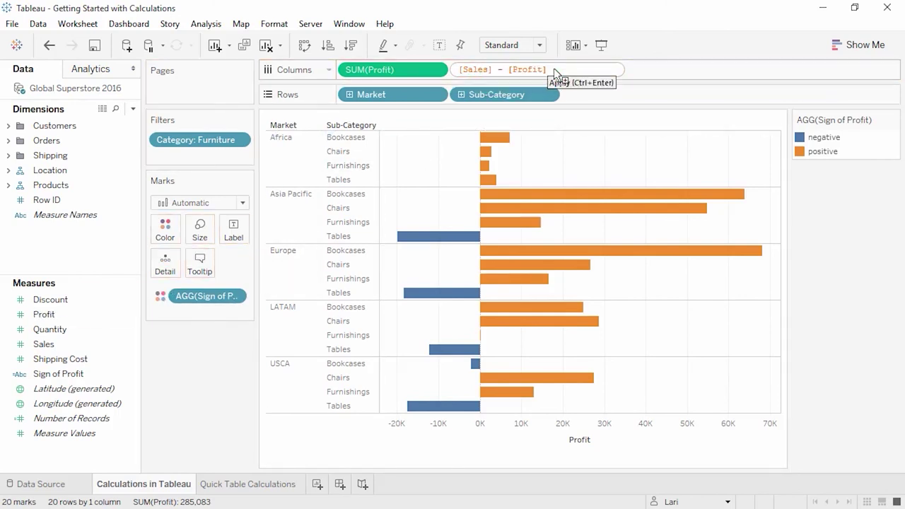
key("Return")
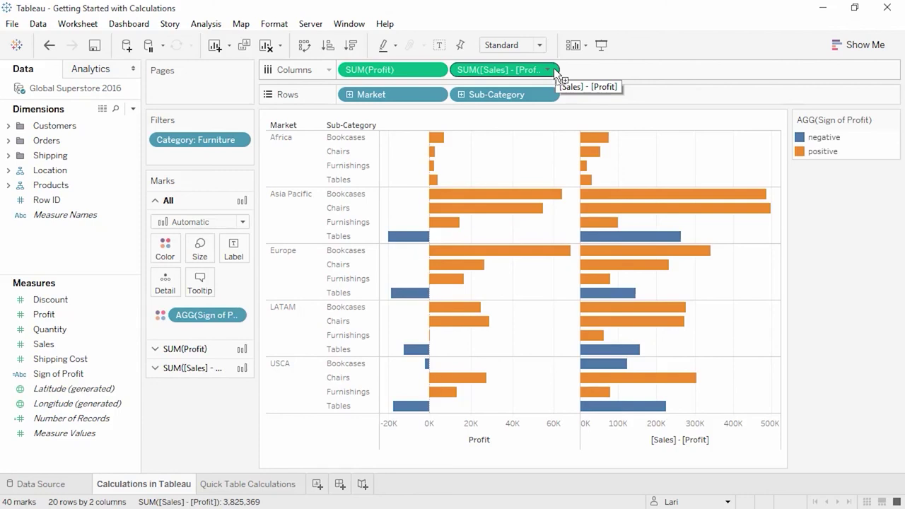
Step: Save the Sales minus Profit calculation as a measure named 'Cost'
left_click_drag(539, 70, 97, 237)
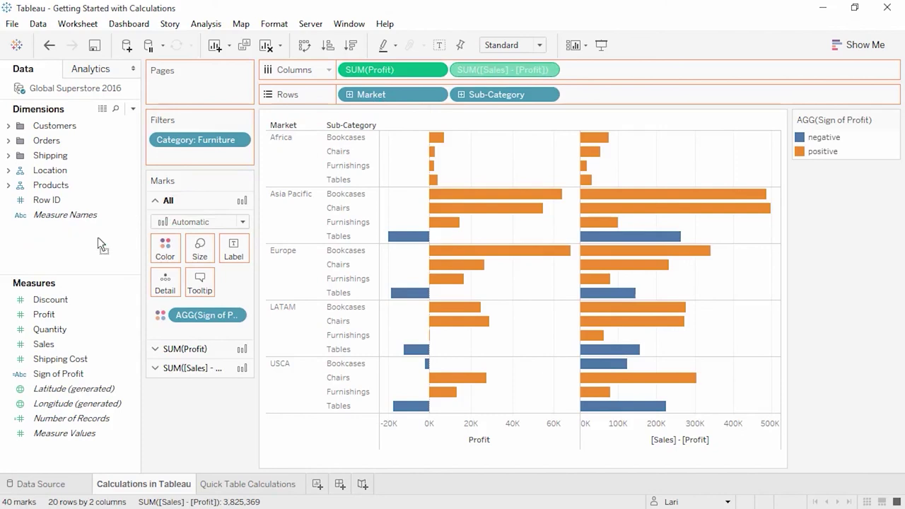
left_click(115, 300)
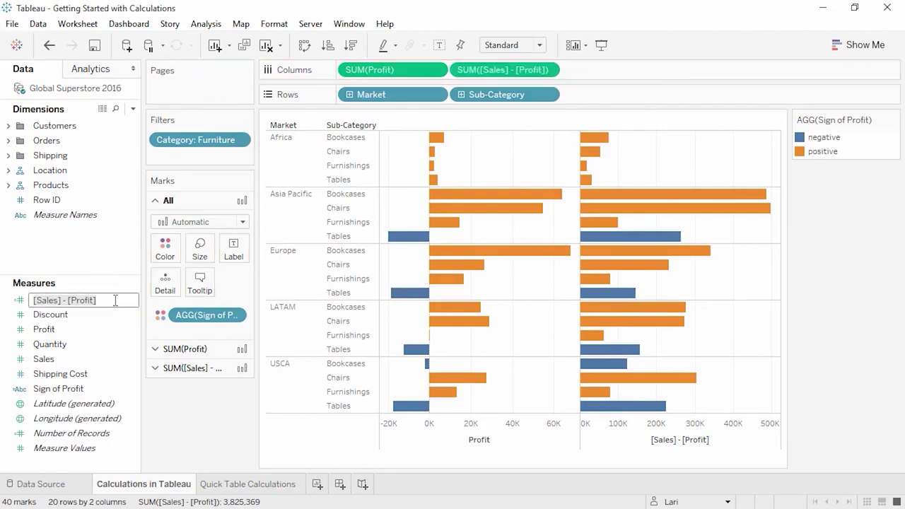
type("Cost")
key("Return")
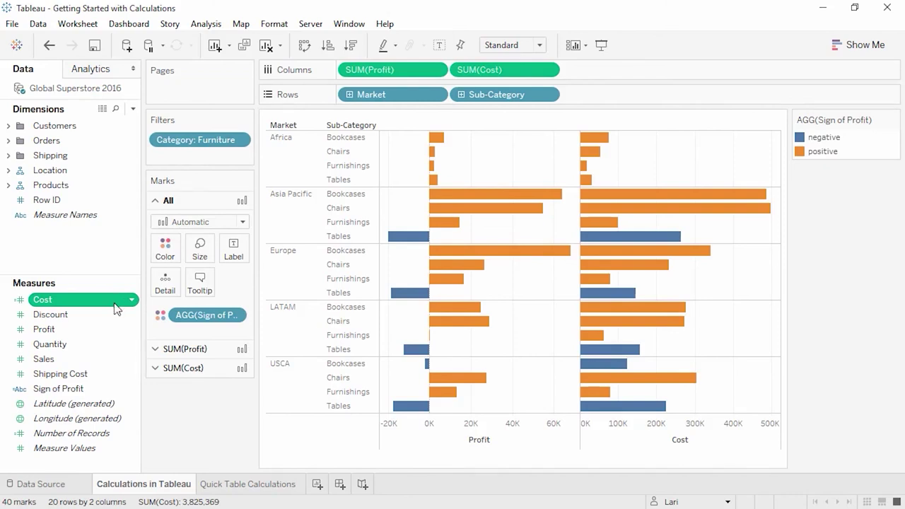
Step: Switch to the 'Quick Table Calculations' sheet of running-sum Sales by quarter per category
left_click(240, 484)
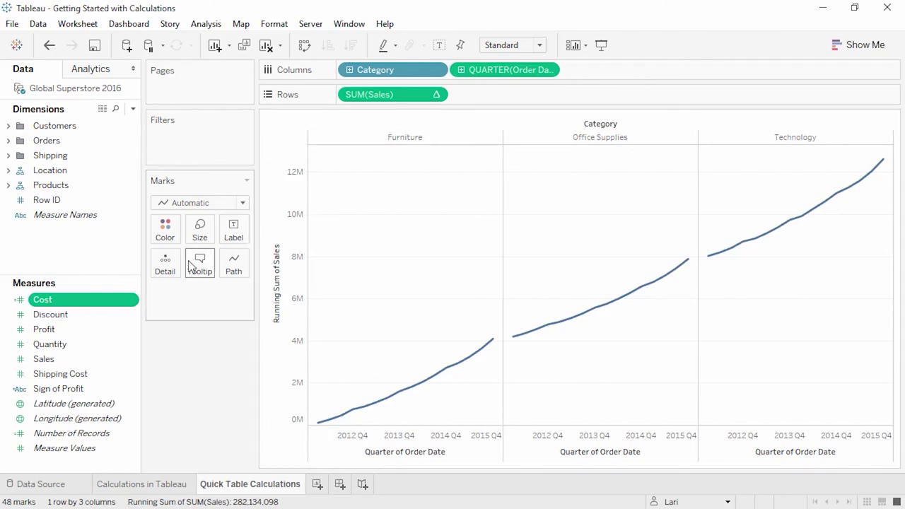
Step: Browse Table Calculation functions from a Discount calculated field, then reach SUM(Sales) quick table calculations
left_click(70, 315)
right_click(70, 315)
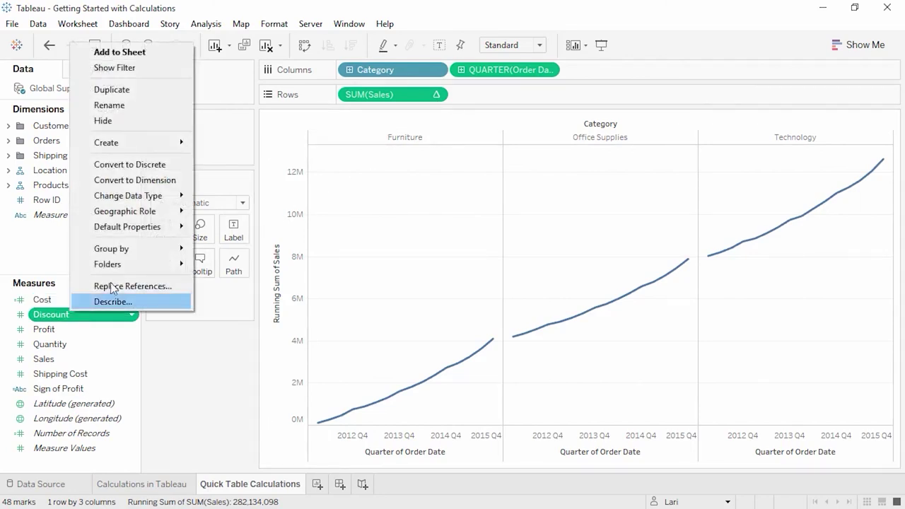
mouse_move(158, 145)
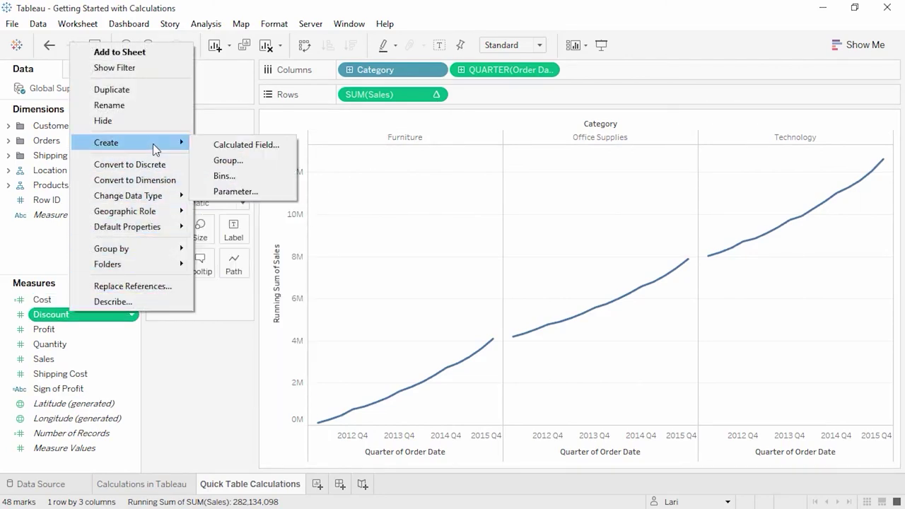
left_click(228, 144)
left_click(506, 185)
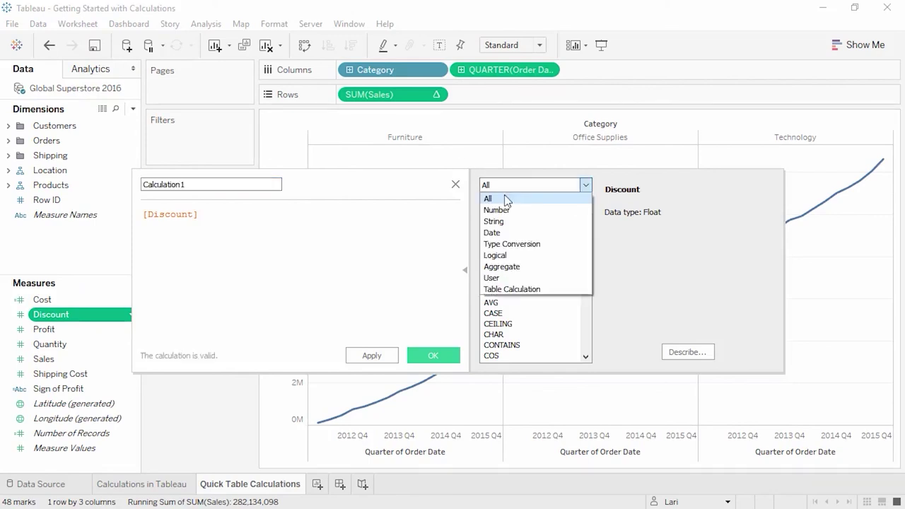
left_click(511, 289)
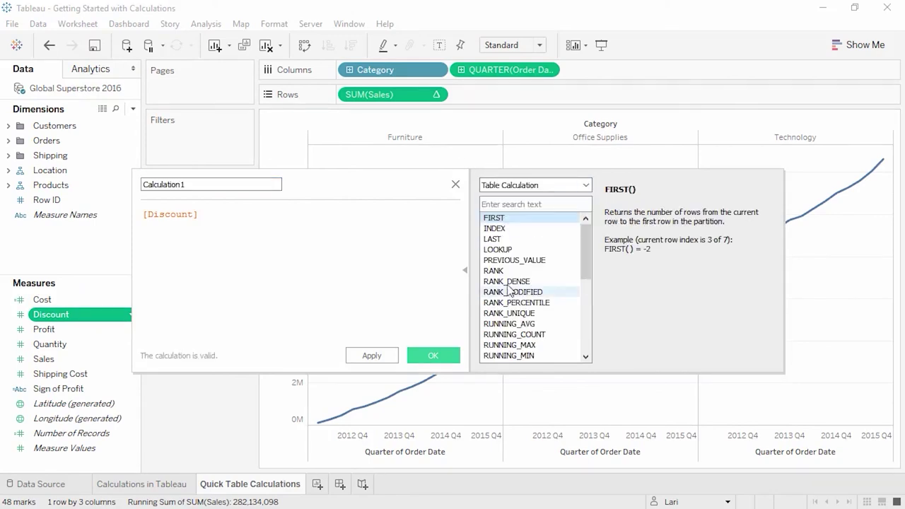
left_click(455, 184)
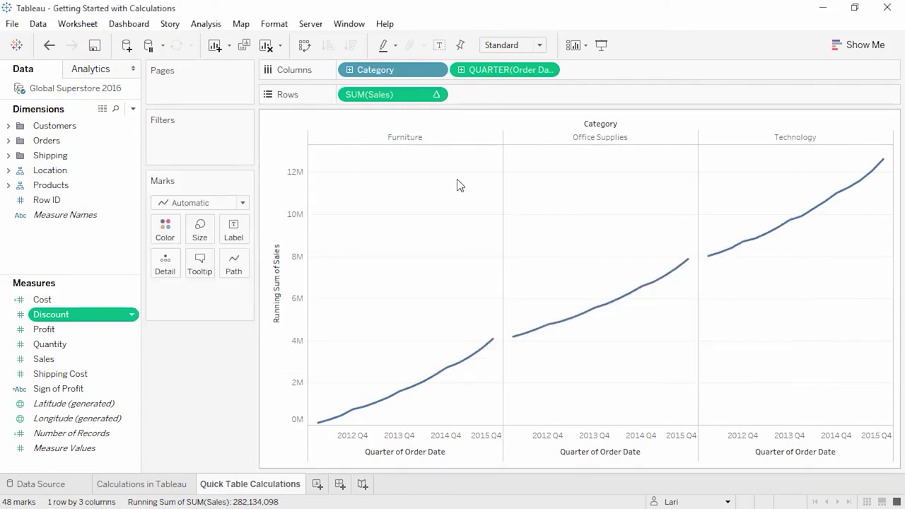
left_click(437, 95)
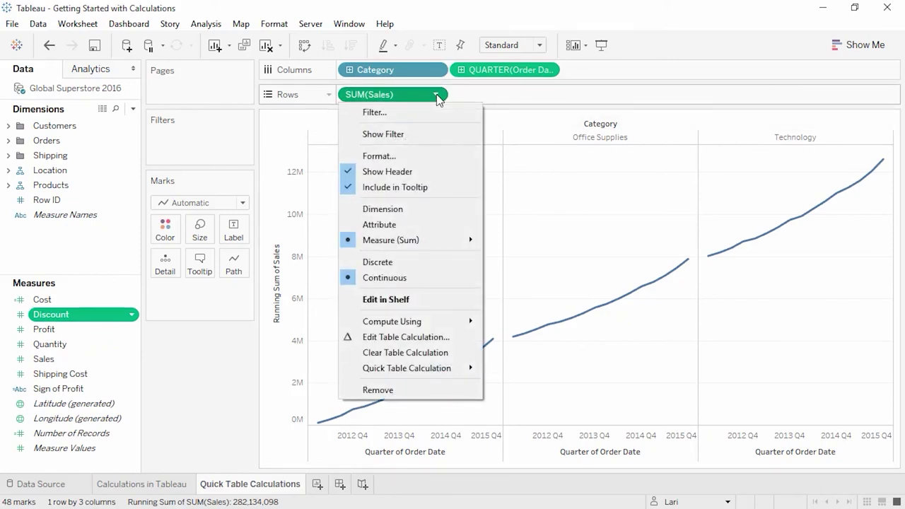
mouse_move(420, 365)
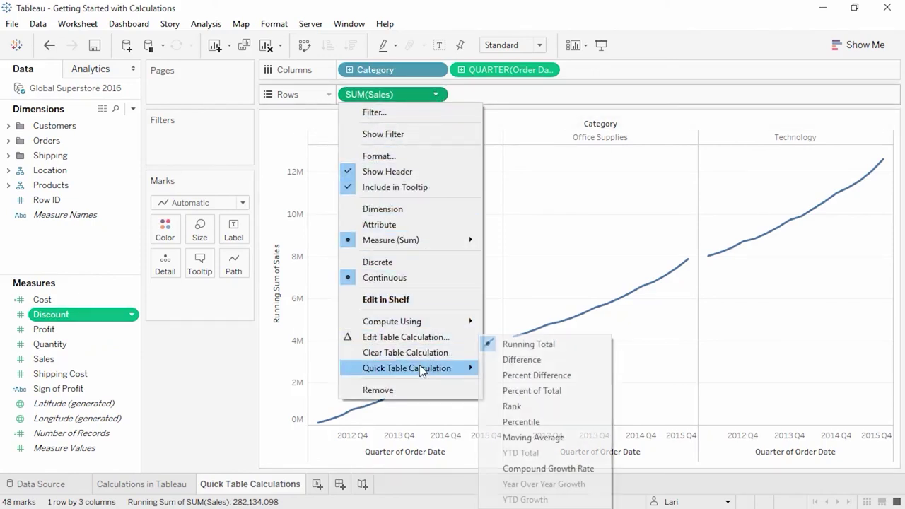